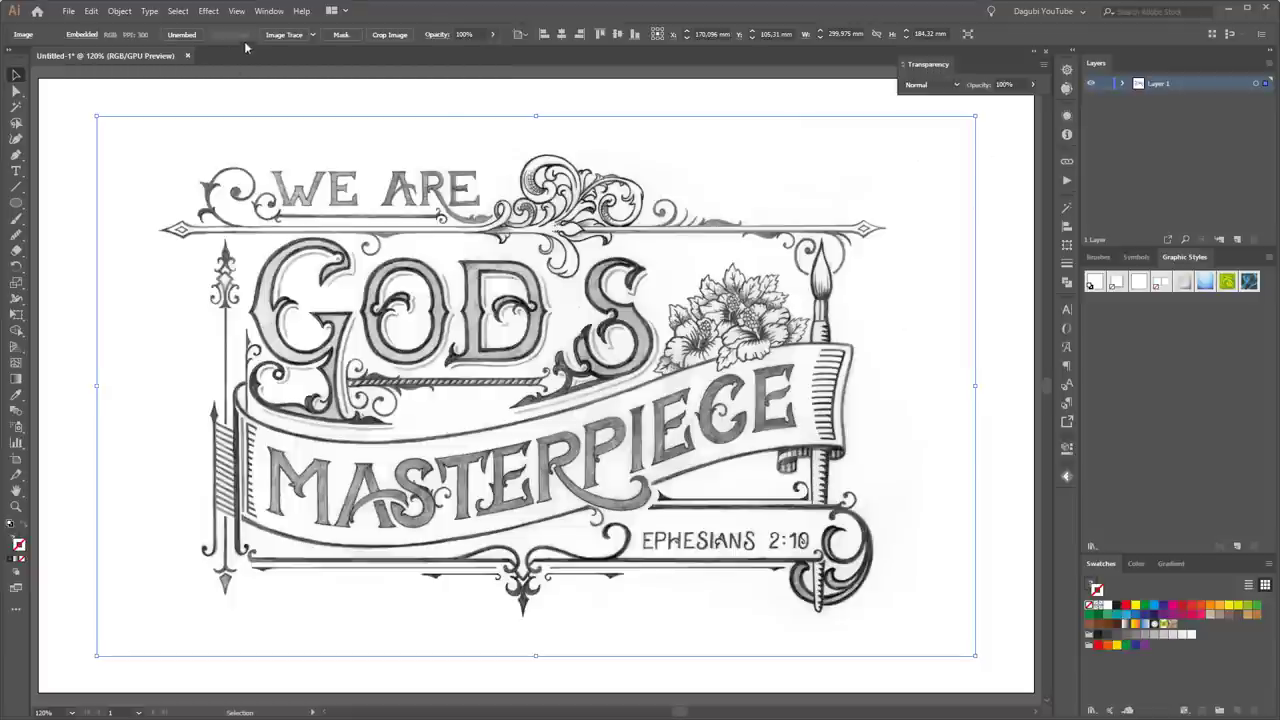
- Set the lettering sketch's opacity to 25% and lock Layer 1
{"action": "left_click", "coordinate": [268, 10]}
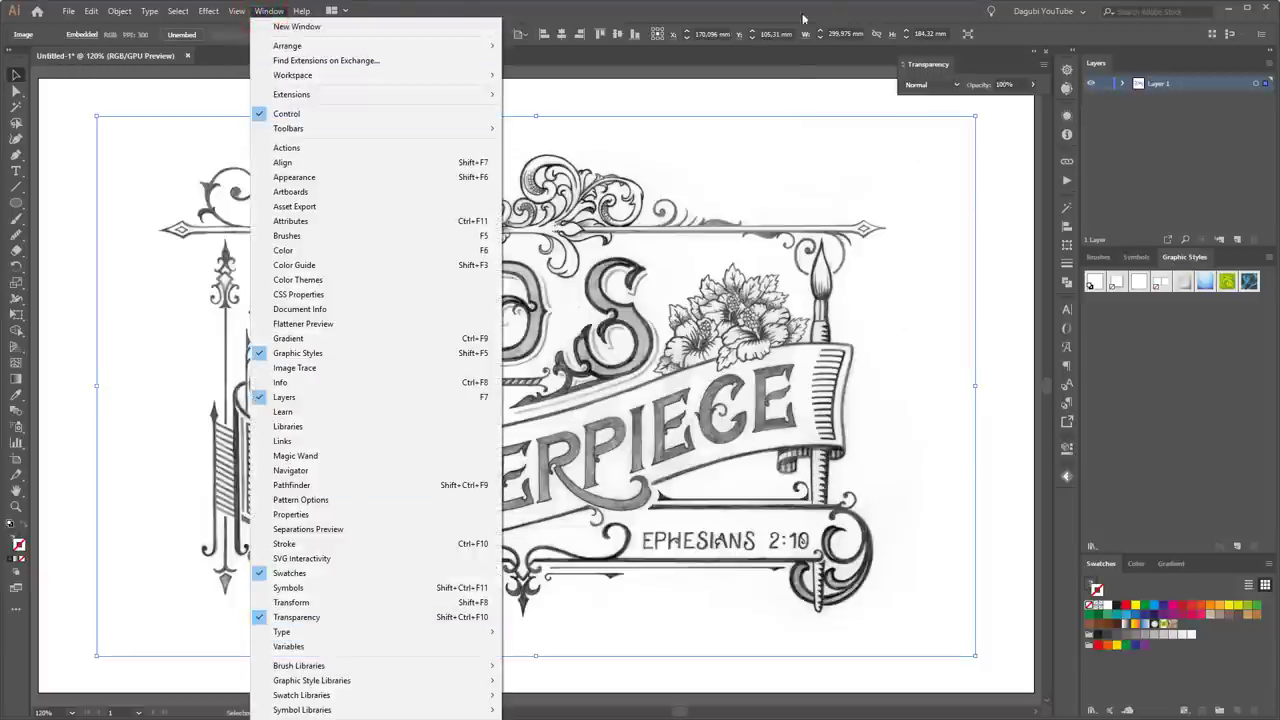
{"action": "left_click", "coordinate": [830, 7]}
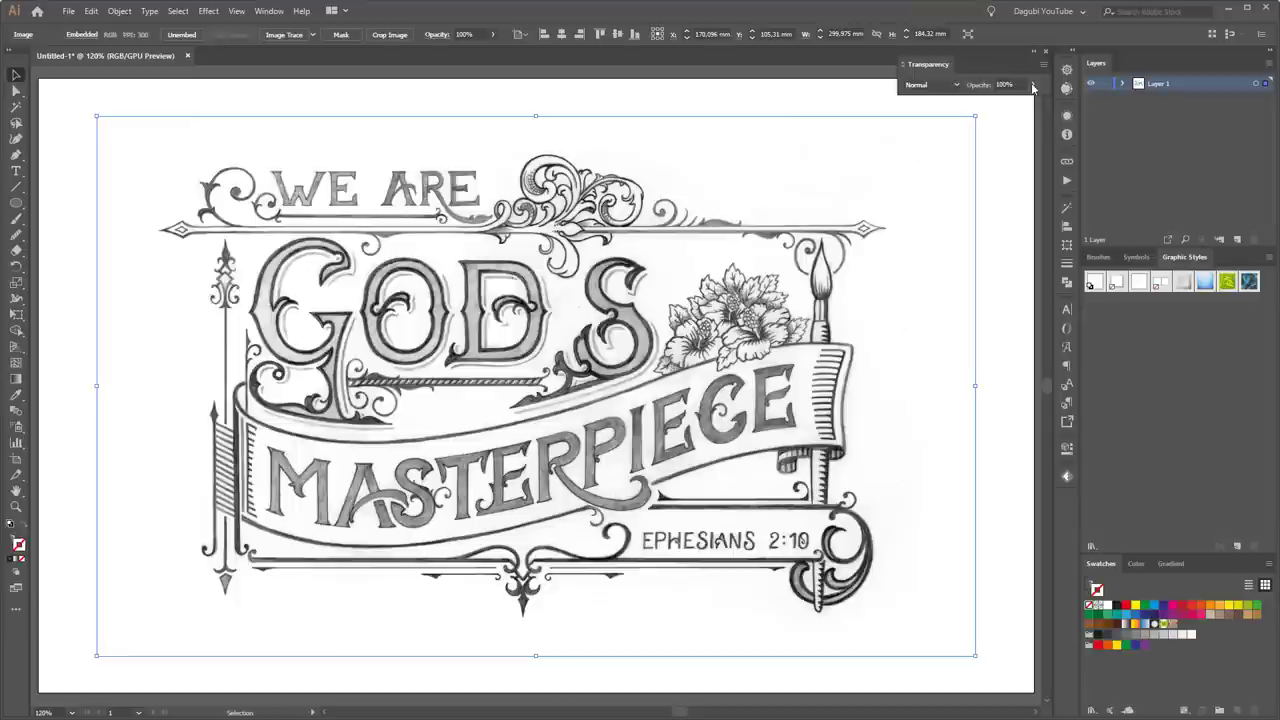
{"action": "left_click", "coordinate": [1033, 88]}
{"action": "type", "text": "25"}
{"action": "key", "text": "Return"}
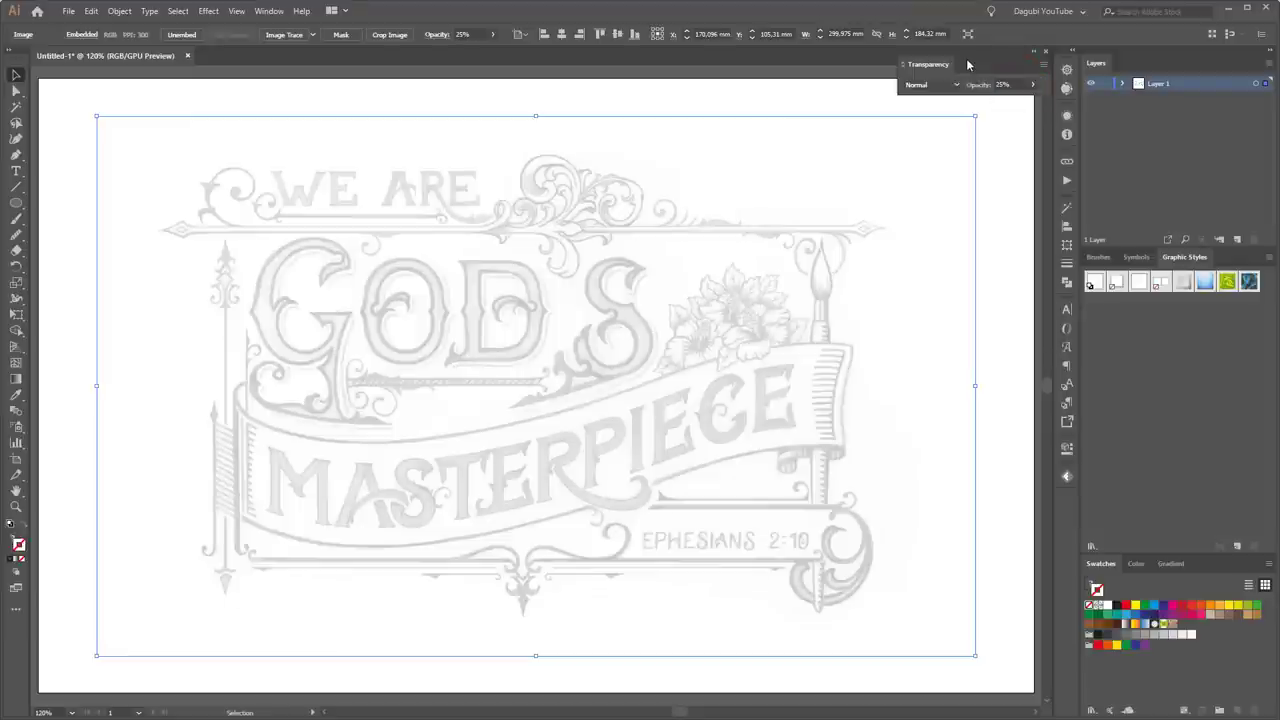
{"action": "left_click", "coordinate": [1105, 84]}
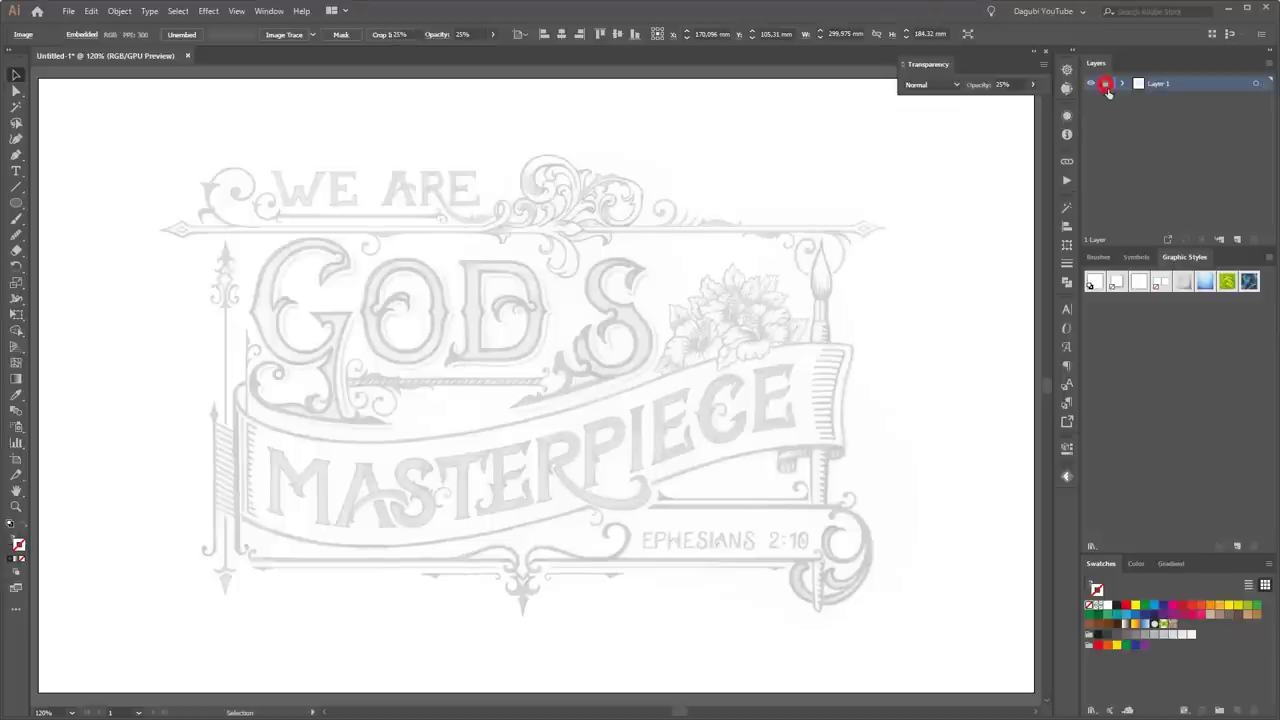
- Add a new Layer 2 and place two test anchor points with the Pen tool
{"action": "left_click", "coordinate": [1239, 241]}
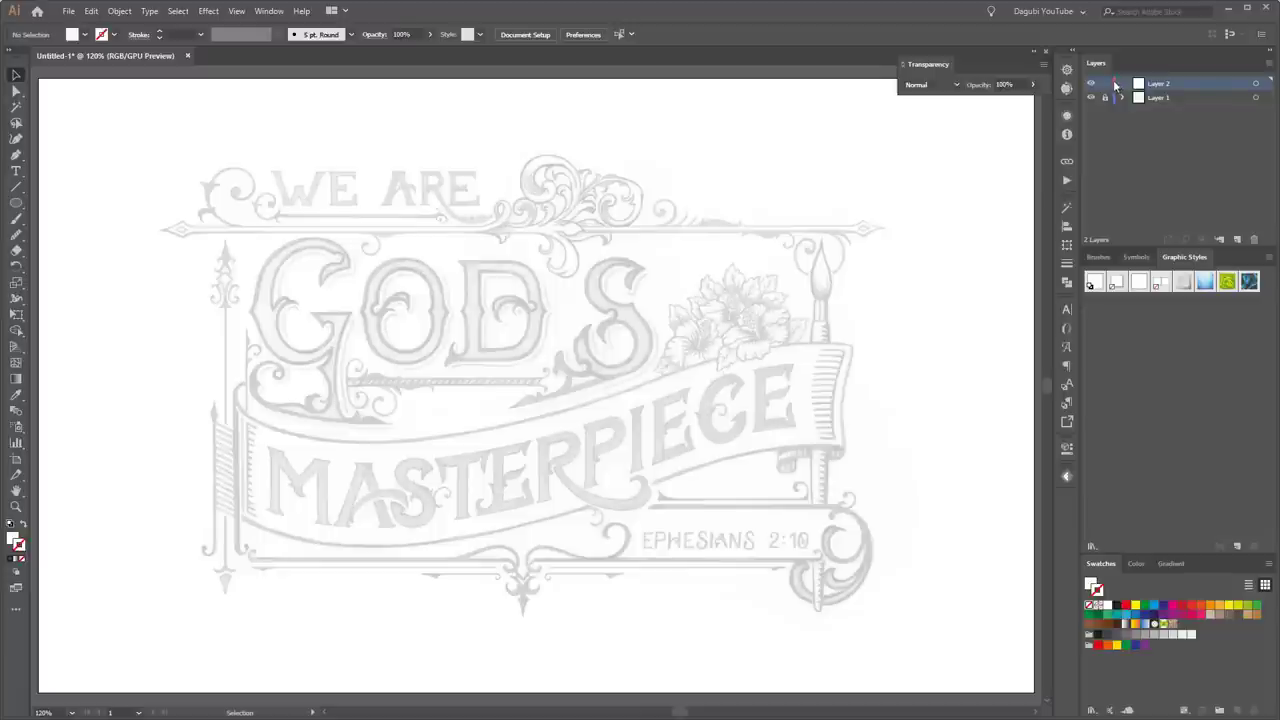
{"action": "left_click", "coordinate": [16, 155]}
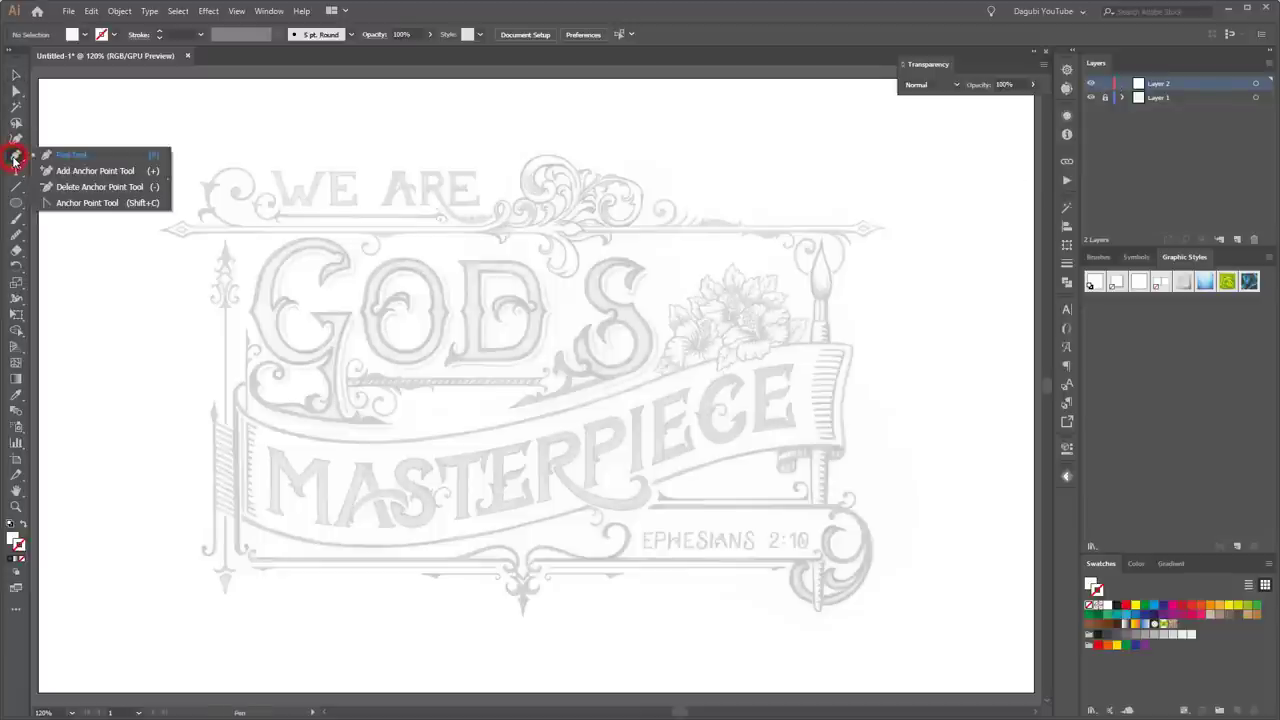
{"action": "left_click", "coordinate": [411, 362]}
{"action": "left_click", "coordinate": [538, 285]}
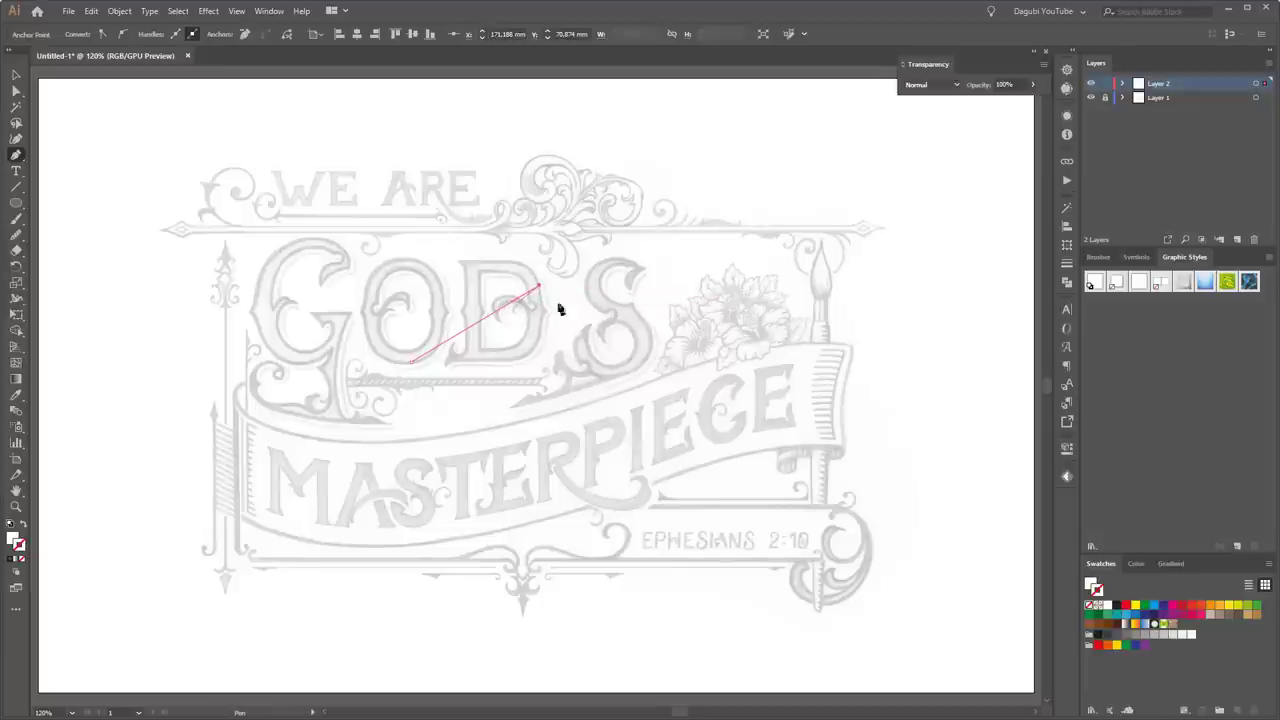
- Set Layer 2's layer colour to Brick Red, replacing an initial Yellow choice
{"action": "double_click", "coordinate": [1194, 85]}
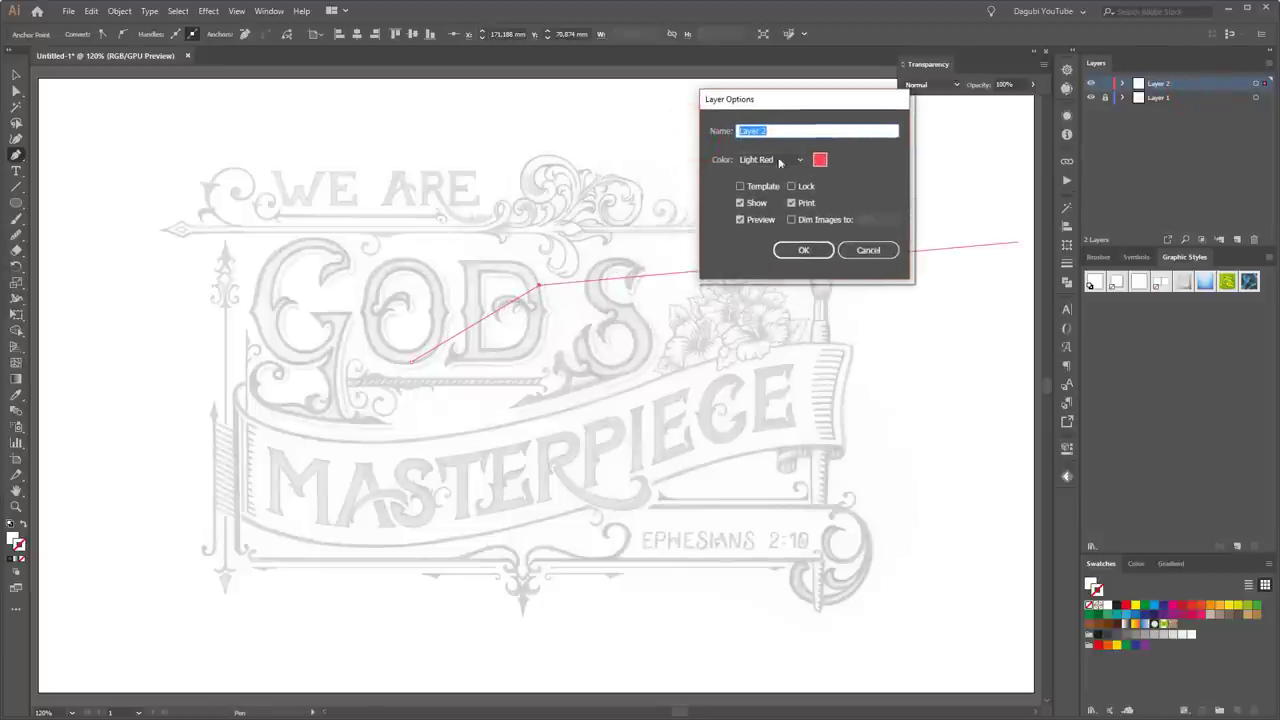
{"action": "left_click", "coordinate": [783, 165]}
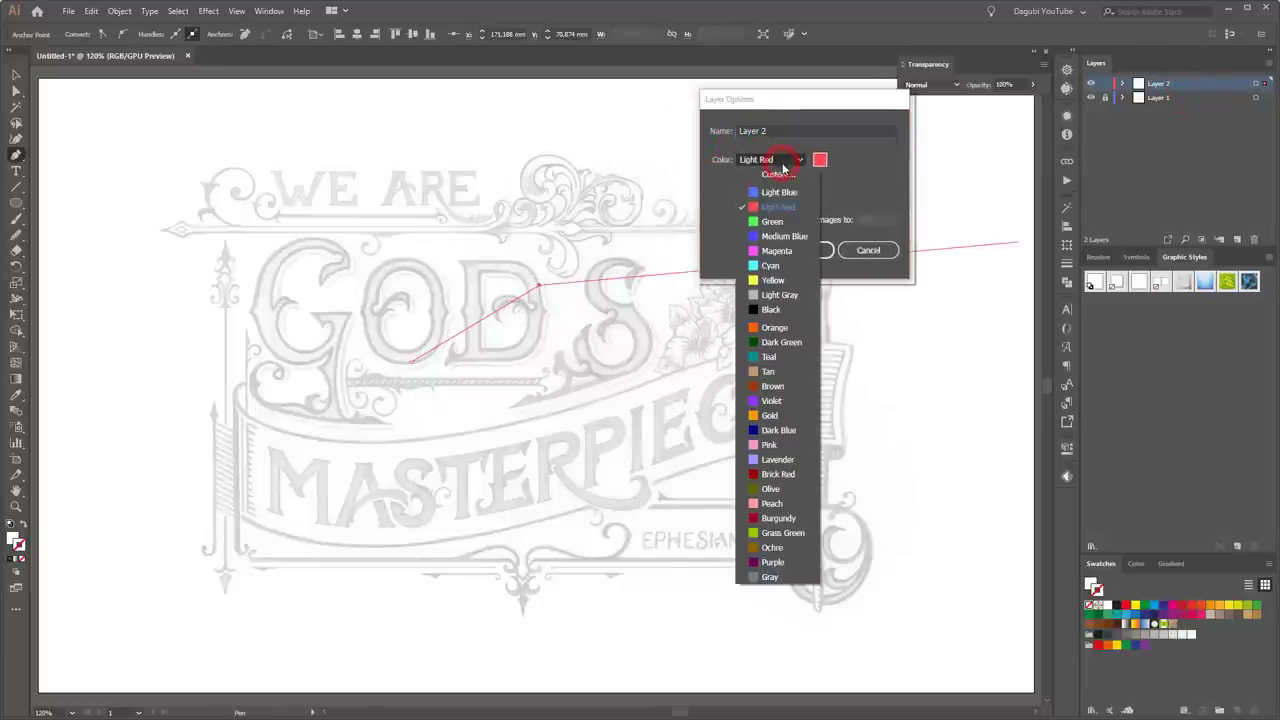
{"action": "left_click", "coordinate": [771, 281]}
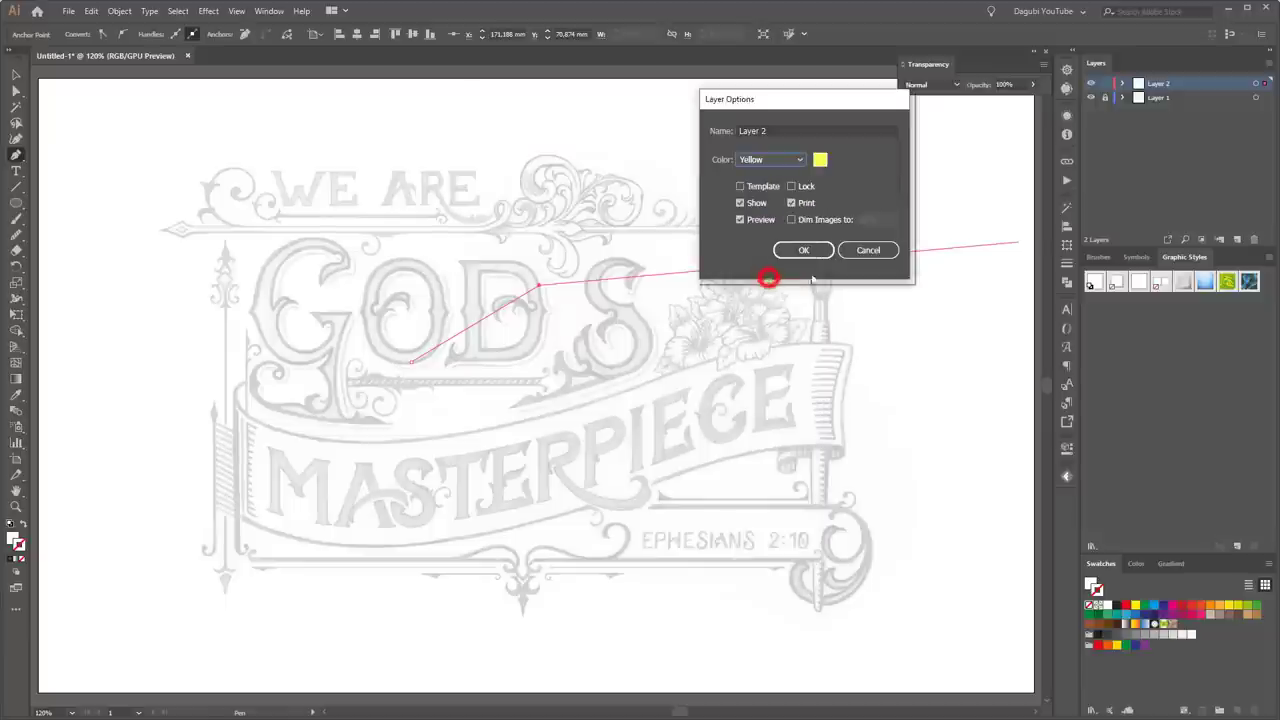
{"action": "left_click", "coordinate": [790, 251]}
{"action": "scroll", "coordinate": [527, 326], "scroll_direction": "up", "scroll_amount": 5}
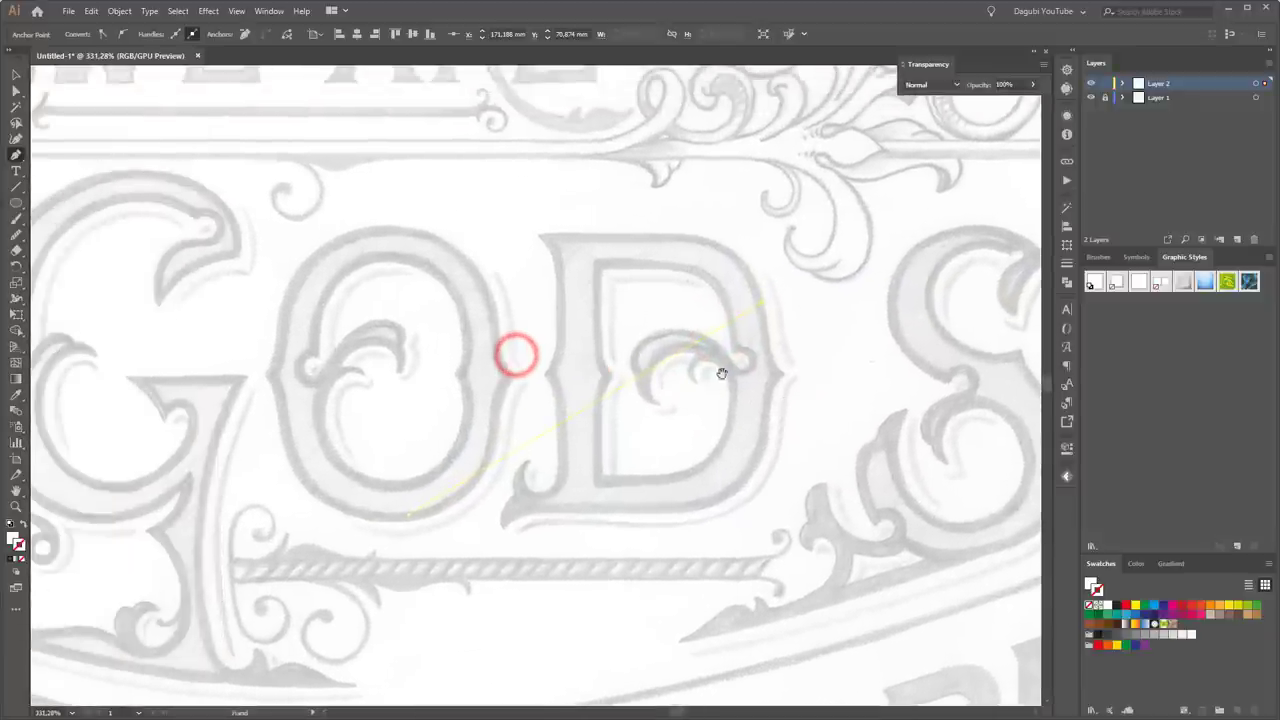
{"action": "scroll", "coordinate": [742, 372], "scroll_direction": "up", "scroll_amount": 1}
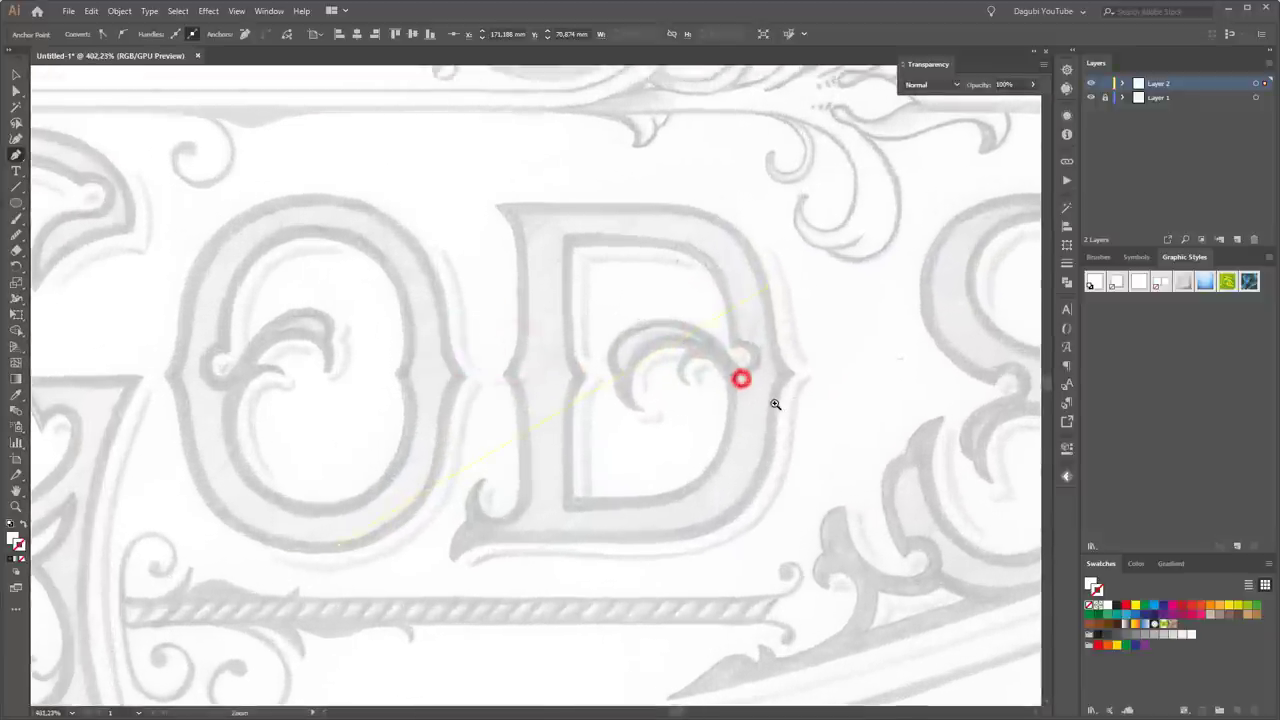
{"action": "double_click", "coordinate": [1189, 86]}
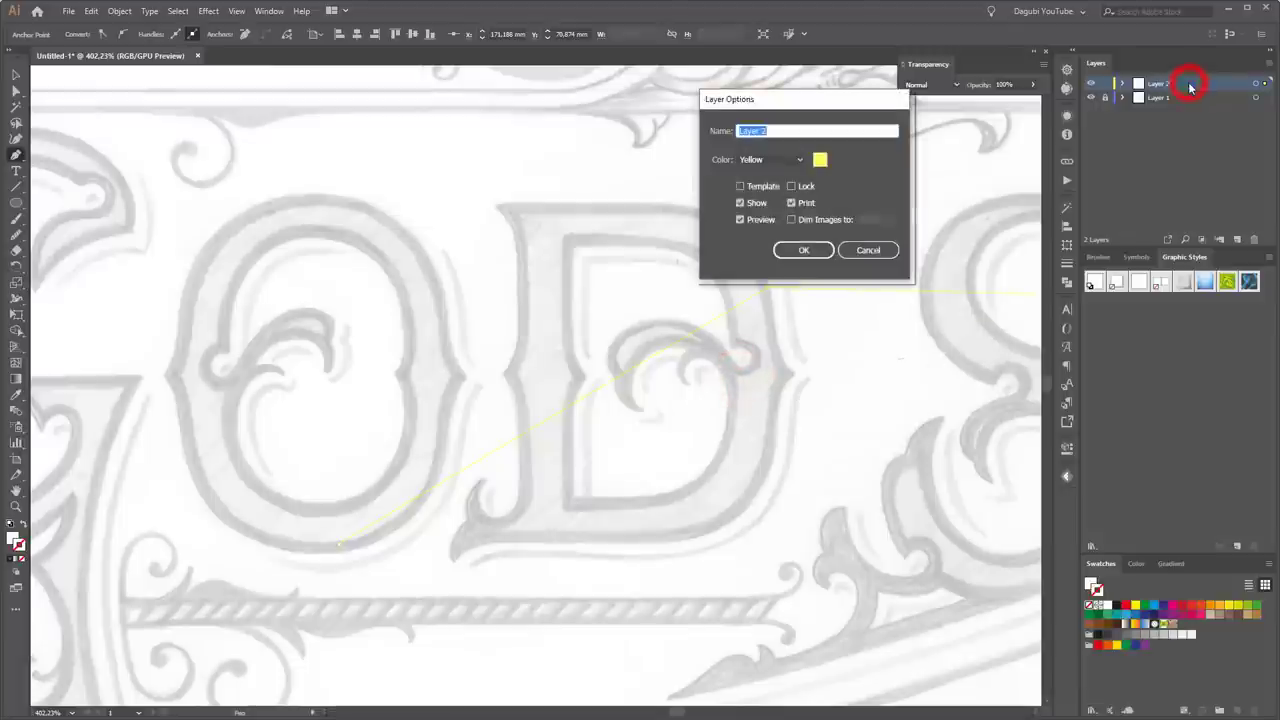
{"action": "left_click", "coordinate": [797, 160]}
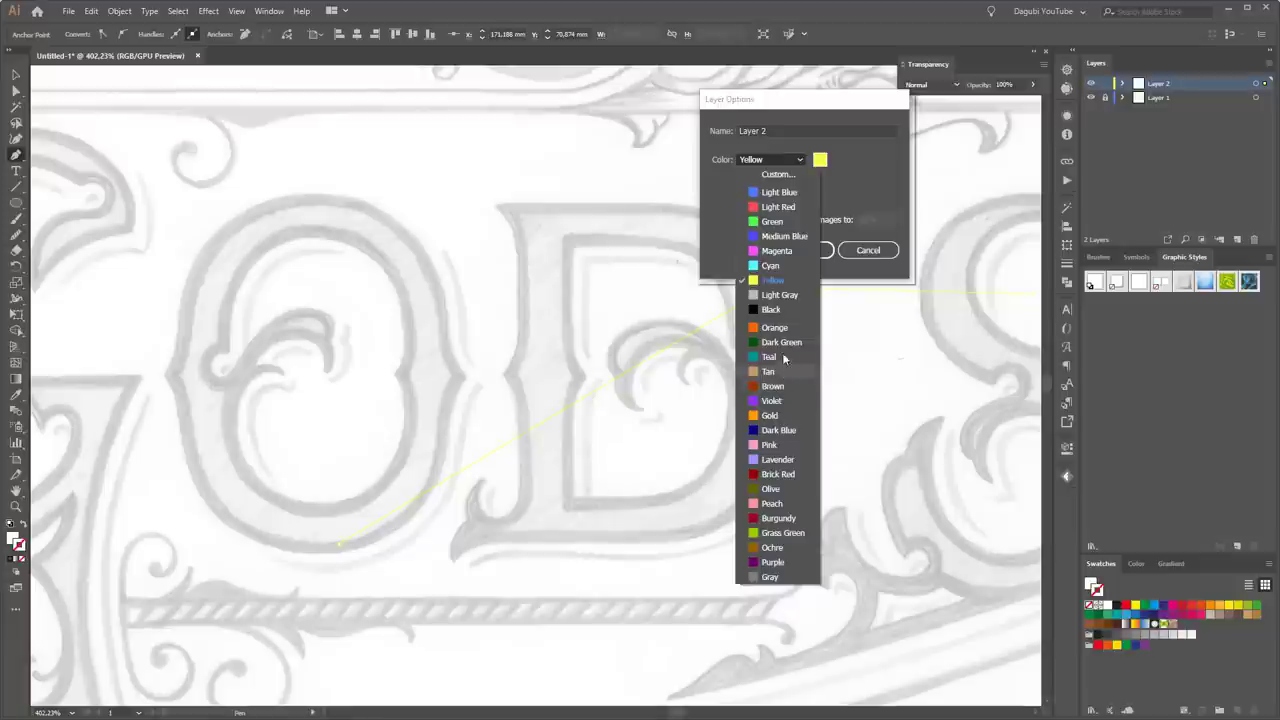
{"action": "left_click", "coordinate": [773, 476]}
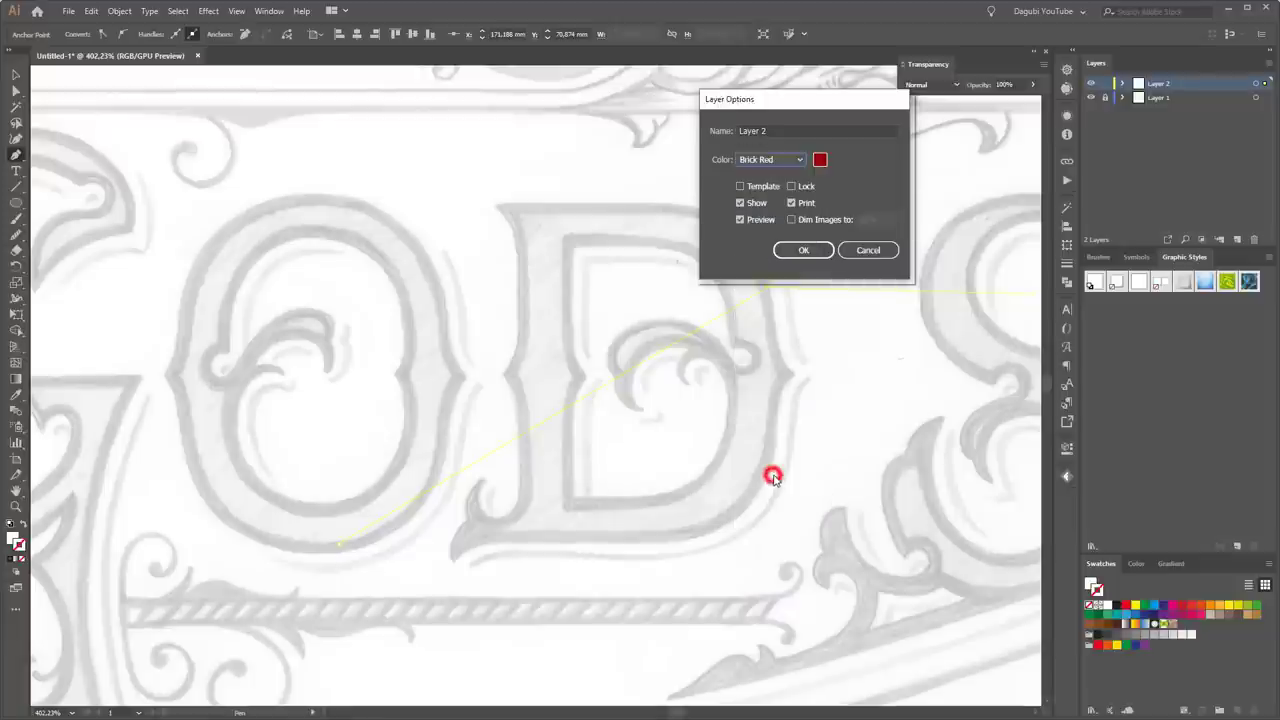
{"action": "left_click", "coordinate": [805, 251]}
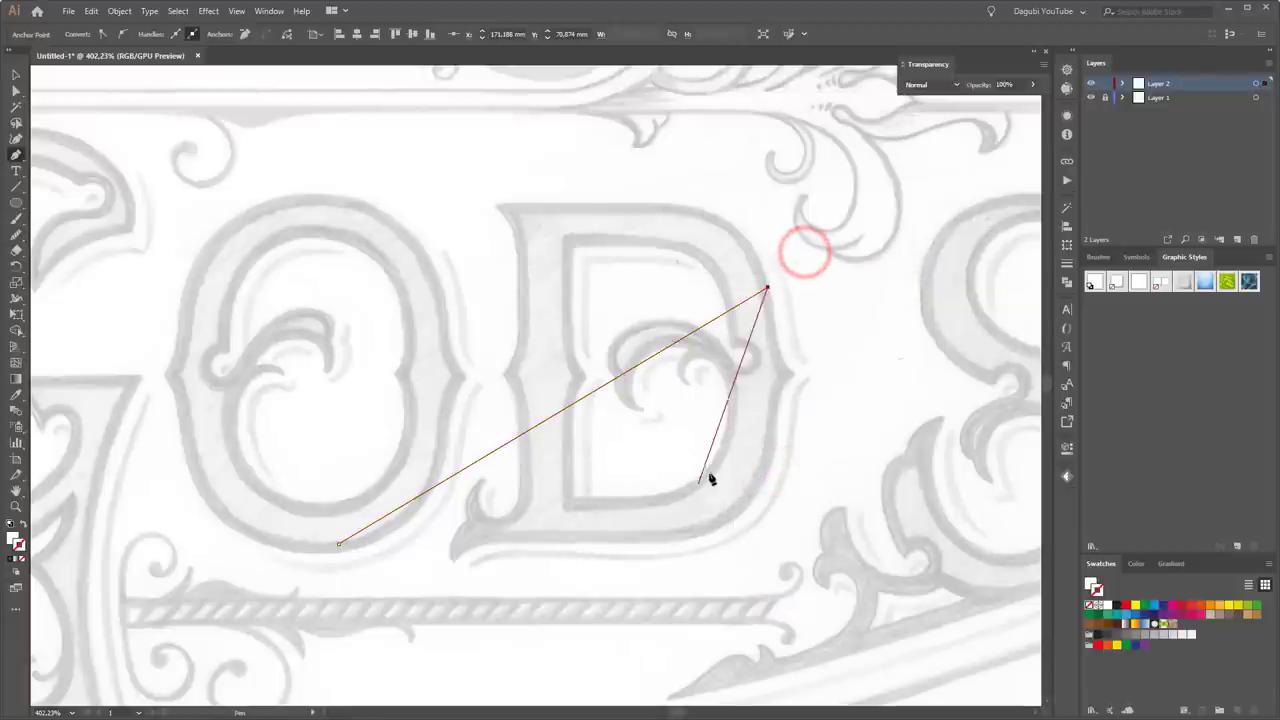
- Cut the stray test path, reselect the standard Pen tool, and zoom onto the letter G
{"action": "left_click", "coordinate": [91, 13]}
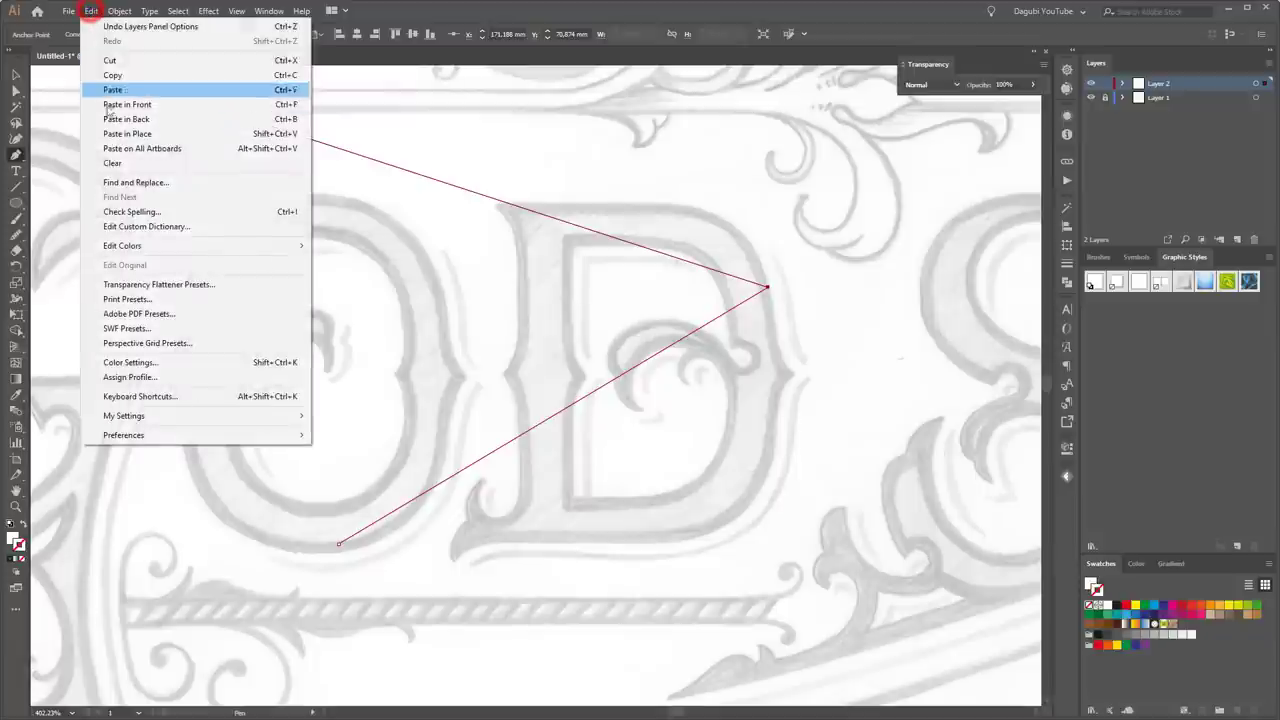
{"action": "left_click", "coordinate": [110, 62]}
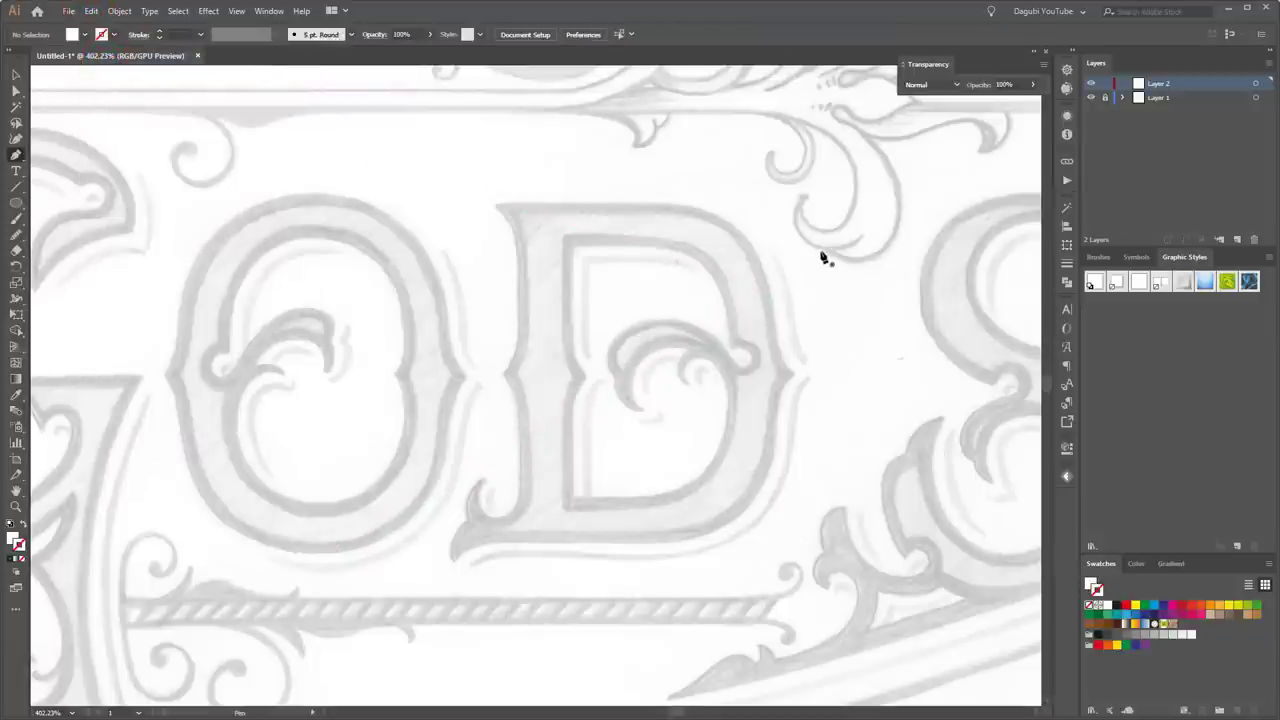
{"action": "left_click", "coordinate": [16, 157]}
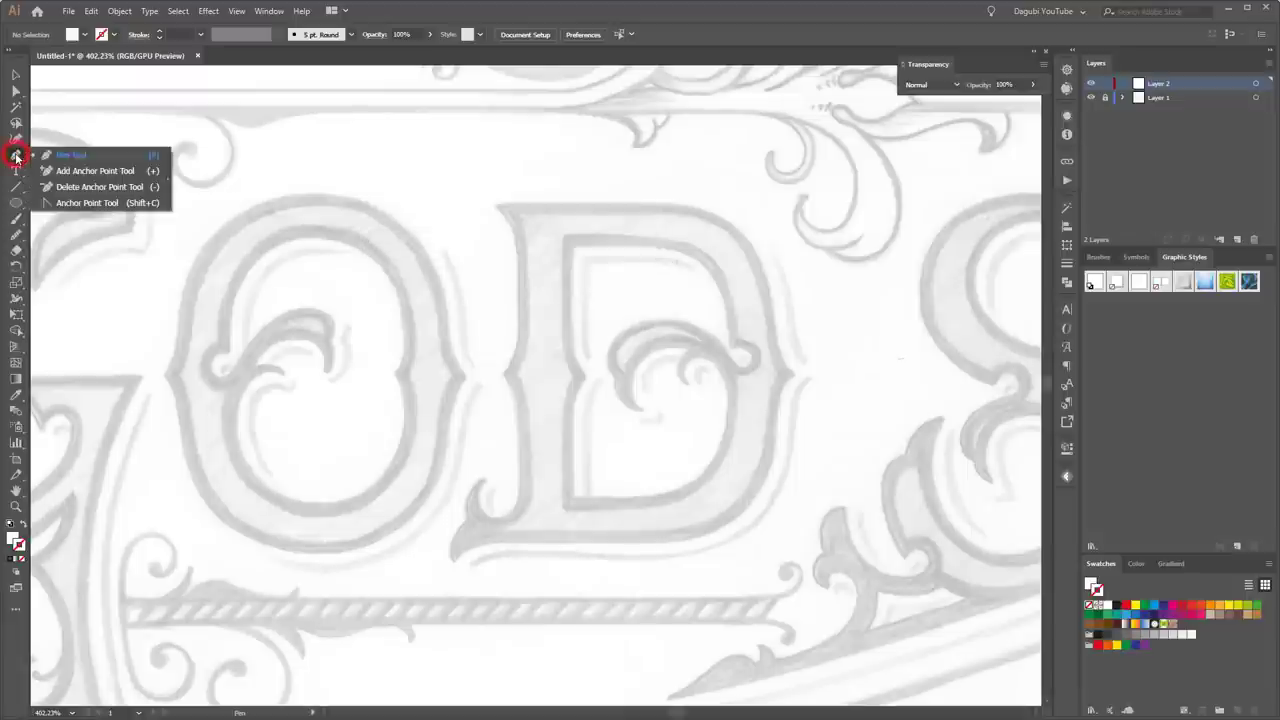
{"action": "left_click", "coordinate": [78, 154]}
{"action": "mouse_move", "coordinate": [290, 292]}
{"action": "left_mouse_down"}
{"action": "mouse_move", "coordinate": [604, 344]}
{"action": "mouse_move", "coordinate": [620, 263]}
{"action": "left_mouse_up"}
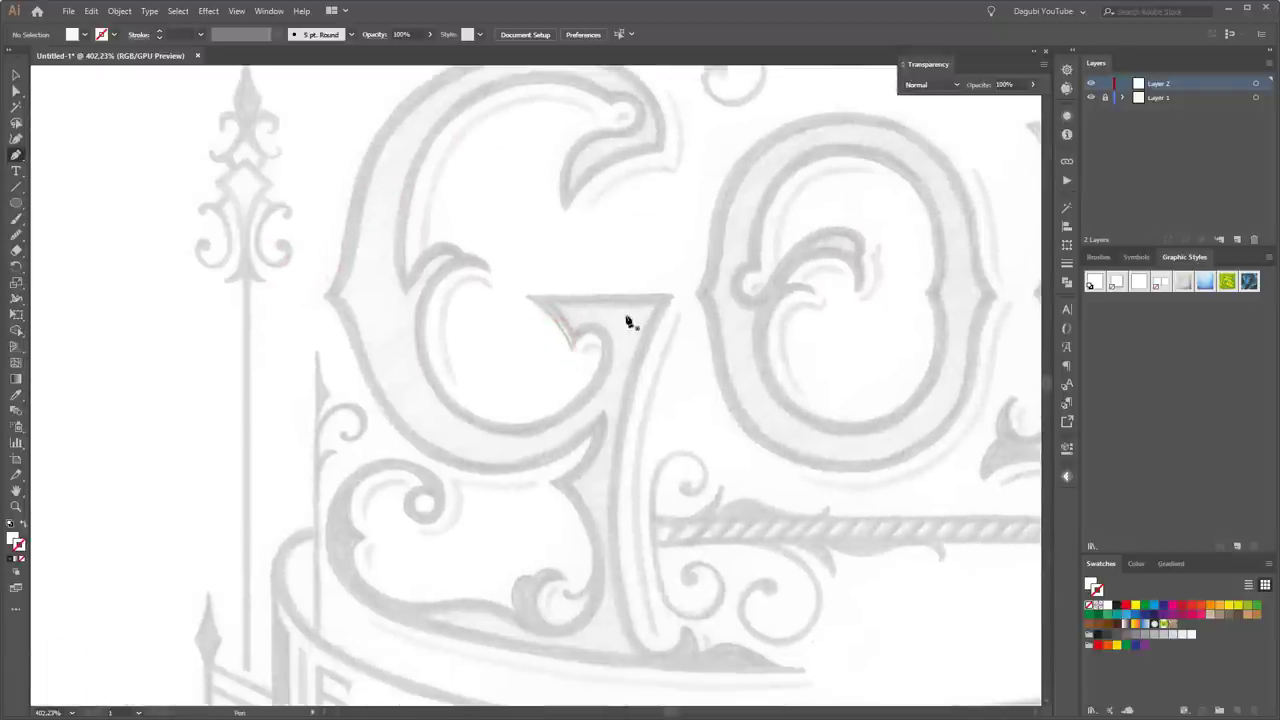
{"action": "scroll", "coordinate": [642, 300], "scroll_direction": "up", "scroll_amount": 1}
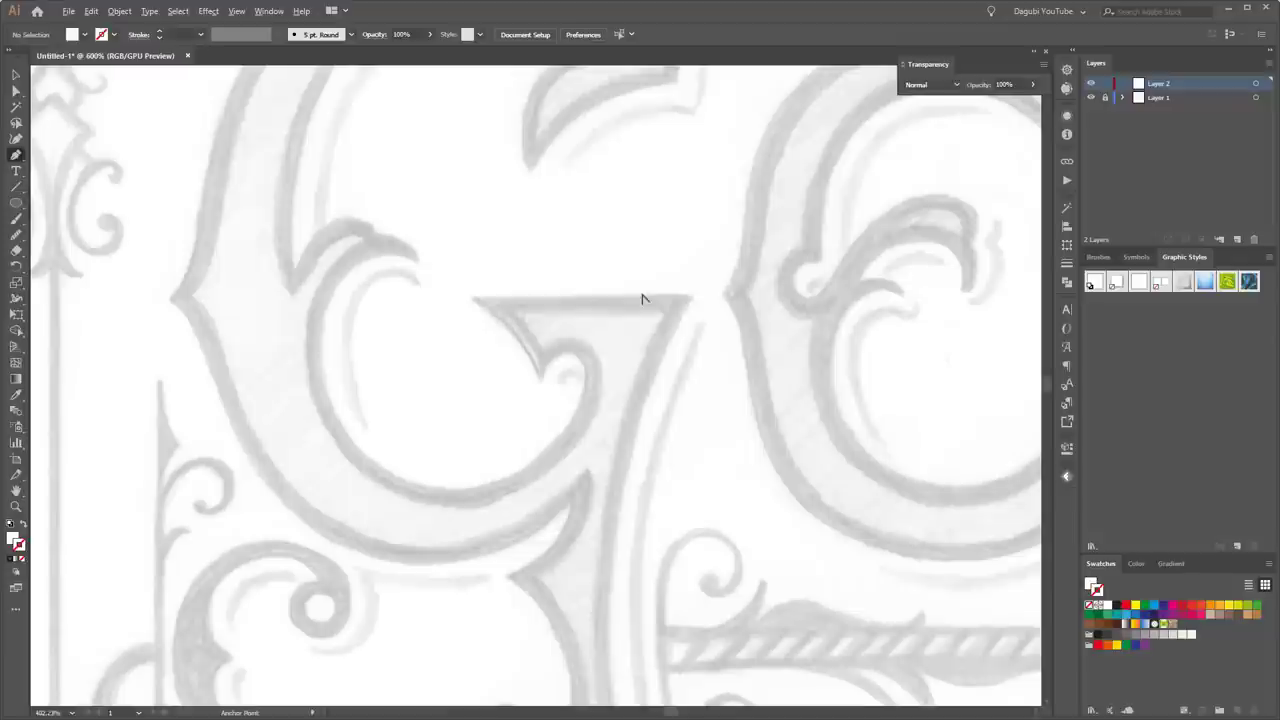
- Trace the G crossbar's top edge, then extend the path down its slanted inner edge
{"action": "left_click", "coordinate": [470, 294]}
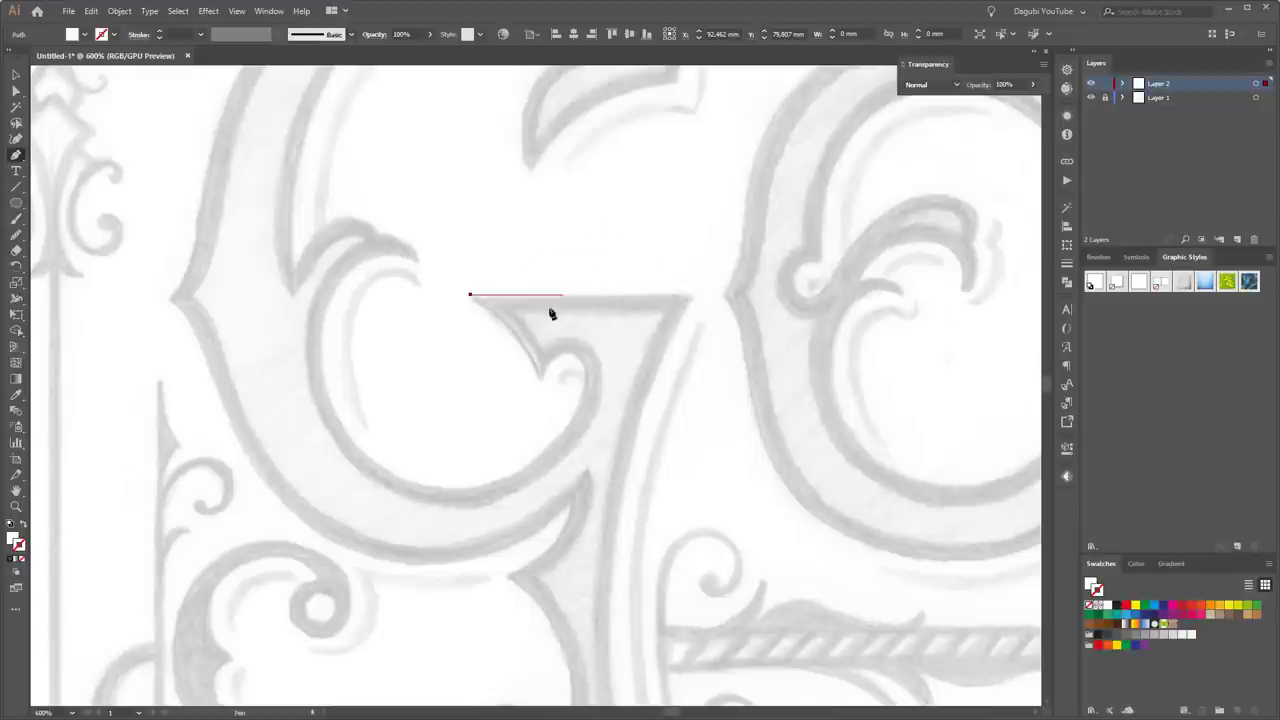
{"action": "left_click", "coordinate": [693, 295]}
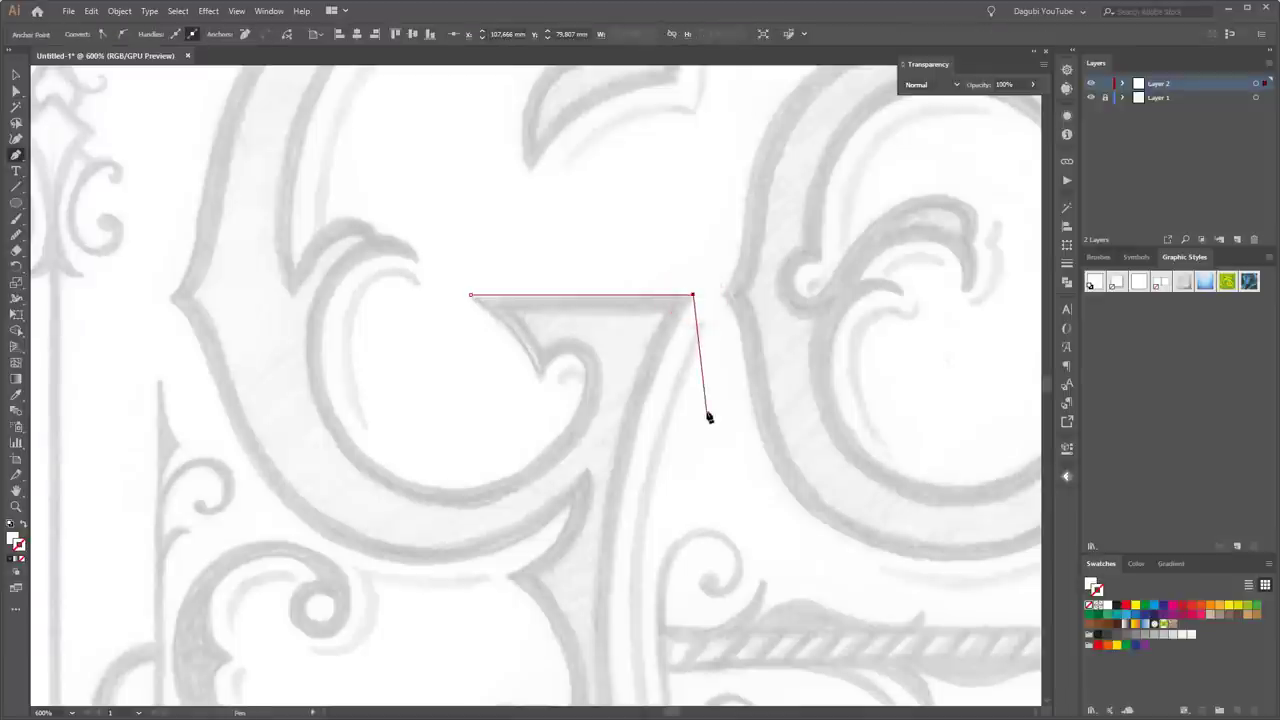
{"action": "left_click", "coordinate": [715, 207], "text": "ctrl"}
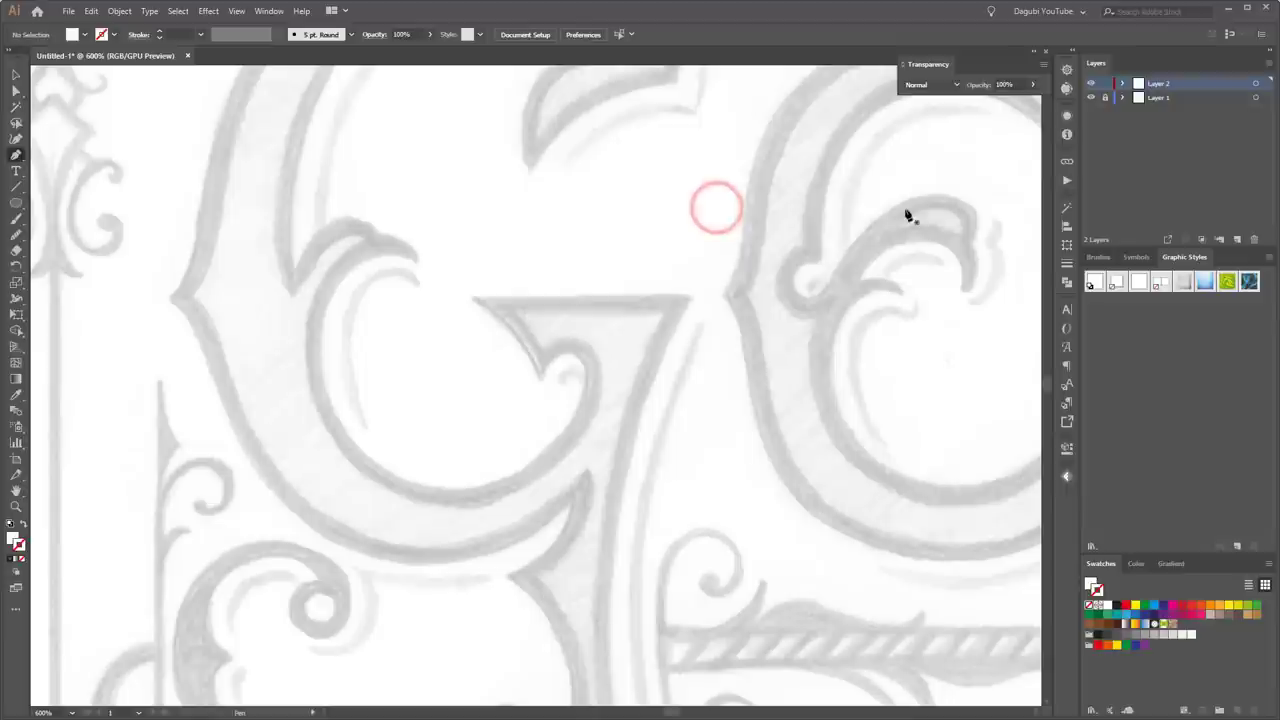
{"action": "left_click", "coordinate": [1254, 84]}
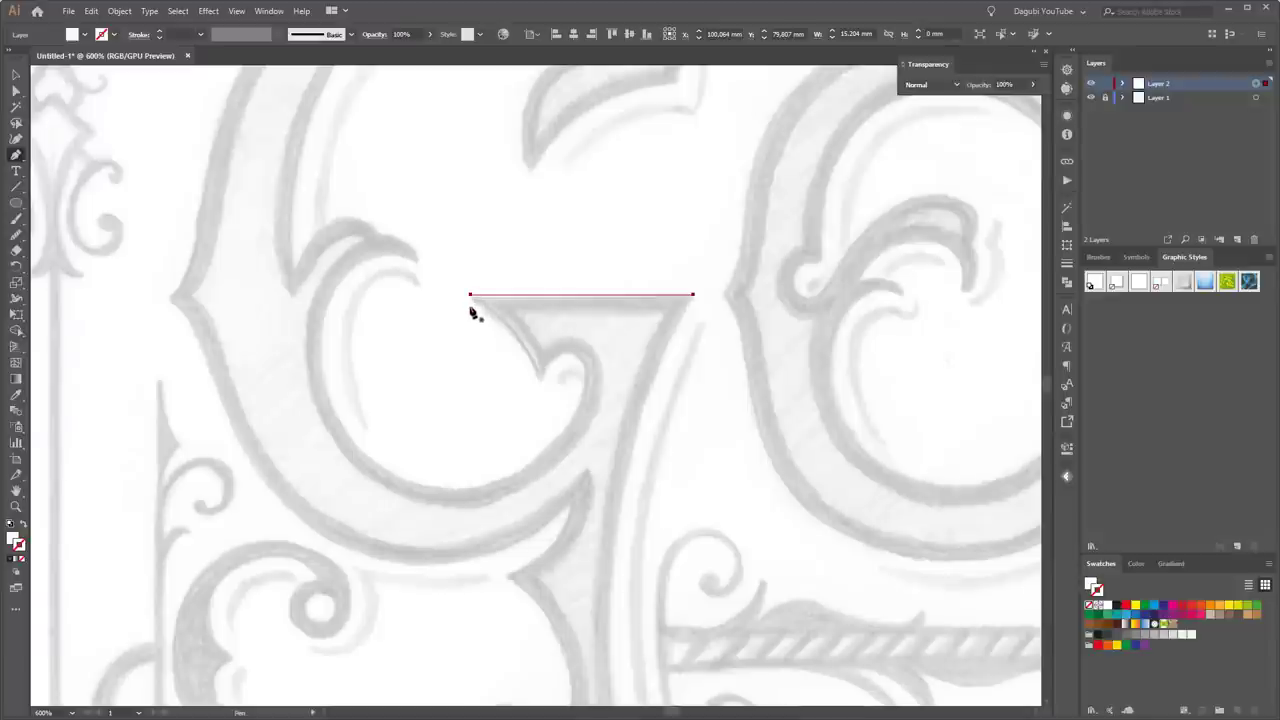
{"action": "left_click", "coordinate": [470, 296]}
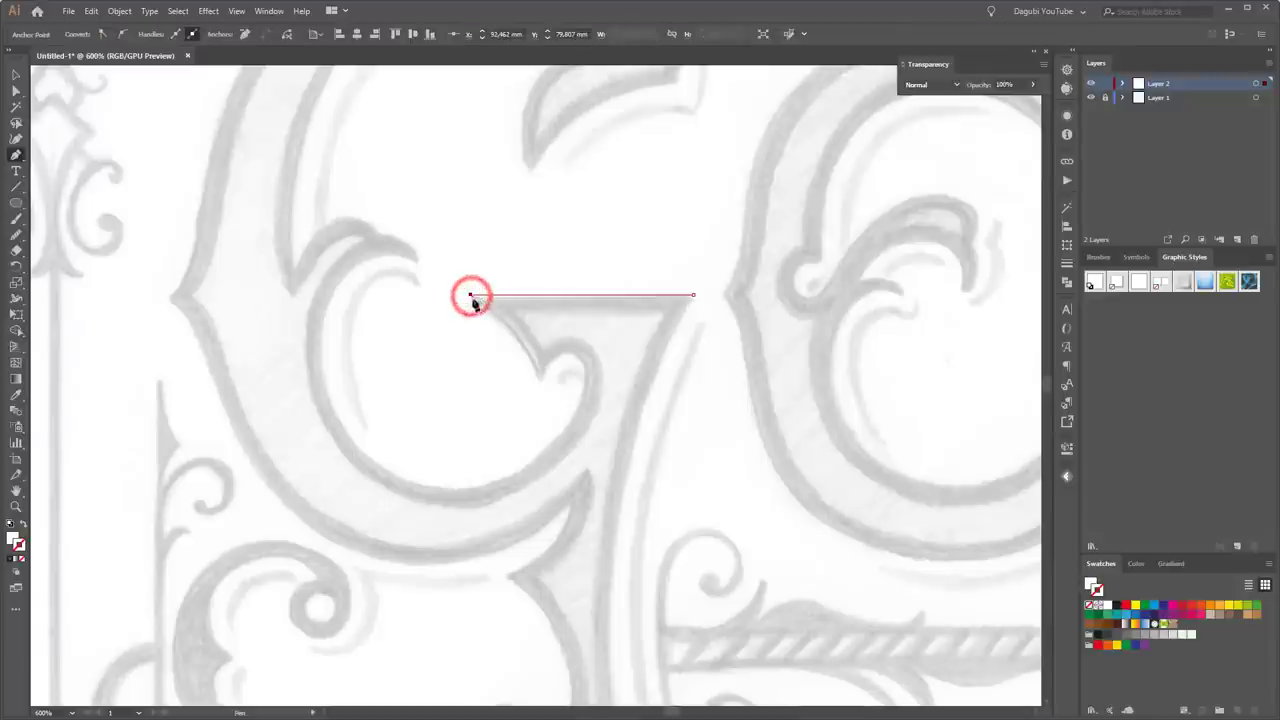
{"action": "left_click", "coordinate": [539, 380]}
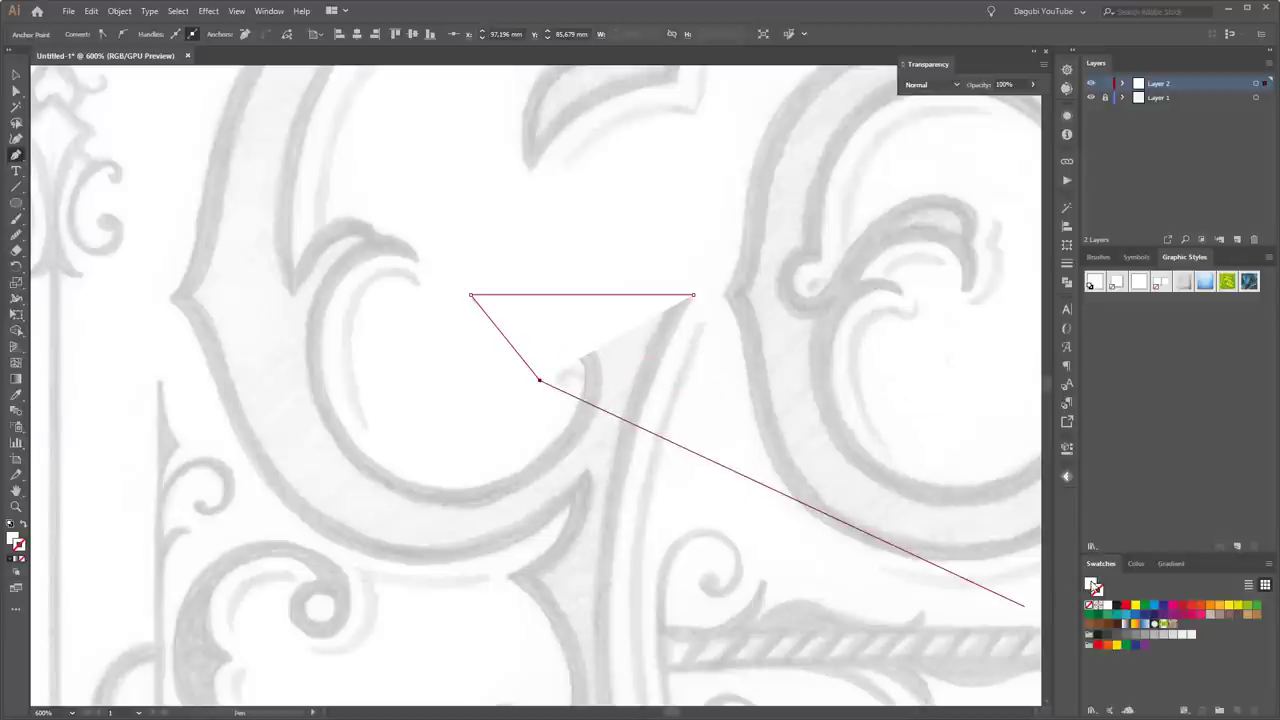
- Remove the shape's fill and bend the spike's diagonal edge into a curve with the Anchor Point Tool
{"action": "left_click", "coordinate": [1089, 605]}
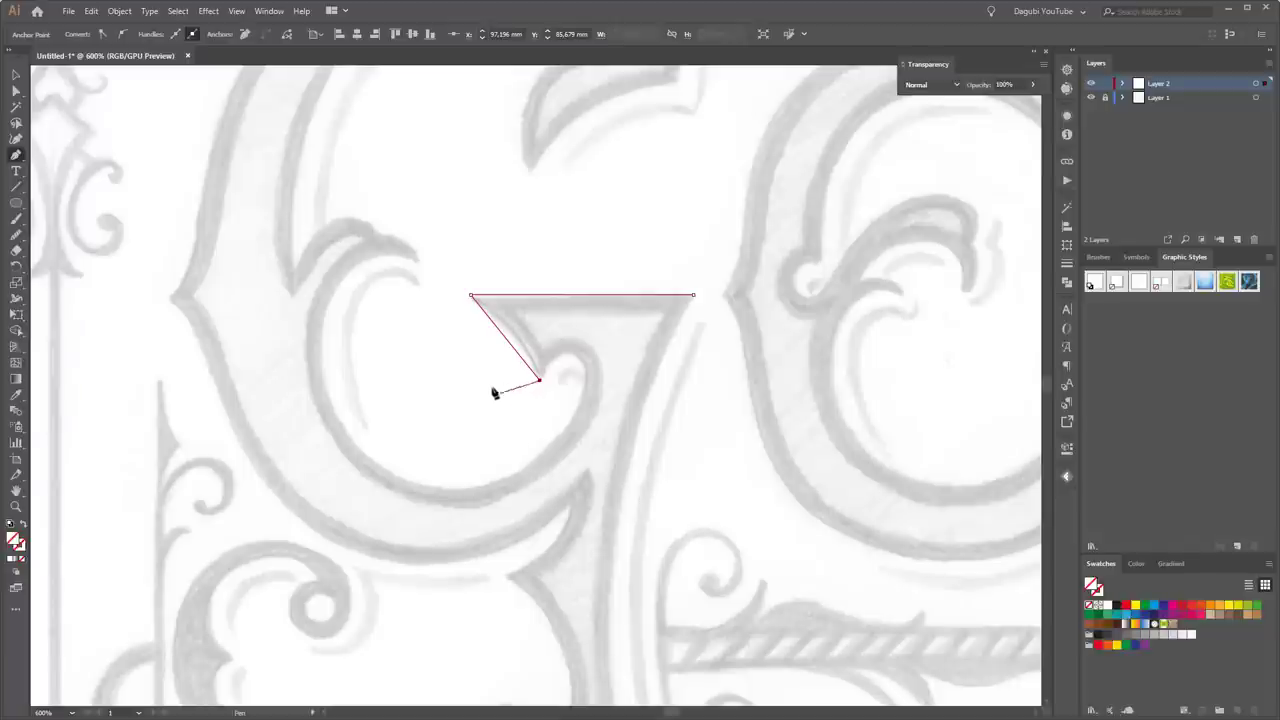
{"action": "key", "text": "ctrl"}
{"action": "key", "text": "alt"}
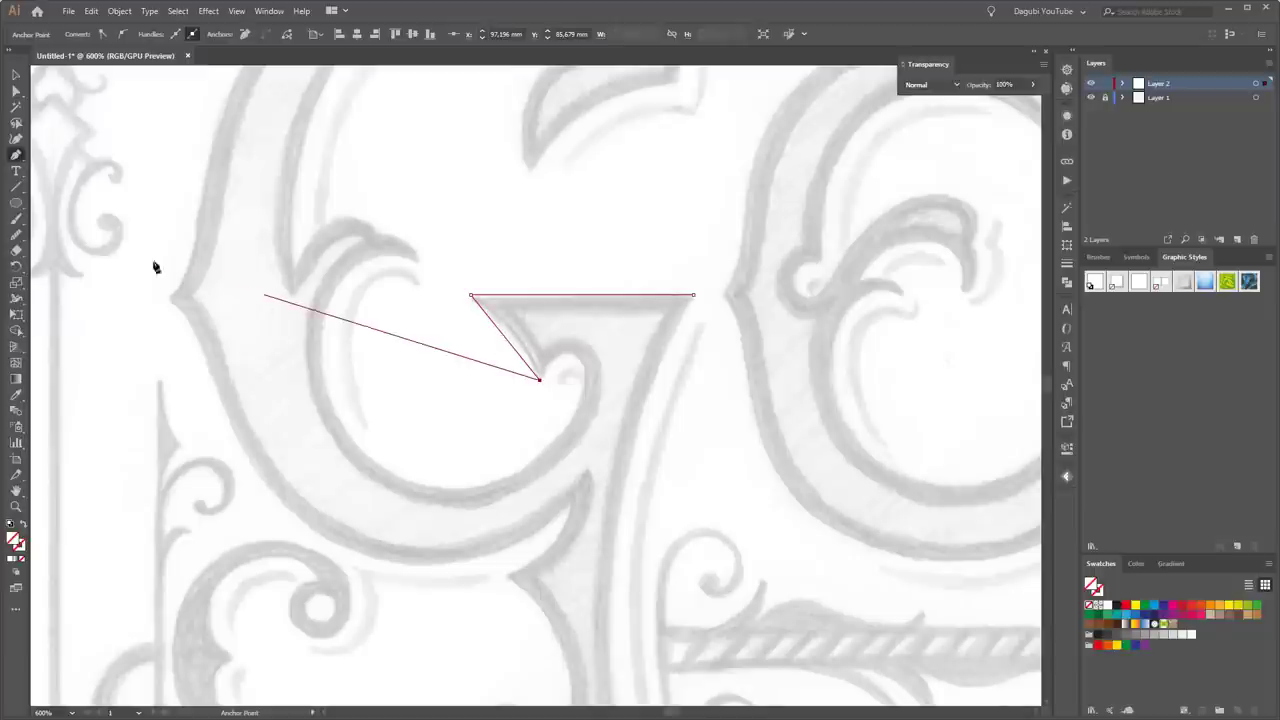
{"action": "left_click", "coordinate": [16, 154]}
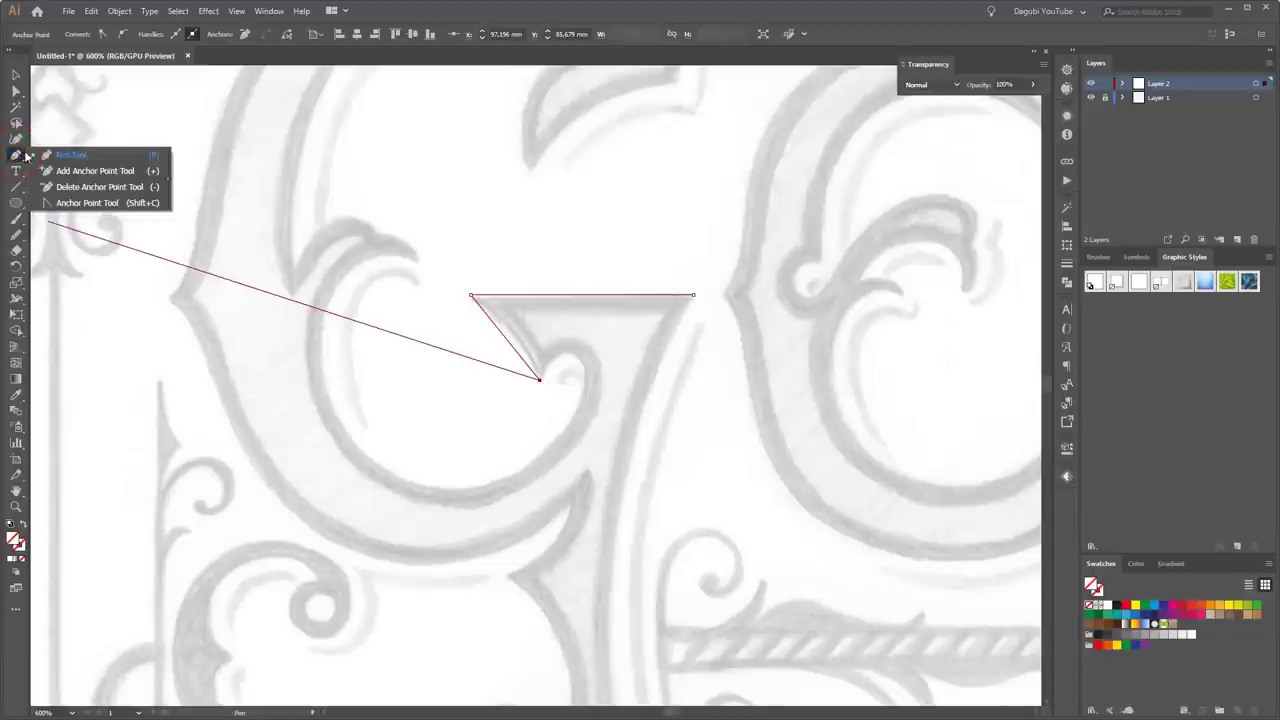
{"action": "left_click", "coordinate": [82, 204]}
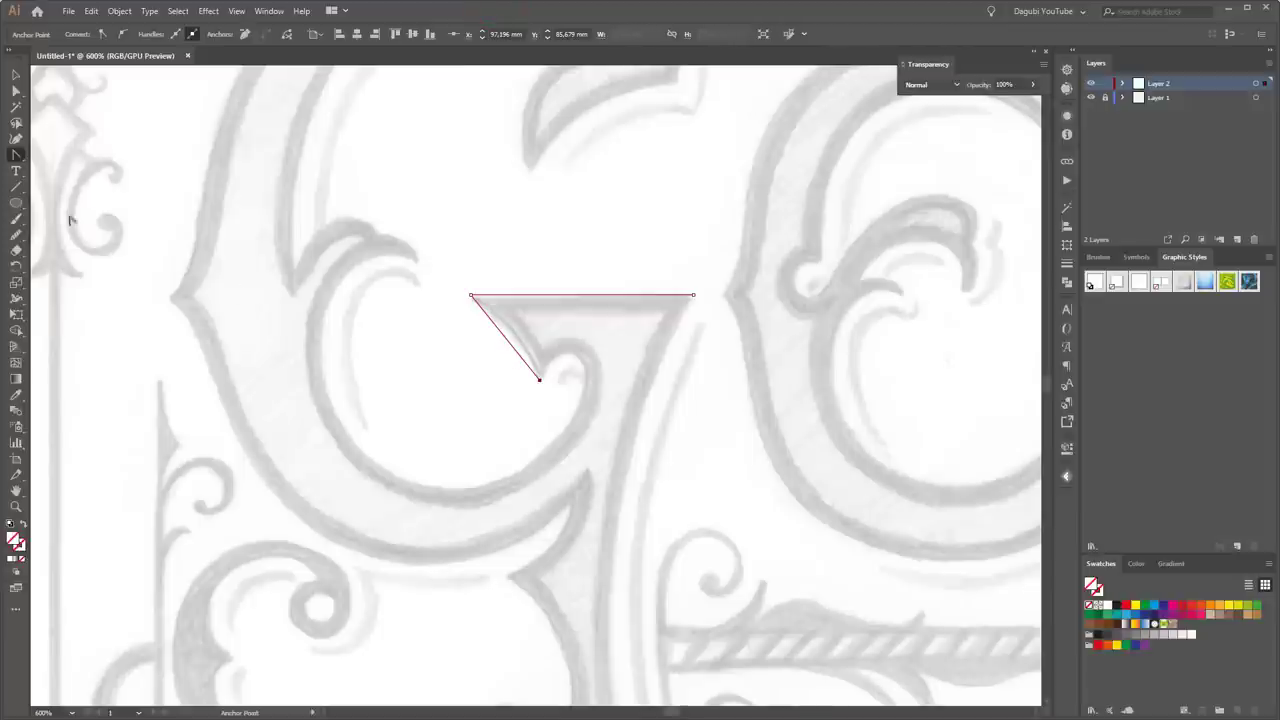
{"action": "left_click_drag", "start_coordinate": [18, 155], "coordinate": [60, 149]}
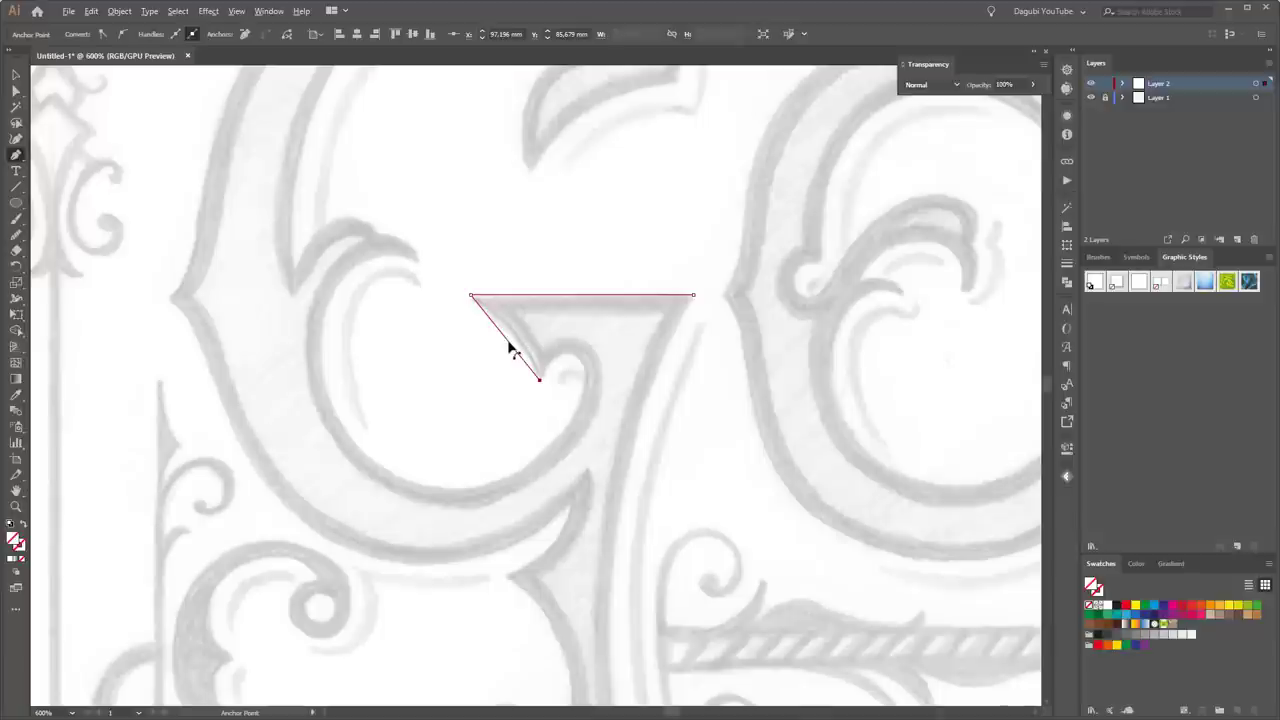
{"action": "left_click_drag", "start_coordinate": [509, 346], "coordinate": [517, 341]}
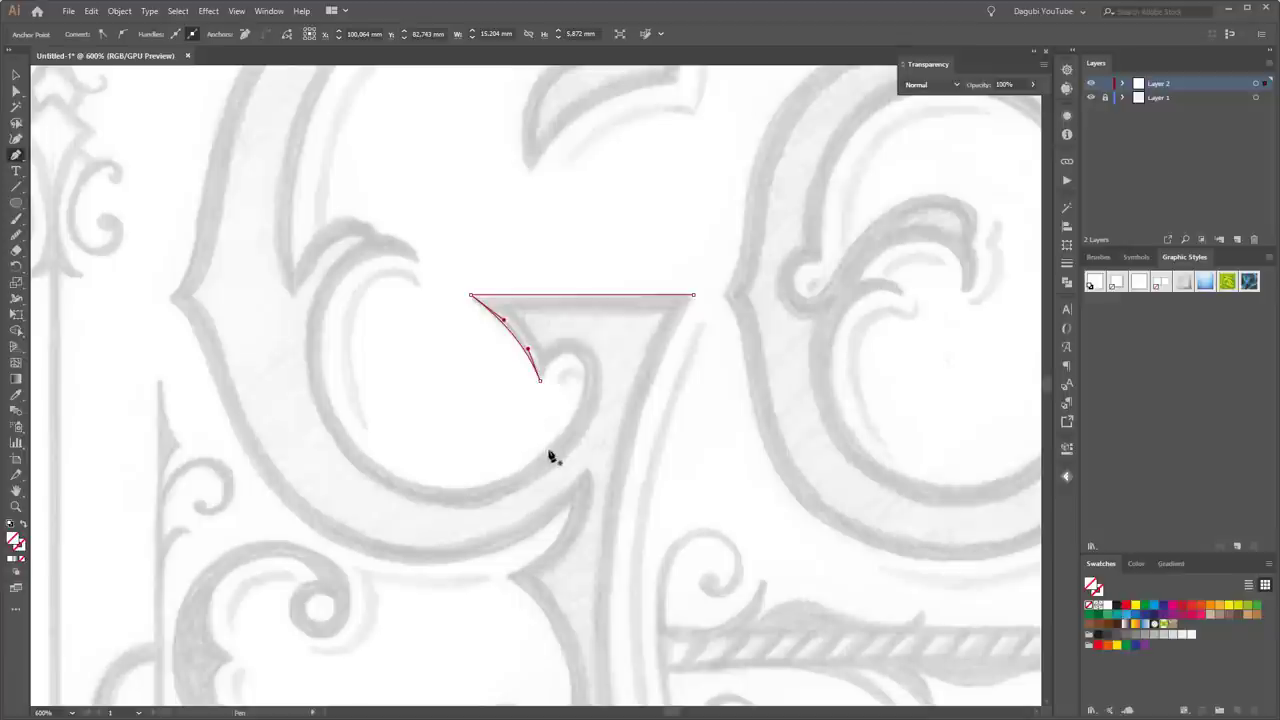
- Add smooth anchors around the hook tip and at the bowl bottom, leveling the bottom handle
{"action": "left_click", "coordinate": [540, 381]}
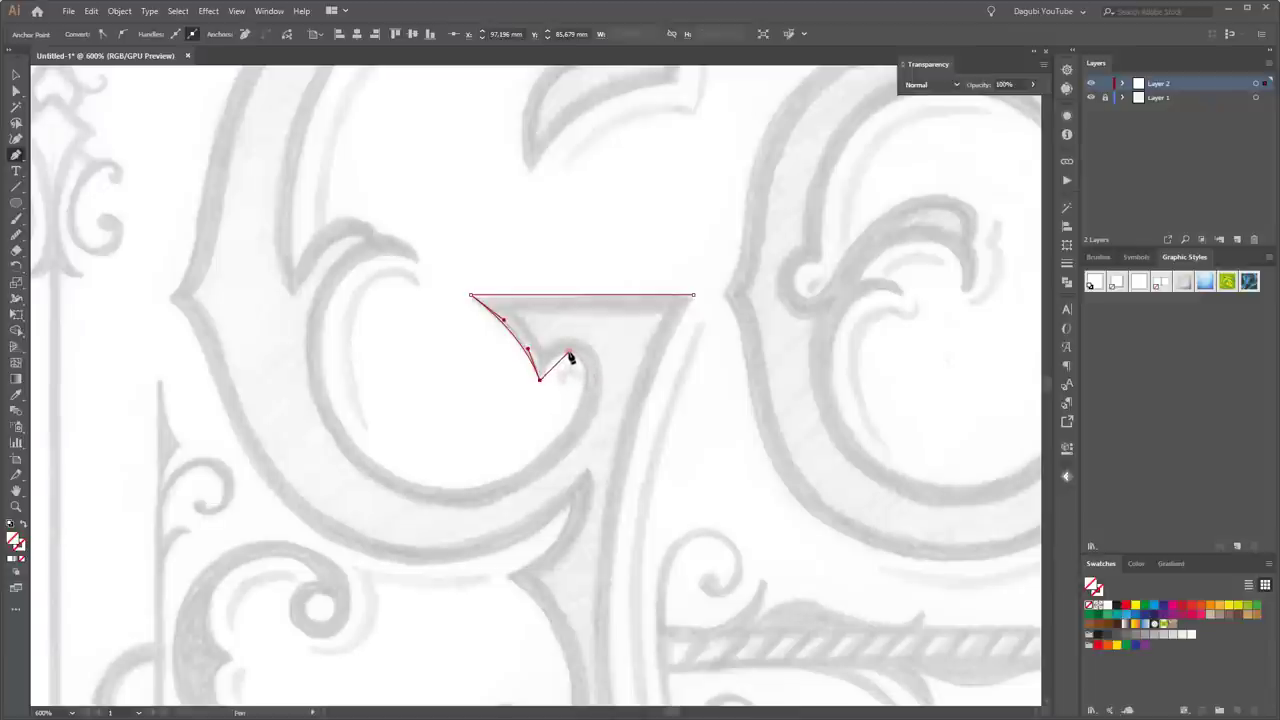
{"action": "left_click_drag", "start_coordinate": [567, 353], "coordinate": [592, 358]}
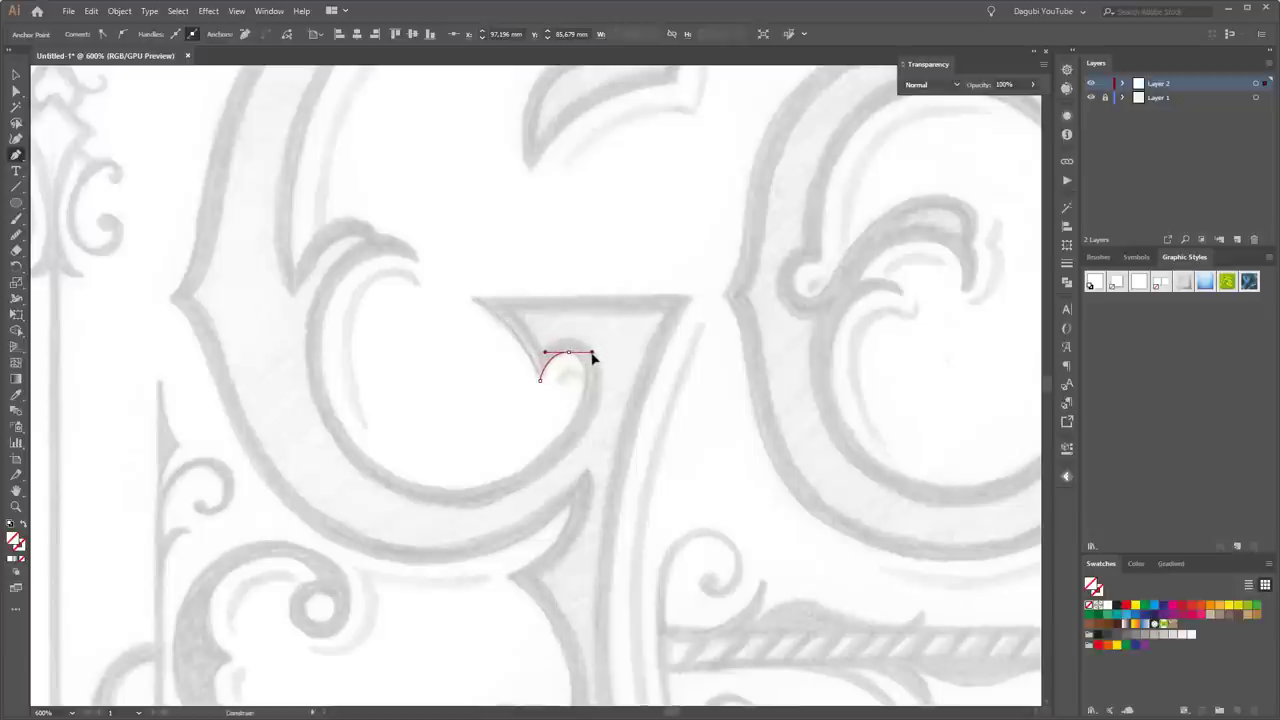
{"action": "left_click_drag", "start_coordinate": [591, 357], "coordinate": [593, 360]}
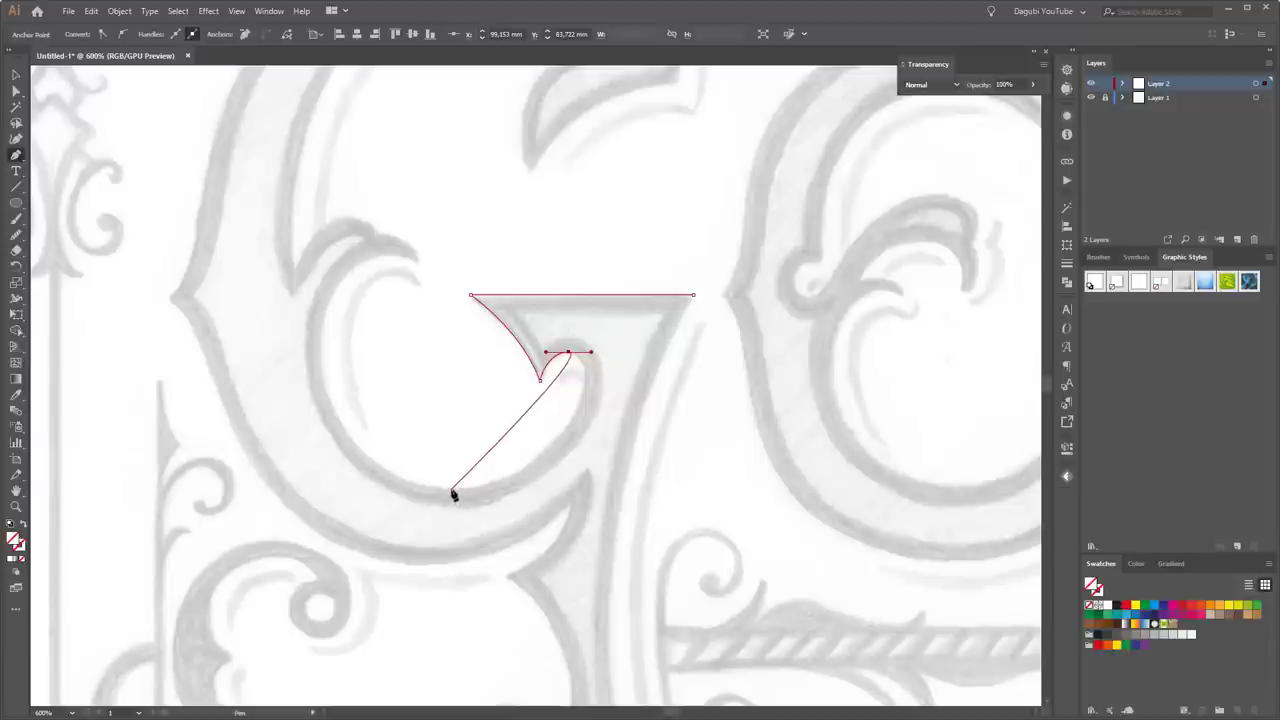
{"action": "mouse_move", "coordinate": [452, 491]}
{"action": "left_mouse_down"}
{"action": "mouse_move", "coordinate": [372, 532]}
{"action": "mouse_move", "coordinate": [362, 477]}
{"action": "left_mouse_up"}
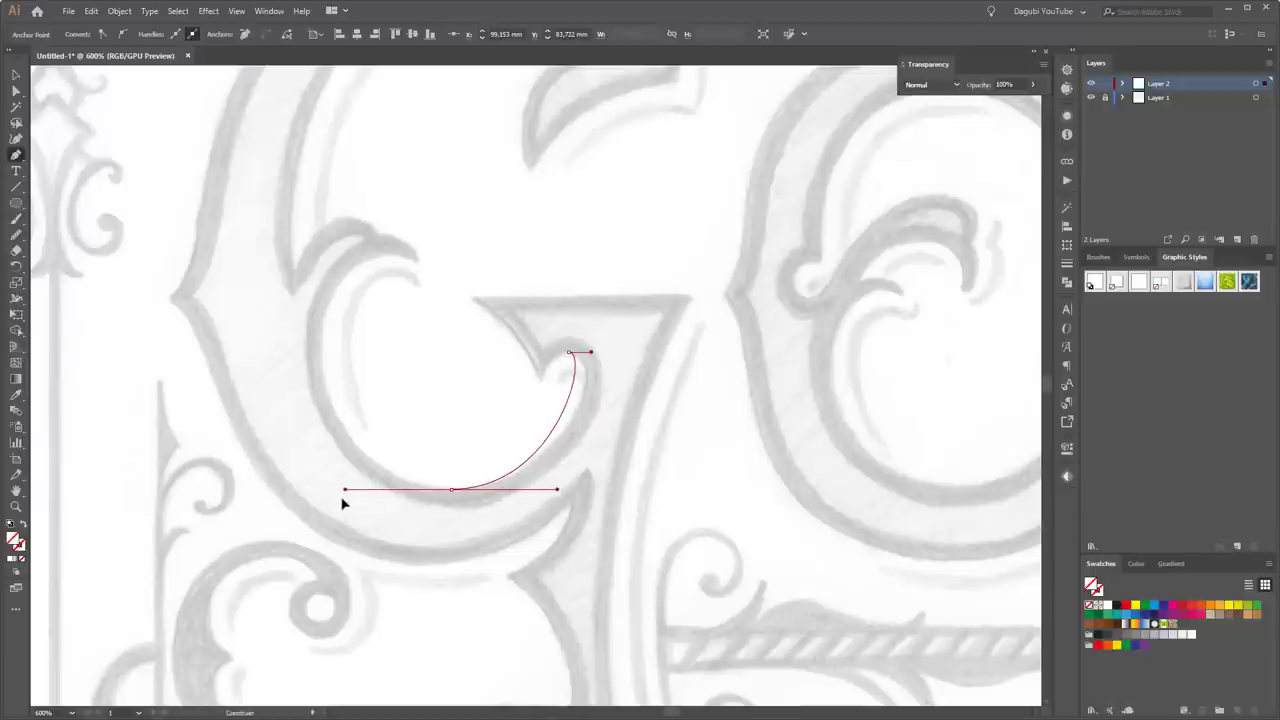
{"action": "left_click_drag", "start_coordinate": [362, 478], "coordinate": [331, 503]}
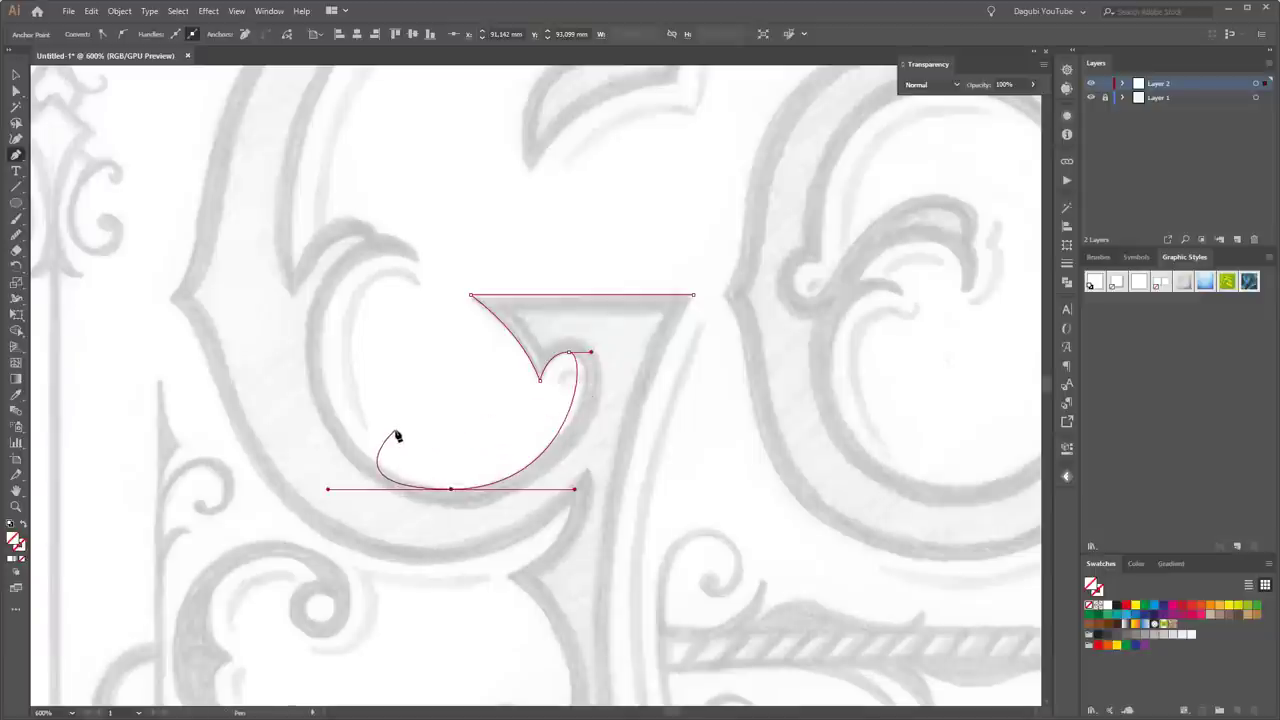
- Lengthen and tilt the hook anchor's handle to widen and flatten the hook
{"action": "key", "text": "ctrl"}
{"action": "left_click", "coordinate": [569, 353]}
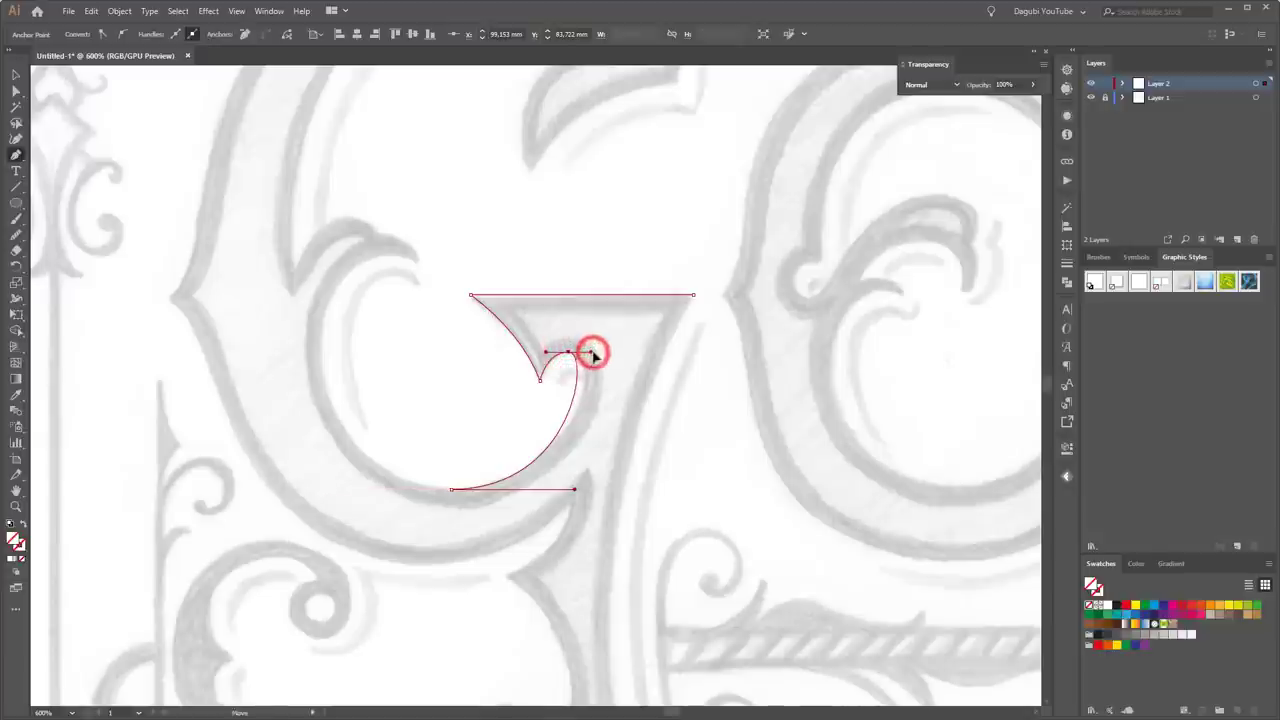
{"action": "left_click_drag", "start_coordinate": [591, 353], "coordinate": [615, 350]}
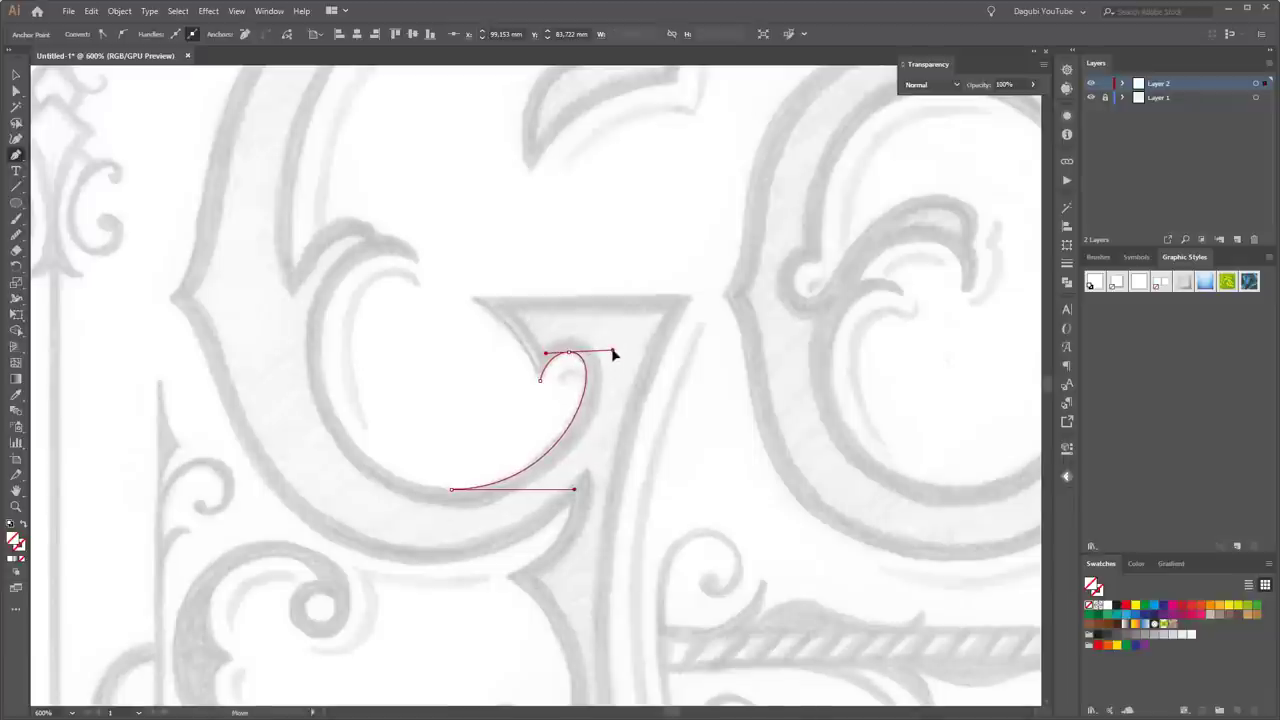
{"action": "mouse_move", "coordinate": [615, 350]}
{"action": "left_mouse_down"}
{"action": "mouse_move", "coordinate": [617, 365]}
{"action": "mouse_move", "coordinate": [607, 339]}
{"action": "left_mouse_up"}
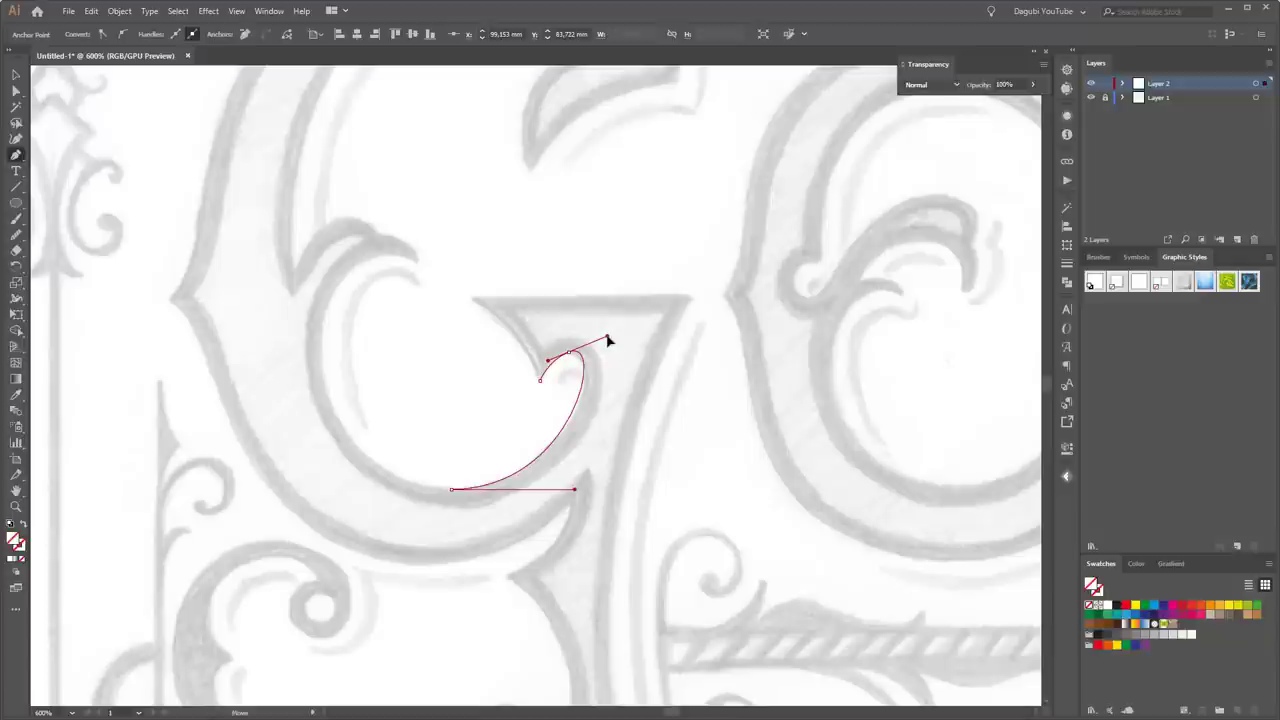
{"action": "left_click_drag", "start_coordinate": [607, 339], "coordinate": [611, 354]}
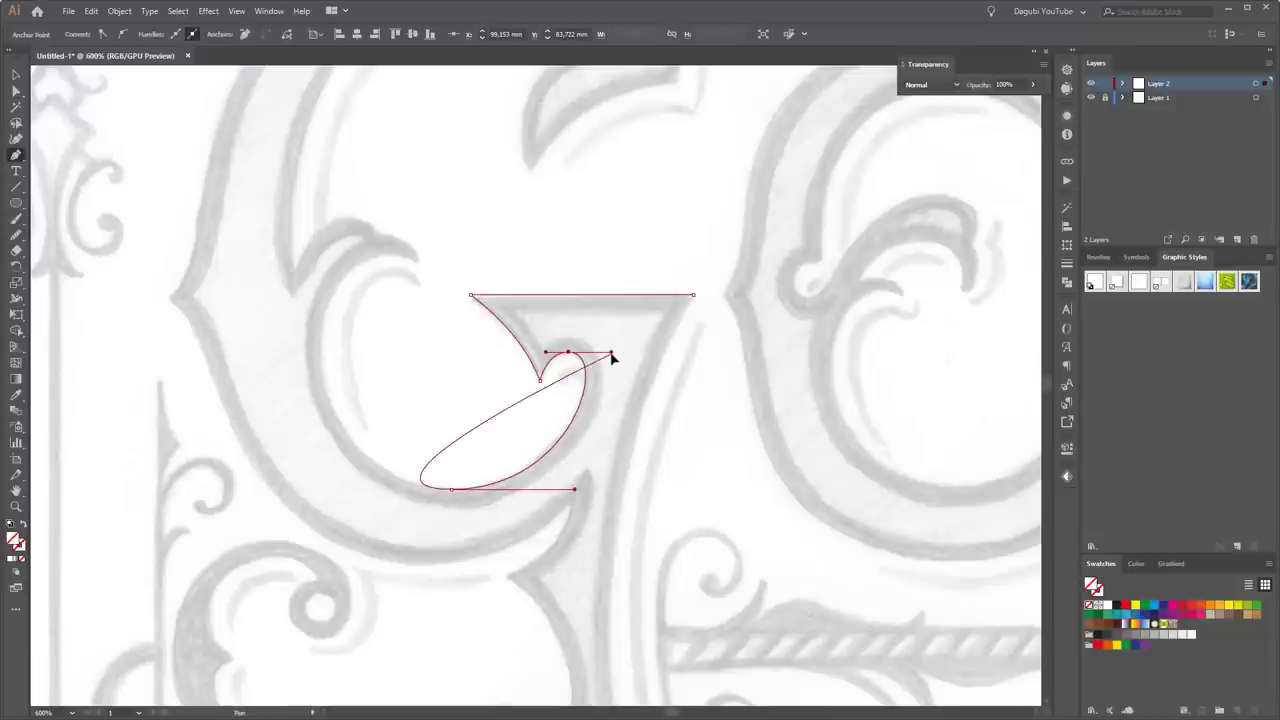
- Add curved anchors up the bowl's left side to the start of the top curl
{"action": "left_click_drag", "start_coordinate": [347, 401], "coordinate": [354, 438]}
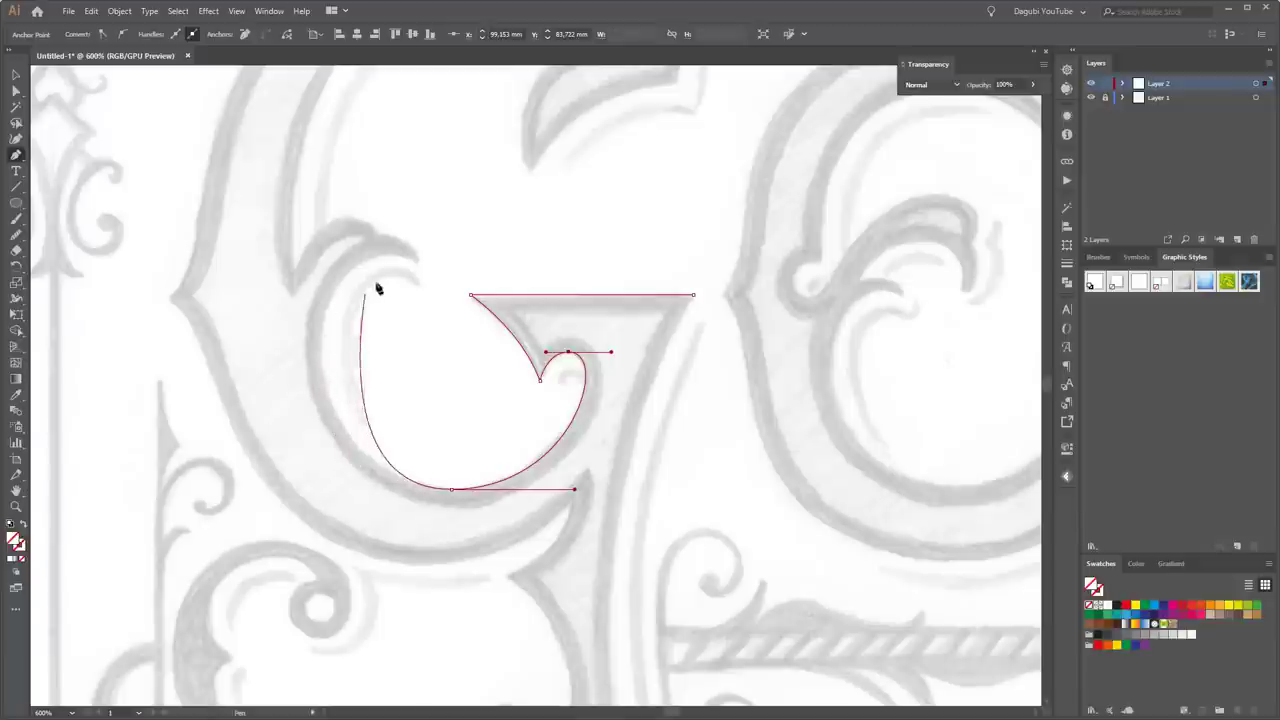
{"action": "left_click_drag", "start_coordinate": [379, 292], "coordinate": [417, 266]}
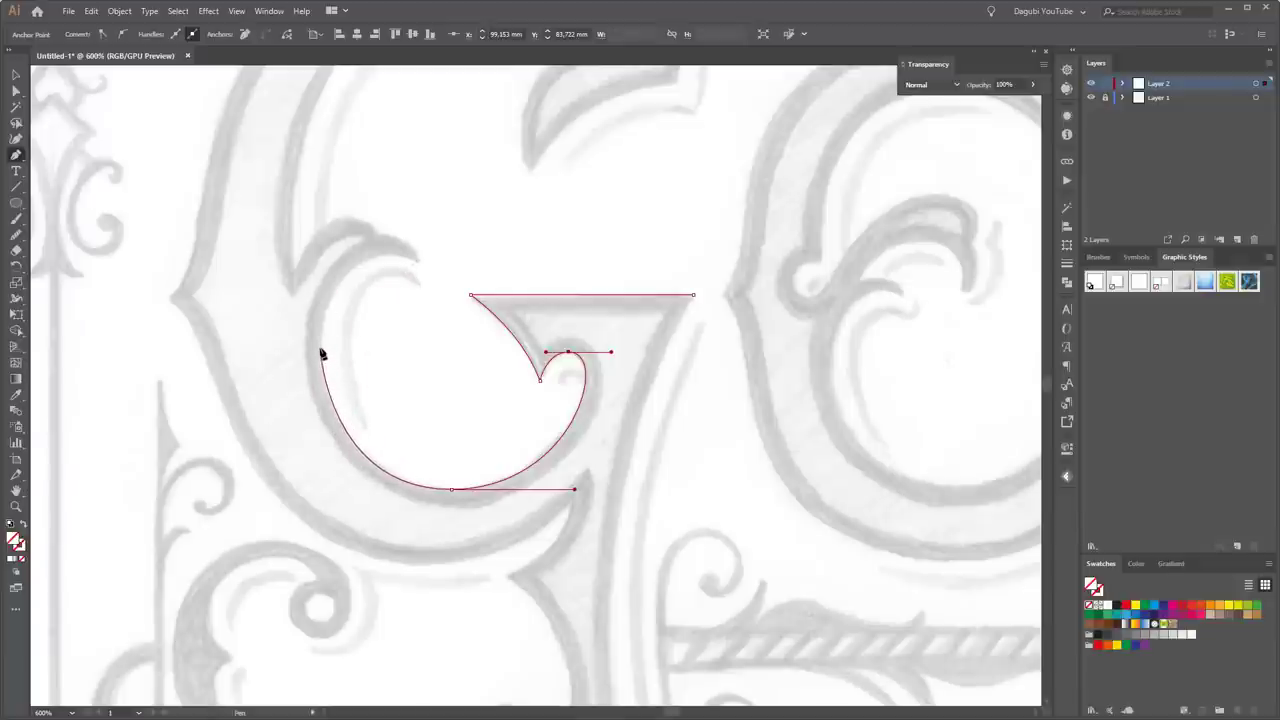
{"action": "left_click_drag", "start_coordinate": [321, 350], "coordinate": [322, 268]}
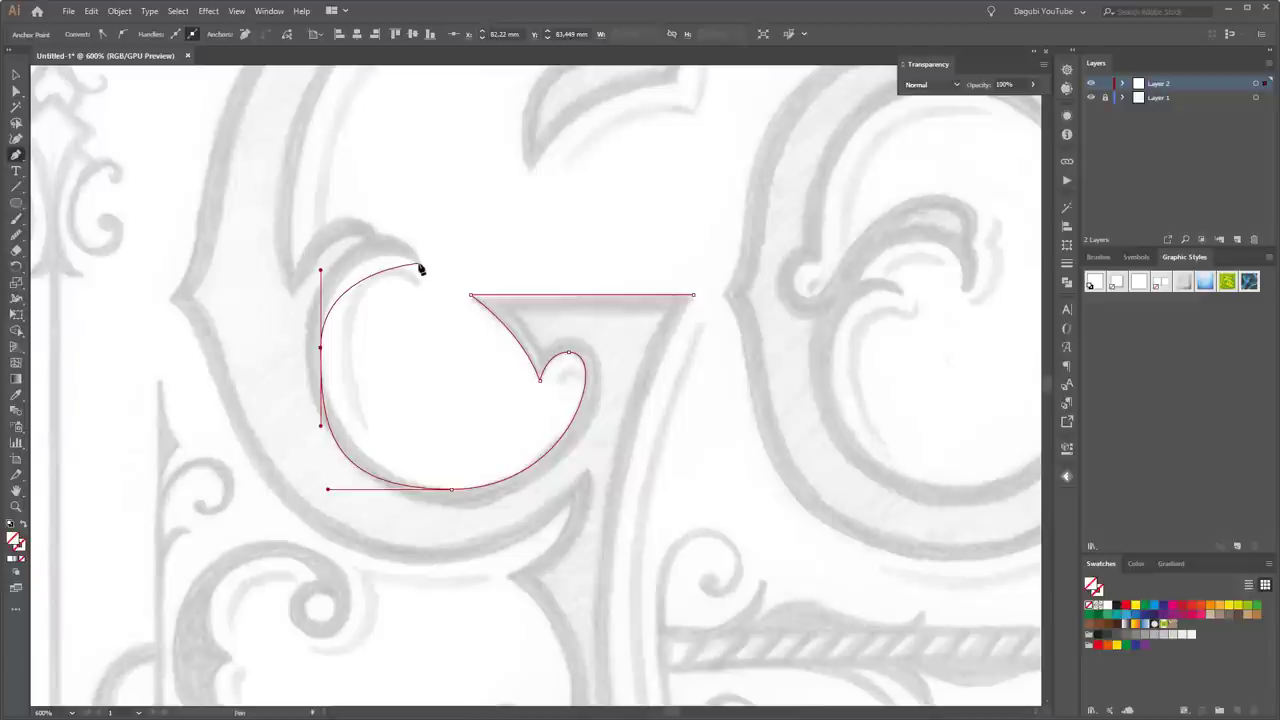
{"action": "left_click_drag", "start_coordinate": [419, 264], "coordinate": [430, 293]}
- Fine-tune the bottom and top-left anchor handles, undoing an accidental path deletion
{"action": "key", "text": "ctrl"}
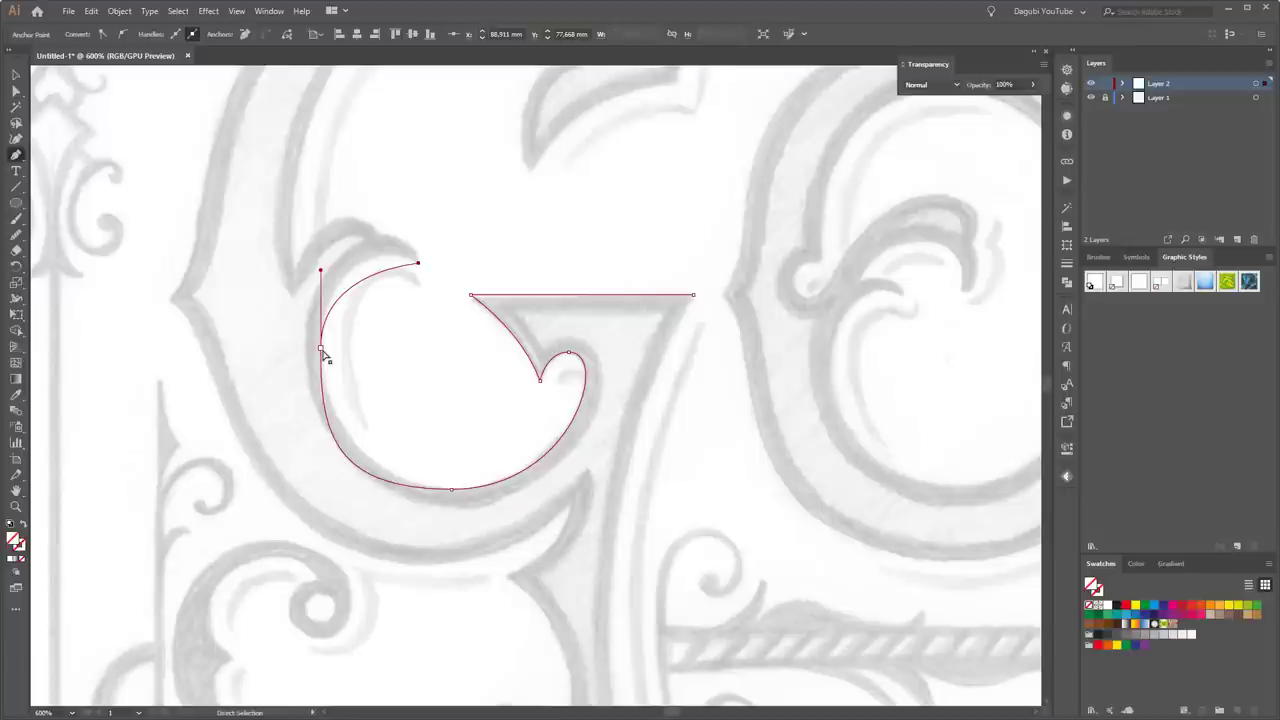
{"action": "left_click", "coordinate": [320, 349]}
{"action": "left_click", "coordinate": [320, 427]}
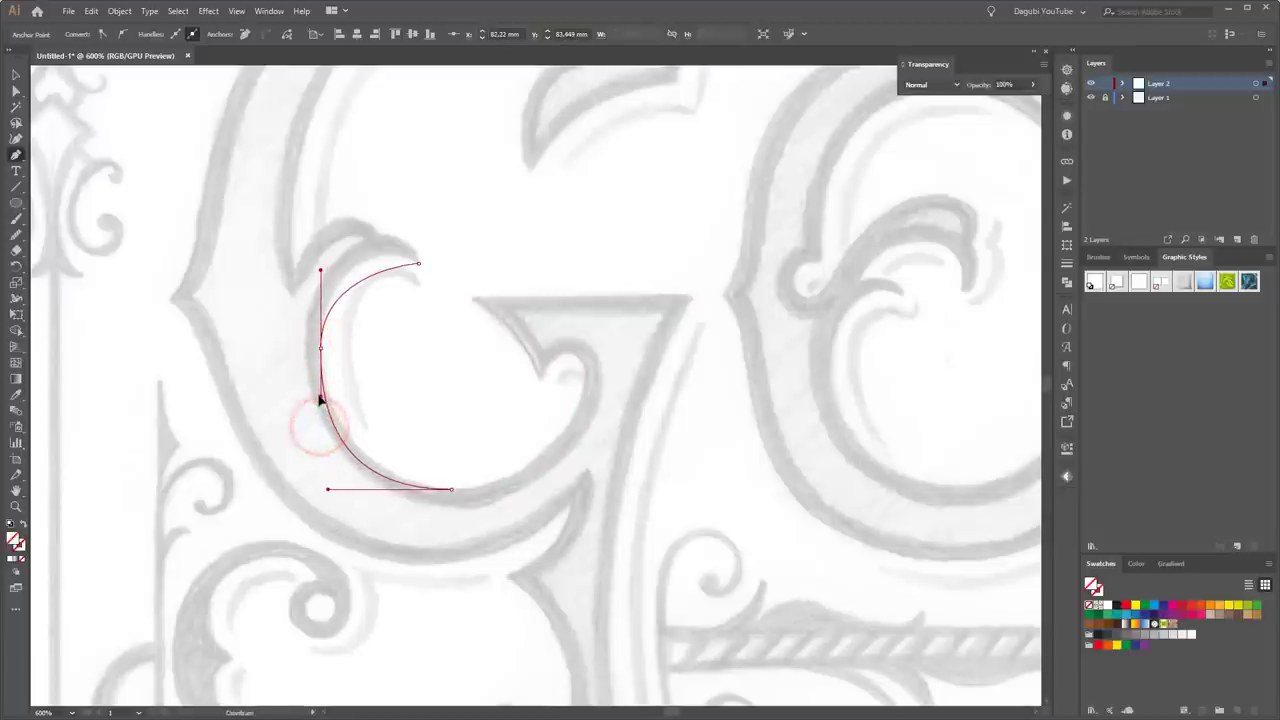
{"action": "key", "text": "ctrl+z"}
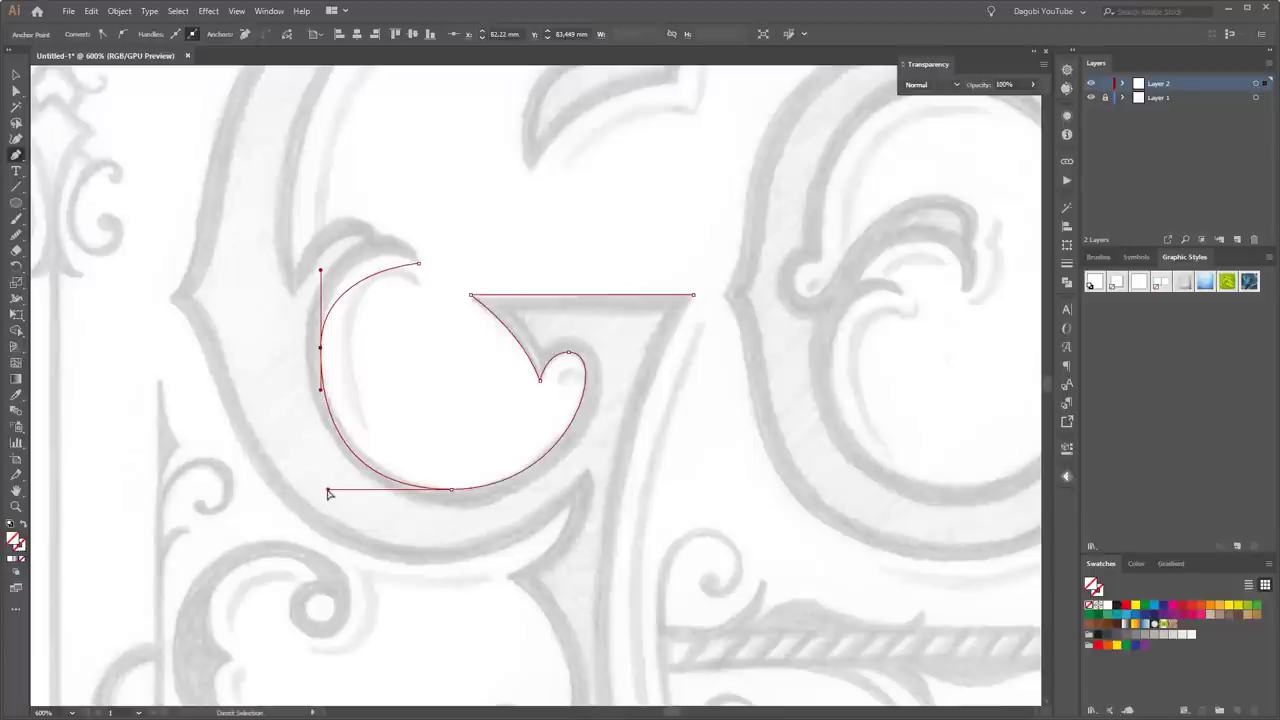
{"action": "key", "text": "ctrl+shift+z"}
{"action": "mouse_move", "coordinate": [328, 490]}
{"action": "left_mouse_down"}
{"action": "mouse_move", "coordinate": [366, 497]}
{"action": "mouse_move", "coordinate": [348, 493]}
{"action": "left_mouse_up"}
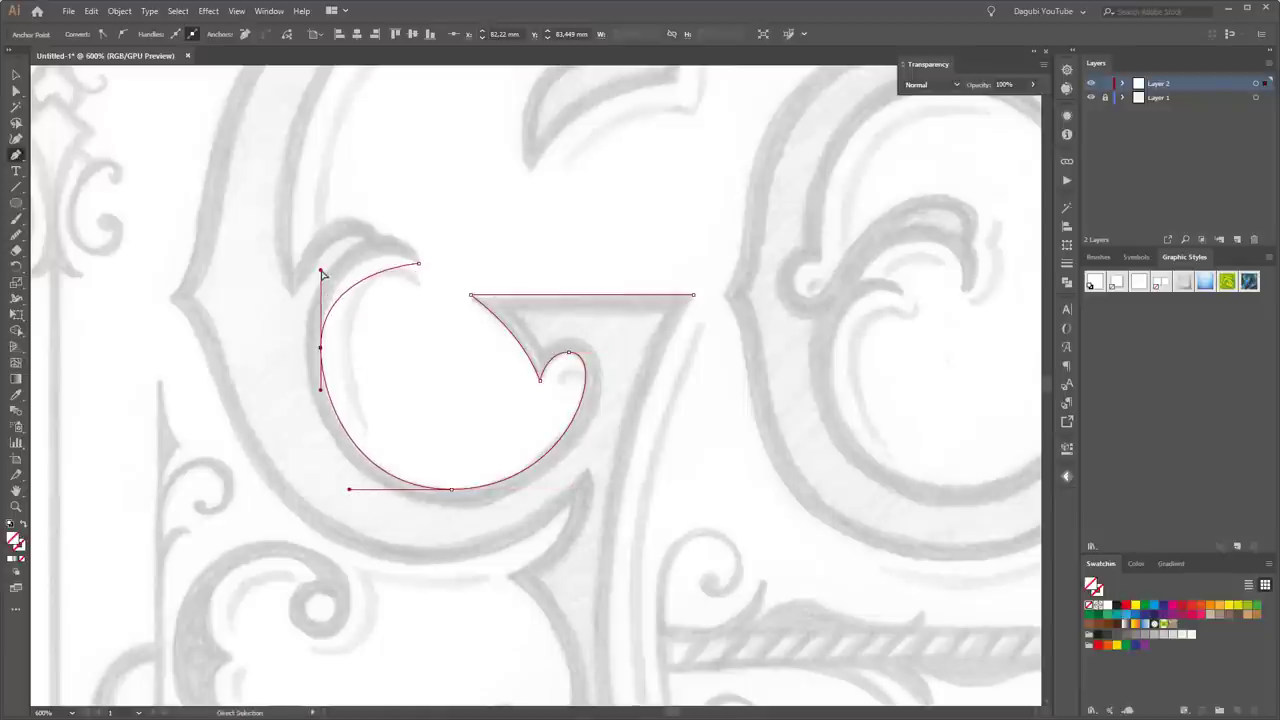
{"action": "left_click_drag", "start_coordinate": [322, 273], "coordinate": [332, 234]}
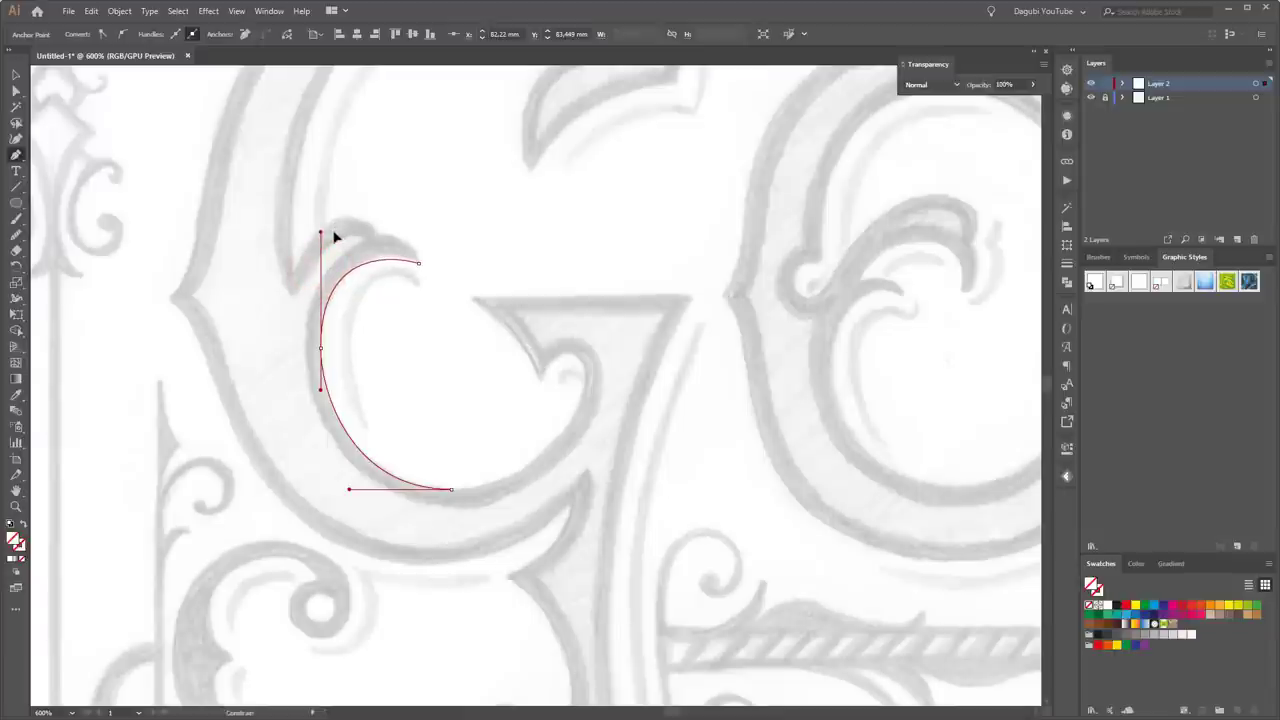
{"action": "left_click_drag", "start_coordinate": [335, 237], "coordinate": [331, 250]}
{"action": "scroll", "coordinate": [397, 344], "scroll_direction": "down", "scroll_amount": 1}
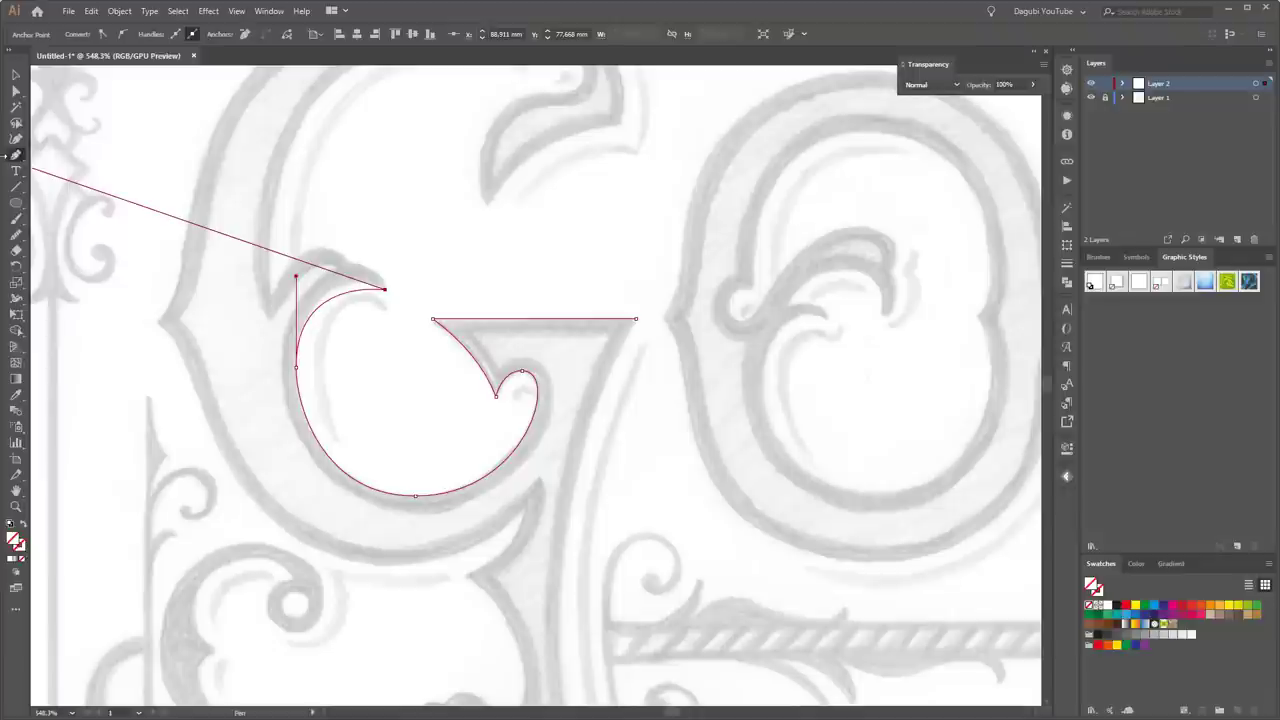
- Pull a handle from the path's end anchor with the Anchor Point Tool along the top curl
{"action": "left_click", "coordinate": [16, 157]}
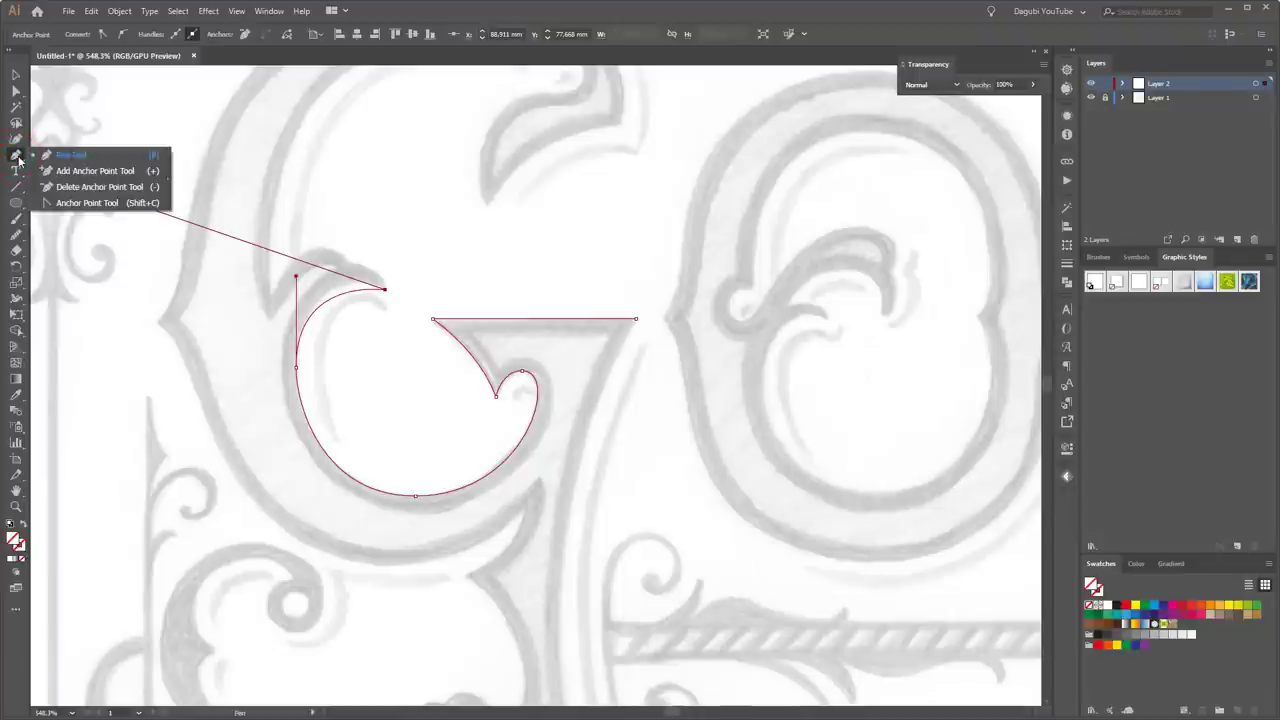
{"action": "left_click", "coordinate": [90, 206]}
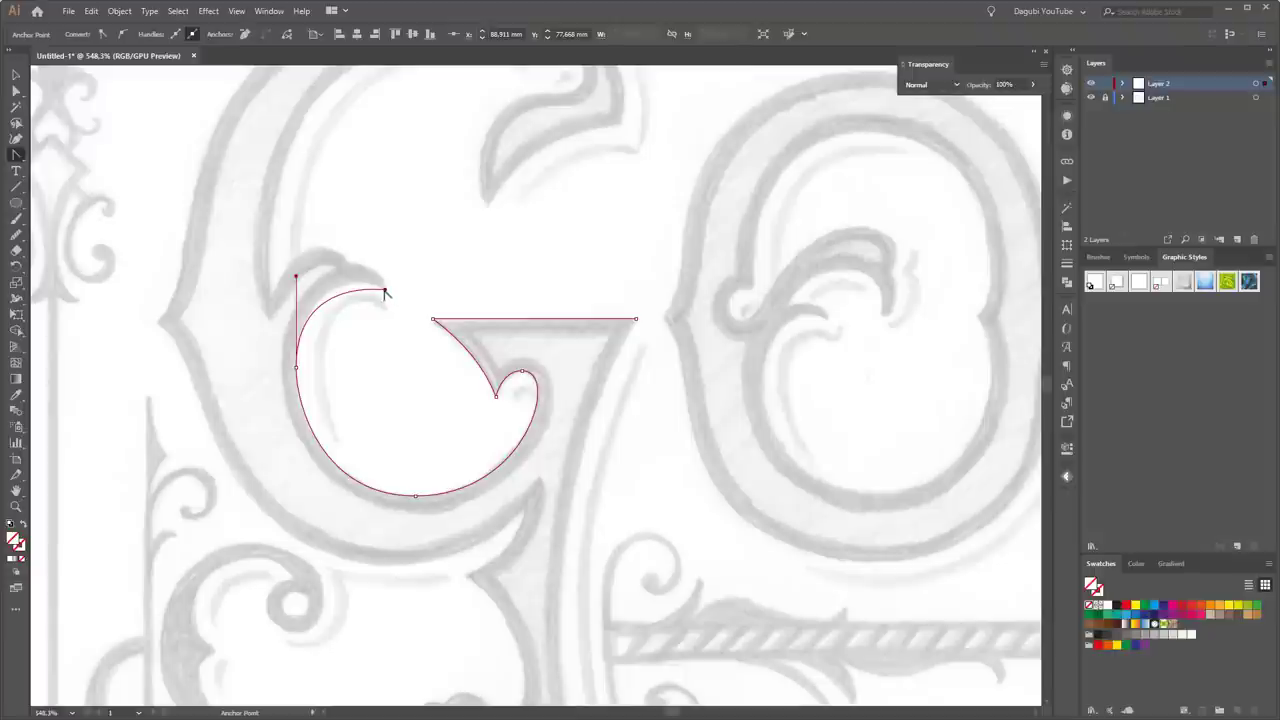
{"action": "left_click_drag", "start_coordinate": [385, 290], "coordinate": [405, 305]}
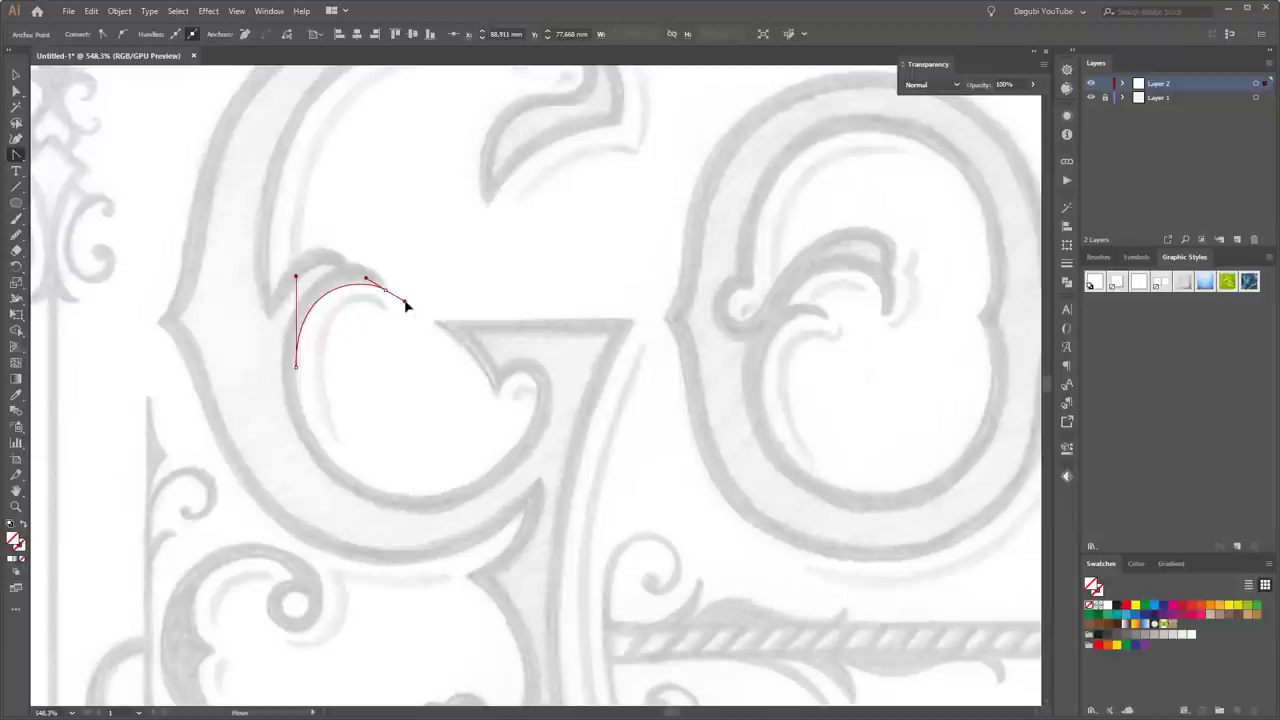
{"action": "left_click_drag", "start_coordinate": [405, 305], "coordinate": [405, 303]}
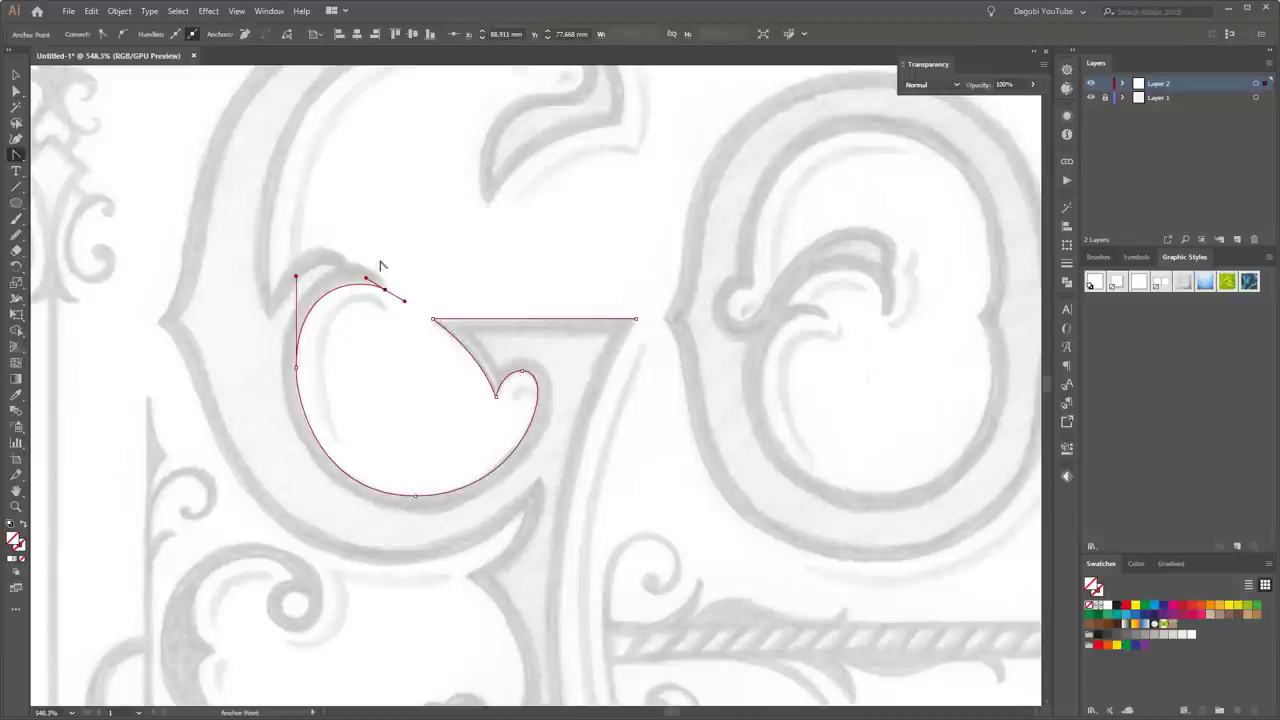
- Resume drawing from the end anchor and add a smooth anchor along the curl's top
{"action": "left_click", "coordinate": [15, 156]}
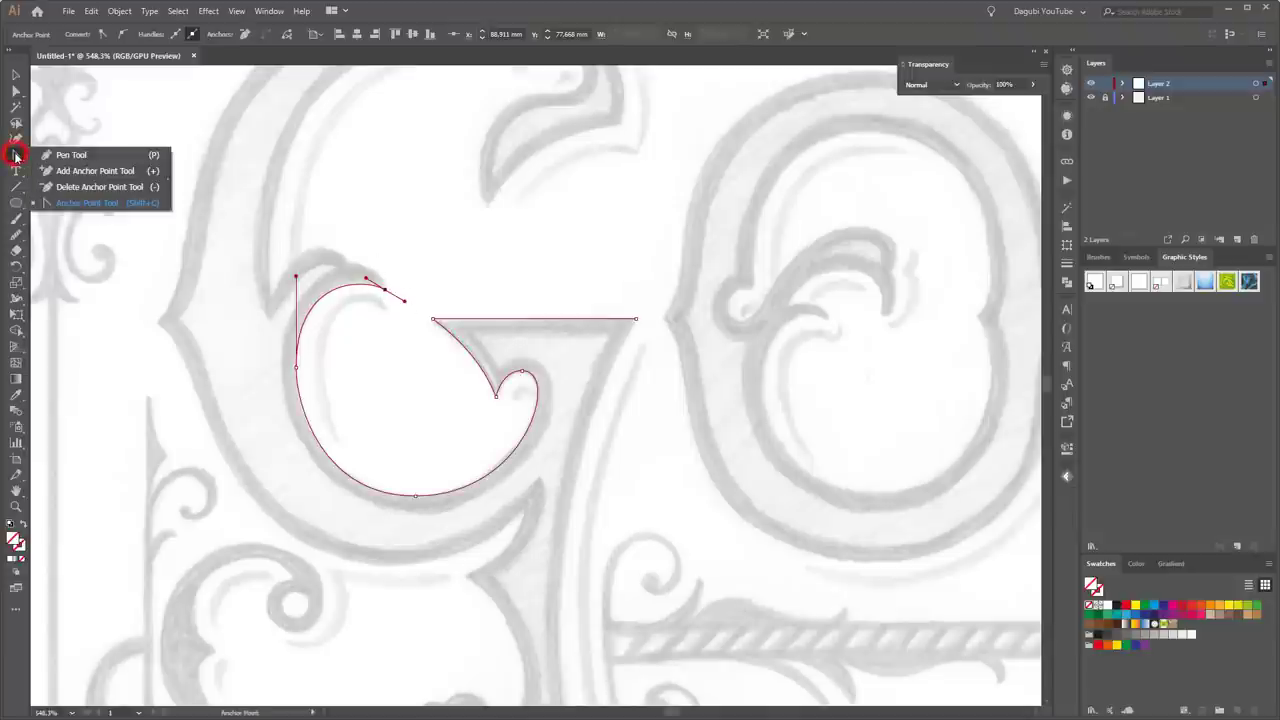
{"action": "left_click", "coordinate": [85, 157]}
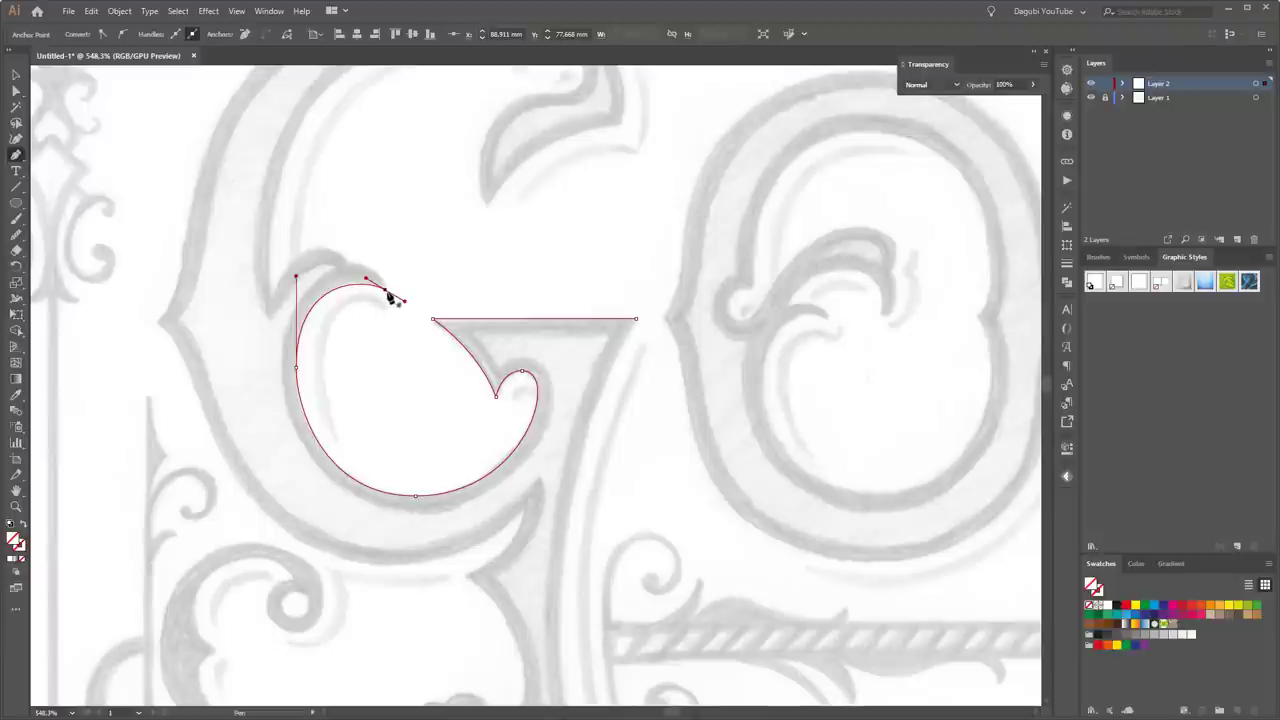
{"action": "left_click", "coordinate": [385, 290]}
{"action": "left_click_drag", "start_coordinate": [347, 262], "coordinate": [314, 266]}
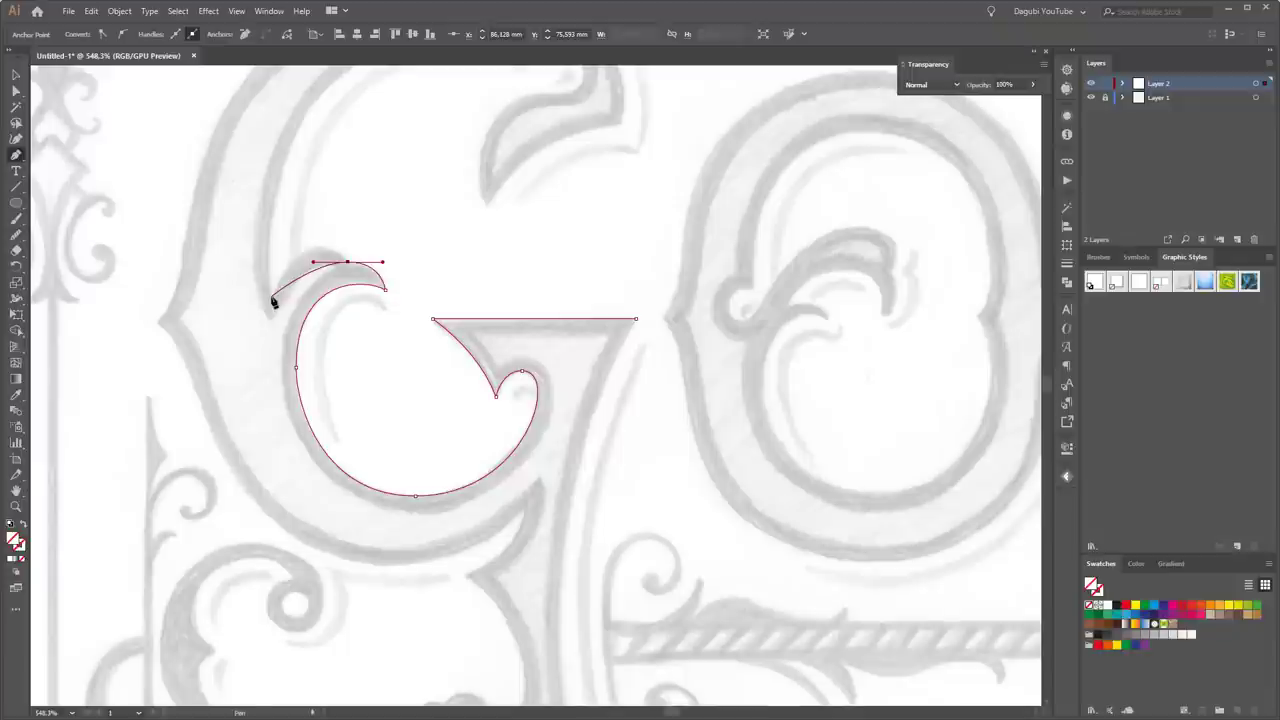
- Add an anchor at the curl's left tip and shape the curl's handles with the Anchor Point tool
{"action": "mouse_move", "coordinate": [272, 292]}
{"action": "left_mouse_down"}
{"action": "mouse_move", "coordinate": [244, 288]}
{"action": "mouse_move", "coordinate": [270, 295]}
{"action": "left_mouse_up"}
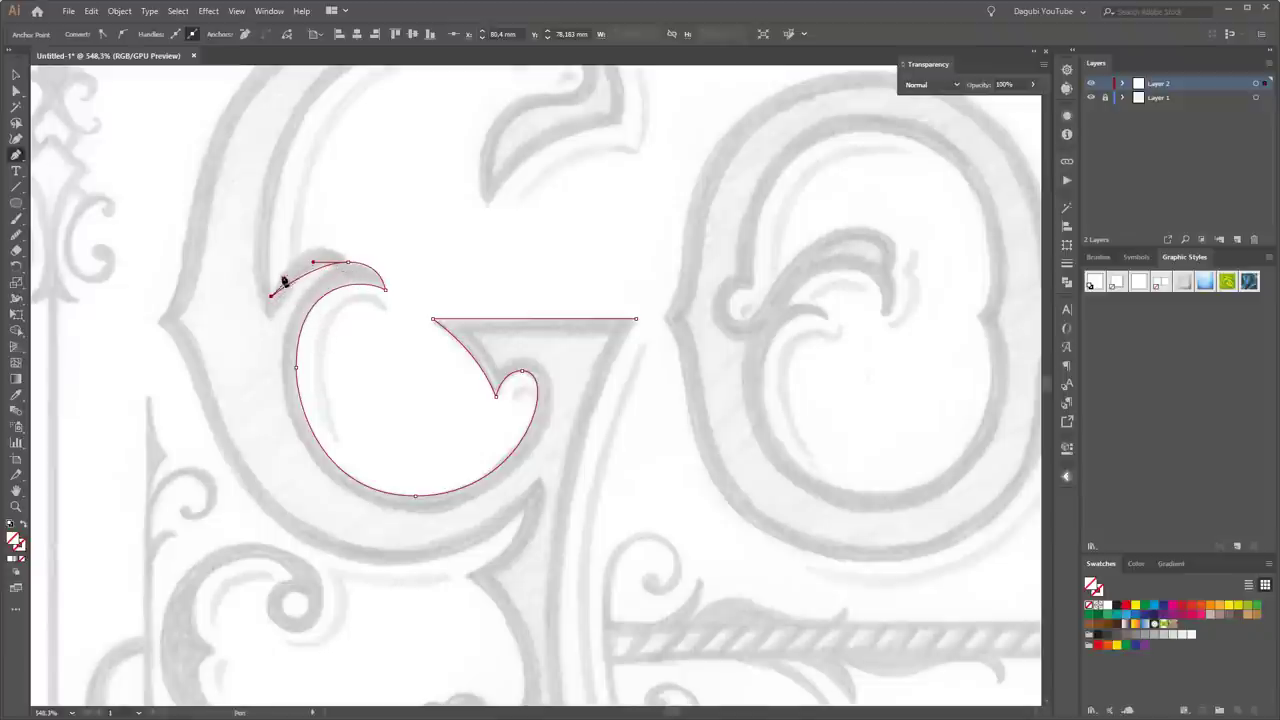
{"action": "key", "text": "shift+c"}
{"action": "left_click_drag", "start_coordinate": [313, 263], "coordinate": [303, 225]}
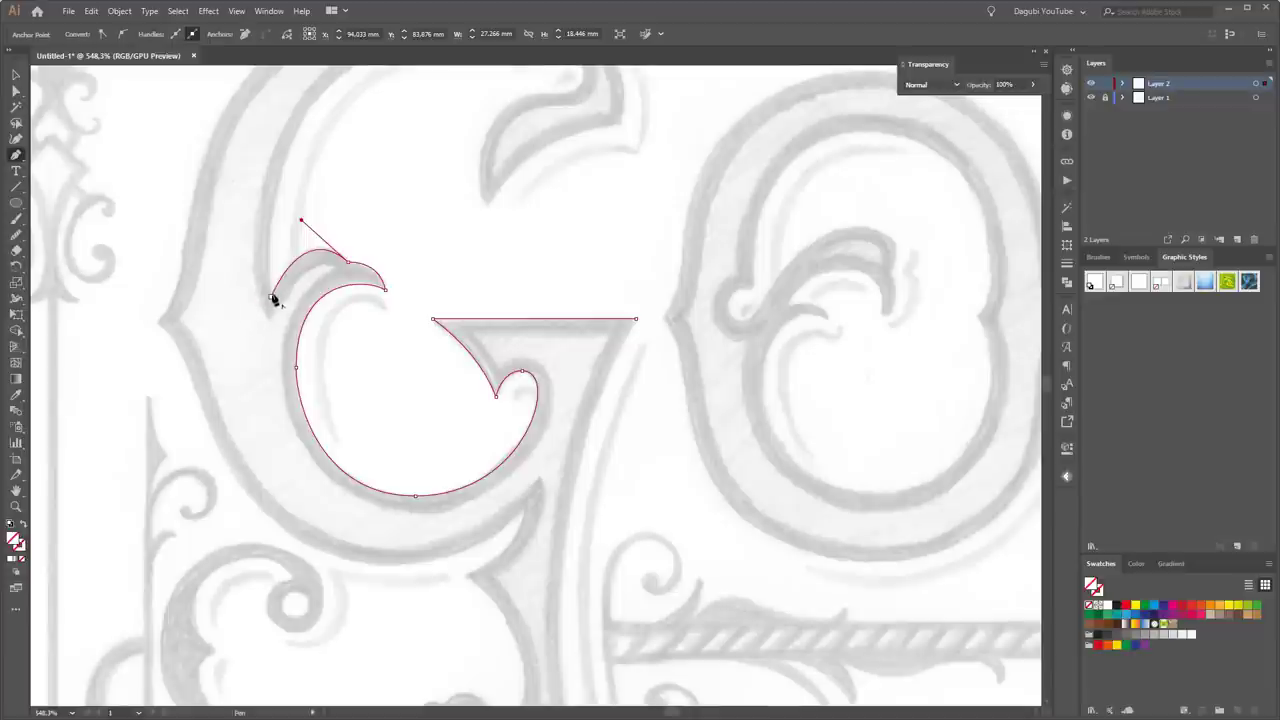
{"action": "left_click_drag", "start_coordinate": [18, 153], "coordinate": [60, 203]}
{"action": "left_click_drag", "start_coordinate": [272, 298], "coordinate": [272, 316]}
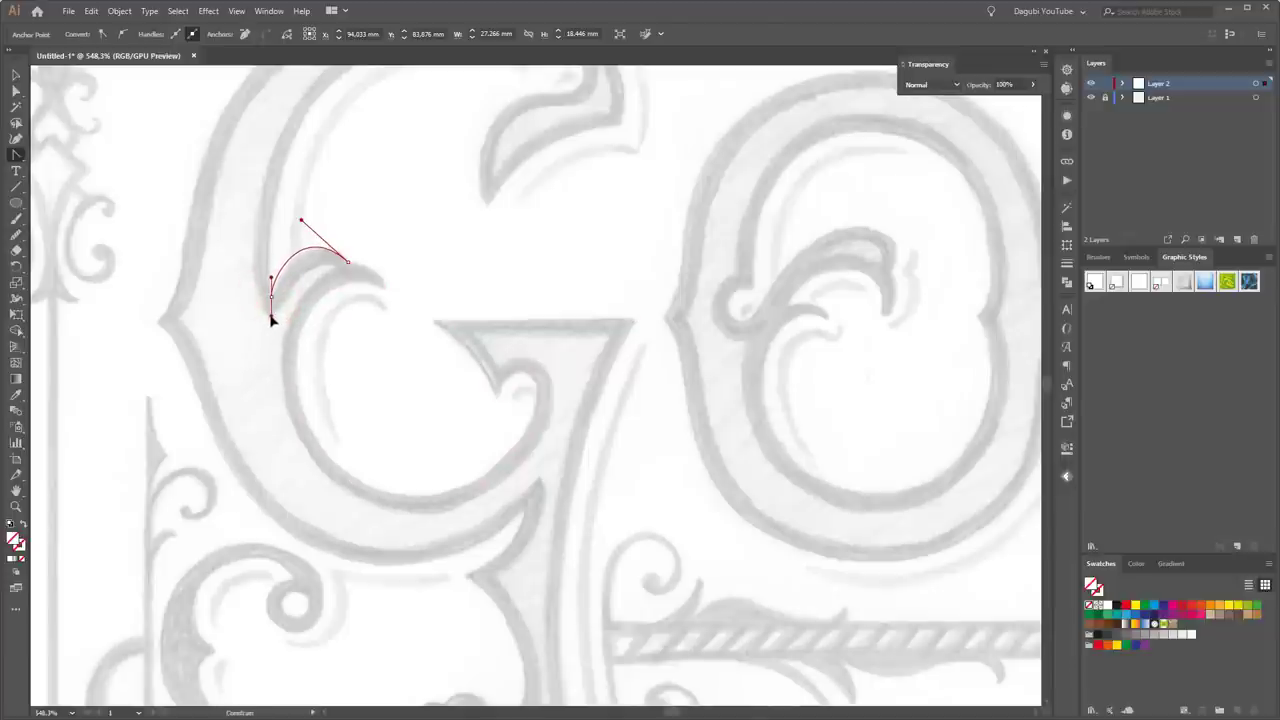
{"action": "left_click_drag", "start_coordinate": [272, 318], "coordinate": [271, 316]}
{"action": "left_click_drag", "start_coordinate": [17, 157], "coordinate": [60, 160]}
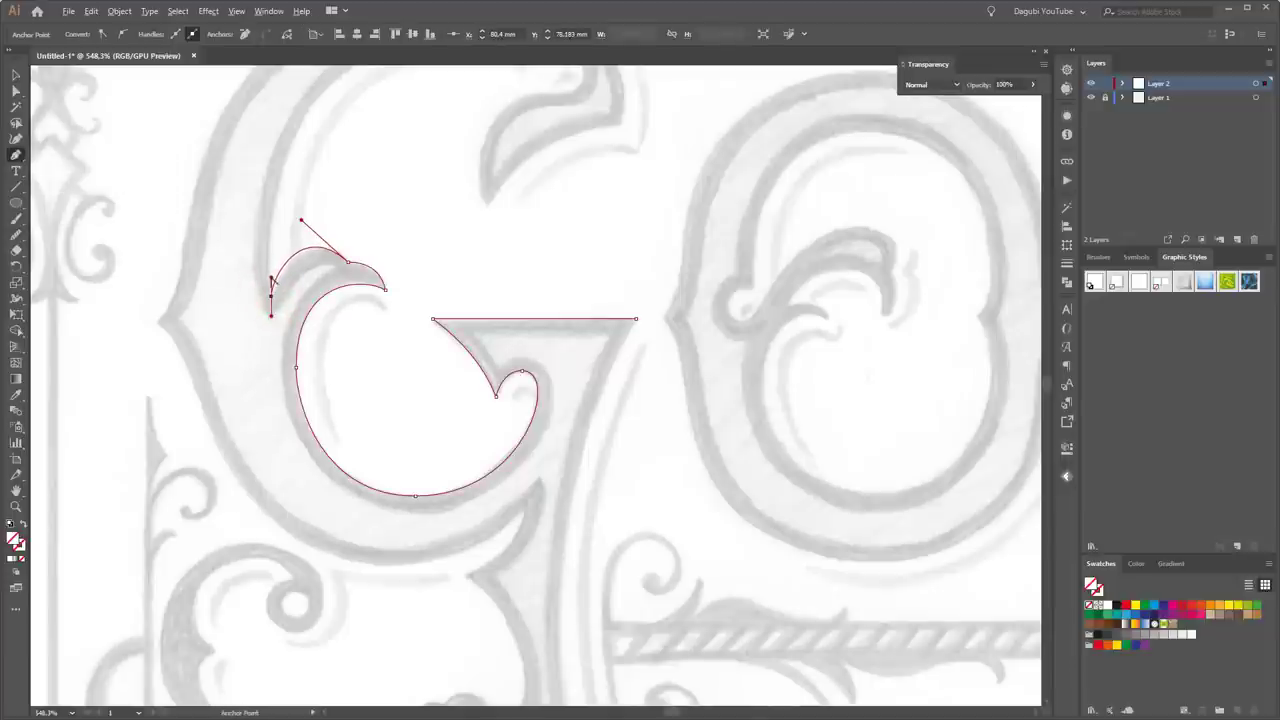
{"action": "left_click_drag", "start_coordinate": [301, 219], "coordinate": [314, 222]}
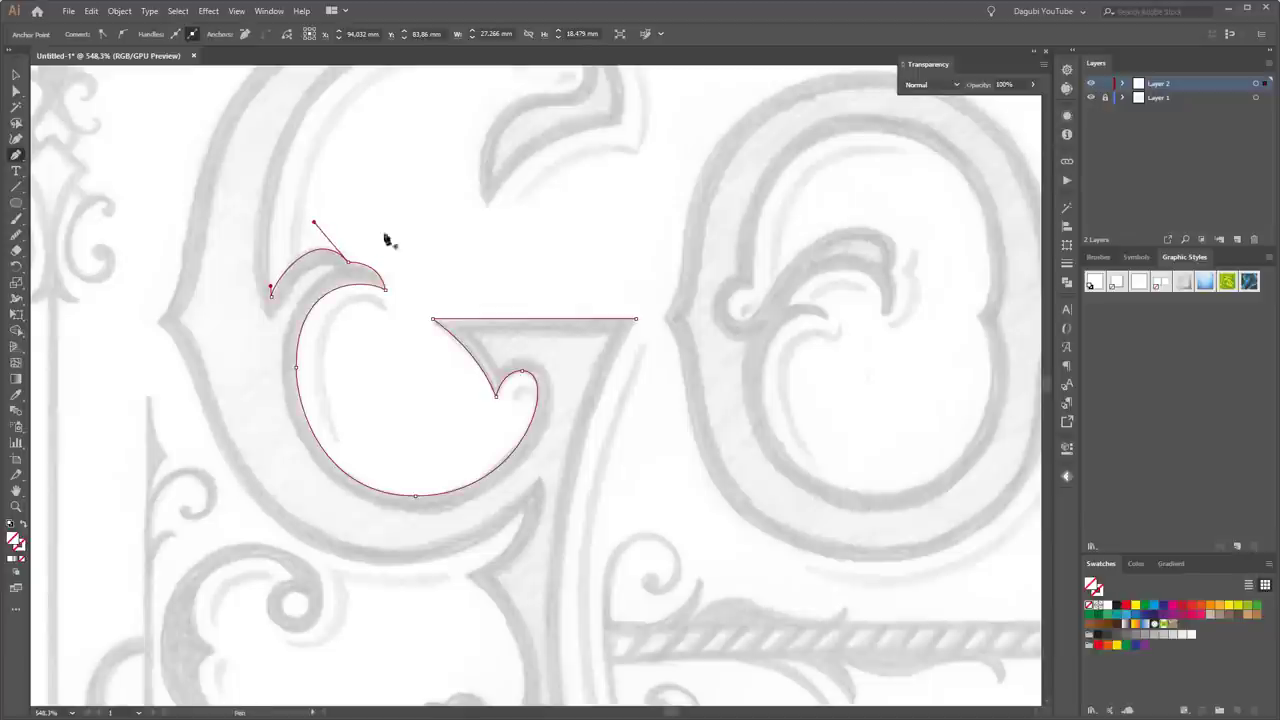
{"action": "scroll", "coordinate": [155, 437], "scroll_direction": "up", "scroll_amount": 5}
- Add anchors along the G's outer top arc from the upper-left tip toward the hook
{"action": "mouse_move", "coordinate": [200, 547]}
{"action": "left_mouse_down"}
{"action": "mouse_move", "coordinate": [253, 356]}
{"action": "mouse_move", "coordinate": [340, 261]}
{"action": "left_mouse_up"}
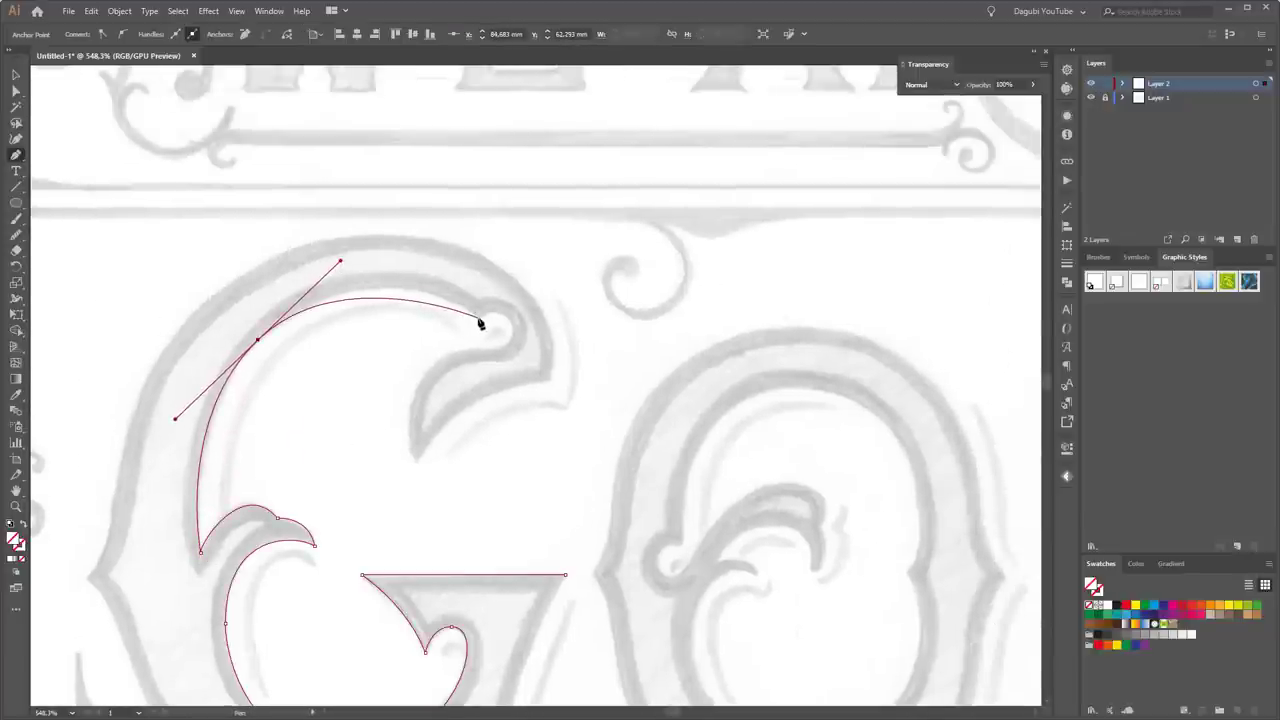
{"action": "left_click_drag", "start_coordinate": [478, 319], "coordinate": [438, 349]}
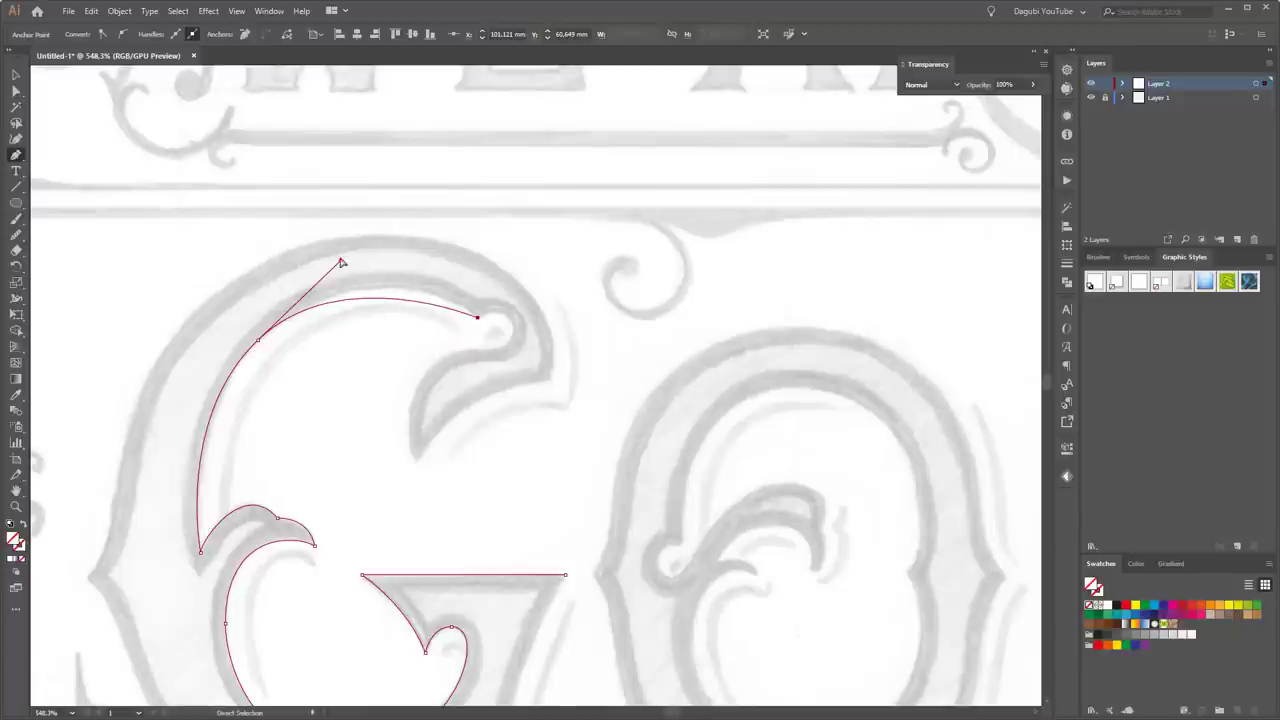
{"action": "left_click_drag", "start_coordinate": [340, 262], "coordinate": [374, 238]}
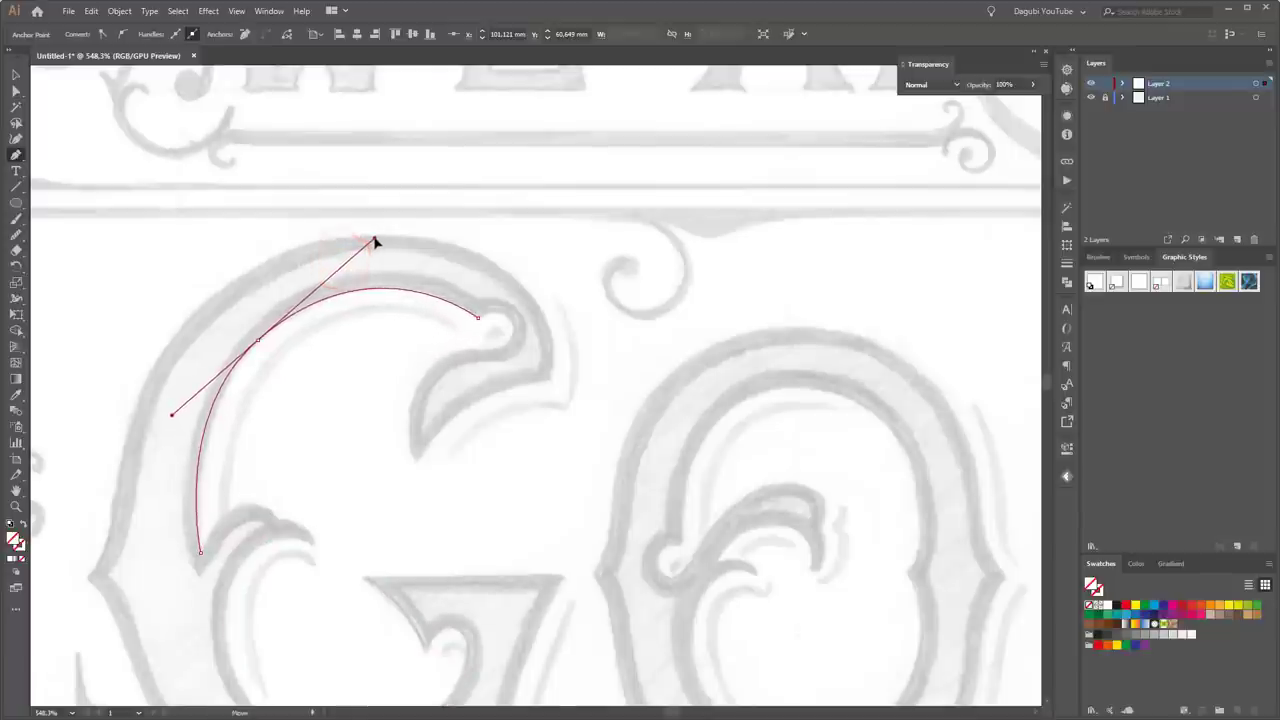
{"action": "left_click_drag", "start_coordinate": [258, 340], "coordinate": [262, 340]}
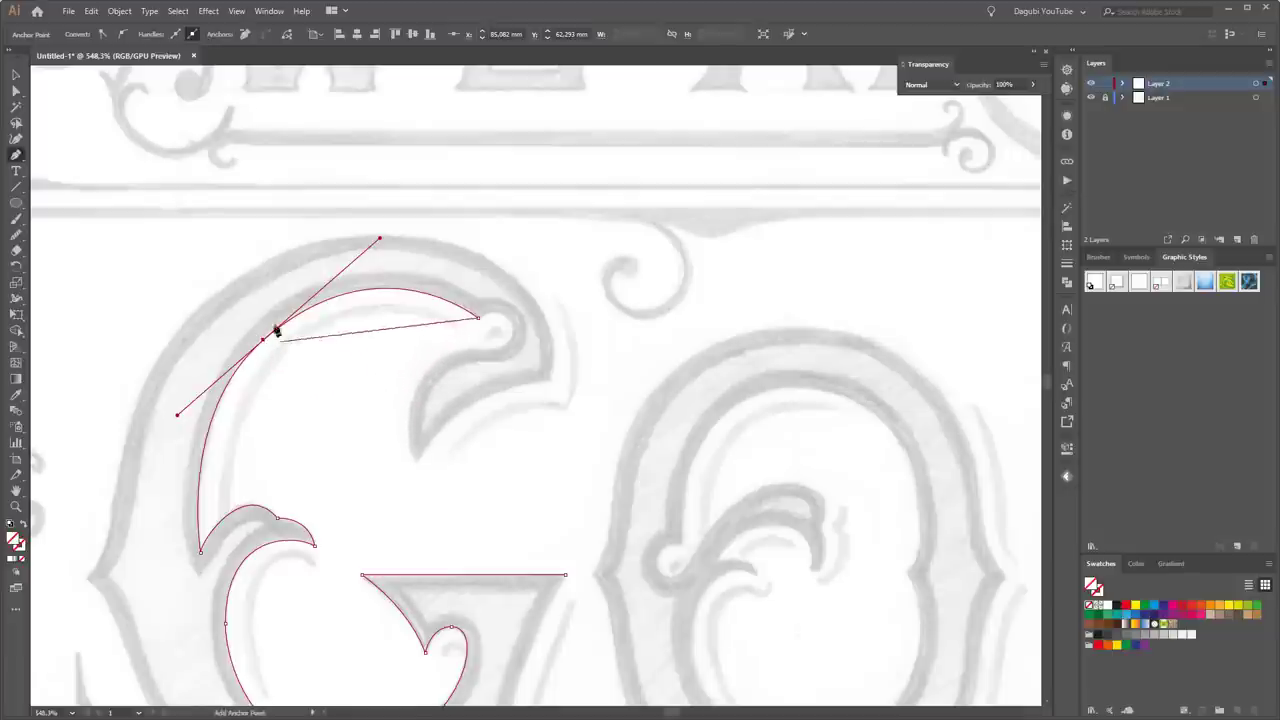
{"action": "left_click", "coordinate": [268, 350]}
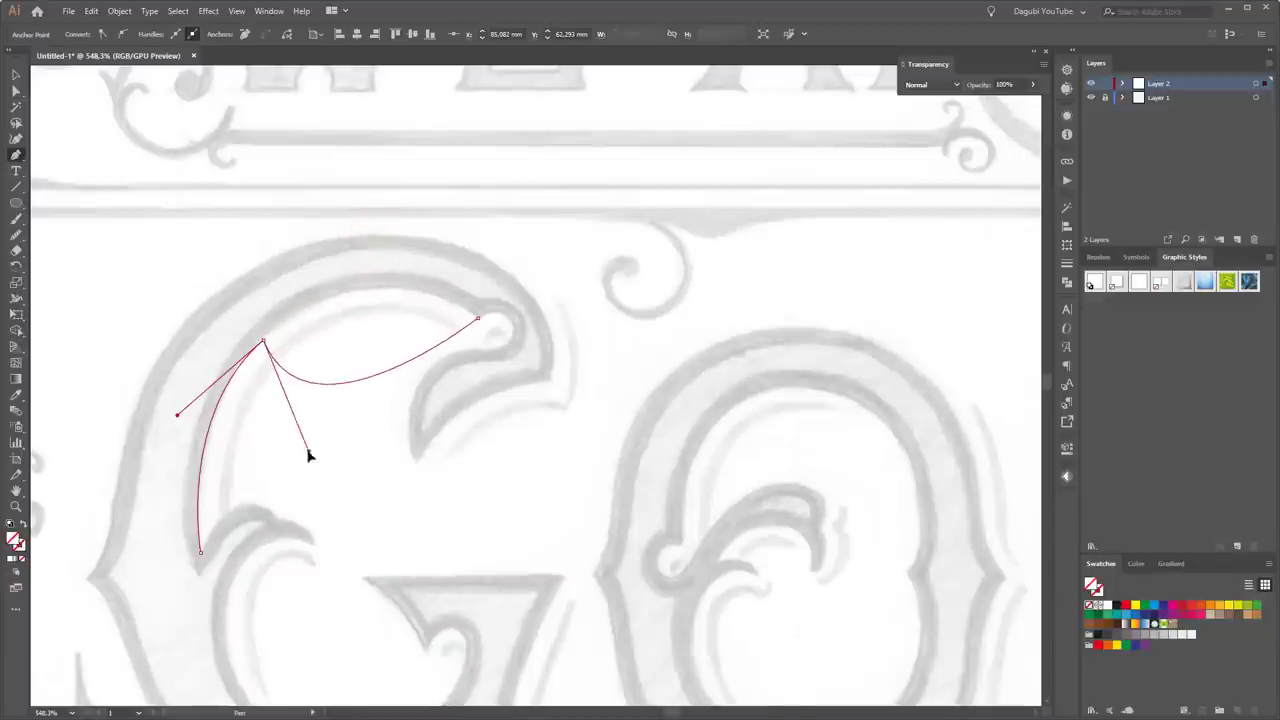
- Refine the top arc's handles to hug the sketch, undoing one mistaken drag
{"action": "mouse_move", "coordinate": [380, 241]}
{"action": "left_mouse_down"}
{"action": "mouse_move", "coordinate": [348, 348]}
{"action": "mouse_move", "coordinate": [338, 193]}
{"action": "left_mouse_up"}
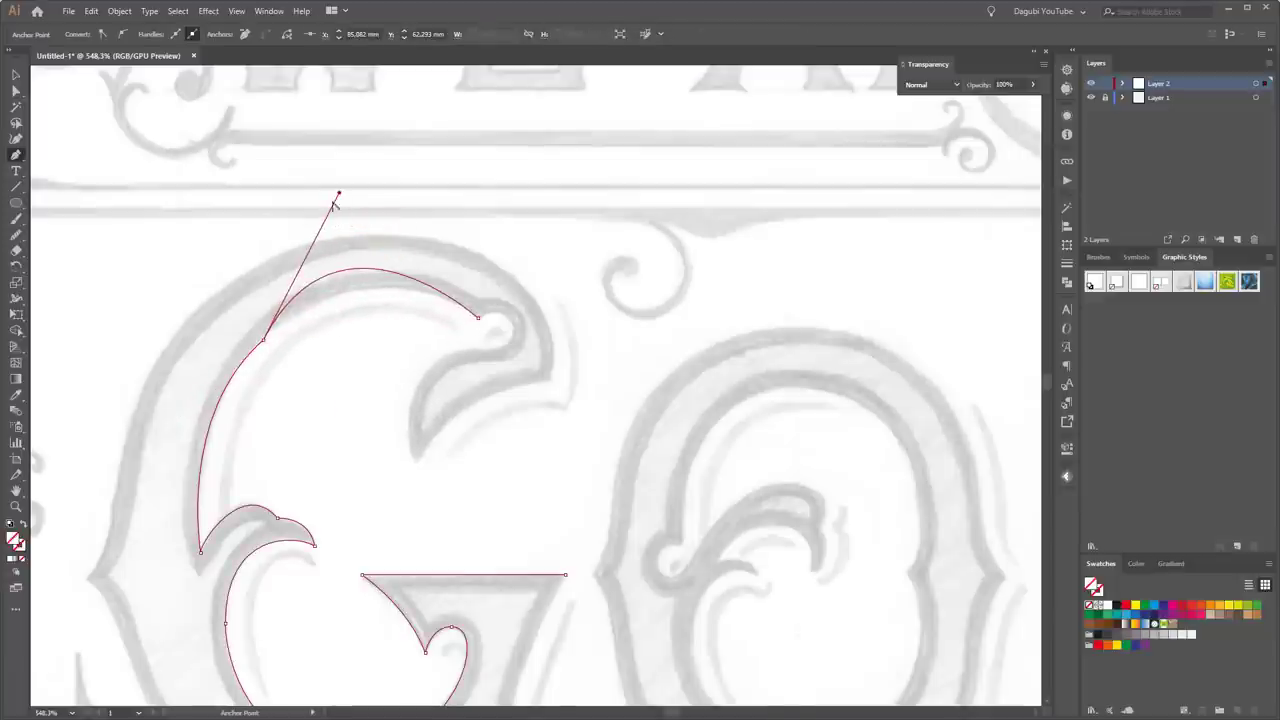
{"action": "left_click", "coordinate": [88, 11]}
{"action": "left_click", "coordinate": [125, 26]}
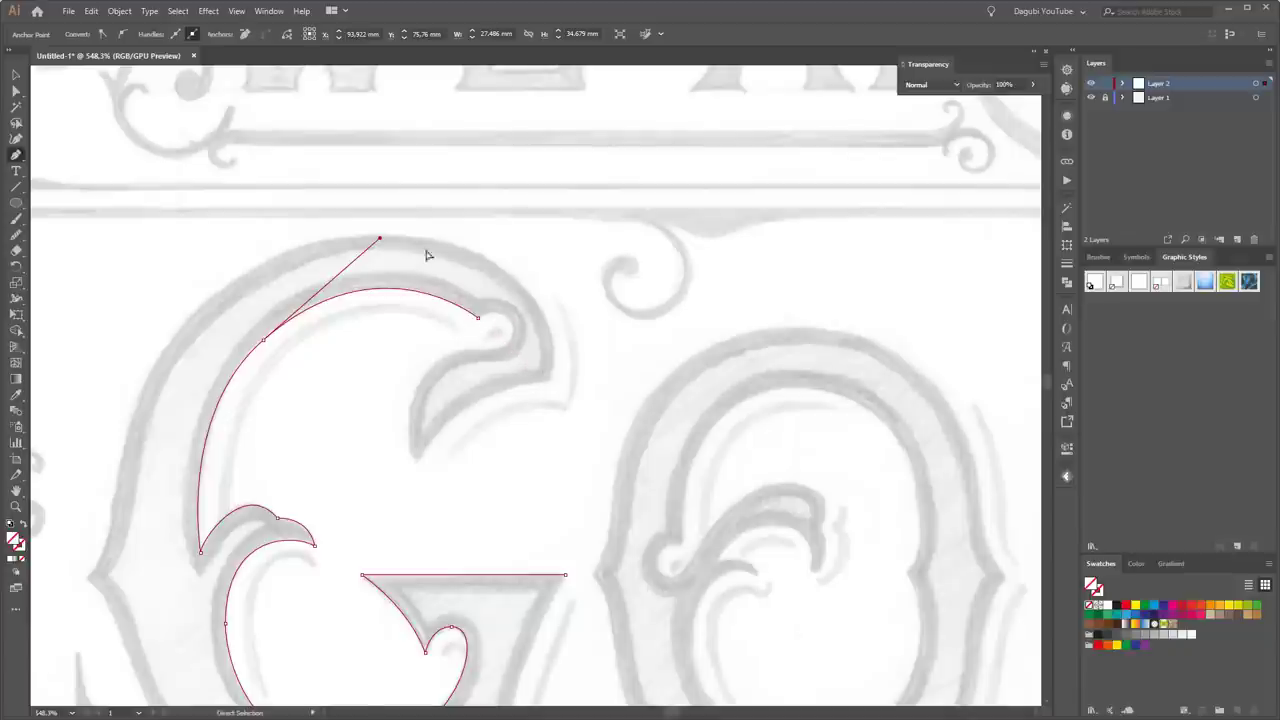
{"action": "left_click_drag", "start_coordinate": [382, 244], "coordinate": [378, 240]}
{"action": "left_click_drag", "start_coordinate": [176, 413], "coordinate": [183, 413]}
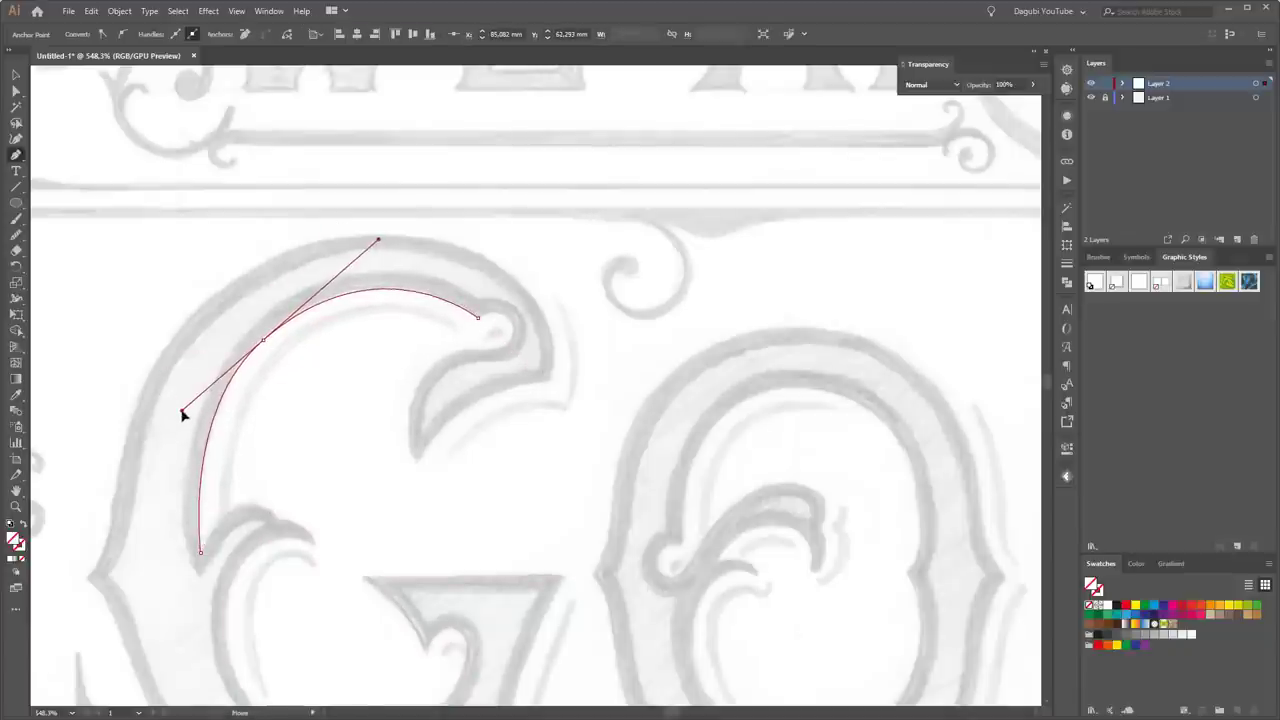
- Zoom in on the G's top hook and curl the path around its rounded tip
{"action": "left_click", "coordinate": [527, 327], "text": "ctrl"}
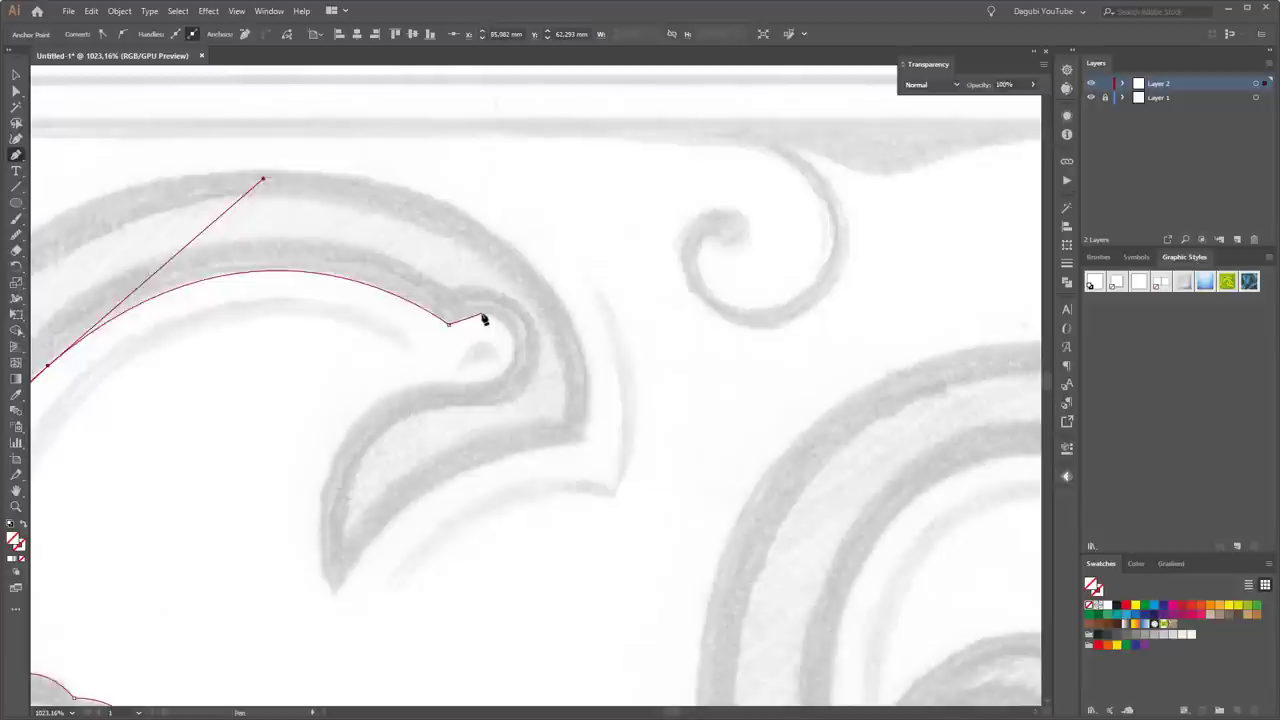
{"action": "mouse_move", "coordinate": [482, 313]}
{"action": "left_mouse_down"}
{"action": "mouse_move", "coordinate": [503, 312]}
{"action": "mouse_move", "coordinate": [513, 361]}
{"action": "mouse_move", "coordinate": [449, 383]}
{"action": "left_mouse_up"}
{"action": "left_click", "coordinate": [480, 330], "text": "ctrl"}
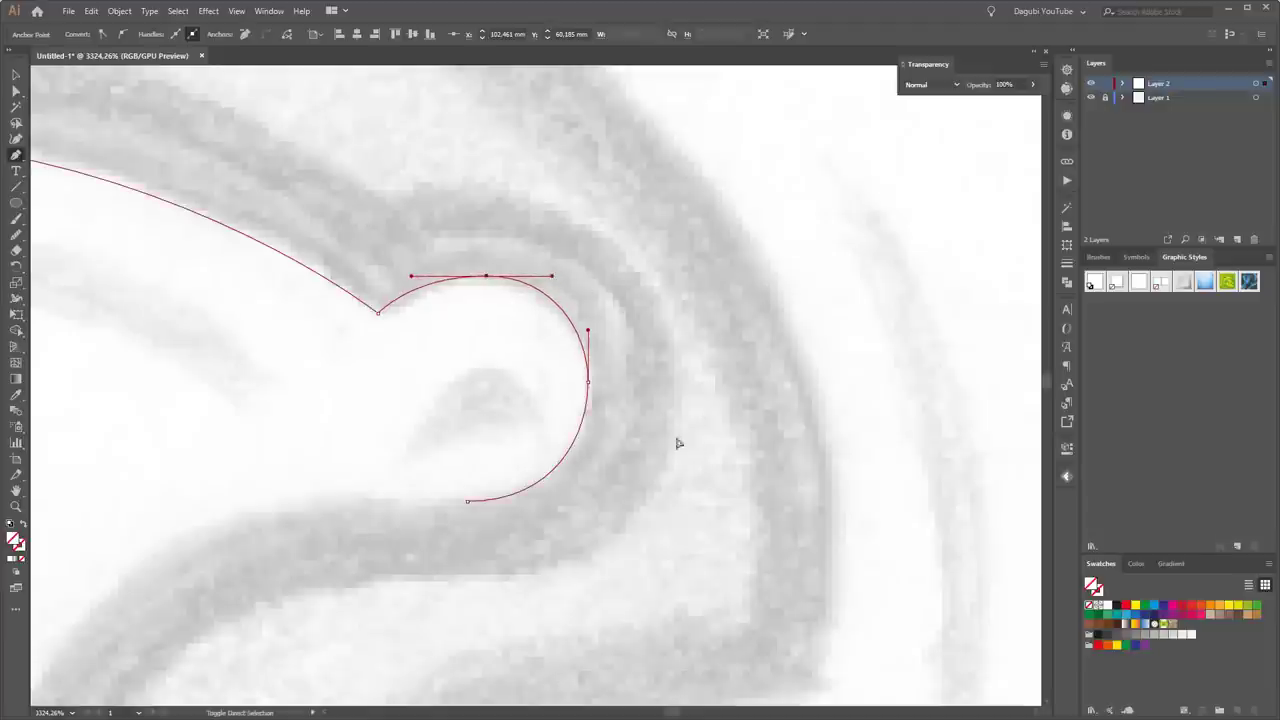
{"action": "left_click", "coordinate": [588, 392], "text": "ctrl"}
{"action": "left_click", "coordinate": [589, 380], "text": "ctrl"}
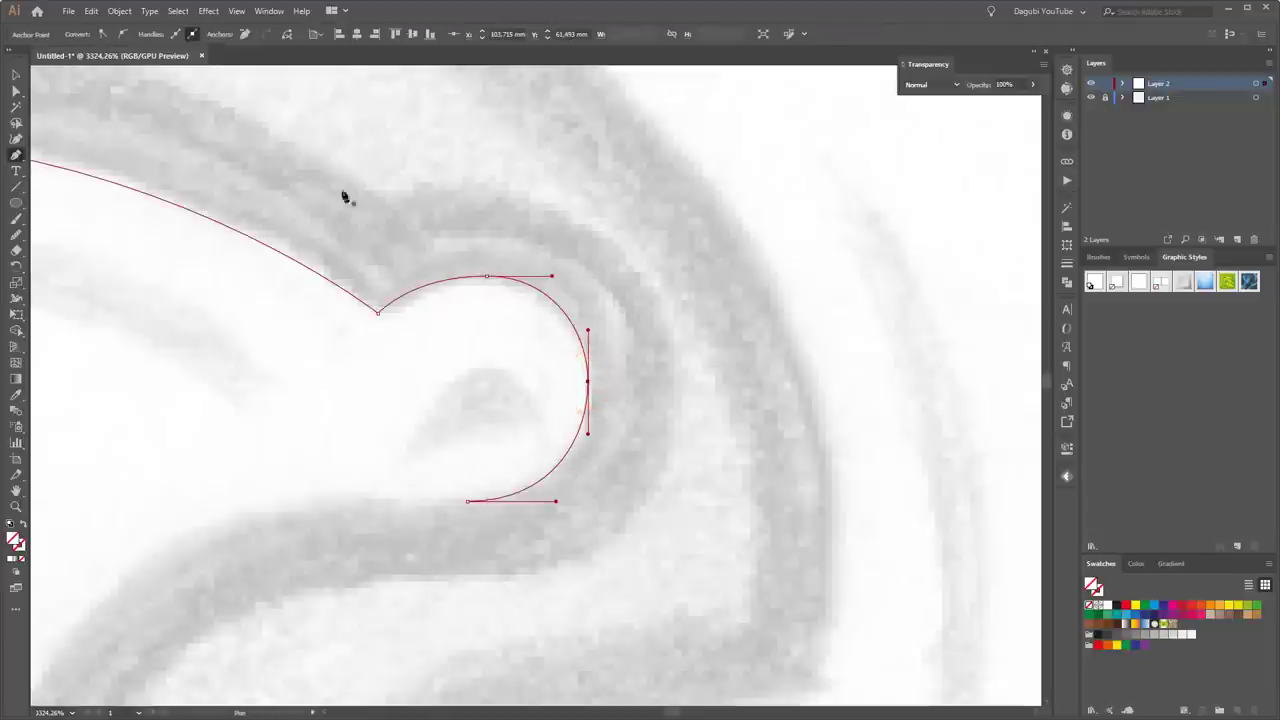
- Turn on Smart Guides from the View menu
{"action": "left_click", "coordinate": [269, 11]}
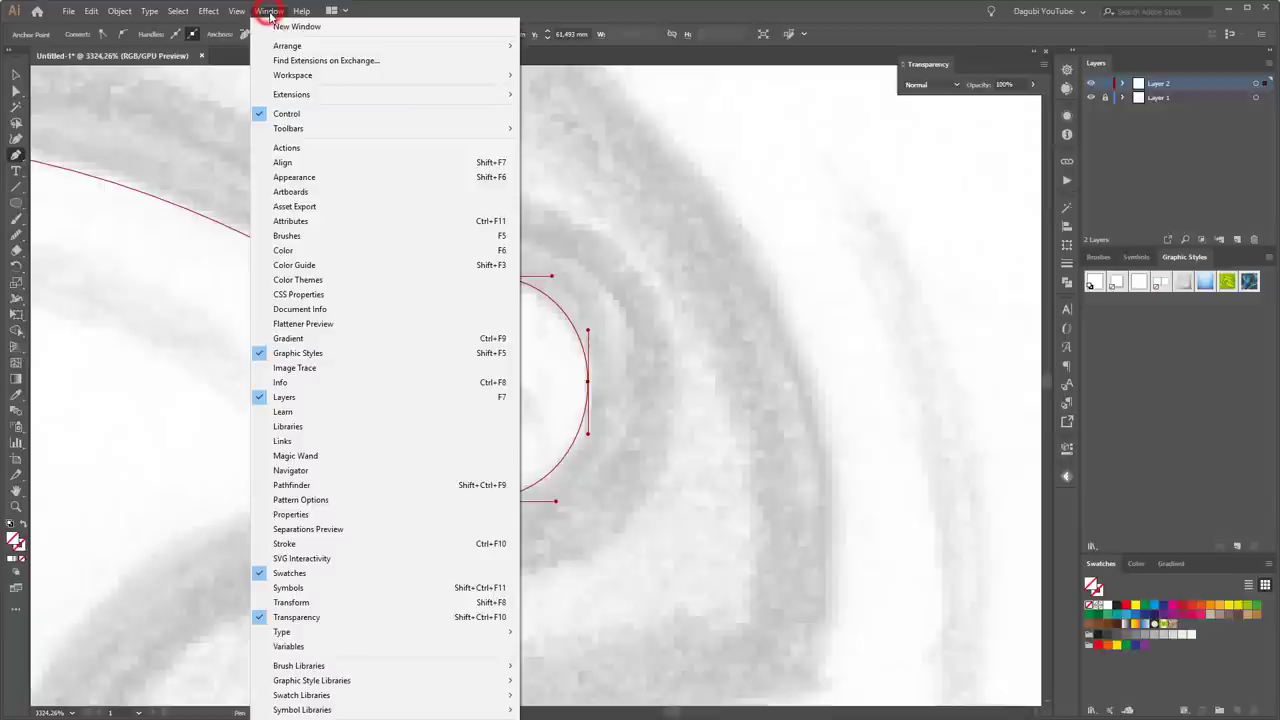
{"action": "left_click", "coordinate": [269, 12]}
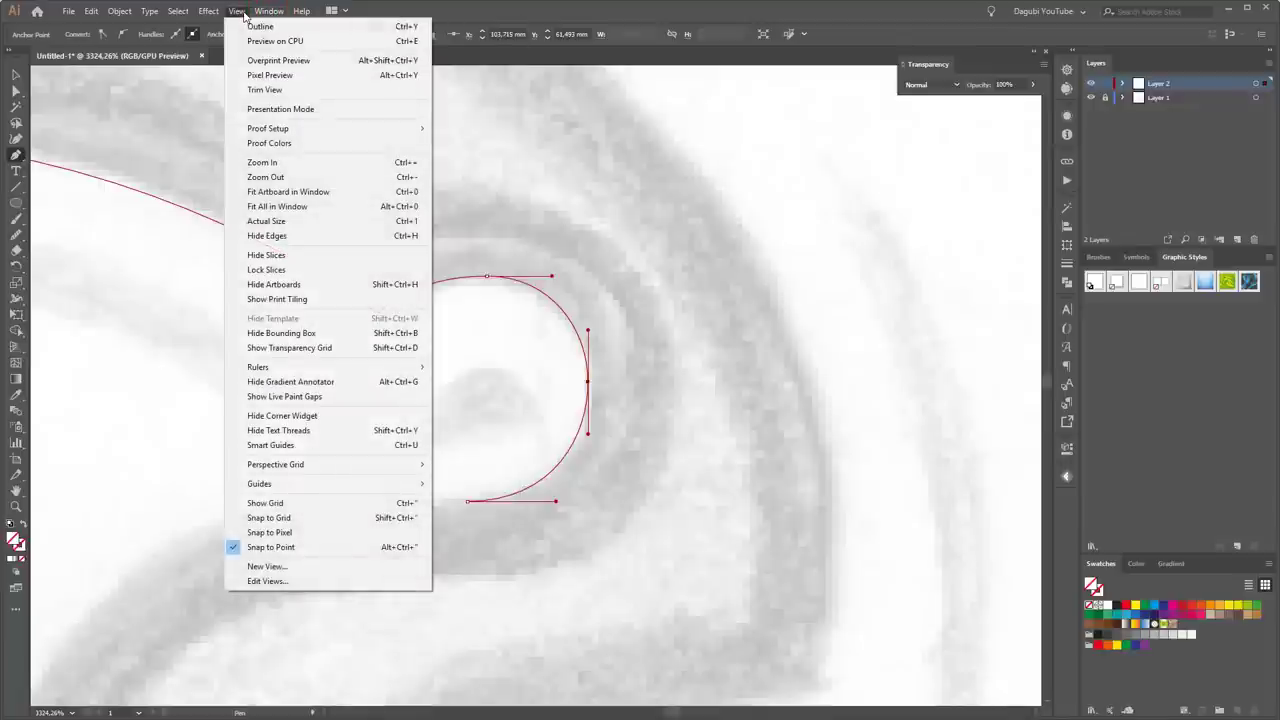
{"action": "left_click", "coordinate": [240, 12]}
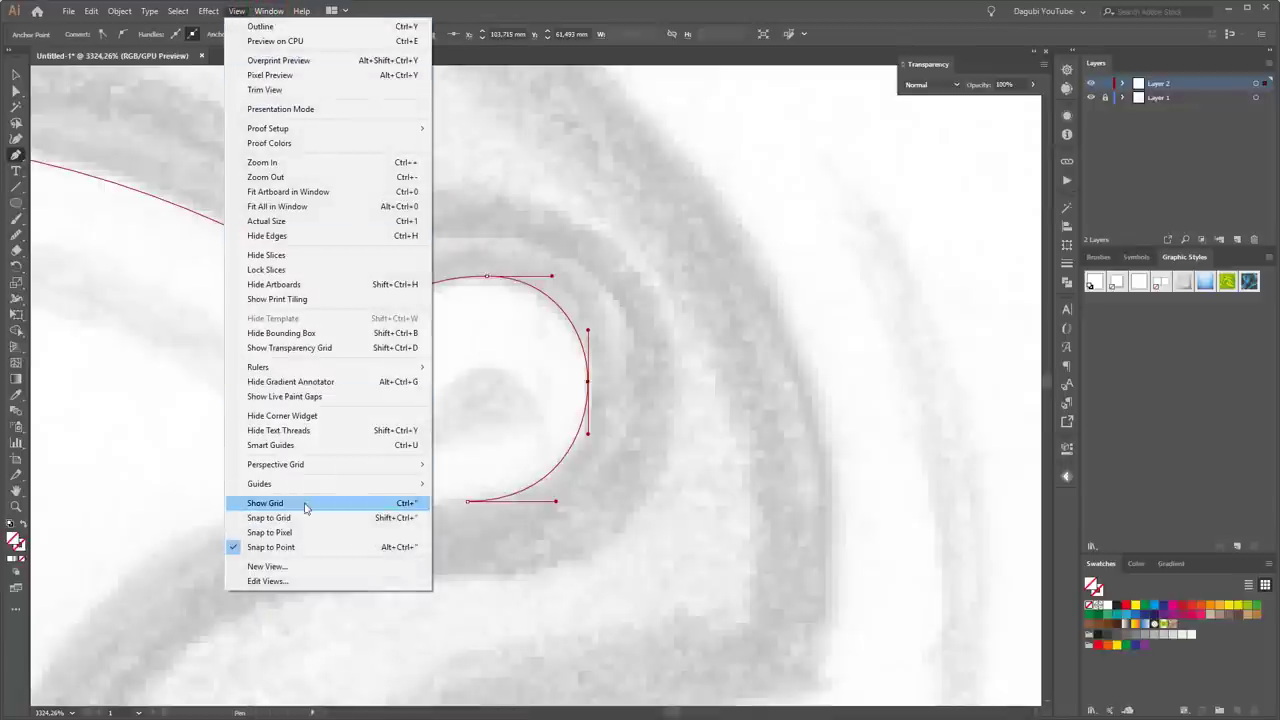
{"action": "left_click", "coordinate": [278, 448]}
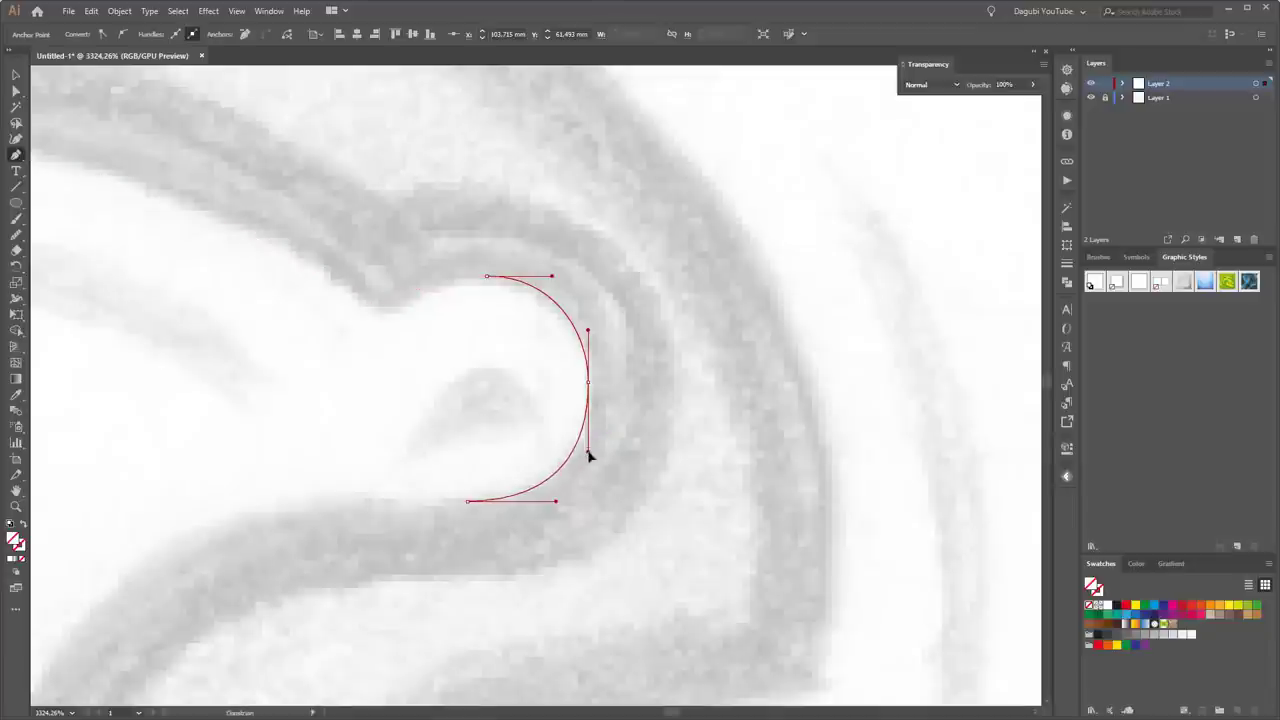
- Trace the hook's lower tip and inner curve, ending in a sharp cusp
{"action": "left_click_drag", "start_coordinate": [611, 408], "coordinate": [598, 408]}
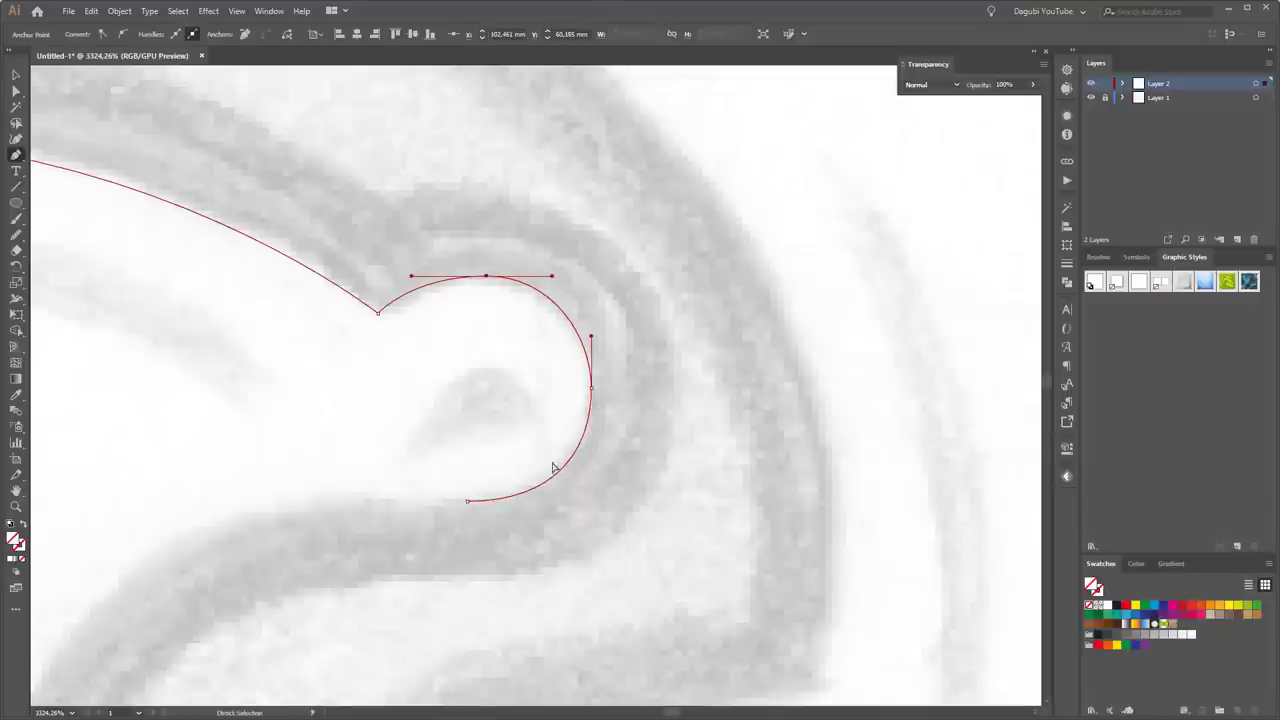
{"action": "left_click_drag", "start_coordinate": [370, 569], "coordinate": [546, 389]}
{"action": "scroll", "coordinate": [608, 273], "scroll_direction": "down", "scroll_amount": 3}
{"action": "left_click", "coordinate": [401, 630]}
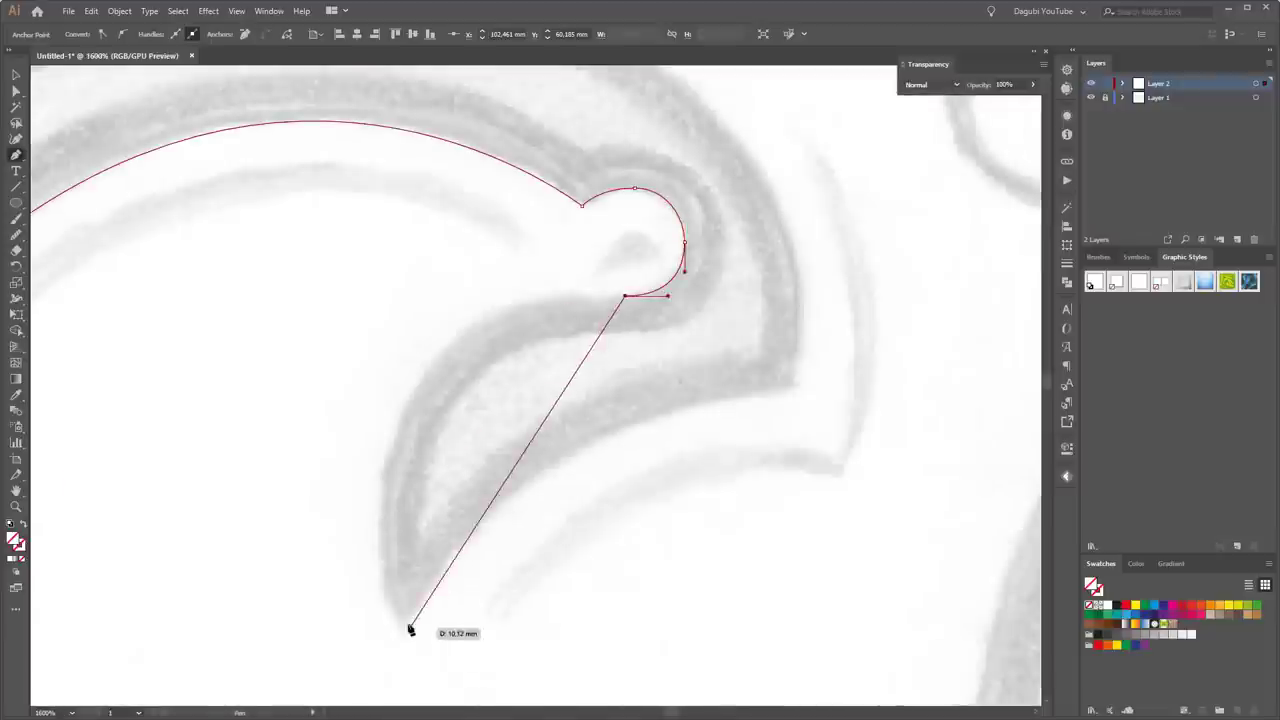
{"action": "left_click_drag", "start_coordinate": [531, 443], "coordinate": [429, 373]}
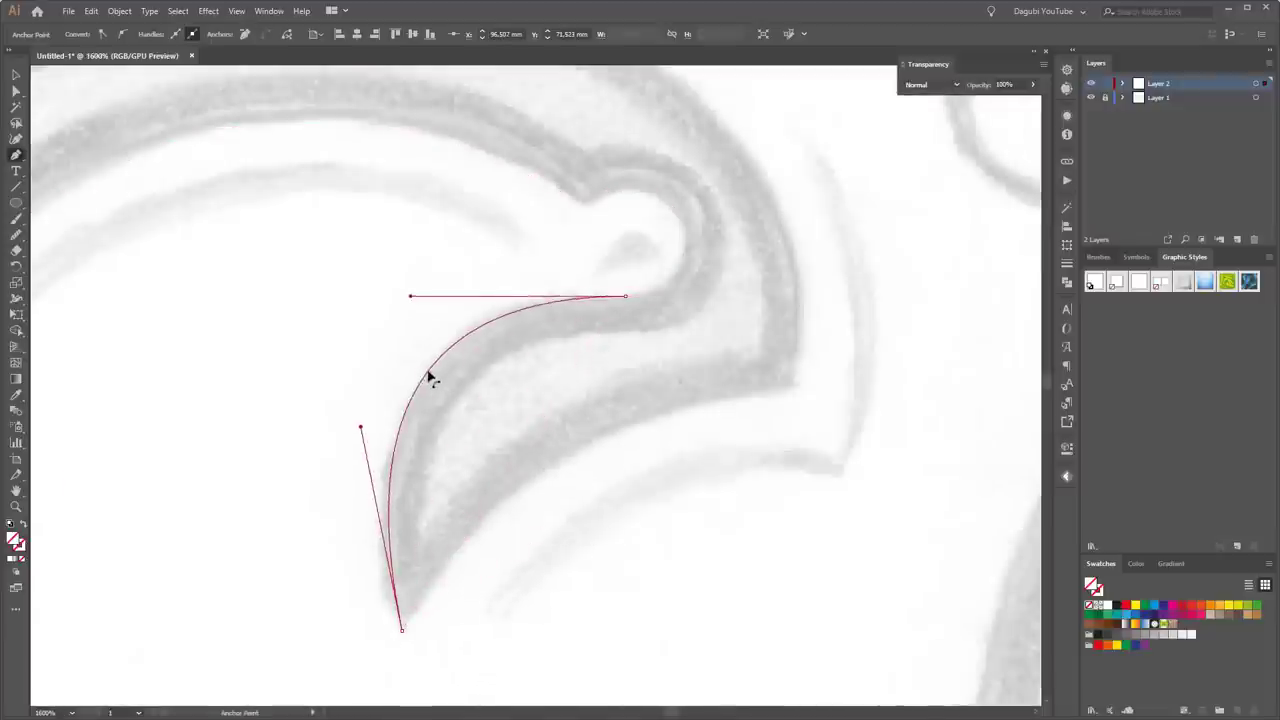
{"action": "left_click_drag", "start_coordinate": [414, 420], "coordinate": [346, 480]}
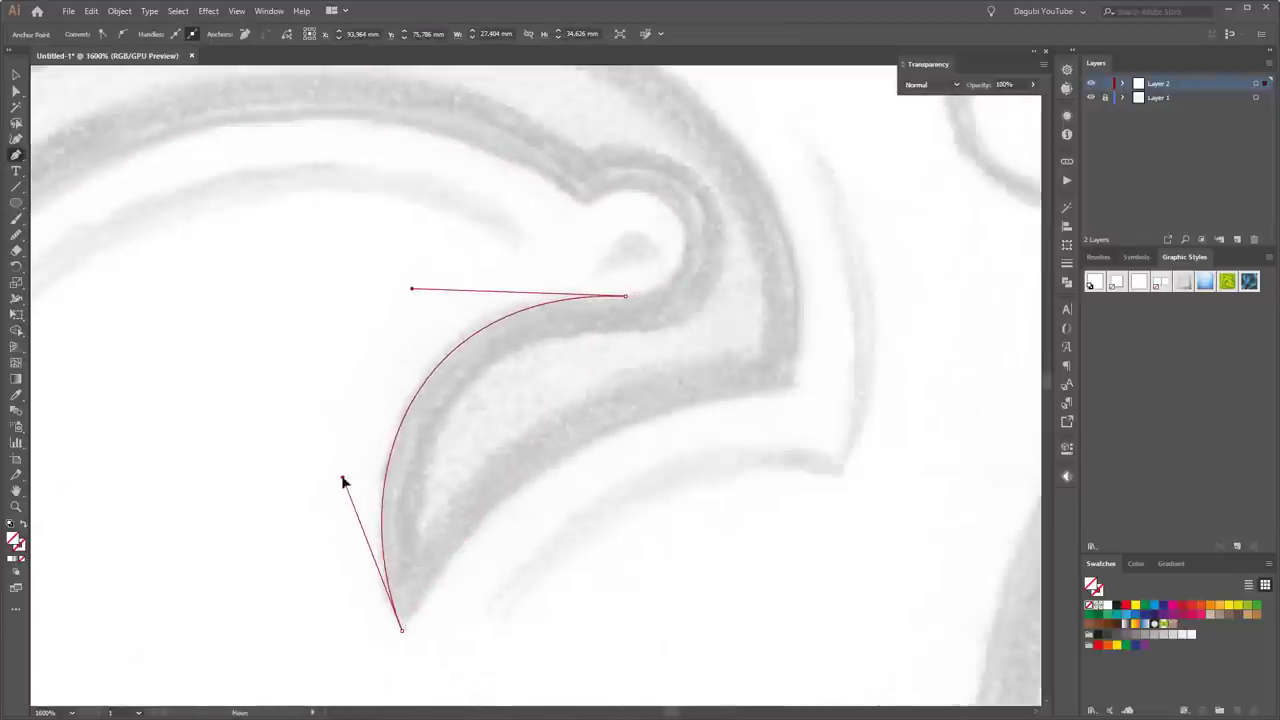
{"action": "scroll", "coordinate": [655, 308], "scroll_direction": "up", "scroll_amount": 4}
{"action": "mouse_move", "coordinate": [533, 269]}
{"action": "left_mouse_down"}
{"action": "mouse_move", "coordinate": [666, 378]}
{"action": "mouse_move", "coordinate": [666, 254]}
{"action": "mouse_move", "coordinate": [651, 200]}
{"action": "mouse_move", "coordinate": [643, 332]}
{"action": "left_mouse_up"}
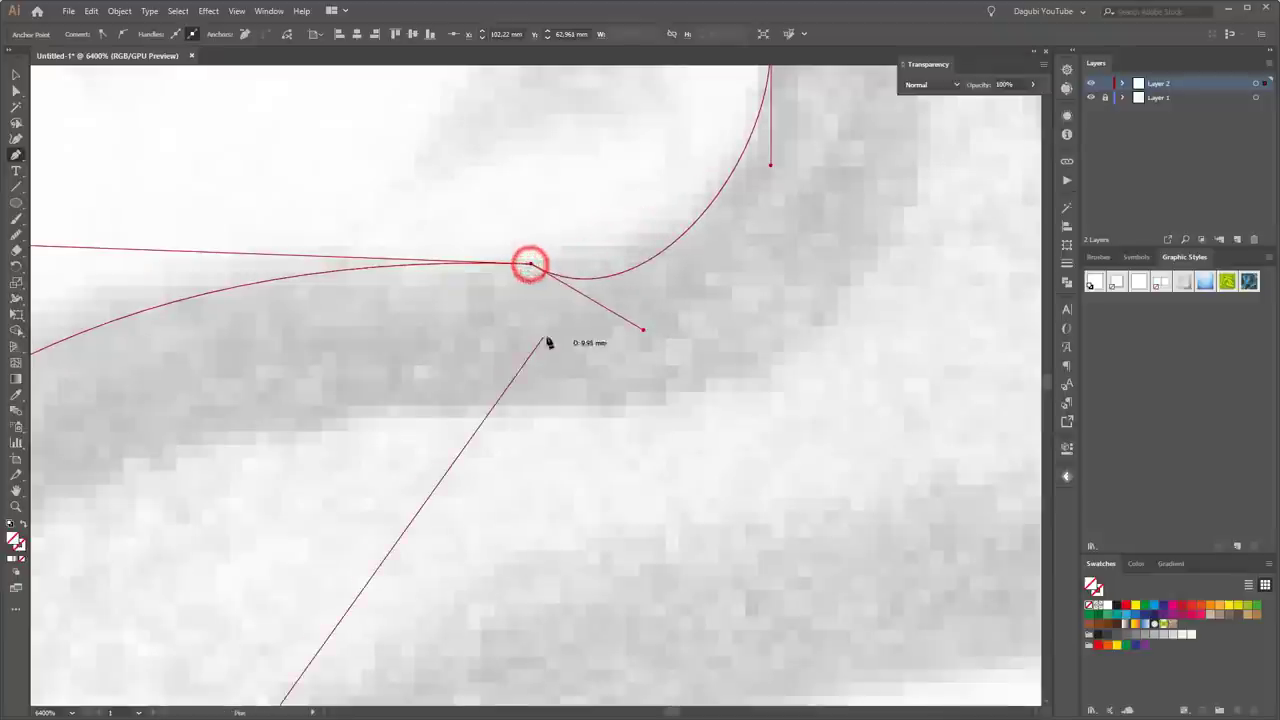
- Make the hook's anchor smooth and level its handles so the curve hugs the hook
{"action": "key", "text": "ctrl+minus"}
{"action": "key", "text": "ctrl+minus"}
{"action": "key", "text": "ctrl+minus"}
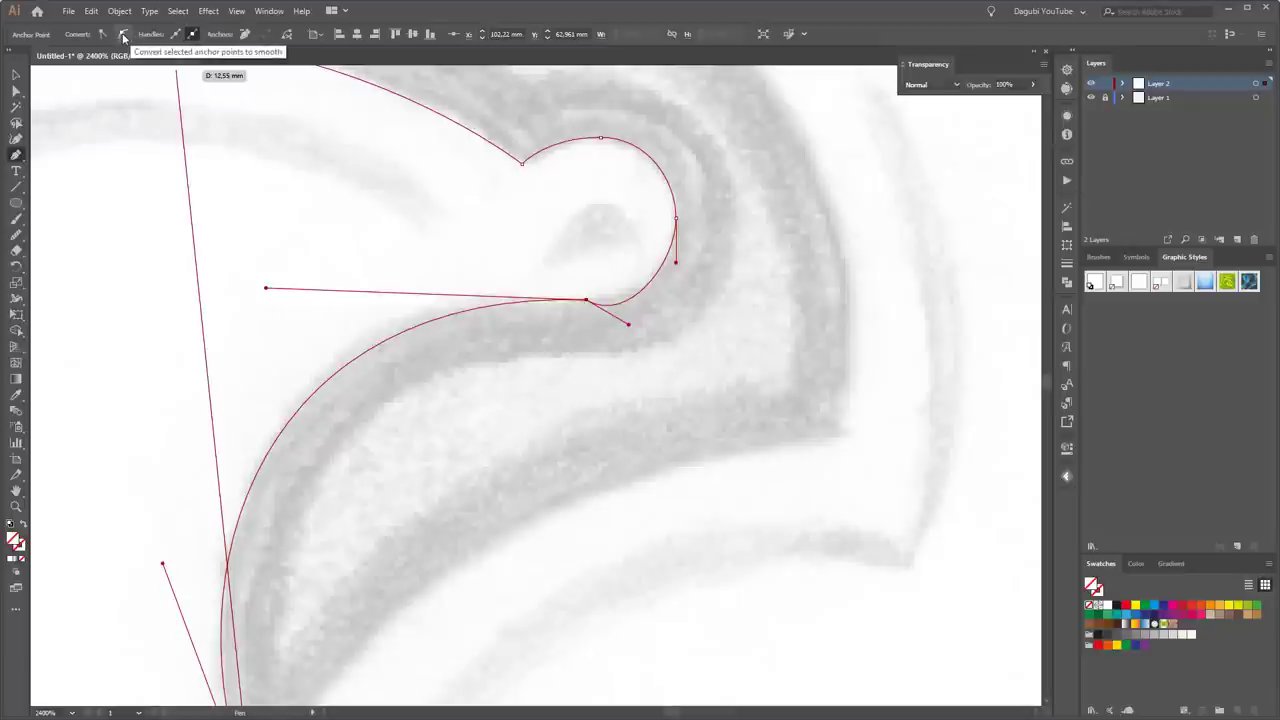
{"action": "left_click", "coordinate": [123, 36]}
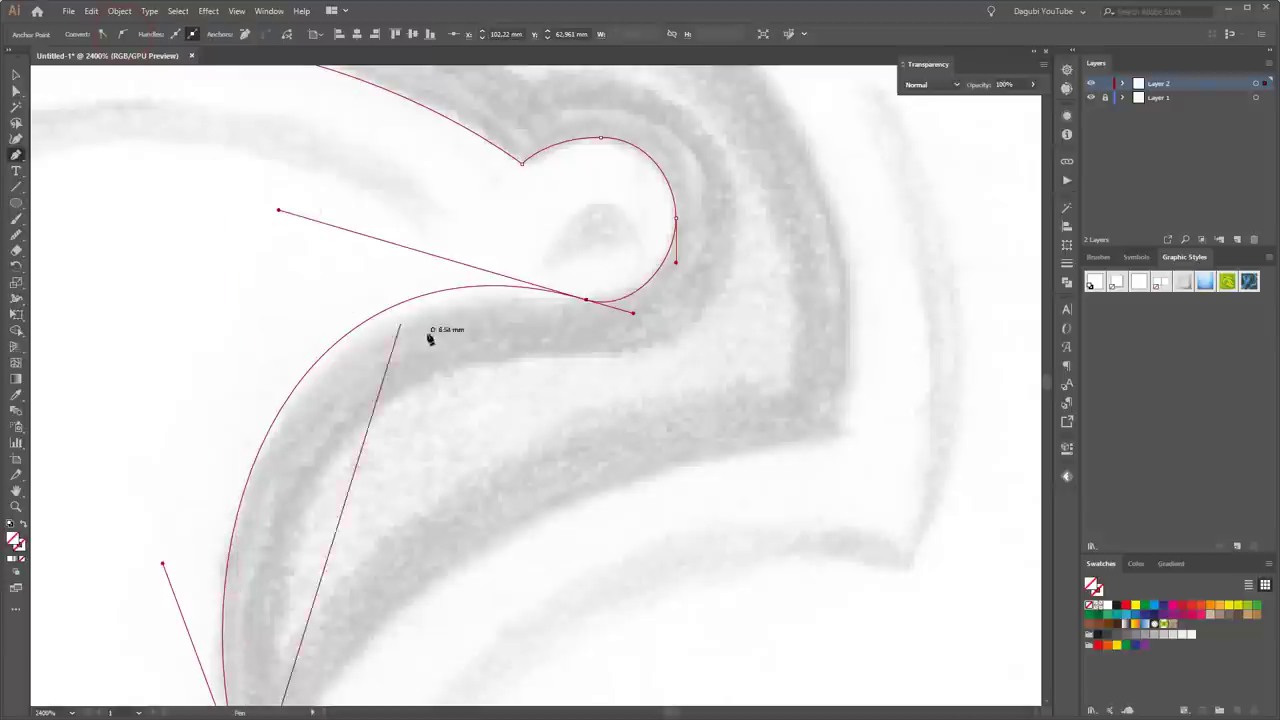
{"action": "key", "text": "ctrl"}
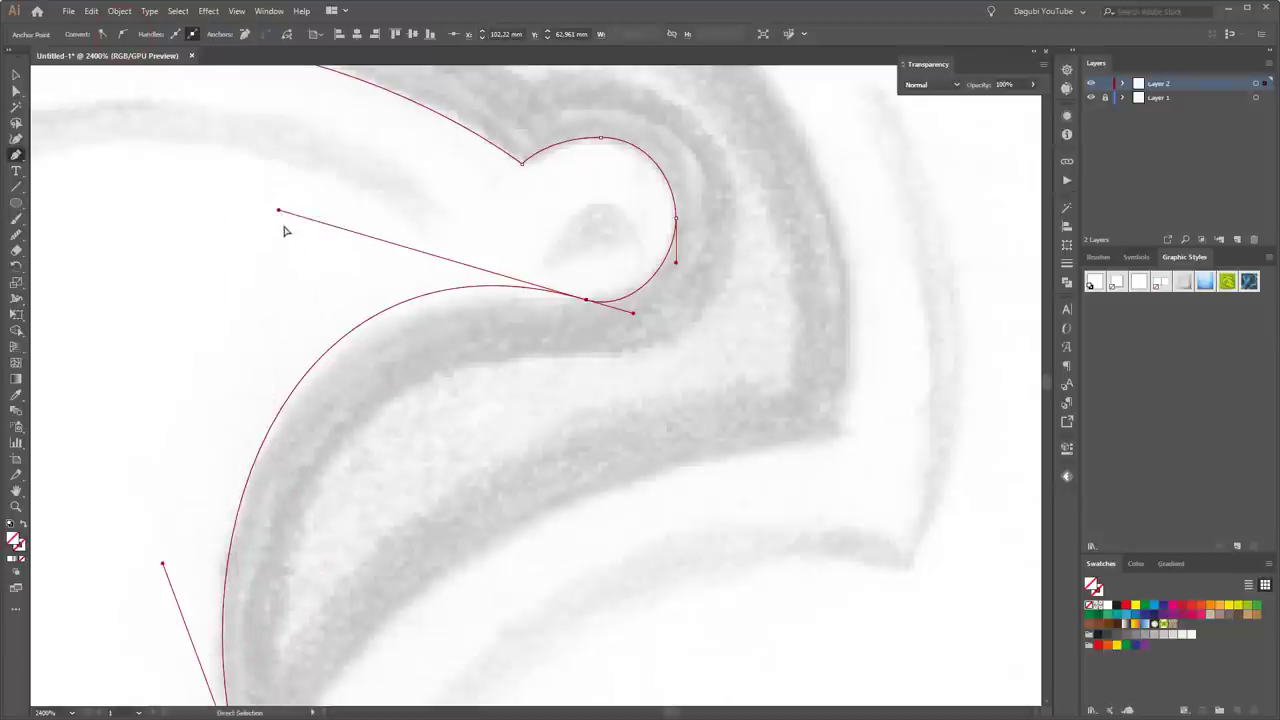
{"action": "mouse_move", "coordinate": [279, 212]}
{"action": "left_mouse_down"}
{"action": "mouse_move", "coordinate": [260, 300]}
{"action": "mouse_move", "coordinate": [290, 311]}
{"action": "mouse_move", "coordinate": [264, 308]}
{"action": "left_mouse_up"}
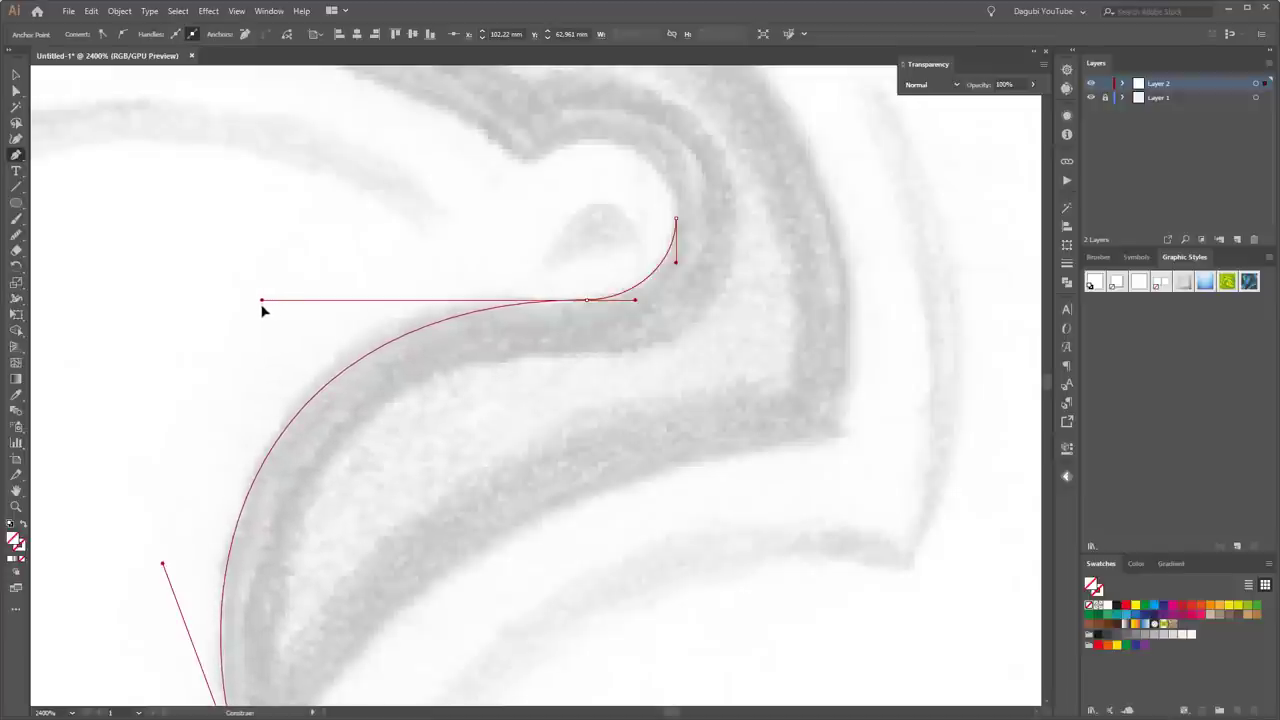
{"action": "left_click_drag", "start_coordinate": [262, 312], "coordinate": [260, 307]}
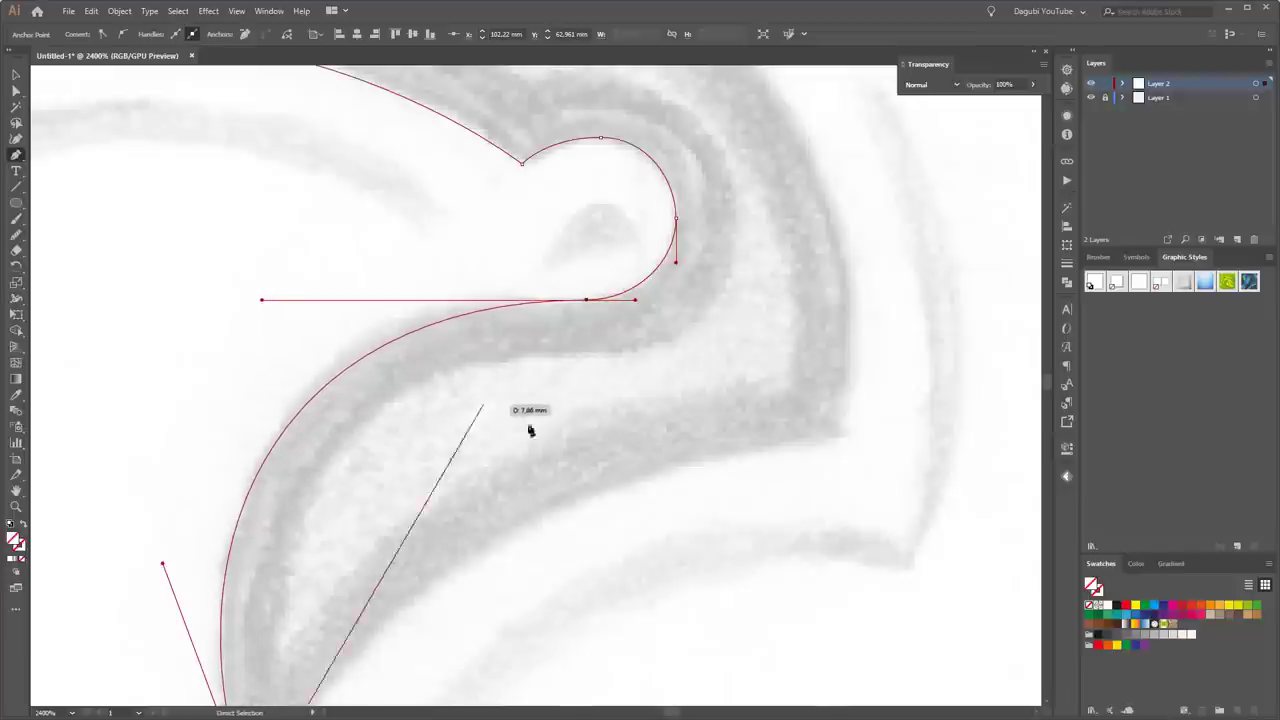
{"action": "scroll", "coordinate": [586, 438], "scroll_direction": "down", "scroll_amount": 2}
{"action": "scroll", "coordinate": [586, 462], "scroll_direction": "up", "scroll_amount": 2}
{"action": "scroll", "coordinate": [586, 400], "scroll_direction": "up", "scroll_amount": 1}
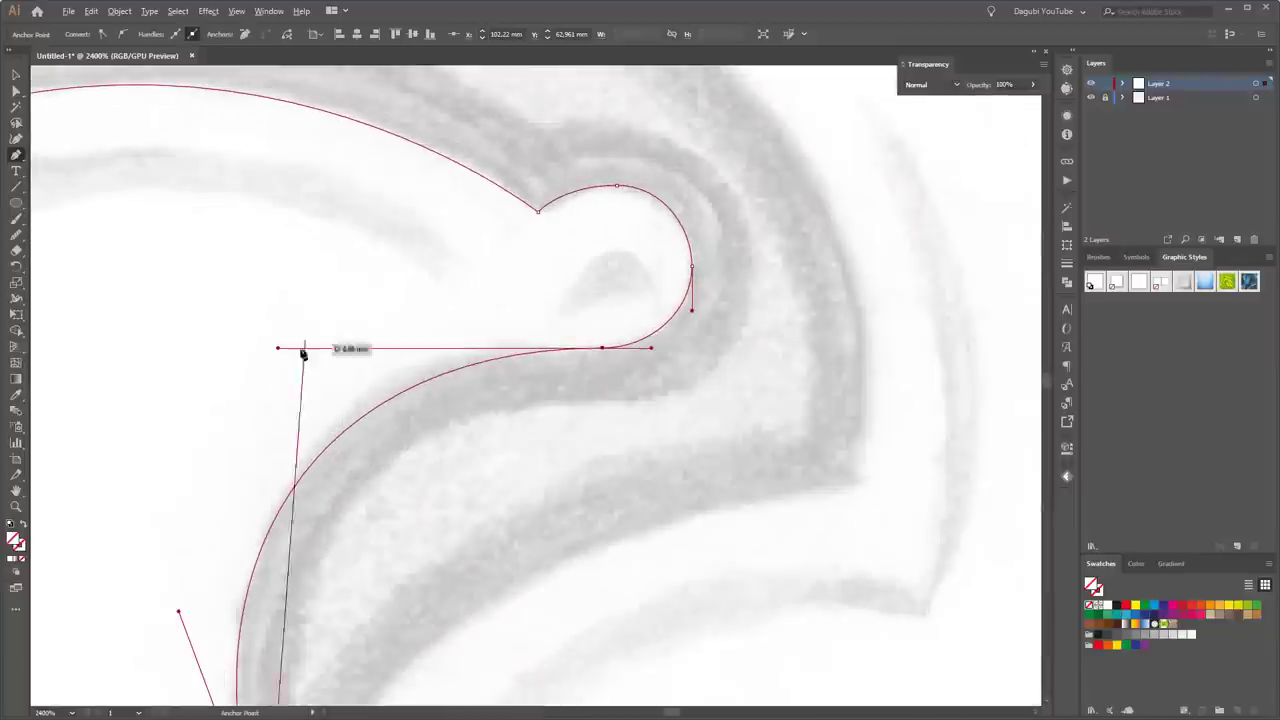
{"action": "left_click_drag", "start_coordinate": [300, 349], "coordinate": [274, 314]}
{"action": "scroll", "coordinate": [594, 368], "scroll_direction": "up", "scroll_amount": 3}
{"action": "scroll", "coordinate": [594, 368], "scroll_direction": "down", "scroll_amount": 5}
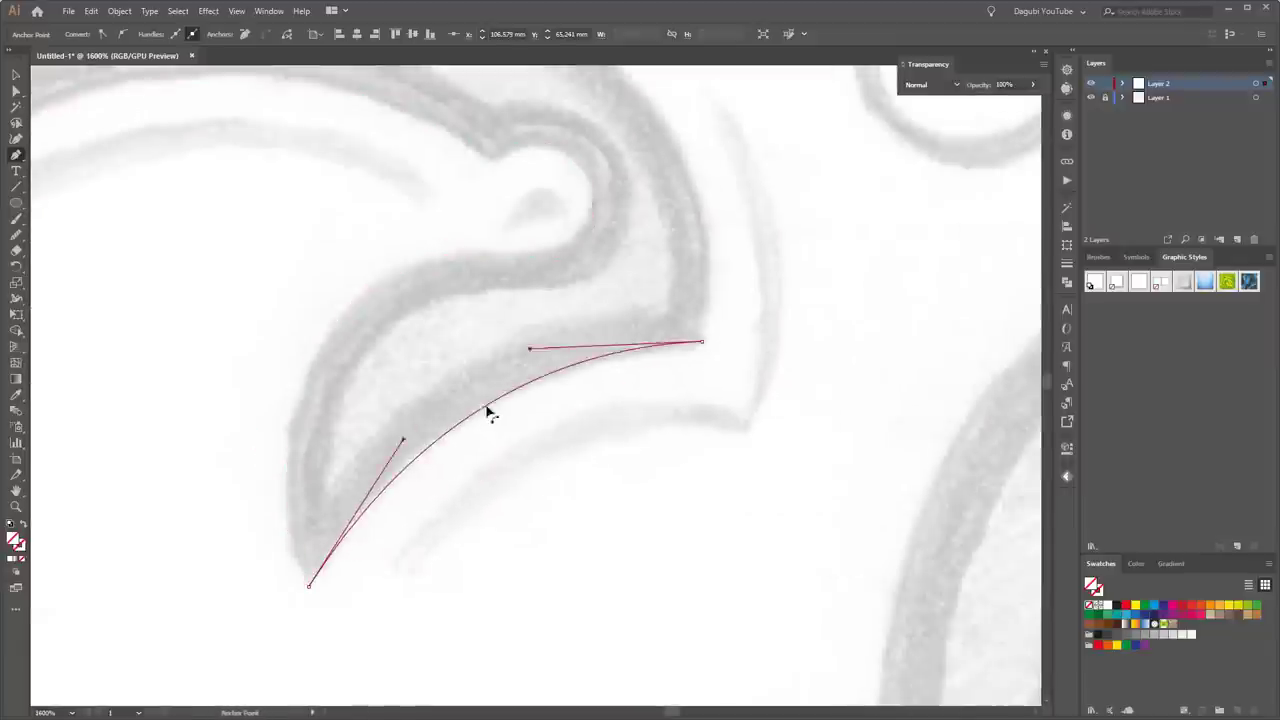
{"action": "scroll", "coordinate": [486, 409], "scroll_direction": "down", "scroll_amount": 2}
{"action": "scroll", "coordinate": [341, 329], "scroll_direction": "up", "scroll_amount": 1}
{"action": "scroll", "coordinate": [737, 523], "scroll_direction": "up", "scroll_amount": 3}
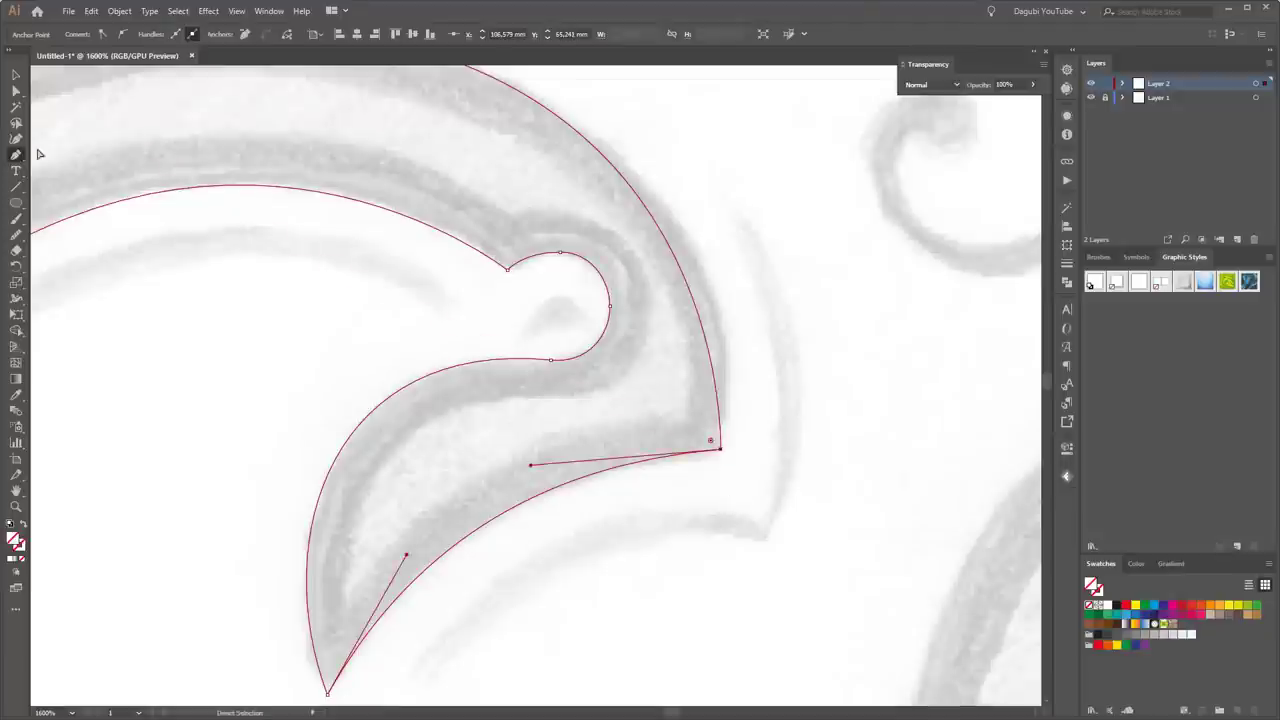
{"action": "mouse_move", "coordinate": [722, 449]}
{"action": "left_mouse_down"}
{"action": "mouse_move", "coordinate": [845, 449]}
{"action": "mouse_move", "coordinate": [740, 323]}
{"action": "left_mouse_up"}
{"action": "scroll", "coordinate": [480, 235], "scroll_direction": "down", "scroll_amount": 2}
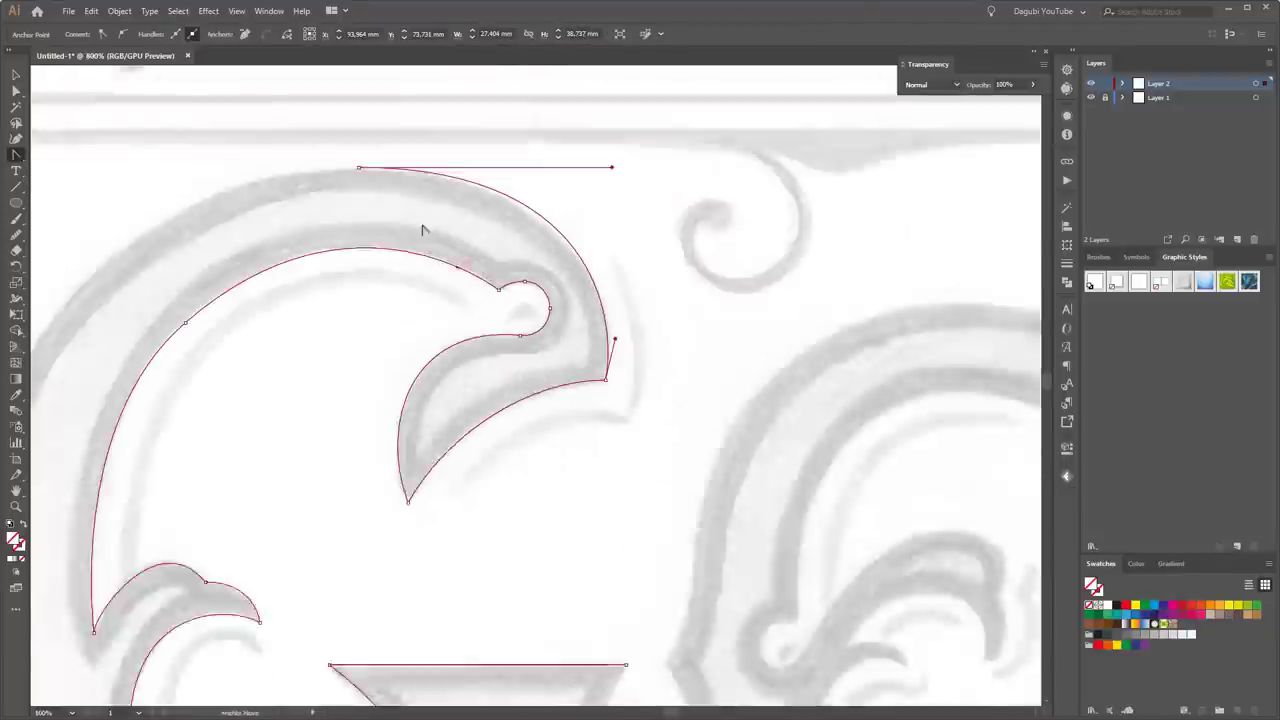
{"action": "scroll", "coordinate": [423, 229], "scroll_direction": "up", "scroll_amount": 2}
- Add the top anchor of the G's arc and continue the outline down its left side
{"action": "left_click_drag", "start_coordinate": [517, 271], "coordinate": [428, 283]}
{"action": "left_click_drag", "start_coordinate": [510, 278], "coordinate": [376, 268]}
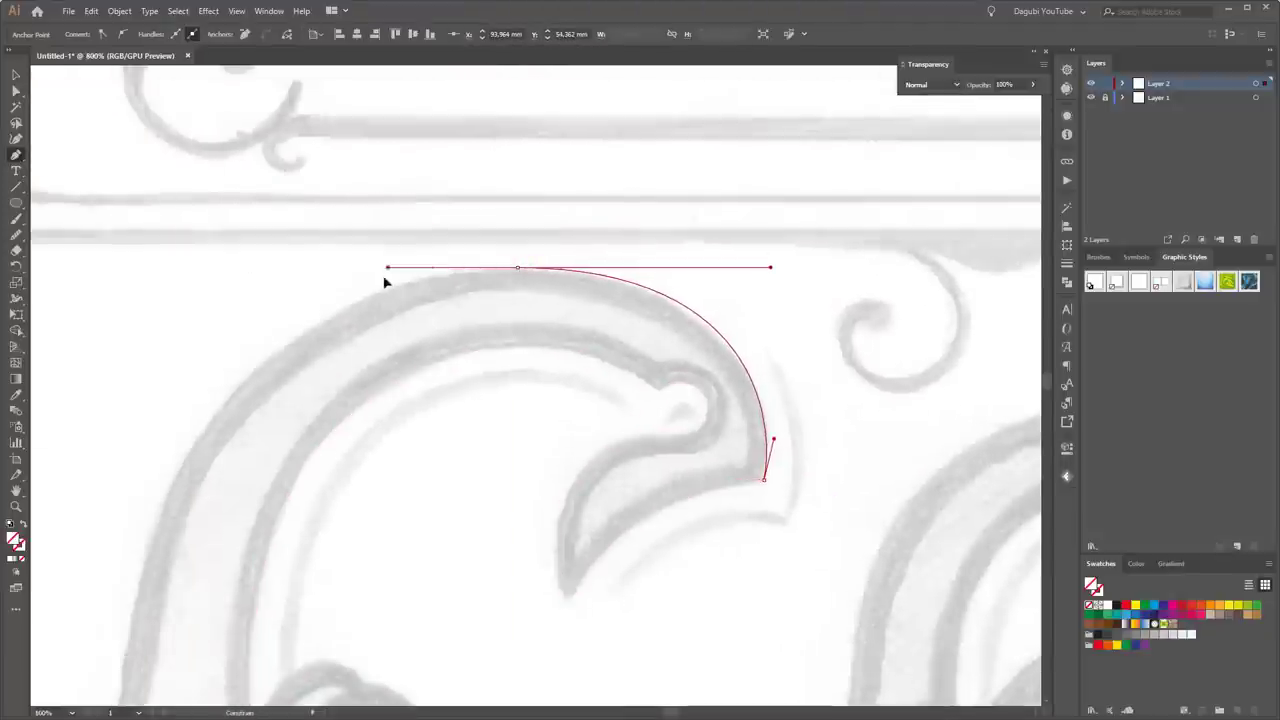
{"action": "left_click_drag", "start_coordinate": [363, 493], "coordinate": [509, 360]}
{"action": "left_click_drag", "start_coordinate": [286, 406], "coordinate": [229, 501]}
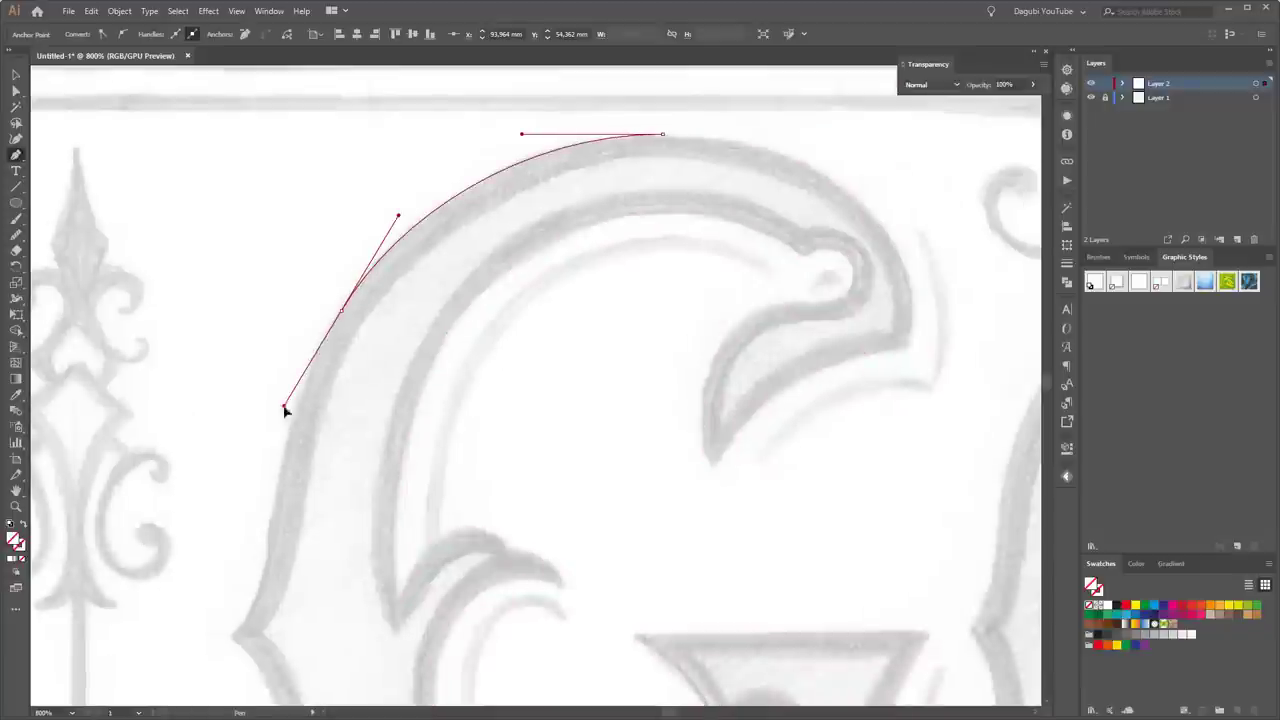
{"action": "left_click_drag", "start_coordinate": [234, 634], "coordinate": [395, 368]}
{"action": "mouse_move", "coordinate": [336, 465]}
{"action": "left_mouse_down"}
{"action": "mouse_move", "coordinate": [278, 537]}
{"action": "mouse_move", "coordinate": [412, 535]}
{"action": "left_mouse_up"}
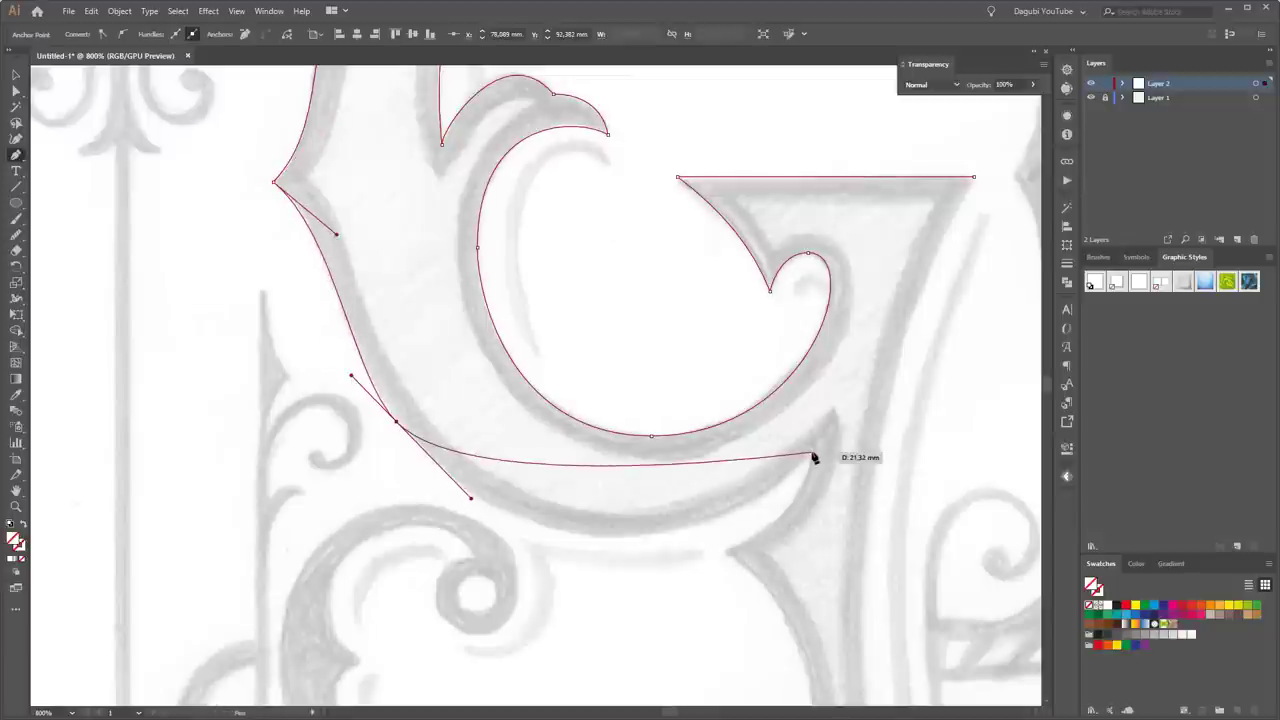
- Trace the curve under the bowl down into the lower flourish and small curl
{"action": "left_click", "coordinate": [811, 452]}
{"action": "left_click_drag", "start_coordinate": [470, 497], "coordinate": [618, 668]}
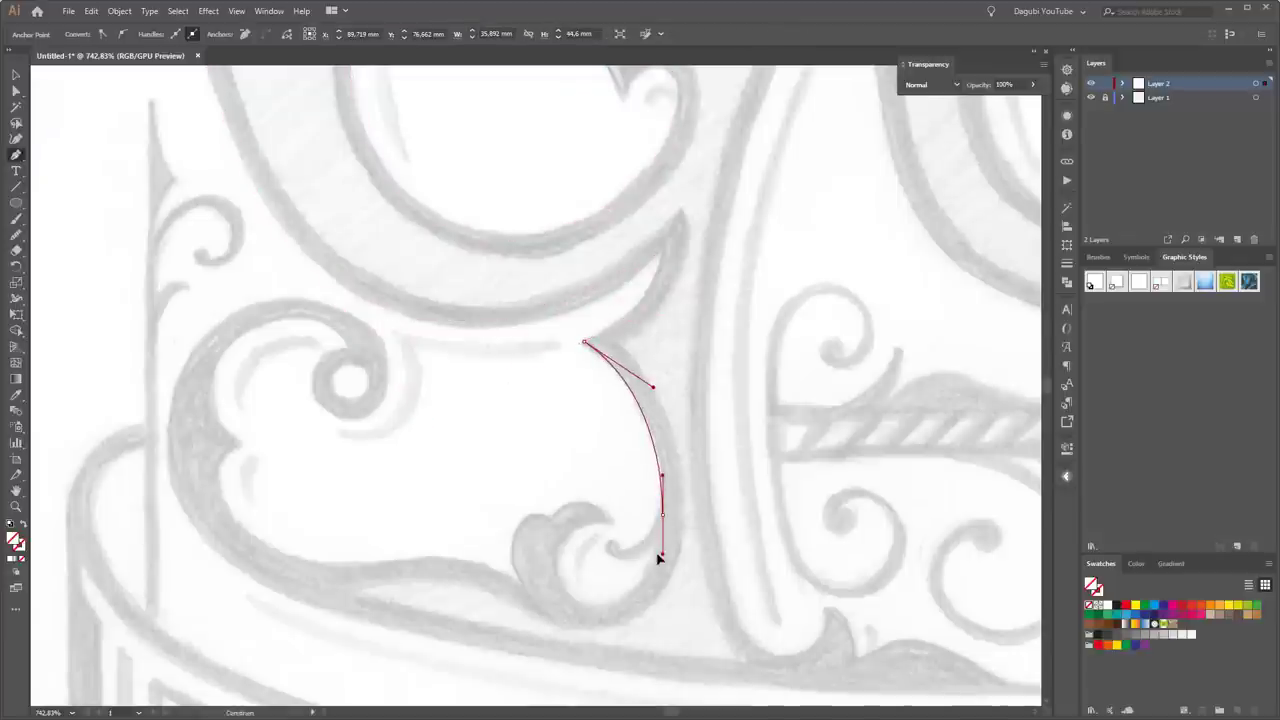
{"action": "left_click_drag", "start_coordinate": [608, 522], "coordinate": [627, 531]}
{"action": "left_click_drag", "start_coordinate": [551, 517], "coordinate": [512, 563]}
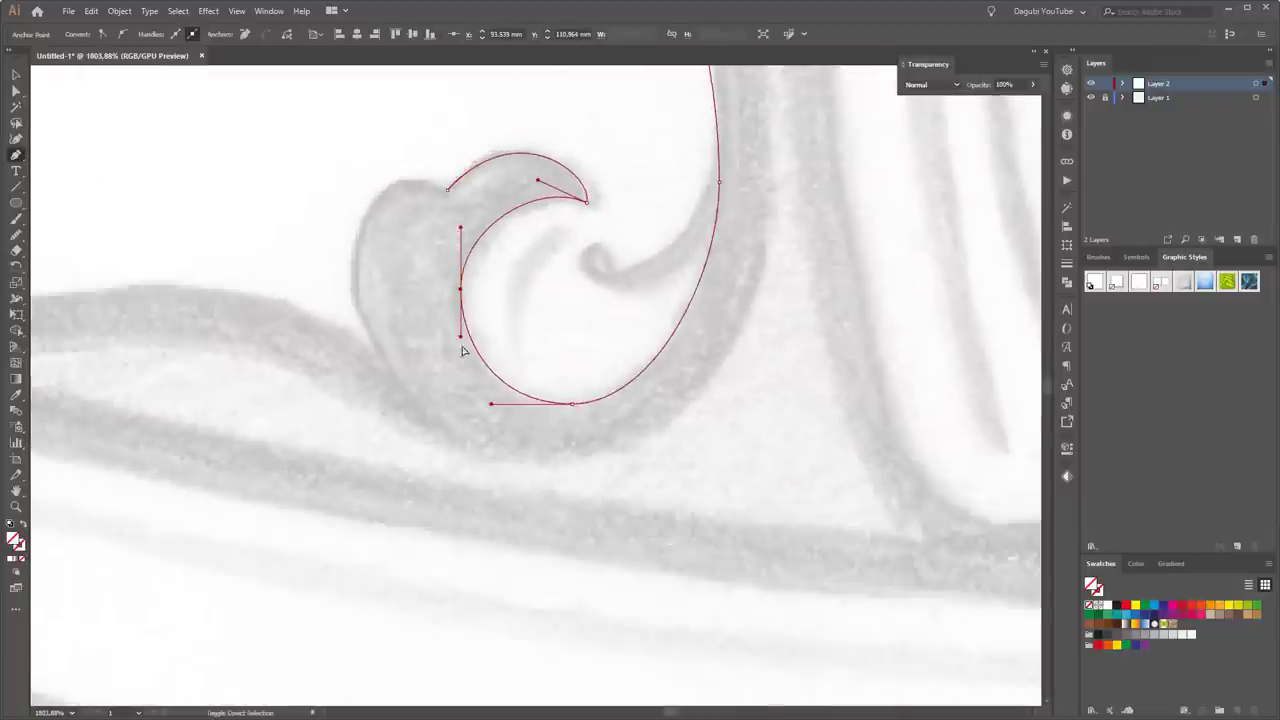
{"action": "left_click_drag", "start_coordinate": [447, 188], "coordinate": [346, 158]}
{"action": "left_click_drag", "start_coordinate": [370, 338], "coordinate": [254, 285]}
- Extend the outline left along the base band, adding a pointed spur tip
{"action": "left_click_drag", "start_coordinate": [335, 278], "coordinate": [714, 354]}
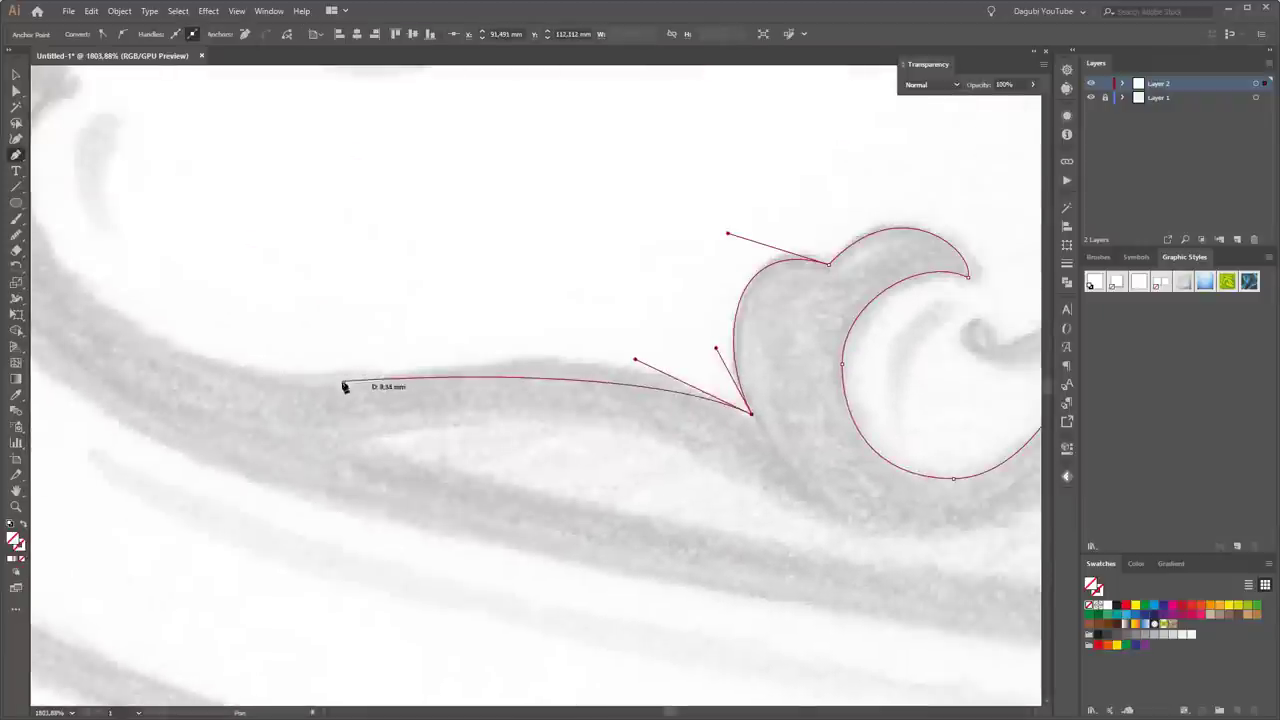
{"action": "left_click_drag", "start_coordinate": [343, 378], "coordinate": [298, 378]}
{"action": "left_click_drag", "start_coordinate": [580, 320], "coordinate": [825, 469]}
{"action": "left_click_drag", "start_coordinate": [288, 320], "coordinate": [288, 165]}
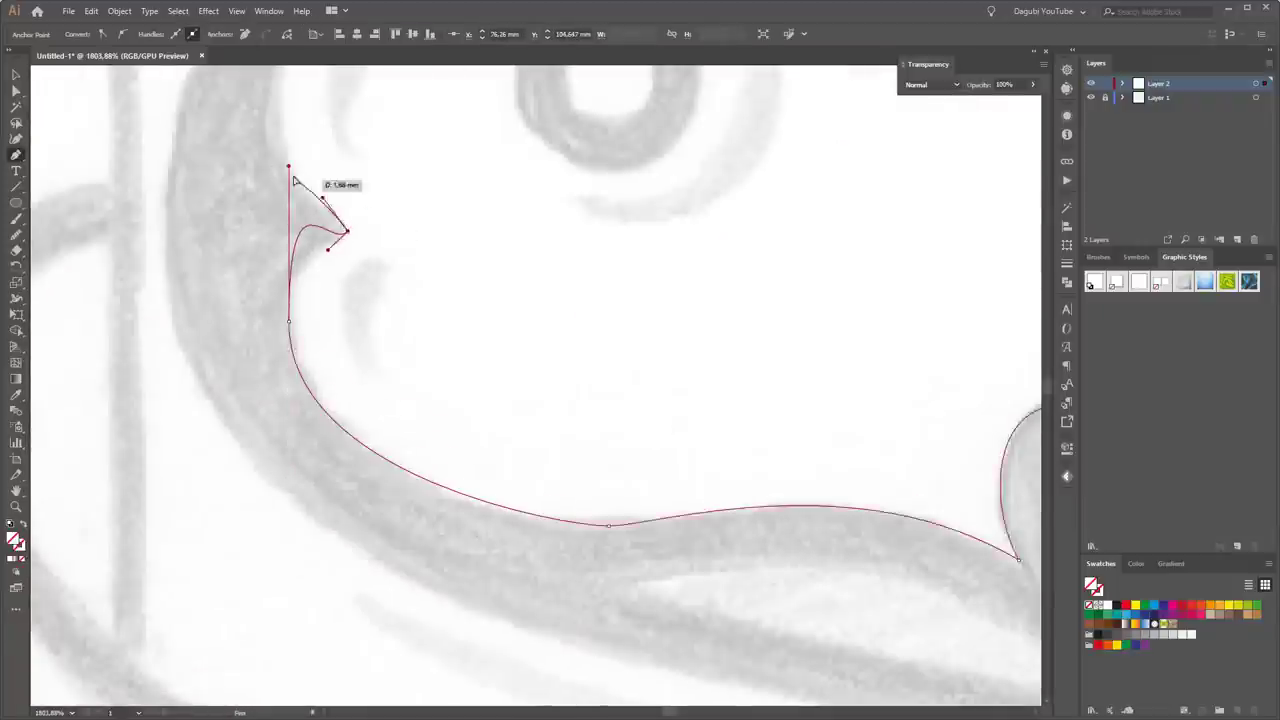
{"action": "left_click_drag", "start_coordinate": [322, 244], "coordinate": [348, 232]}
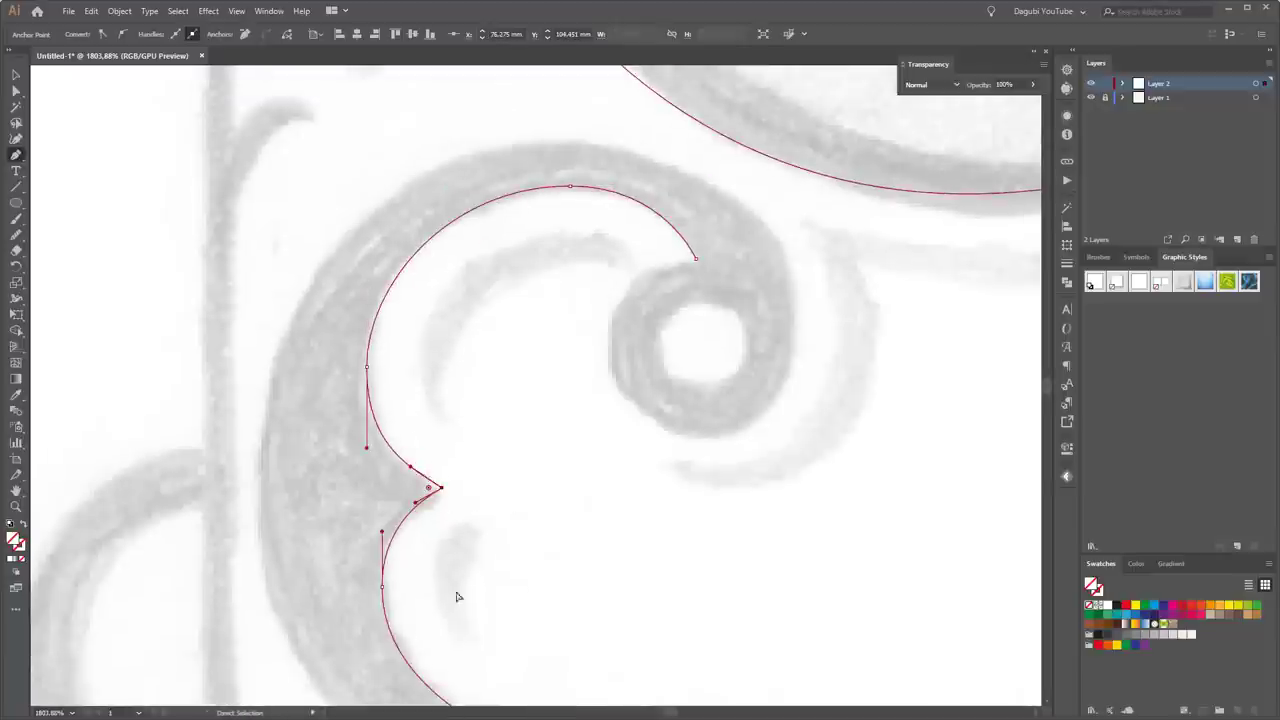
- Trace around the swirl up to the top and close the path at the starting anchor
{"action": "left_click_drag", "start_coordinate": [566, 191], "coordinate": [657, 191]}
{"action": "left_click", "coordinate": [696, 259]}
{"action": "left_click_drag", "start_coordinate": [609, 343], "coordinate": [609, 429]}
{"action": "left_click_drag", "start_coordinate": [710, 438], "coordinate": [741, 438]}
{"action": "left_click_drag", "start_coordinate": [799, 341], "coordinate": [803, 258]}
{"action": "left_click_drag", "start_coordinate": [548, 138], "coordinate": [349, 137]}
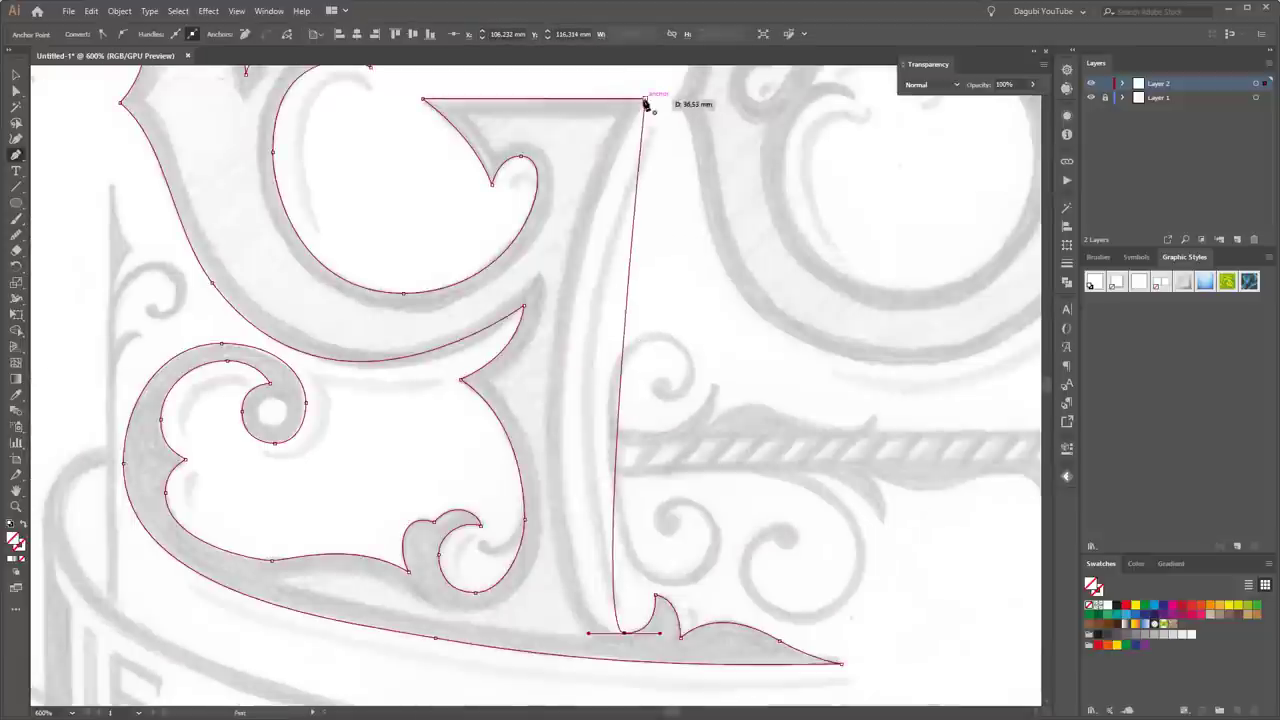
{"action": "left_click", "coordinate": [645, 103]}
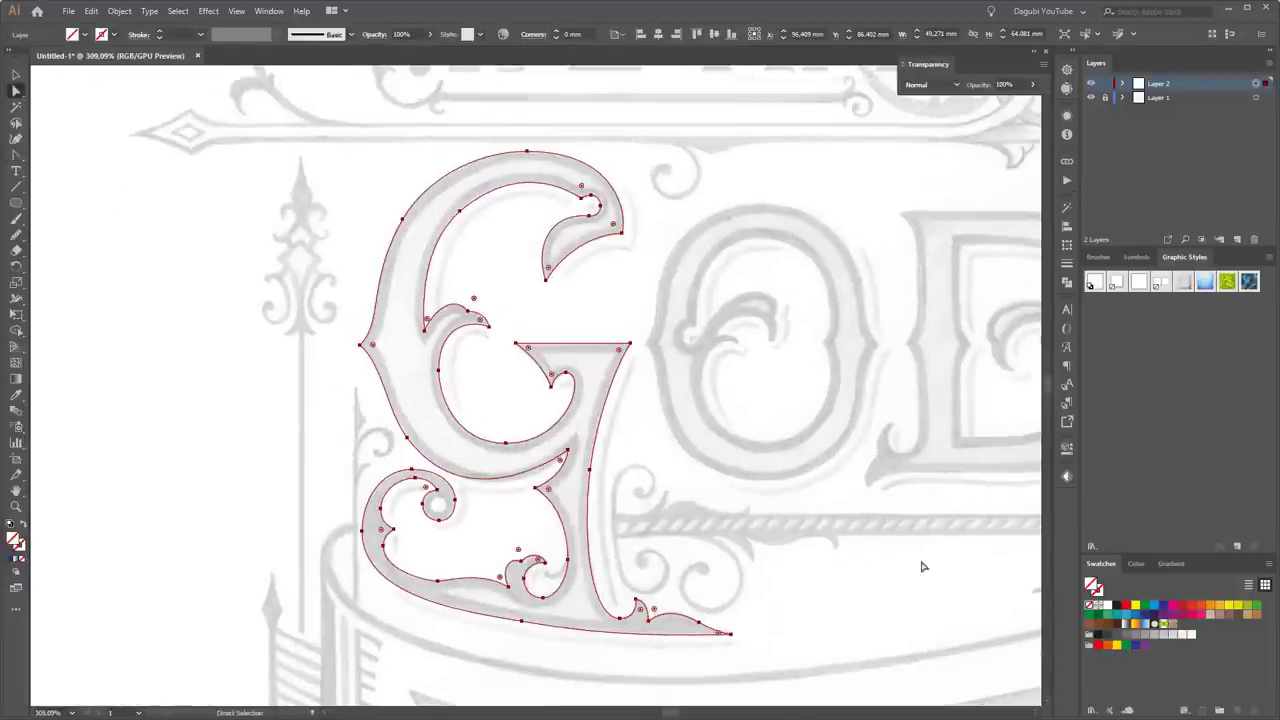
- Fill the G outline with the black swatch and deselect it
{"action": "left_click", "coordinate": [1118, 605]}
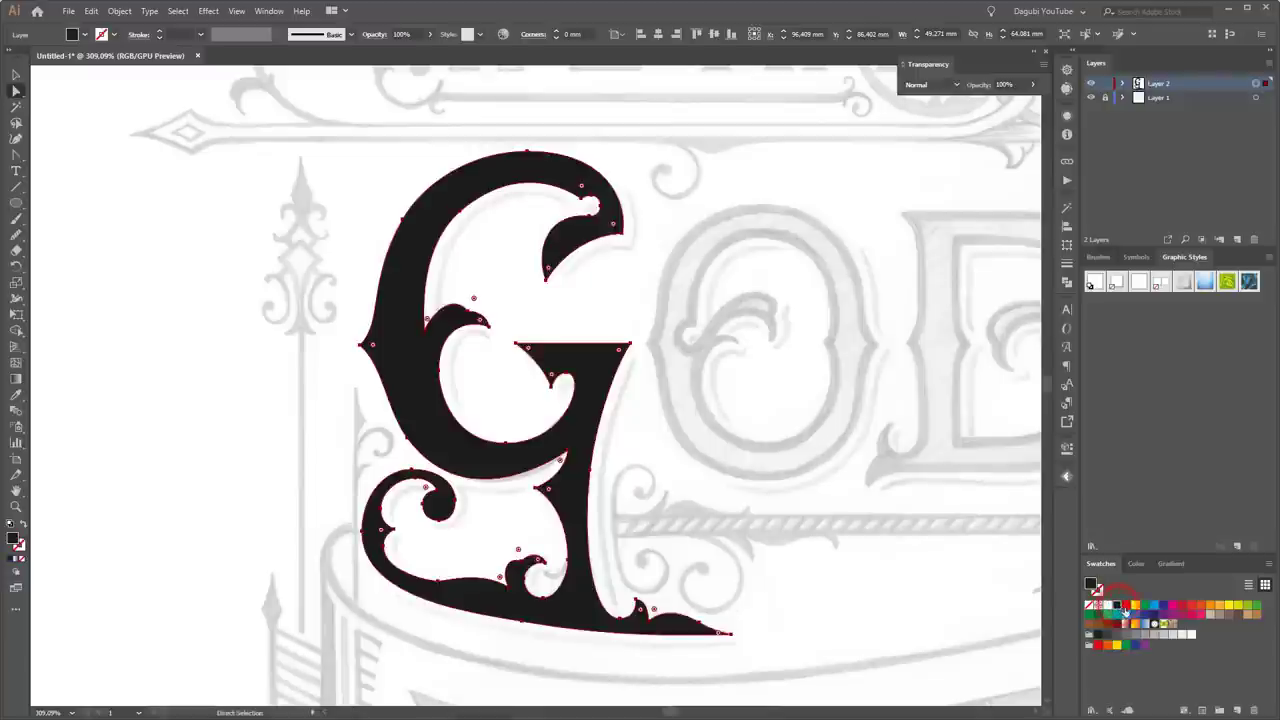
{"action": "left_click", "coordinate": [815, 362]}
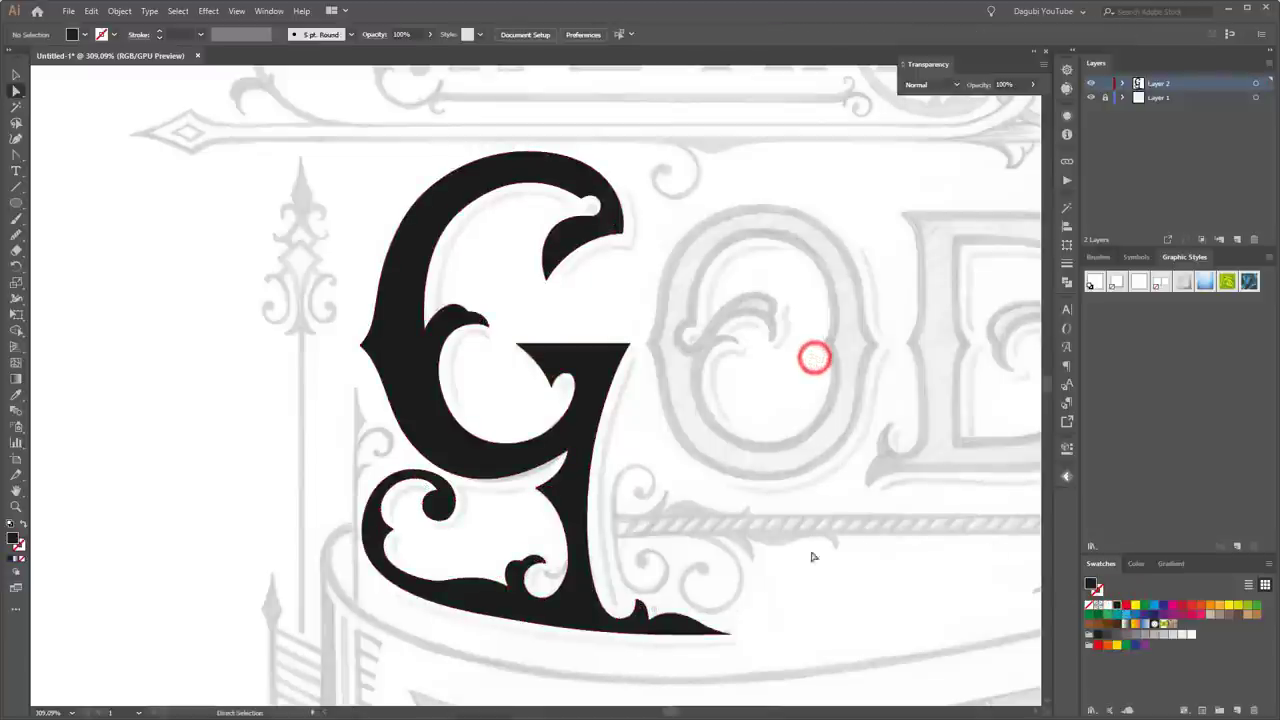
{"action": "left_click", "coordinate": [519, 473]}
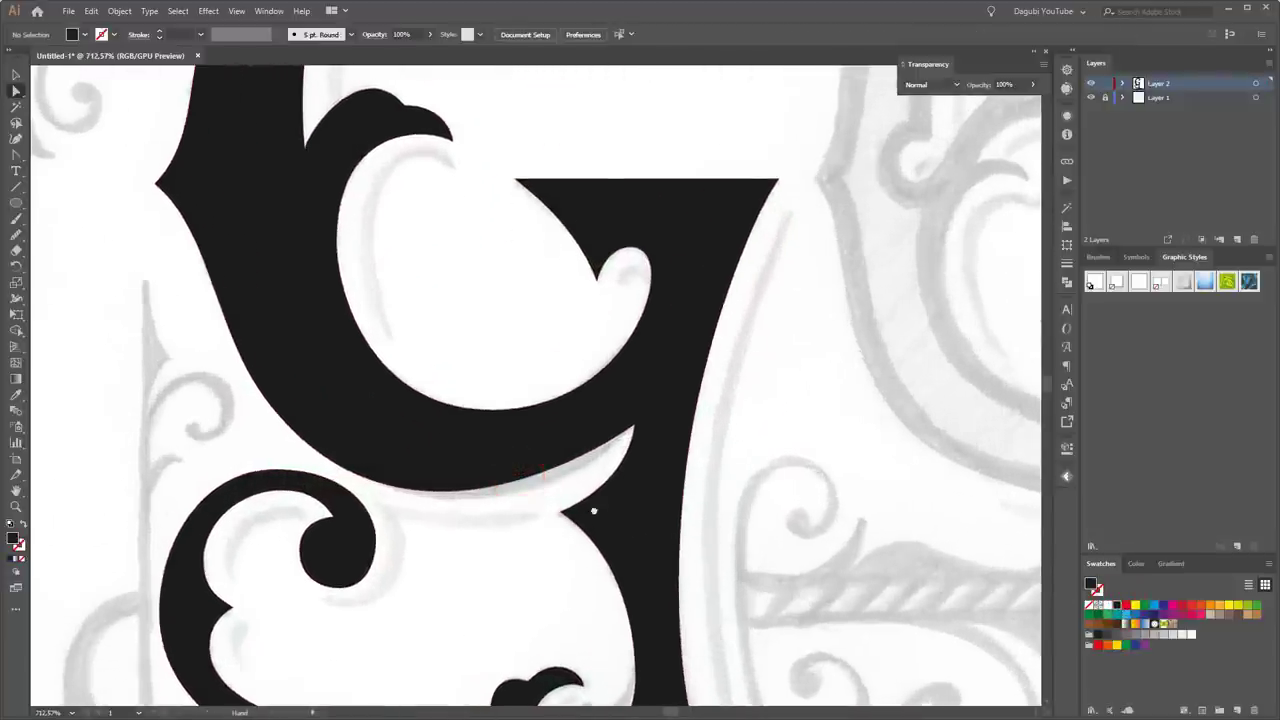
- Zoom into the G's inner curve and select the Add Anchor Point Tool
{"action": "left_click", "coordinate": [594, 509]}
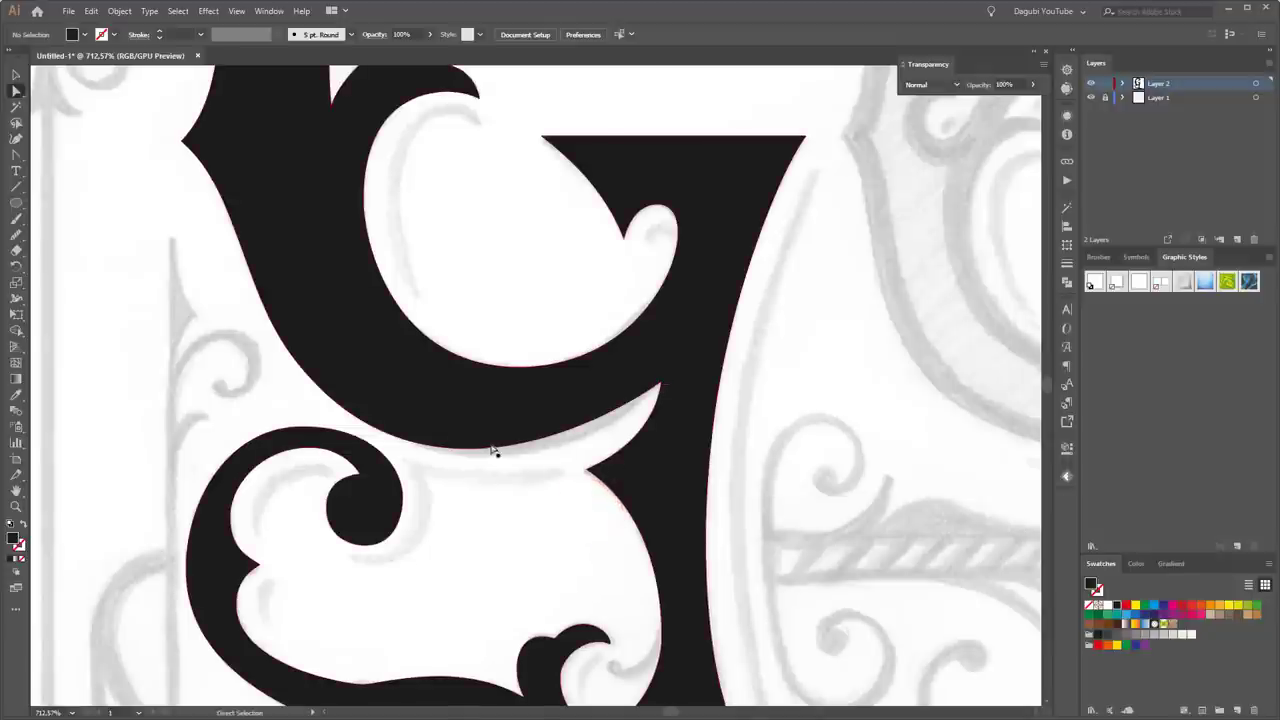
{"action": "left_click", "coordinate": [16, 155]}
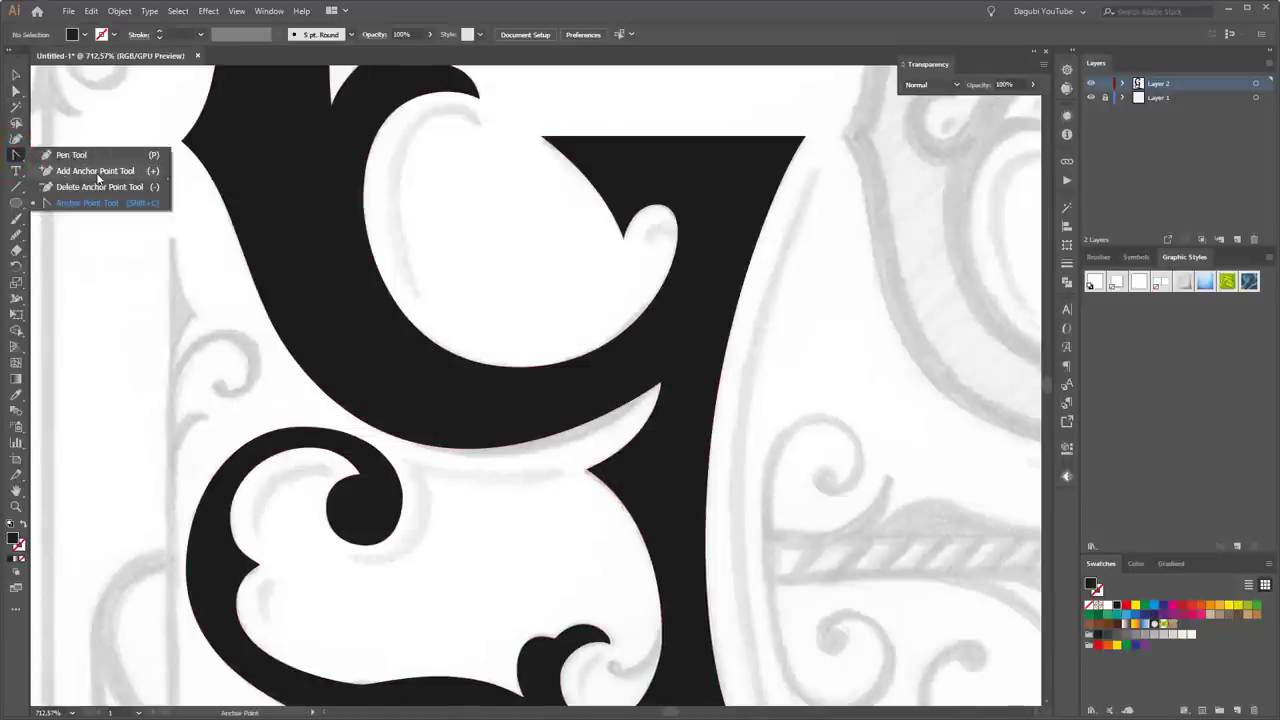
{"action": "left_click", "coordinate": [97, 175]}
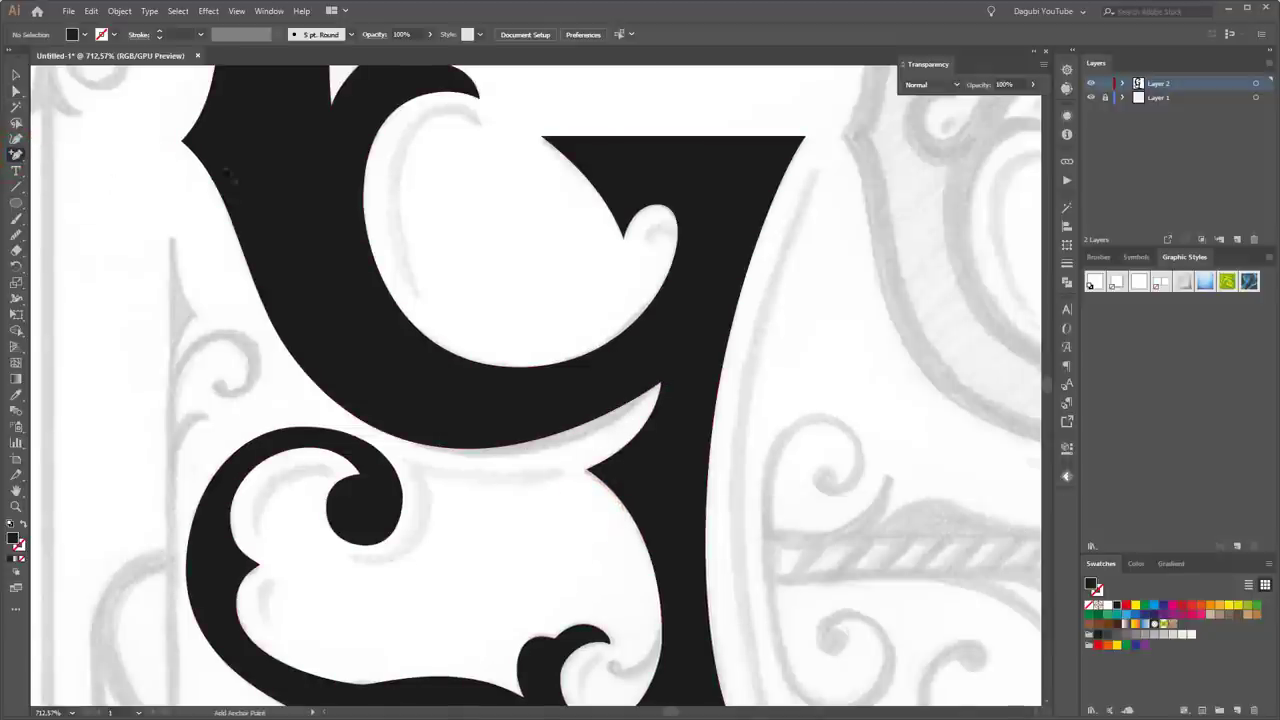
- Add a point on the curve under the G's bowl and nudge it into place
{"action": "left_click", "coordinate": [573, 433]}
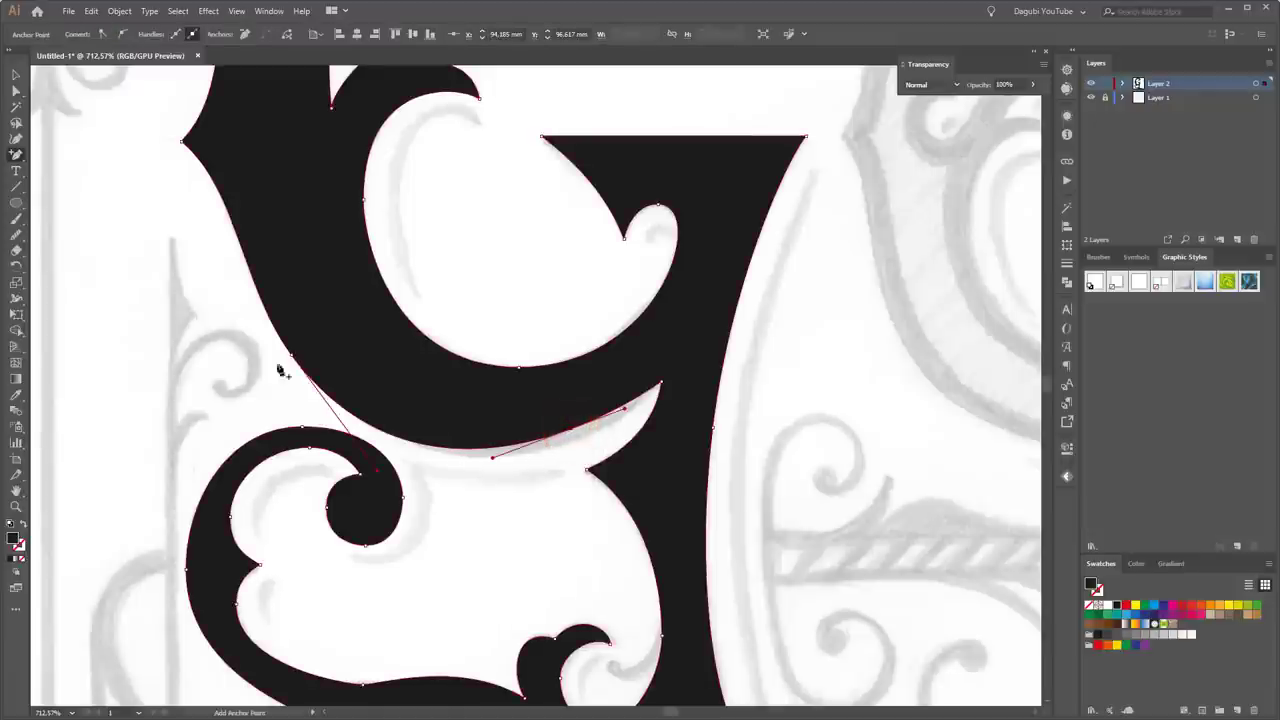
{"action": "left_click", "coordinate": [15, 90]}
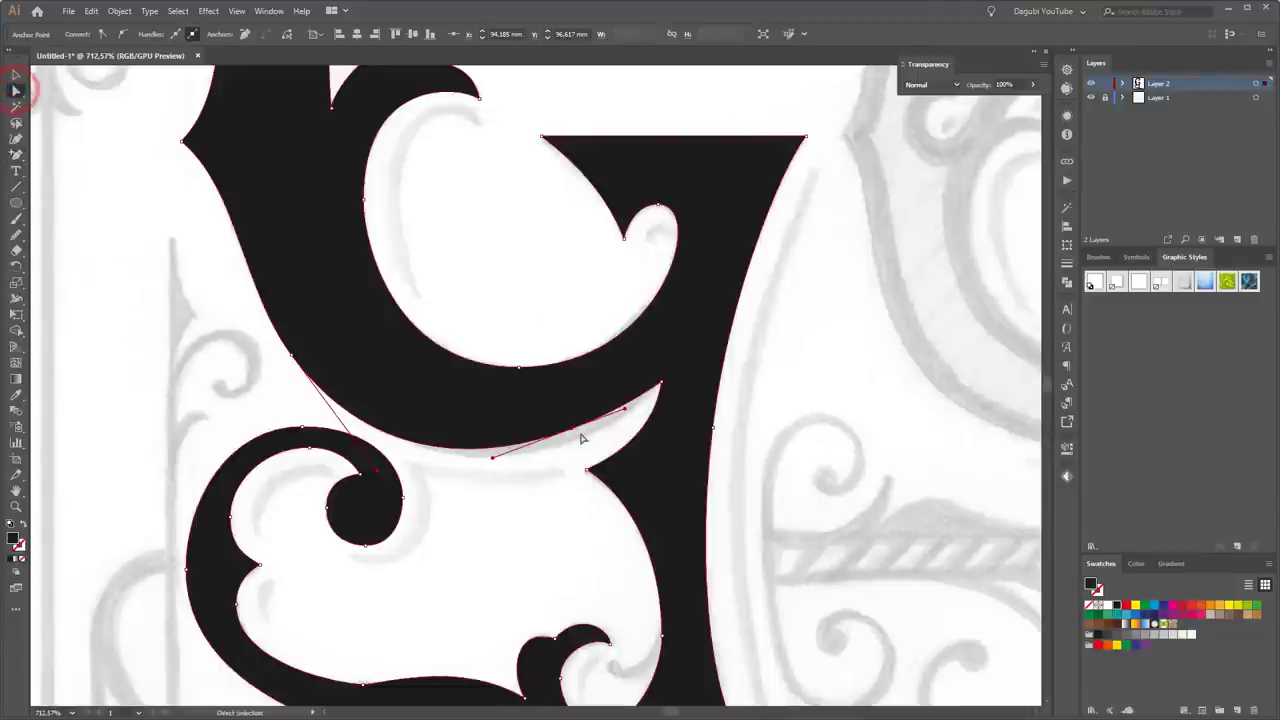
{"action": "left_click_drag", "start_coordinate": [571, 432], "coordinate": [576, 442]}
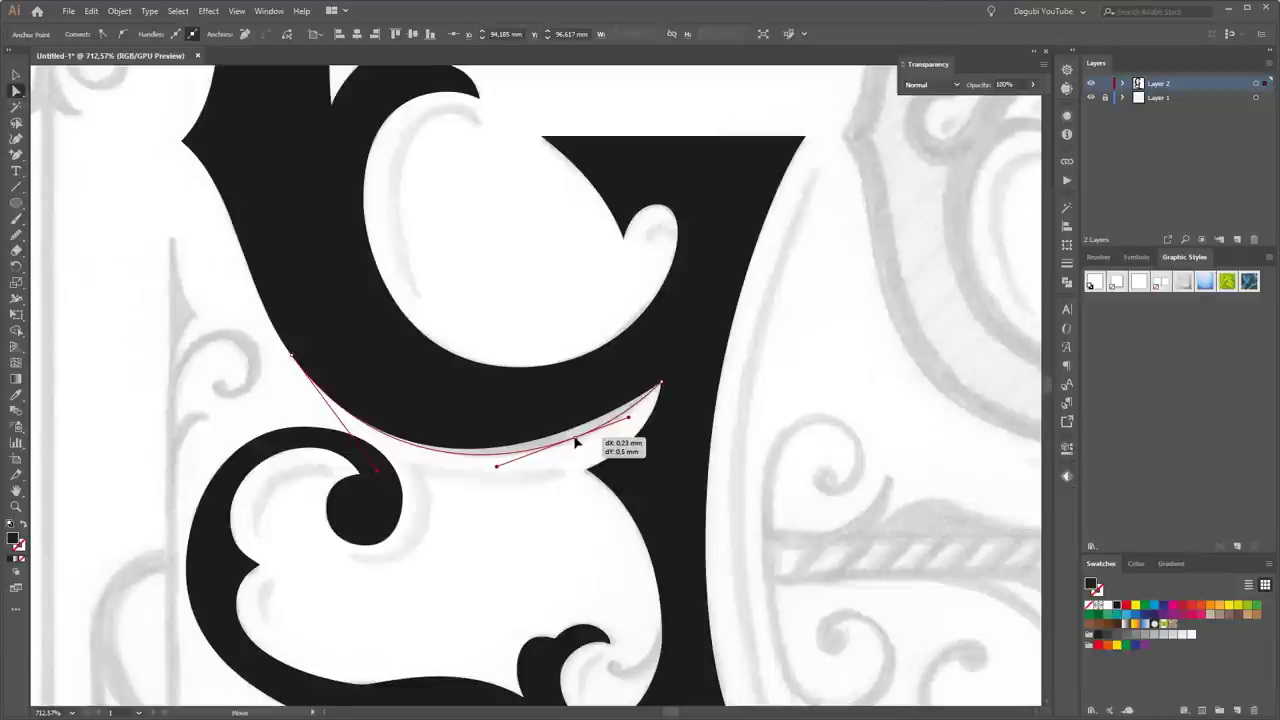
{"action": "left_click_drag", "start_coordinate": [576, 442], "coordinate": [576, 443]}
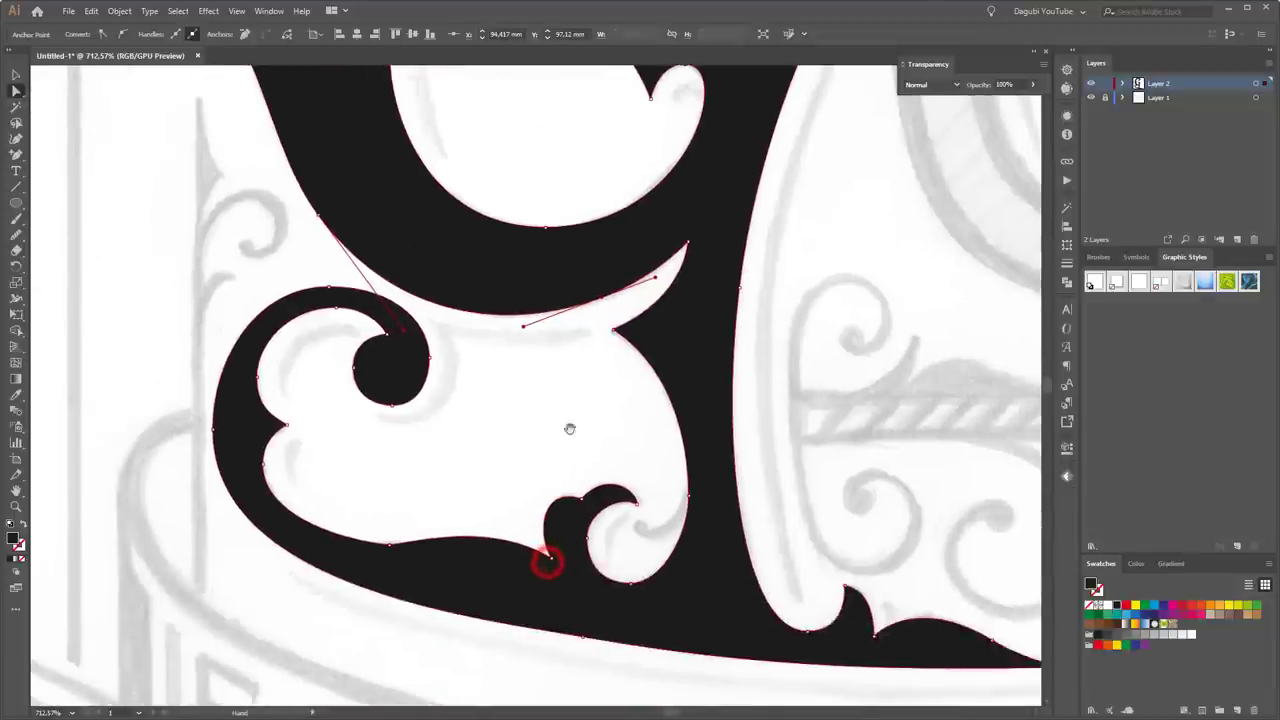
- Reshape the base bump by moving its anchor and lengthening handles to smooth the curve
{"action": "left_click_drag", "start_coordinate": [563, 551], "coordinate": [476, 522]}
{"action": "left_click", "coordinate": [465, 452]}
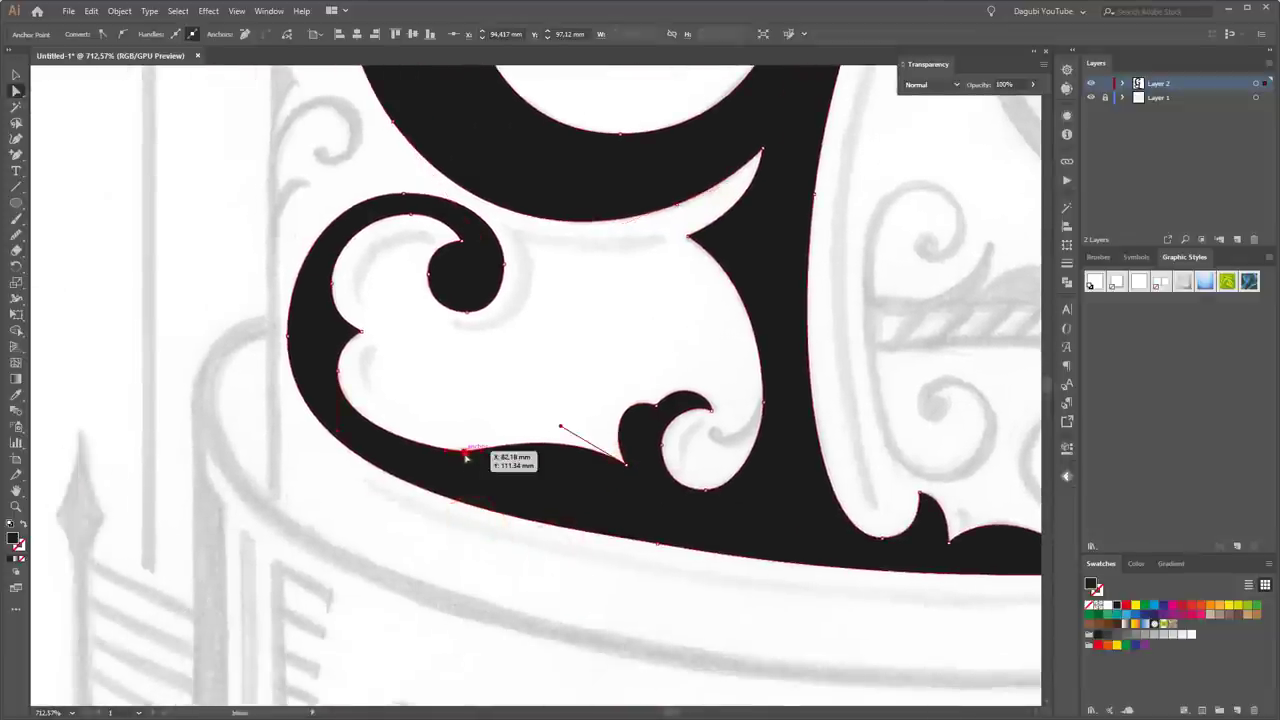
{"action": "scroll", "coordinate": [465, 478], "scroll_direction": "up", "scroll_amount": 3}
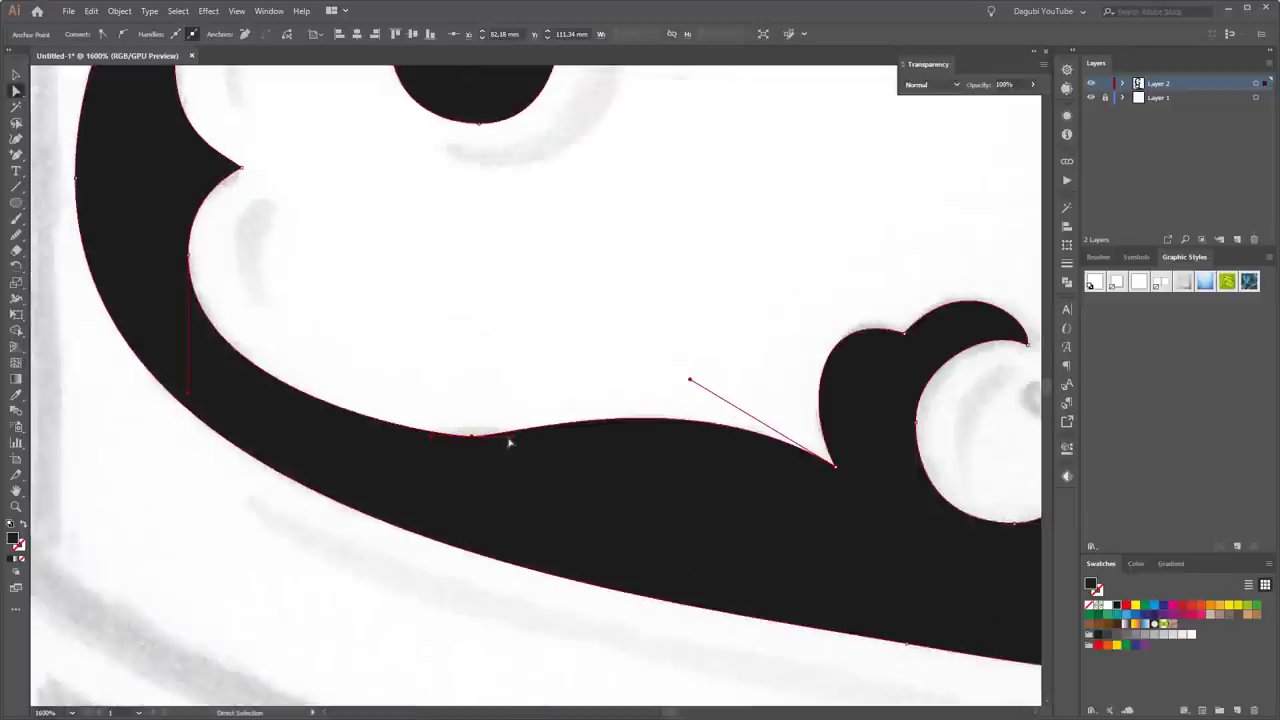
{"action": "left_click_drag", "start_coordinate": [514, 440], "coordinate": [612, 441]}
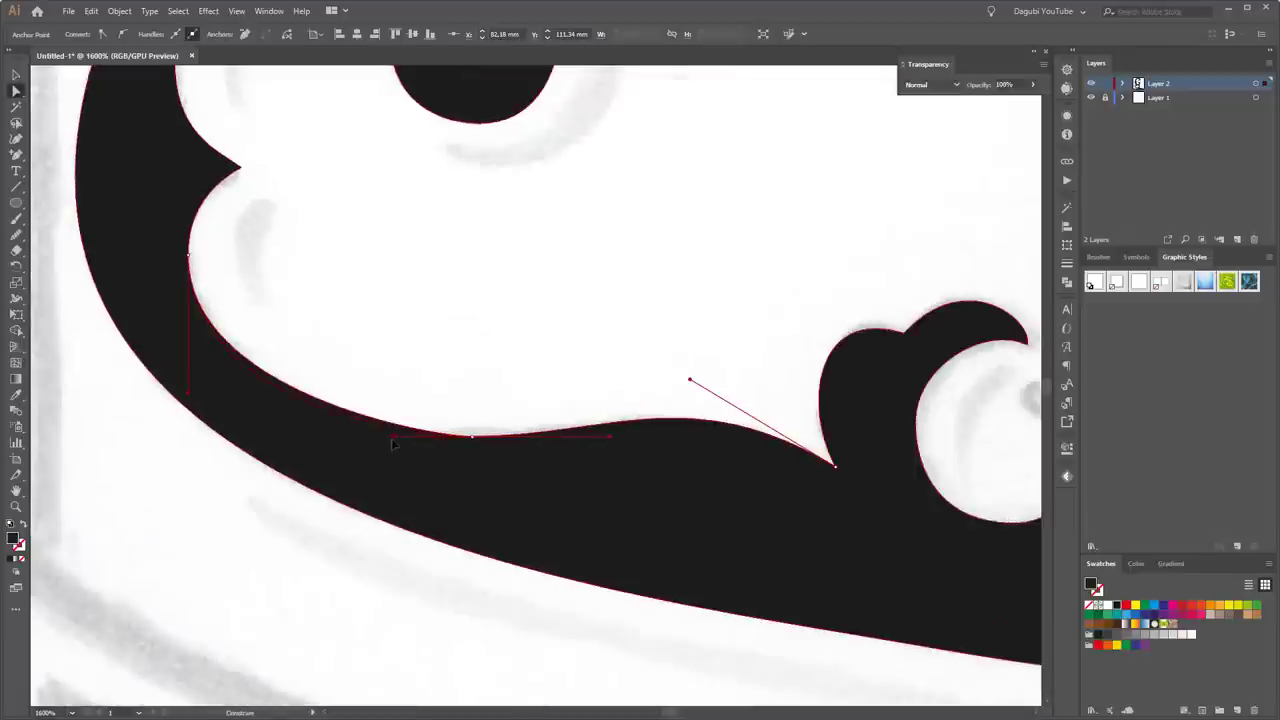
{"action": "left_click_drag", "start_coordinate": [189, 389], "coordinate": [190, 377]}
{"action": "left_click_drag", "start_coordinate": [834, 464], "coordinate": [721, 390]}
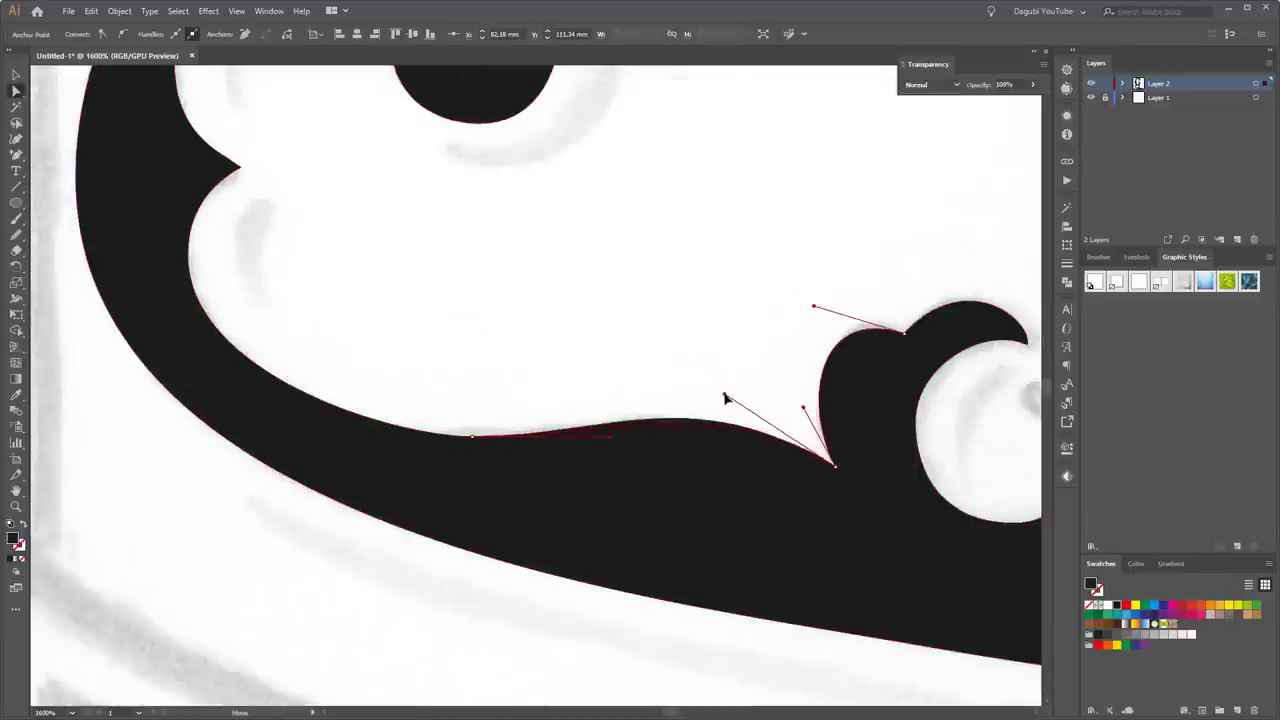
{"action": "left_click_drag", "start_coordinate": [473, 442], "coordinate": [473, 437]}
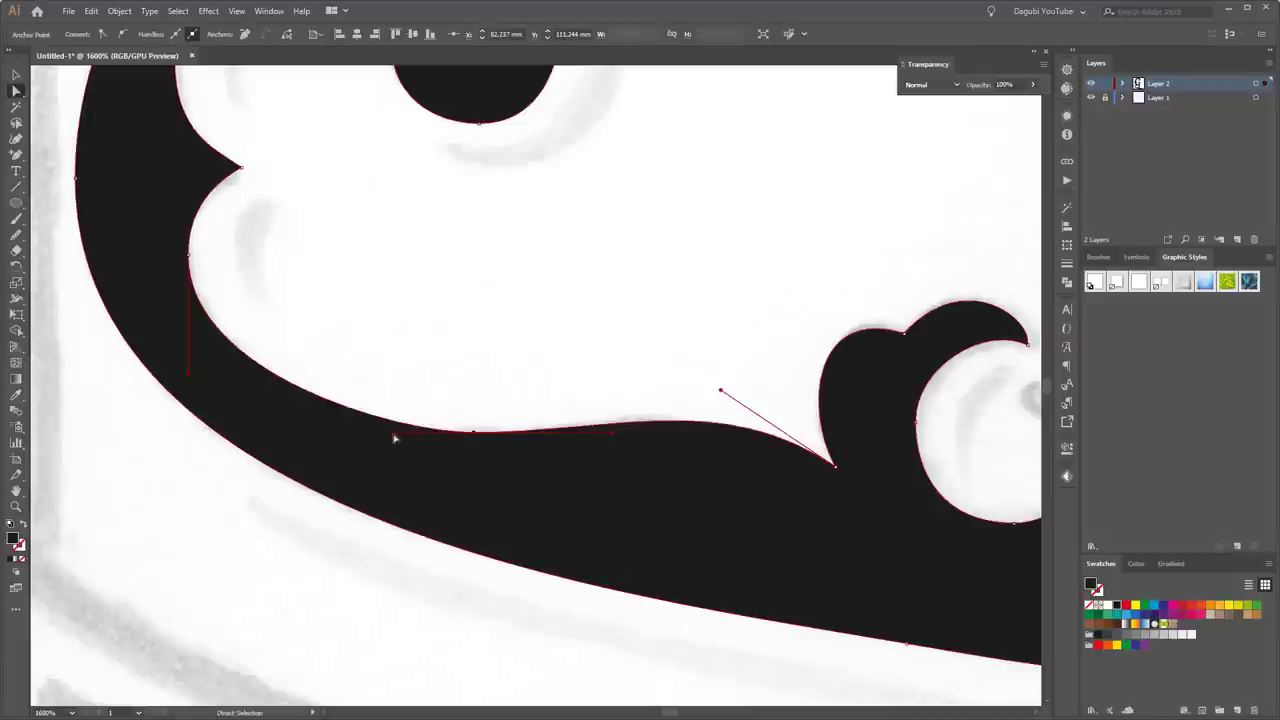
{"action": "left_click_drag", "start_coordinate": [392, 437], "coordinate": [357, 432]}
{"action": "scroll", "coordinate": [303, 414], "scroll_direction": "down", "scroll_amount": 5}
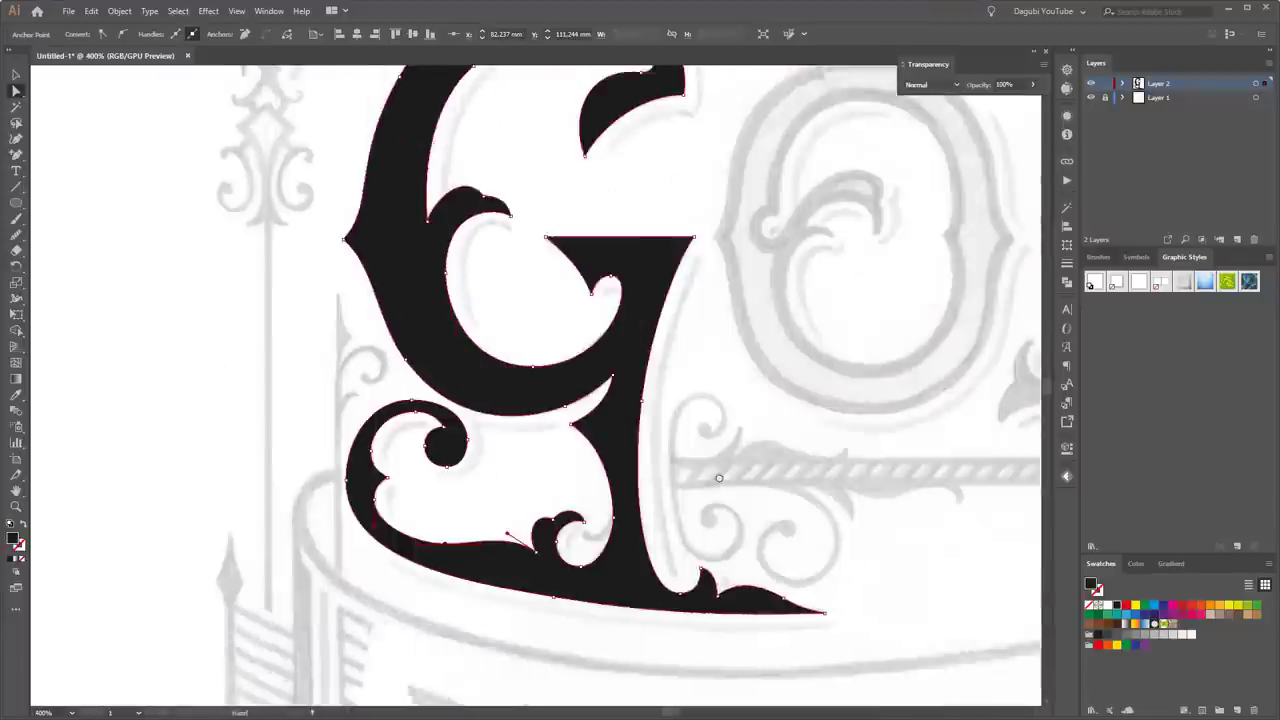
- Round the flourish's sharp right tip with a small corner radius
{"action": "scroll", "coordinate": [780, 430], "scroll_direction": "down", "scroll_amount": 3}
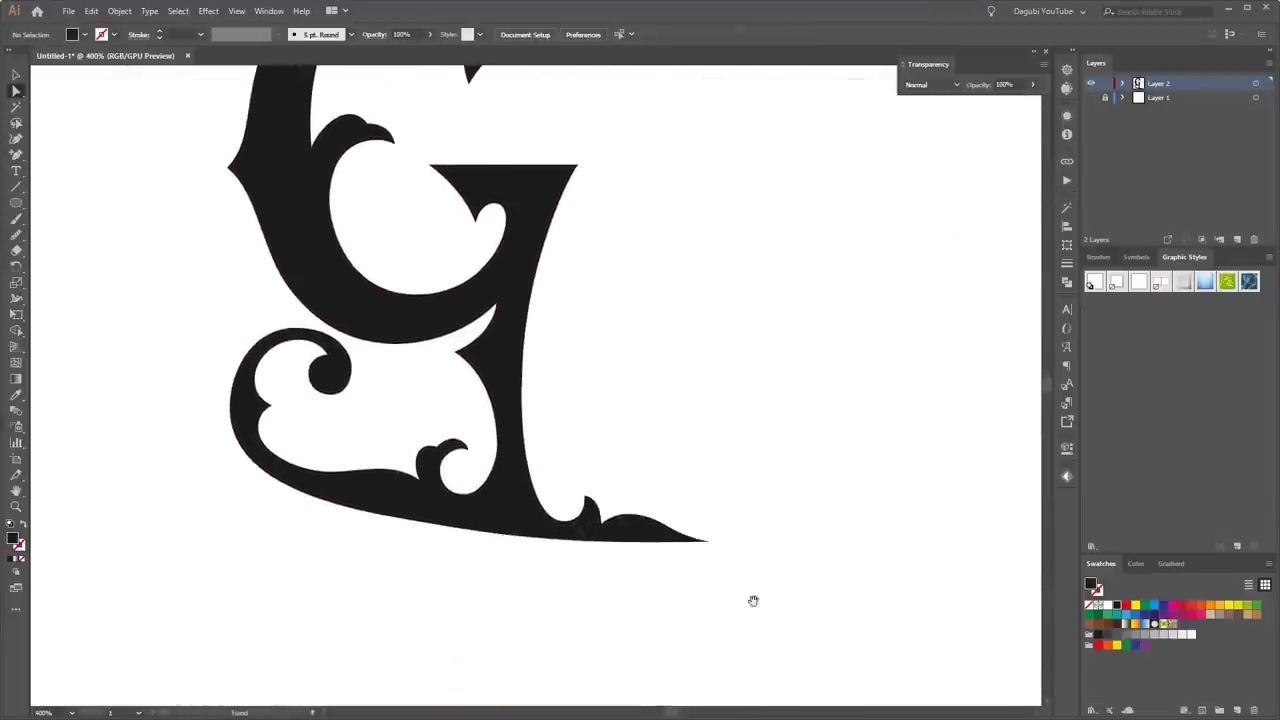
{"action": "scroll", "coordinate": [700, 548], "scroll_direction": "up", "scroll_amount": 4}
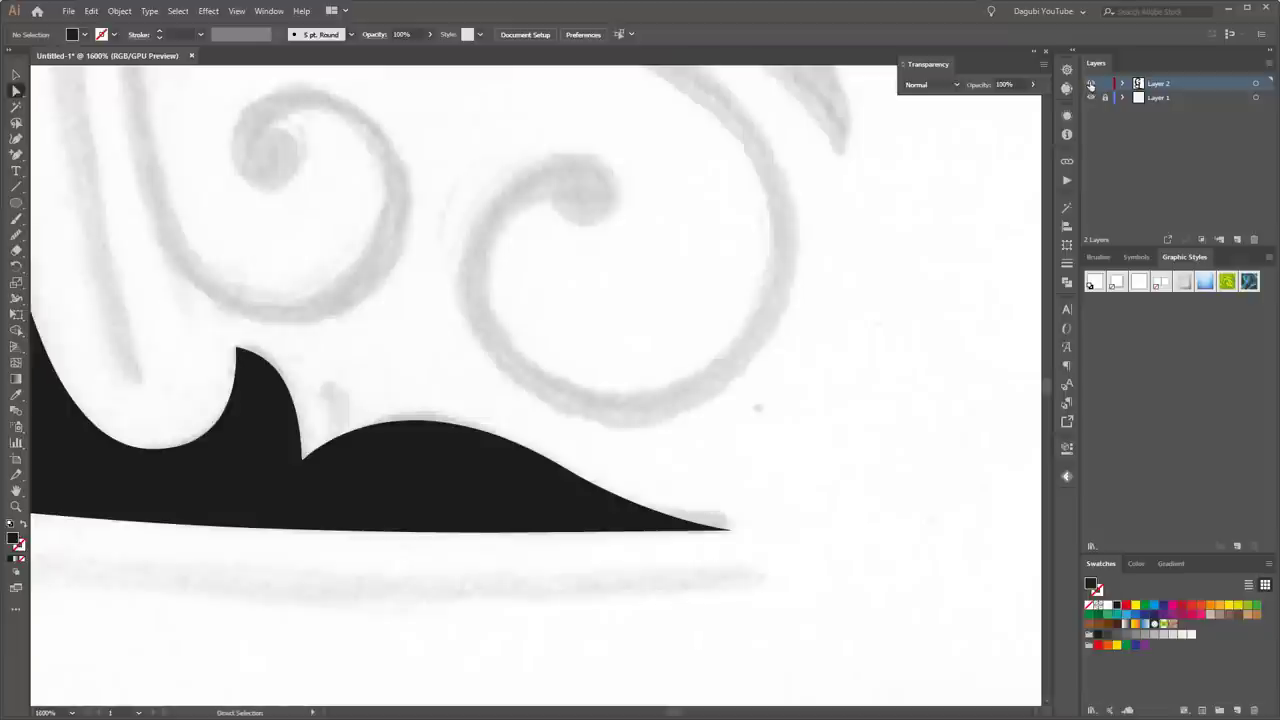
{"action": "left_click", "coordinate": [1092, 83]}
{"action": "left_click", "coordinate": [1092, 83]}
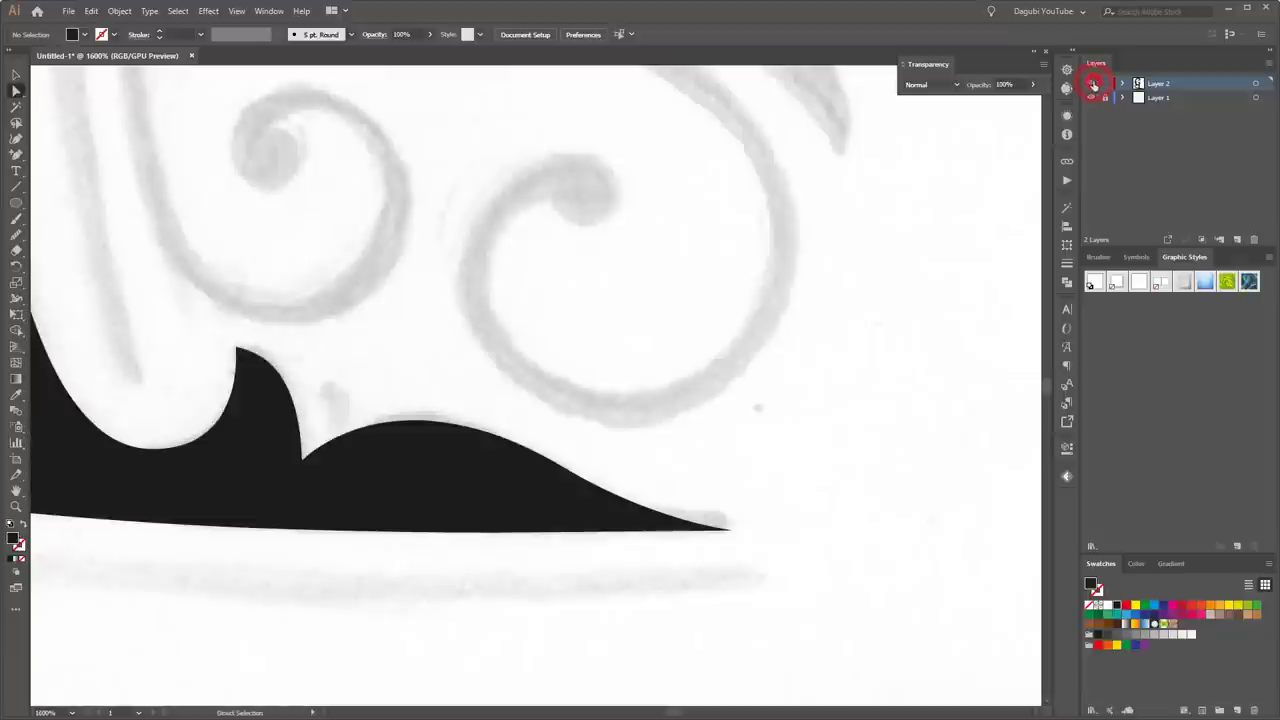
{"action": "left_click", "coordinate": [731, 530]}
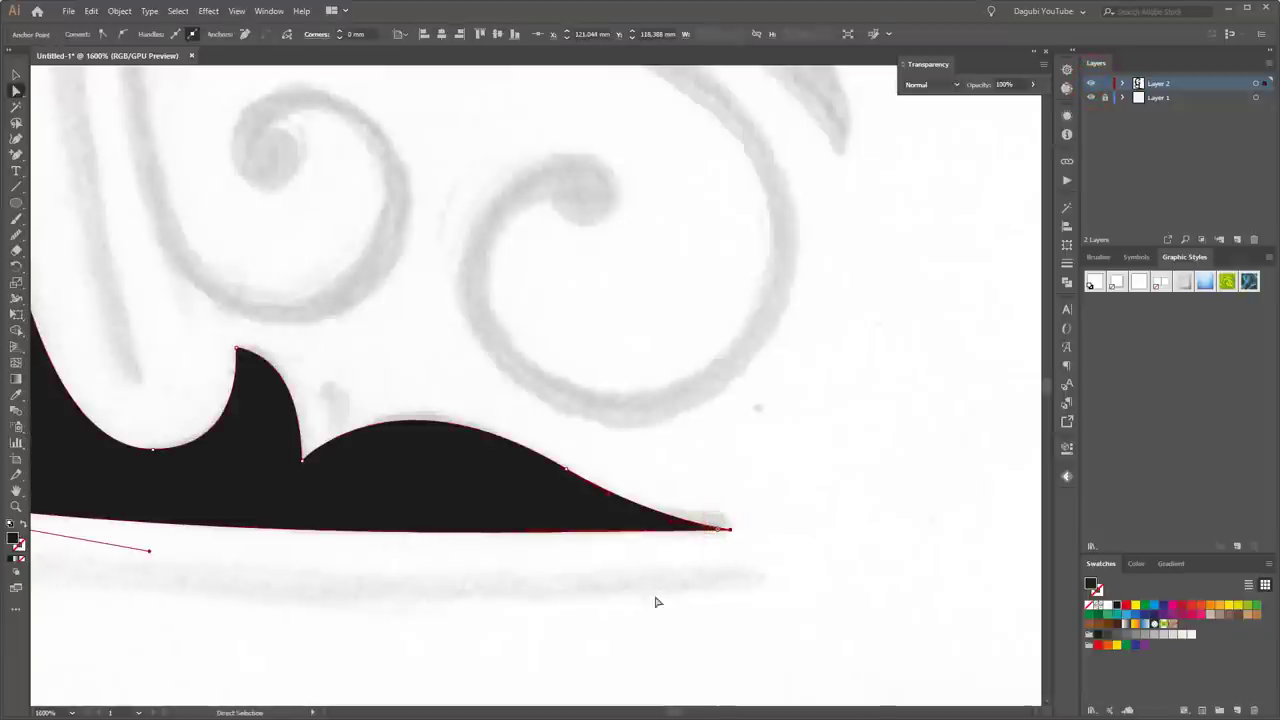
{"action": "scroll", "coordinate": [733, 531], "scroll_direction": "up", "scroll_amount": 1}
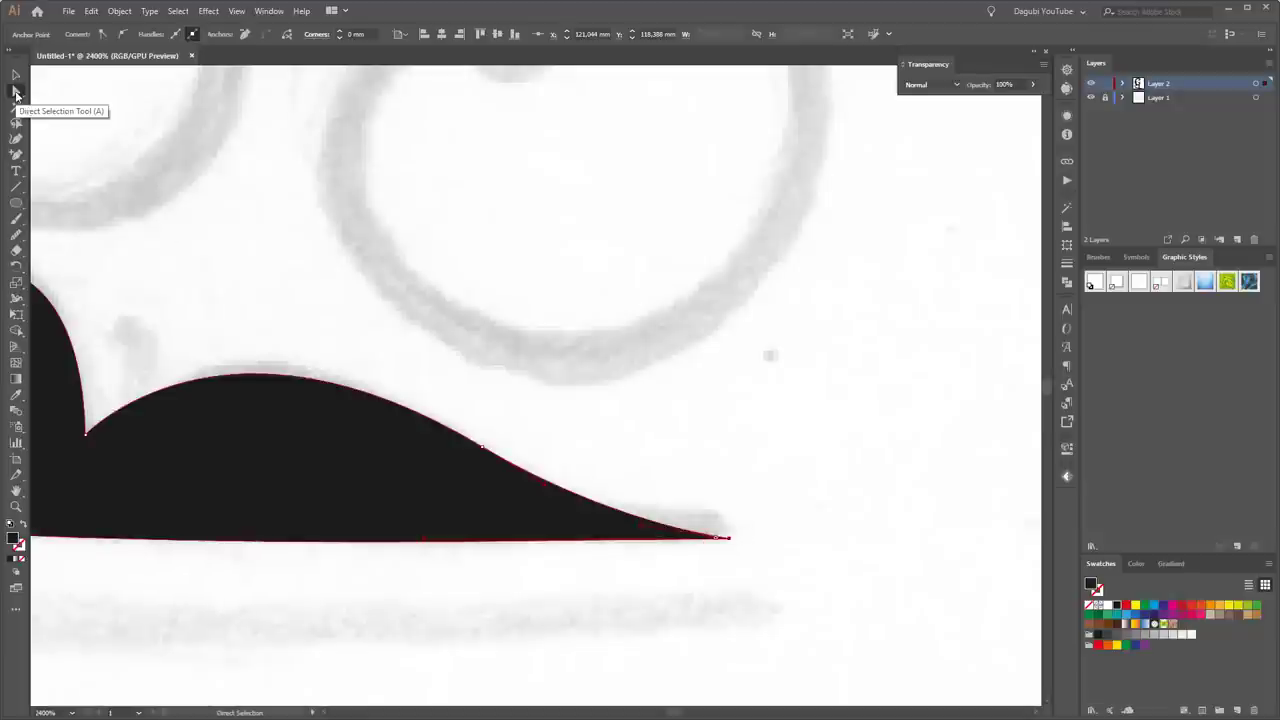
{"action": "scroll", "coordinate": [806, 366], "scroll_direction": "up", "scroll_amount": 1}
{"action": "scroll", "coordinate": [780, 521], "scroll_direction": "up", "scroll_amount": 1}
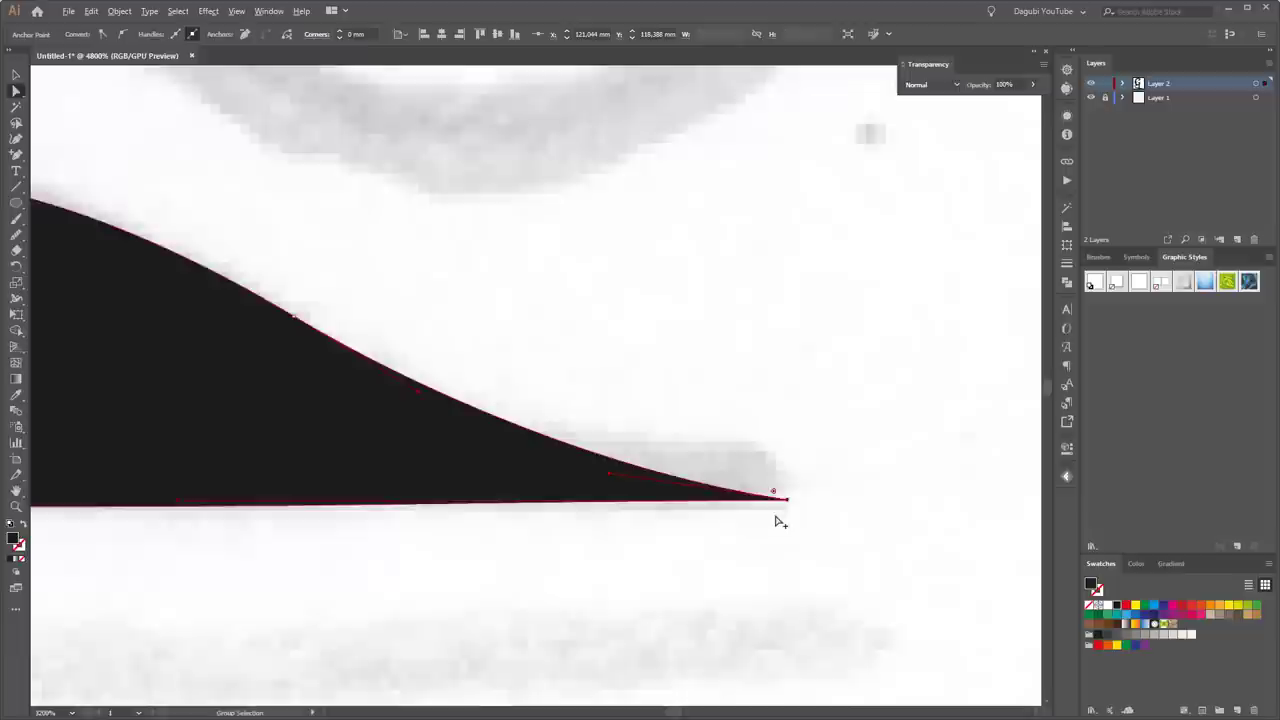
{"action": "scroll", "coordinate": [780, 521], "scroll_direction": "up", "scroll_amount": 1}
{"action": "left_click", "coordinate": [817, 476]}
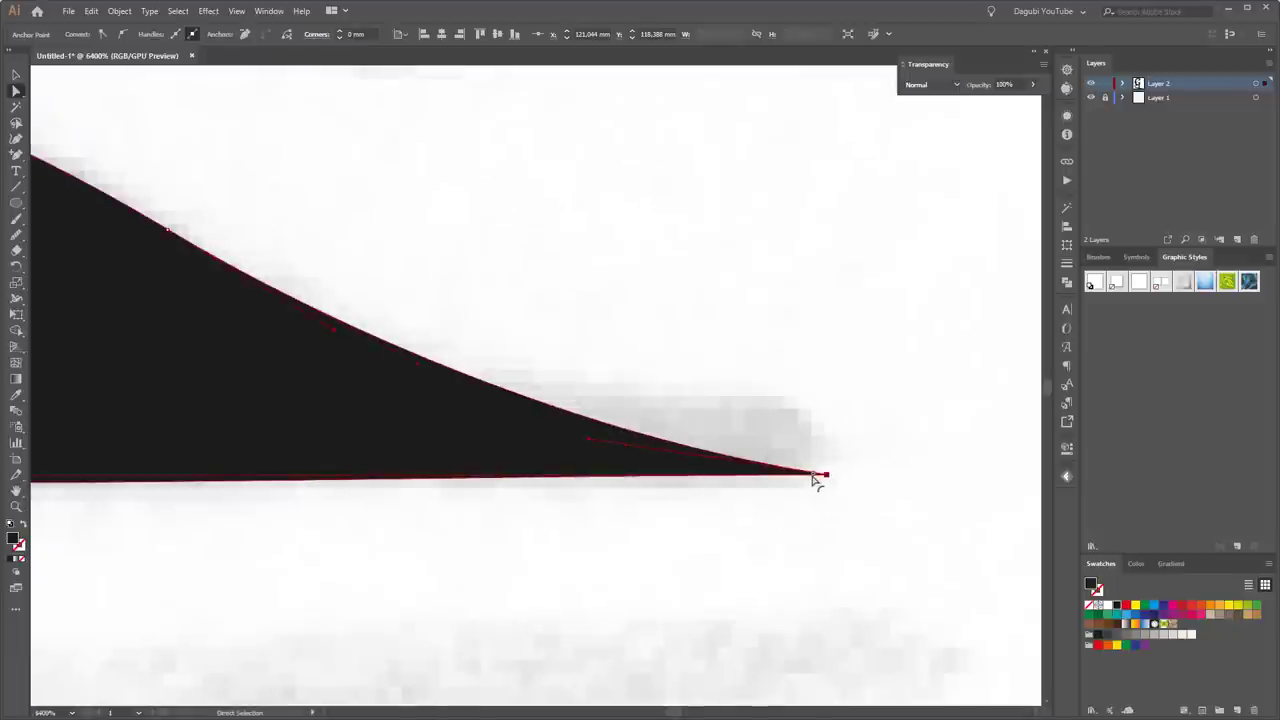
{"action": "left_click_drag", "start_coordinate": [812, 474], "coordinate": [191, 480]}
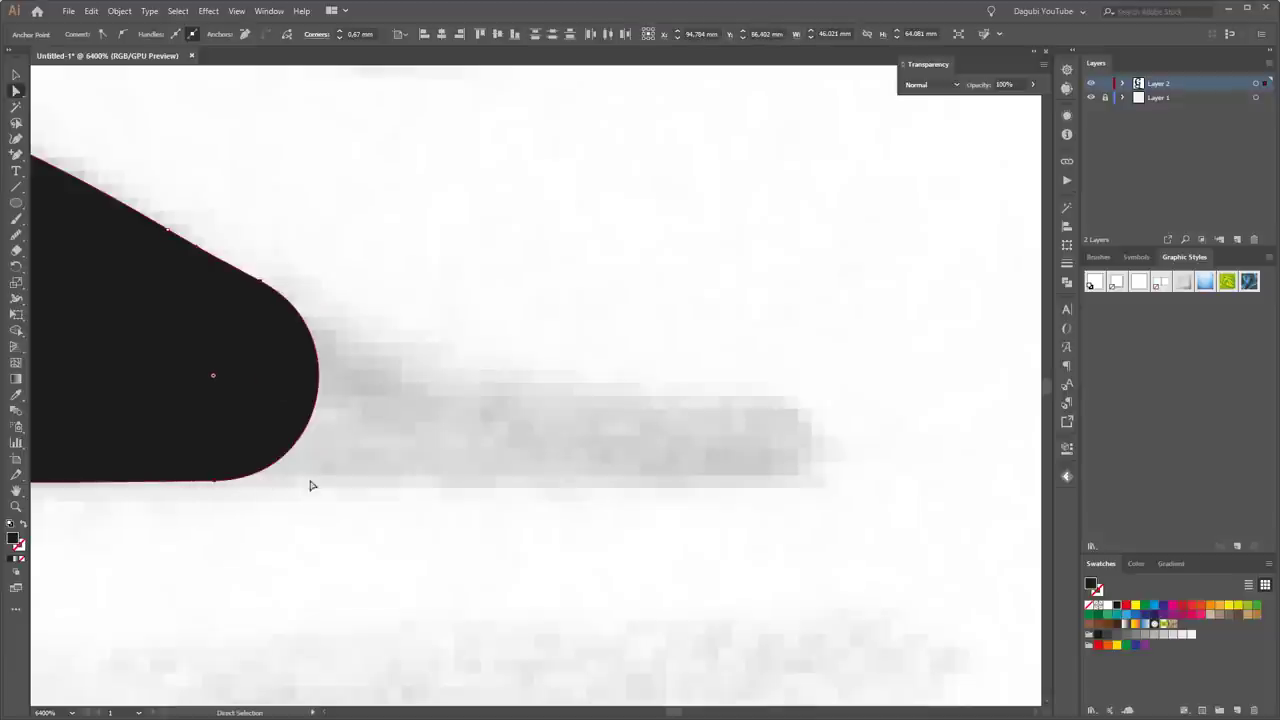
{"action": "mouse_move", "coordinate": [214, 376]}
{"action": "left_mouse_down"}
{"action": "mouse_move", "coordinate": [663, 457]}
{"action": "mouse_move", "coordinate": [591, 471]}
{"action": "left_mouse_up"}
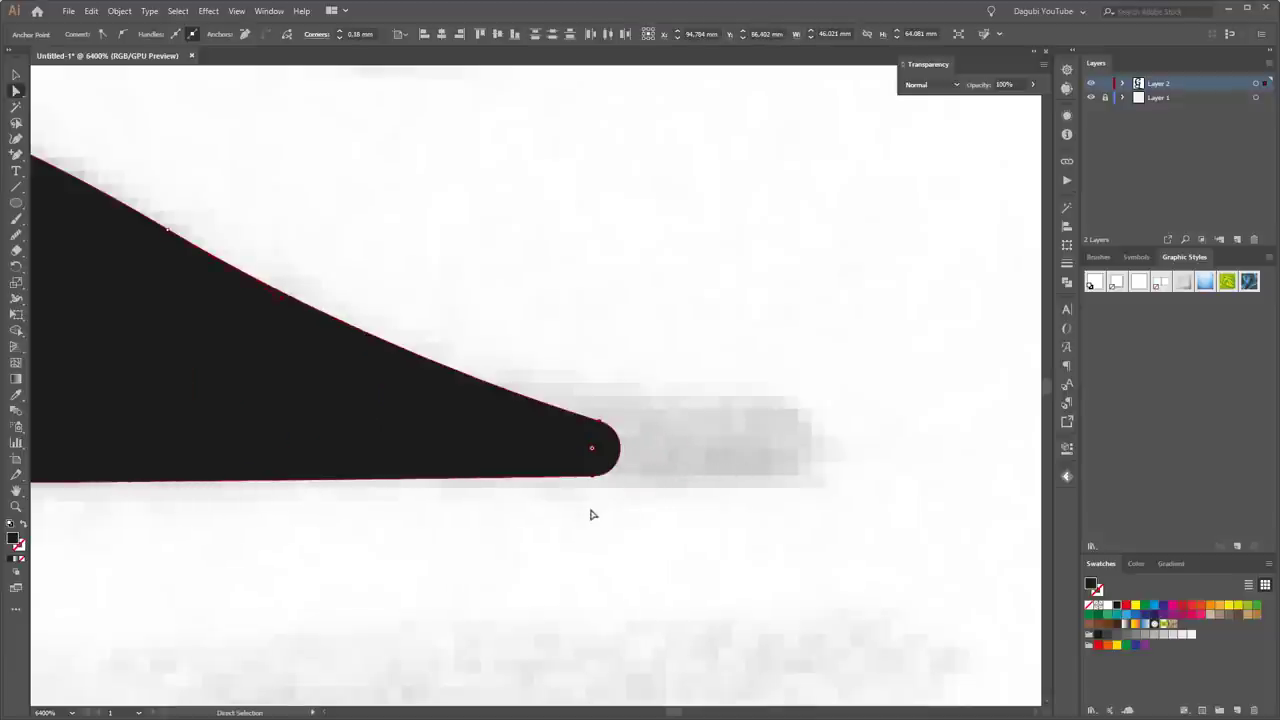
- Select the lower-left curl's anchors and smooth its lower outer curve
{"action": "scroll", "coordinate": [632, 570], "scroll_direction": "down", "scroll_amount": 3}
{"action": "scroll", "coordinate": [632, 570], "scroll_direction": "down", "scroll_amount": 3}
{"action": "left_click_drag", "start_coordinate": [580, 606], "coordinate": [778, 510]}
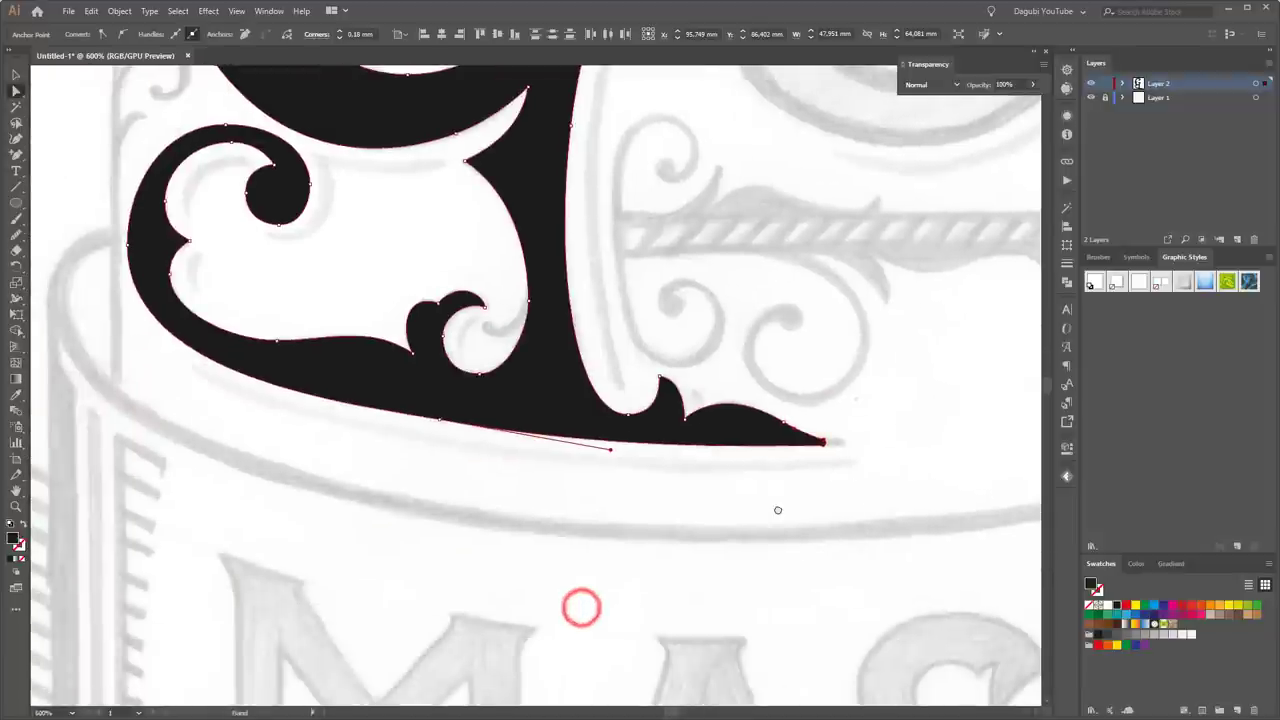
{"action": "left_click", "coordinate": [778, 510]}
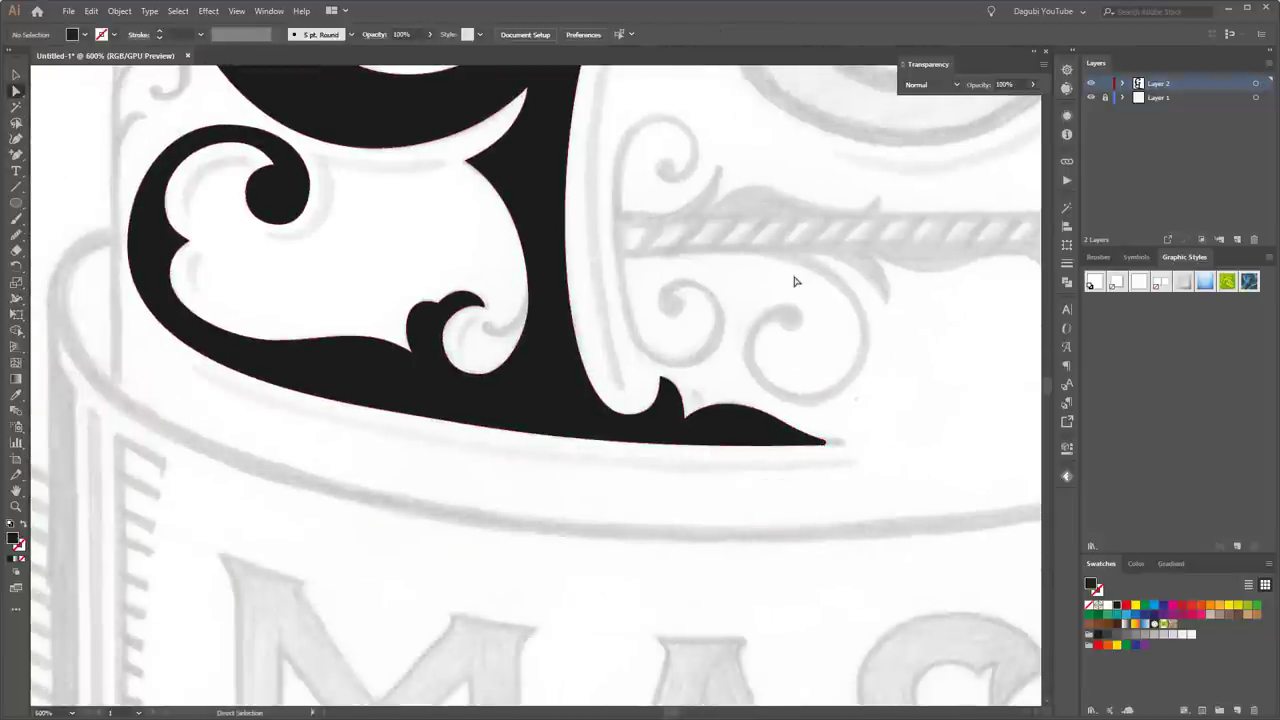
{"action": "scroll", "coordinate": [796, 245], "scroll_direction": "up", "scroll_amount": 5}
{"action": "scroll", "coordinate": [643, 537], "scroll_direction": "up", "scroll_amount": 5}
{"action": "scroll", "coordinate": [643, 537], "scroll_direction": "up", "scroll_amount": 3}
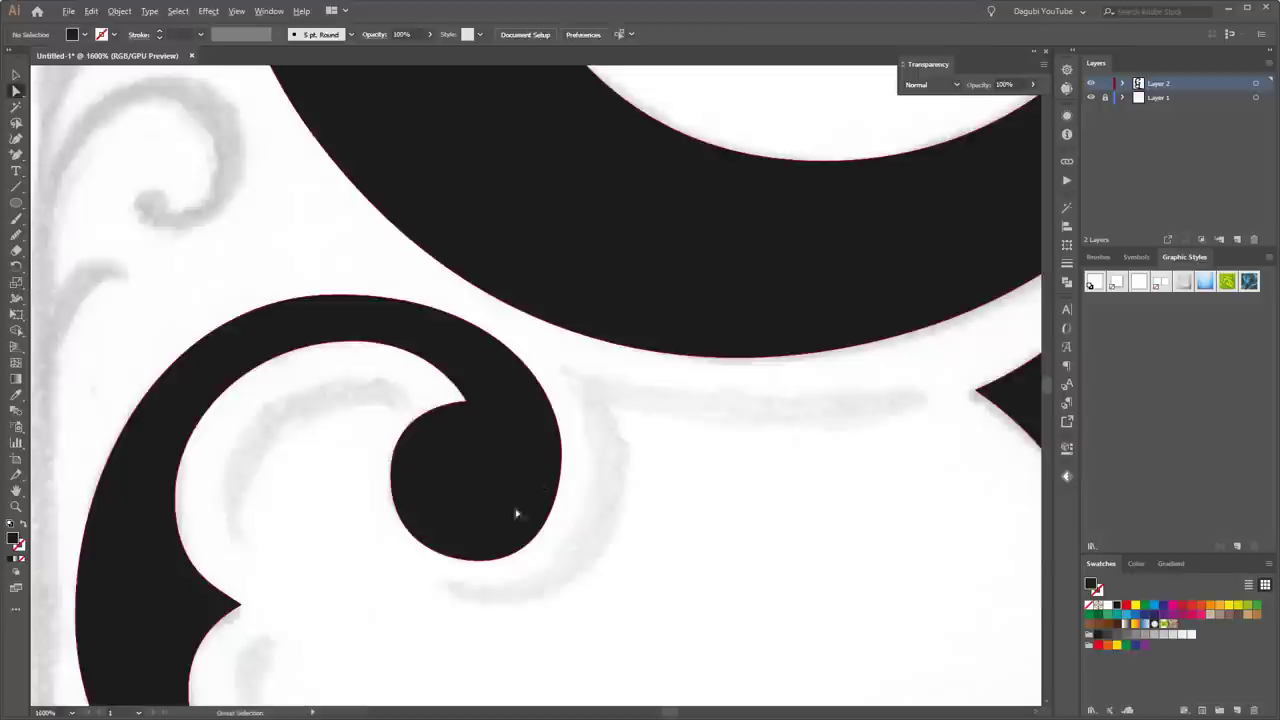
{"action": "left_click", "coordinate": [514, 514]}
{"action": "left_click", "coordinate": [336, 297]}
{"action": "left_click", "coordinate": [478, 560]}
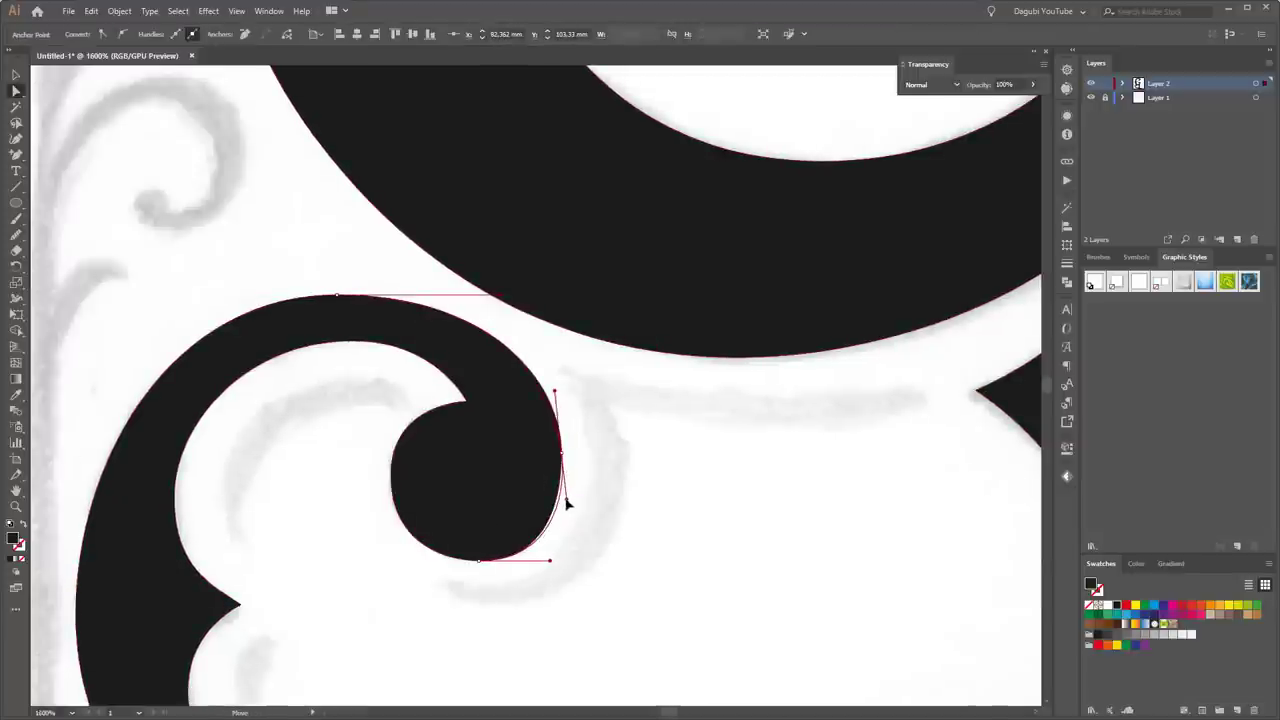
{"action": "left_click_drag", "start_coordinate": [548, 560], "coordinate": [544, 562]}
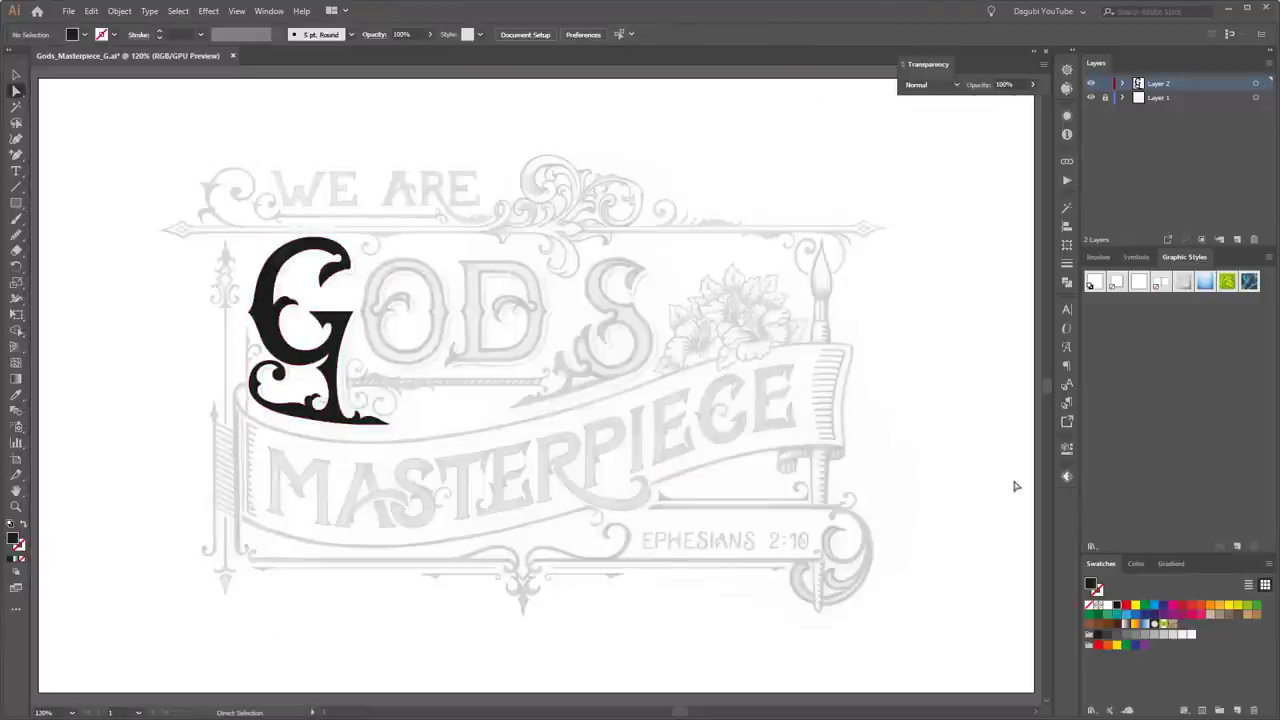
- Duplicate Layer 2, renaming the original Backup and the copy G
{"action": "mouse_move", "coordinate": [1173, 86]}
{"action": "left_mouse_down"}
{"action": "mouse_move", "coordinate": [1197, 84]}
{"action": "mouse_move", "coordinate": [1237, 239]}
{"action": "left_mouse_up"}
{"action": "double_click", "coordinate": [1161, 97]}
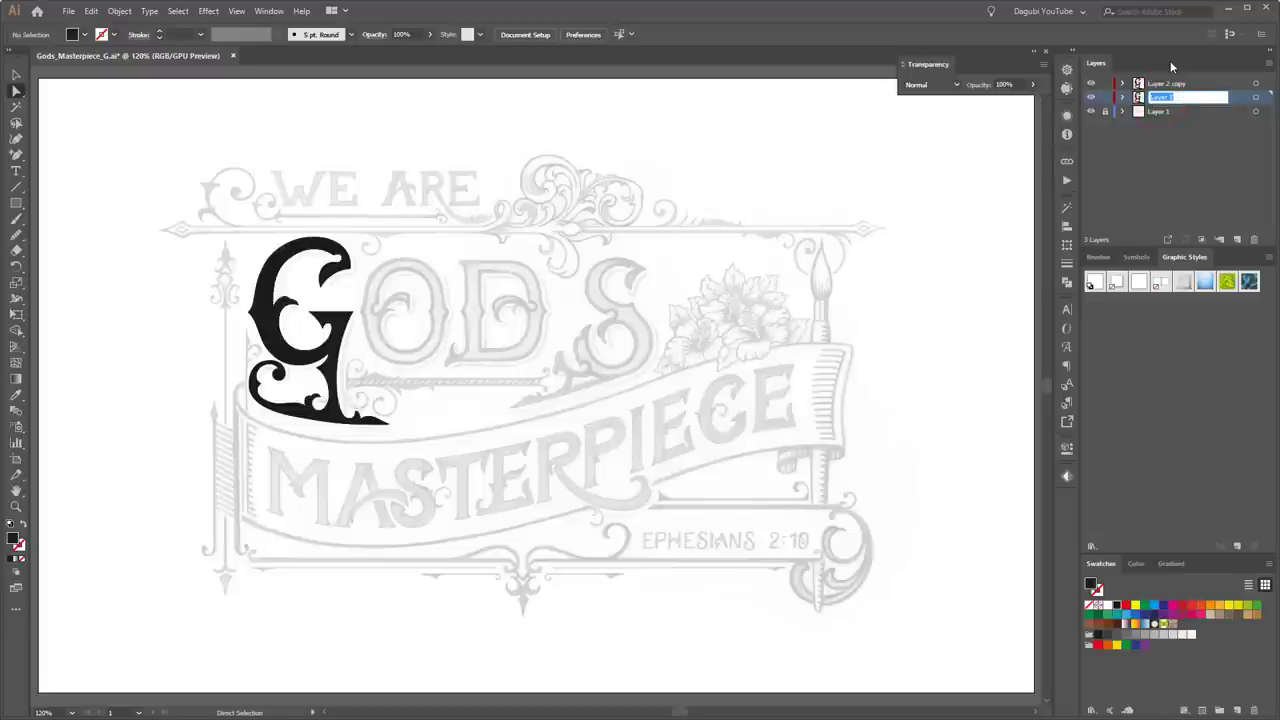
{"action": "type", "text": "Bl"}
{"action": "key", "text": "Return"}
{"action": "left_click", "coordinate": [1160, 87]}
{"action": "double_click", "coordinate": [1160, 84]}
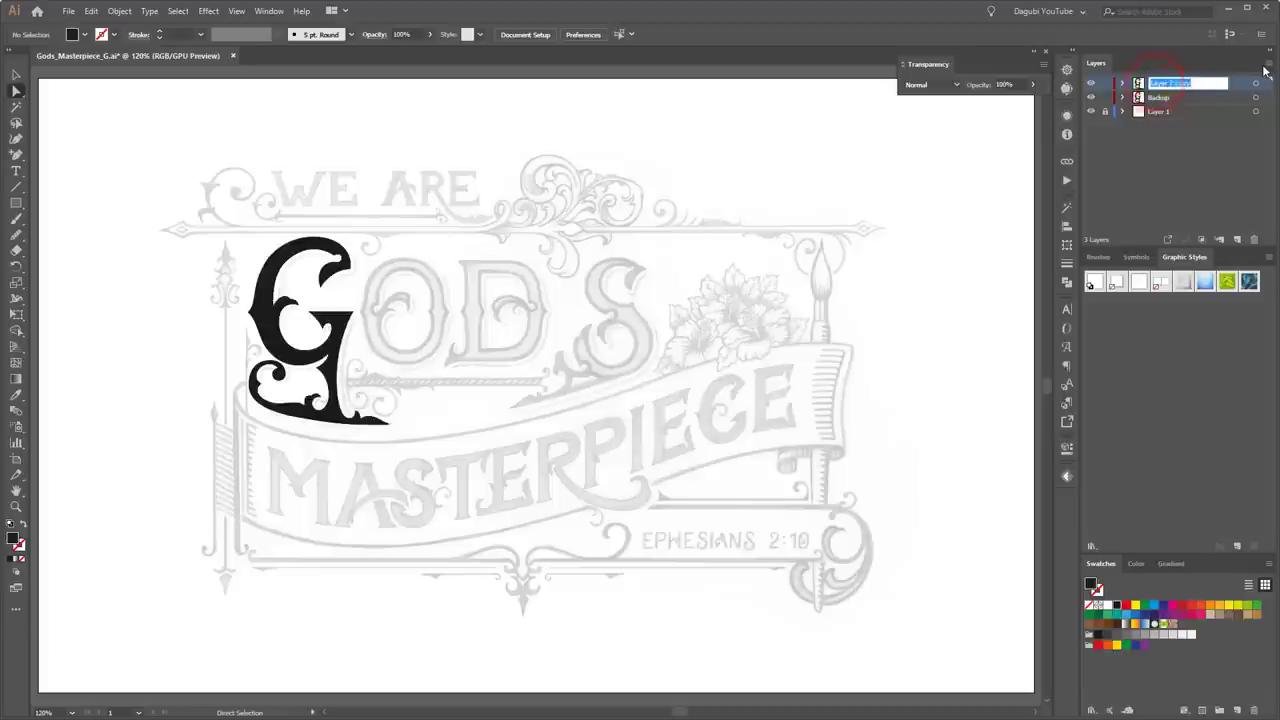
{"action": "type", "text": "S"}
{"action": "key", "text": "Return"}
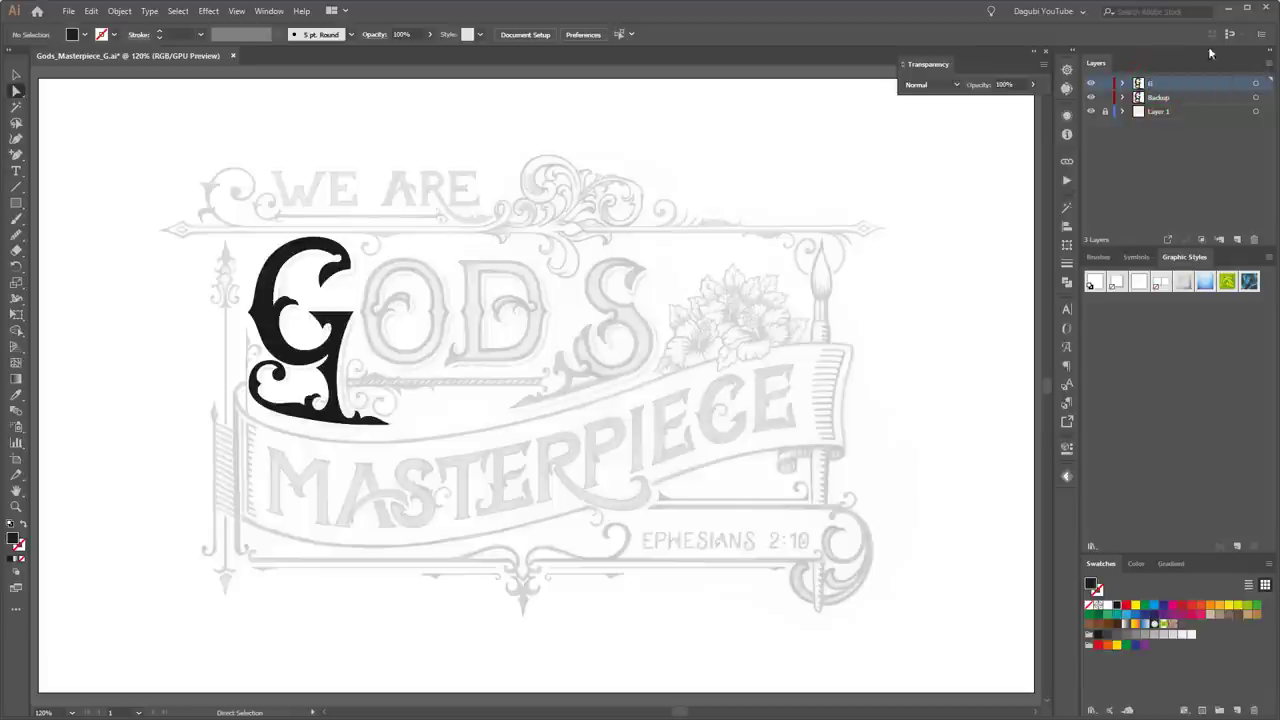
- Lock the Backup layer and target the G path inside layer G
{"action": "left_click", "coordinate": [1105, 97]}
{"action": "left_click", "coordinate": [1122, 83]}
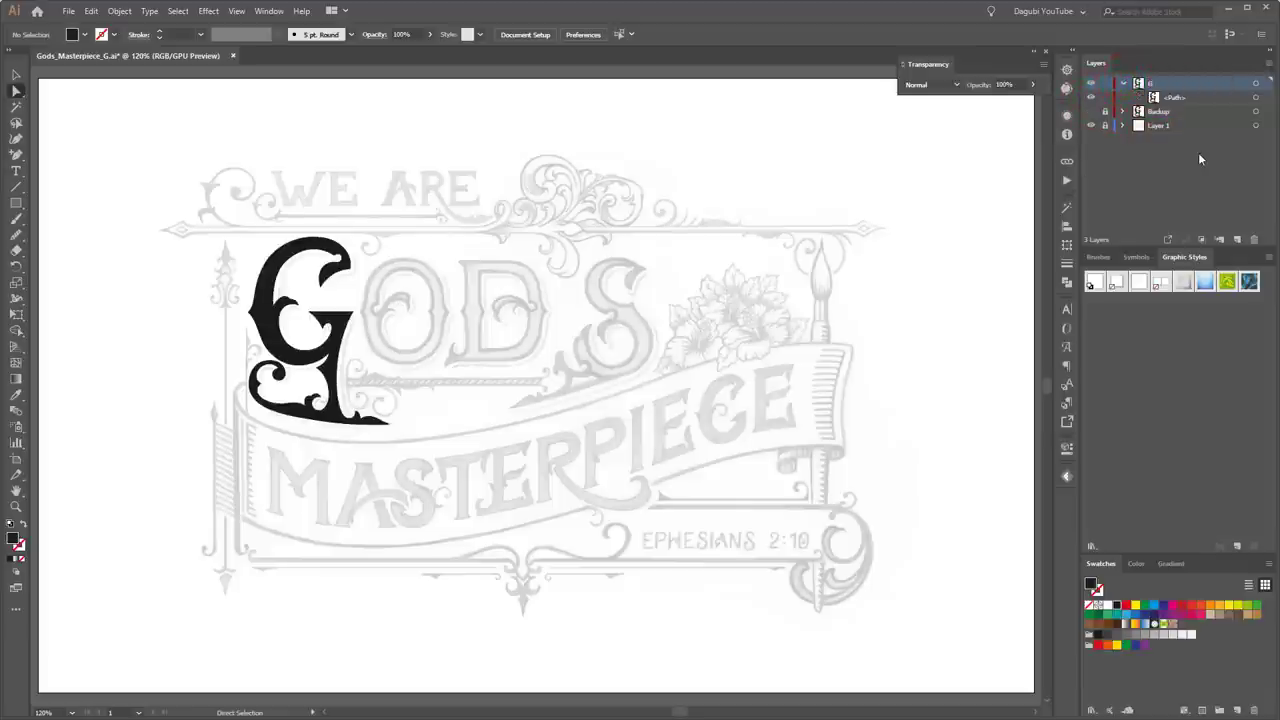
{"action": "left_click", "coordinate": [1192, 98]}
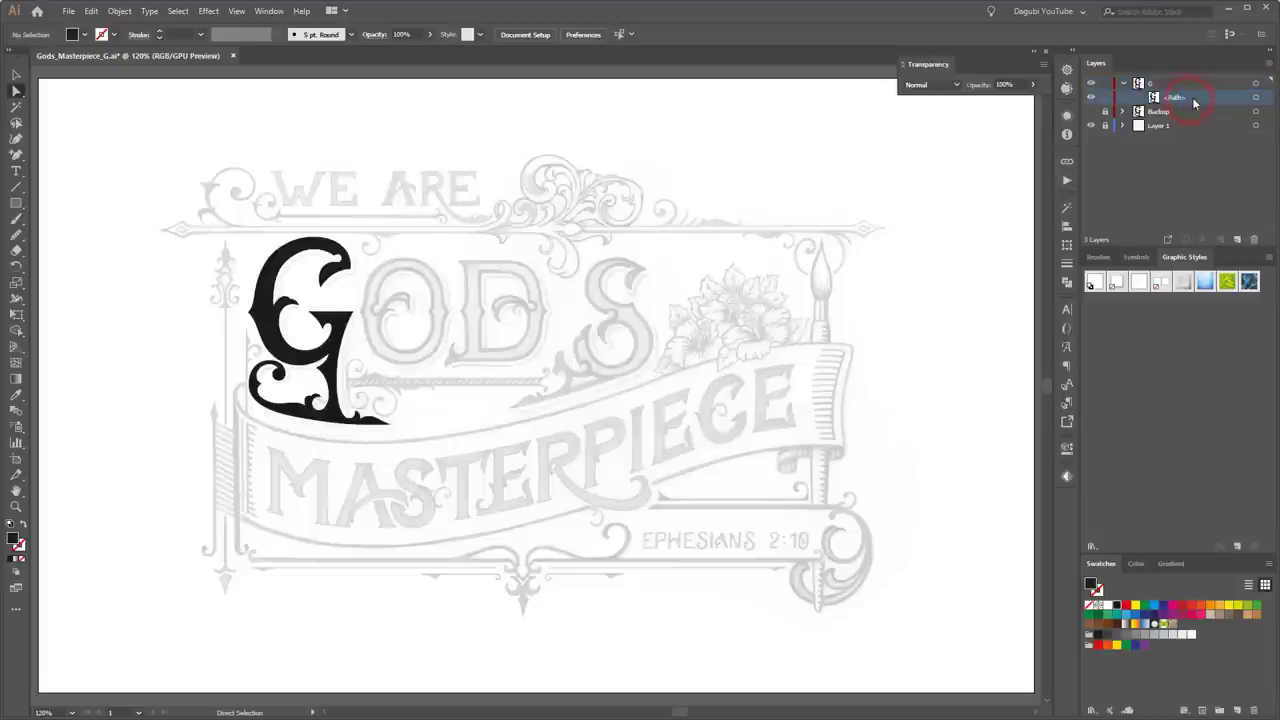
{"action": "left_click", "coordinate": [1256, 98]}
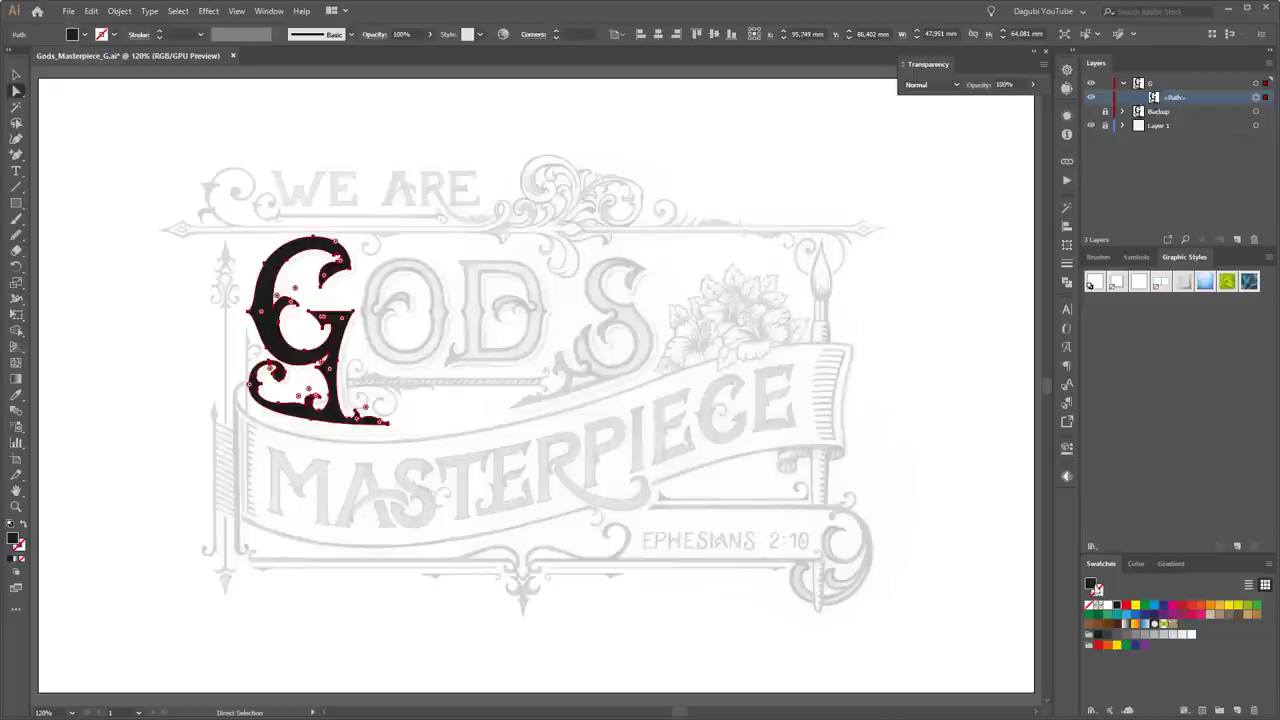
- Set the G's fill to None and swap fill and stroke, leaving a 1 pt outline
{"action": "left_click", "coordinate": [1089, 605]}
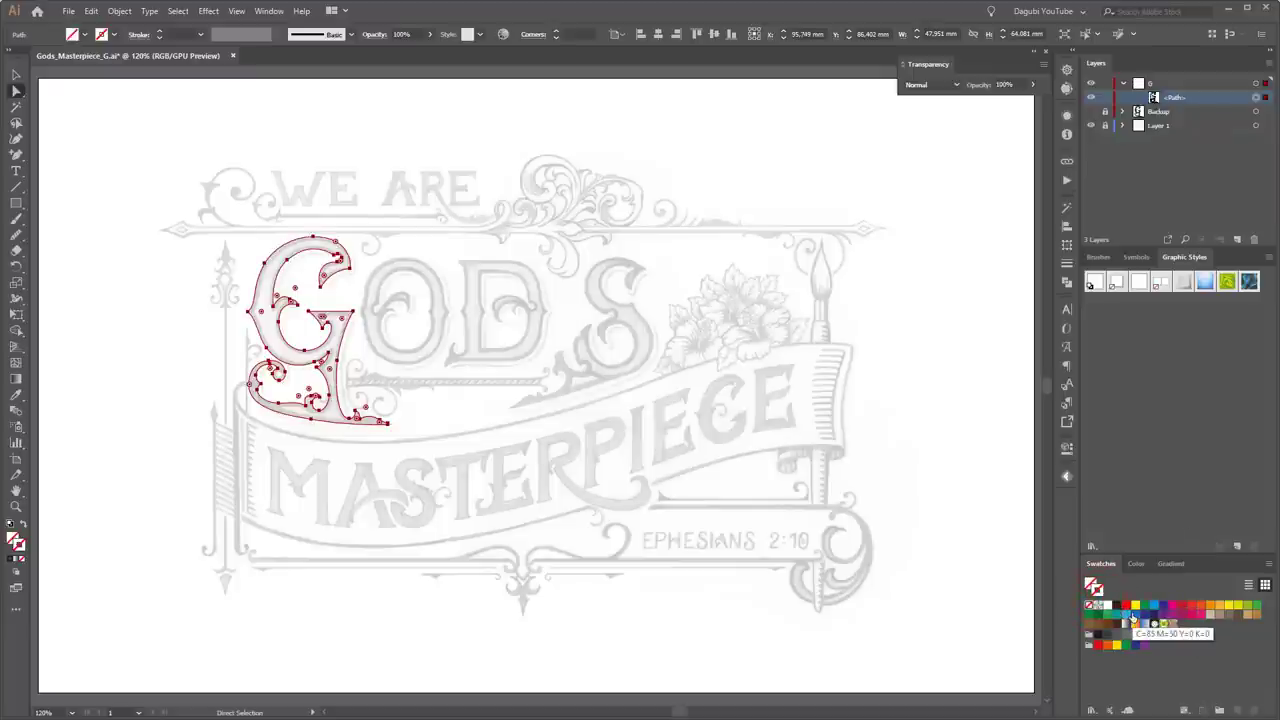
{"action": "key", "text": "x"}
{"action": "left_click", "coordinate": [1237, 615]}
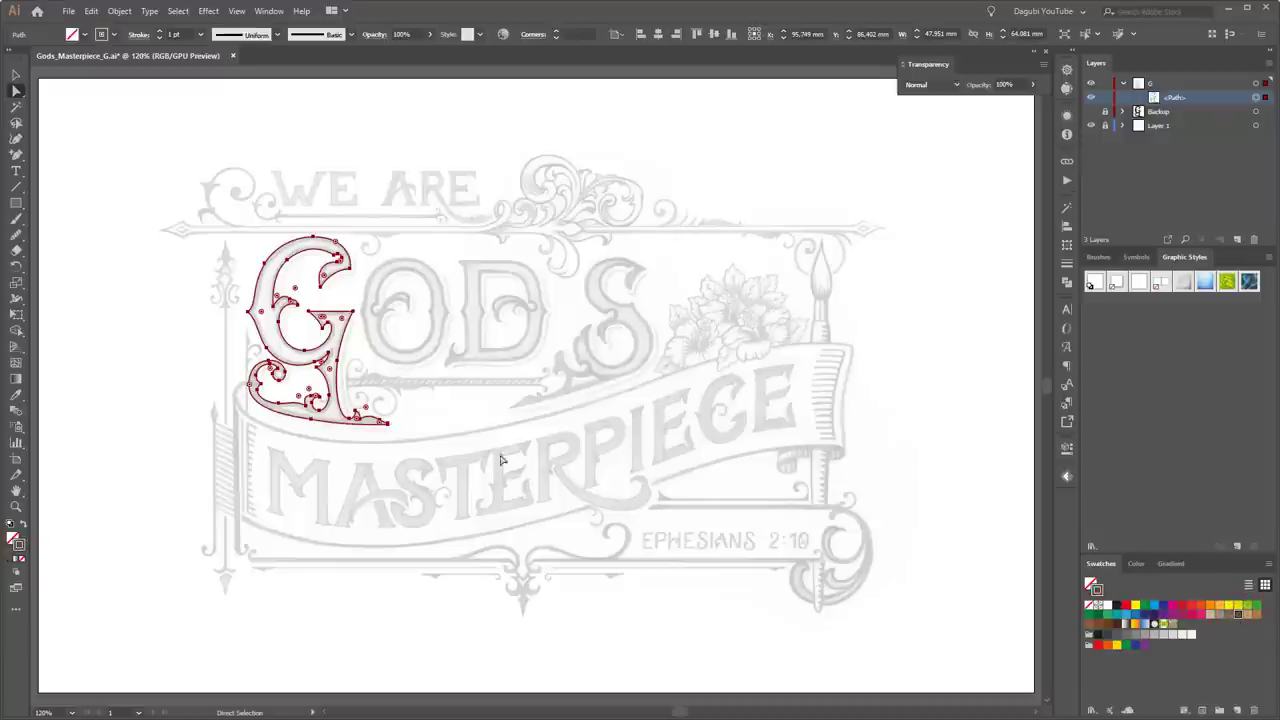
{"action": "scroll", "coordinate": [270, 303], "scroll_direction": "up", "scroll_amount": 5}
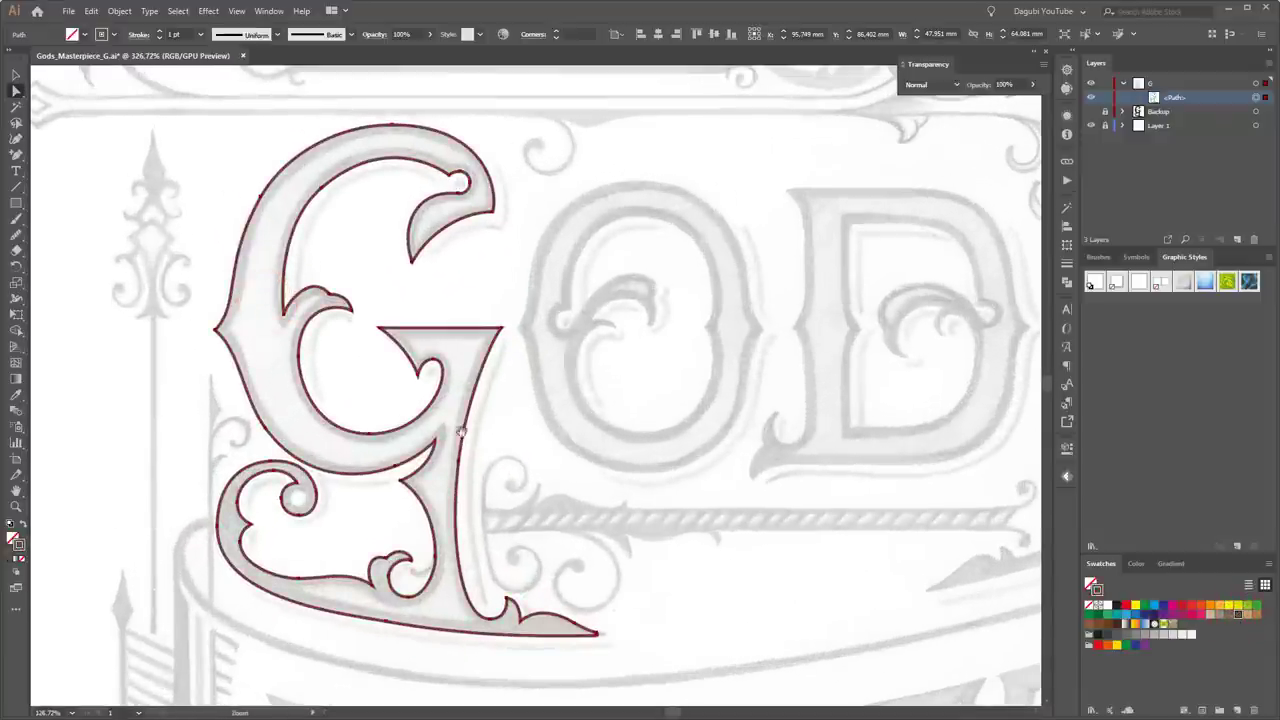
{"action": "left_click_drag", "start_coordinate": [265, 300], "coordinate": [554, 434]}
{"action": "scroll", "coordinate": [634, 400], "scroll_direction": "up", "scroll_amount": 1}
{"action": "key", "text": "a"}
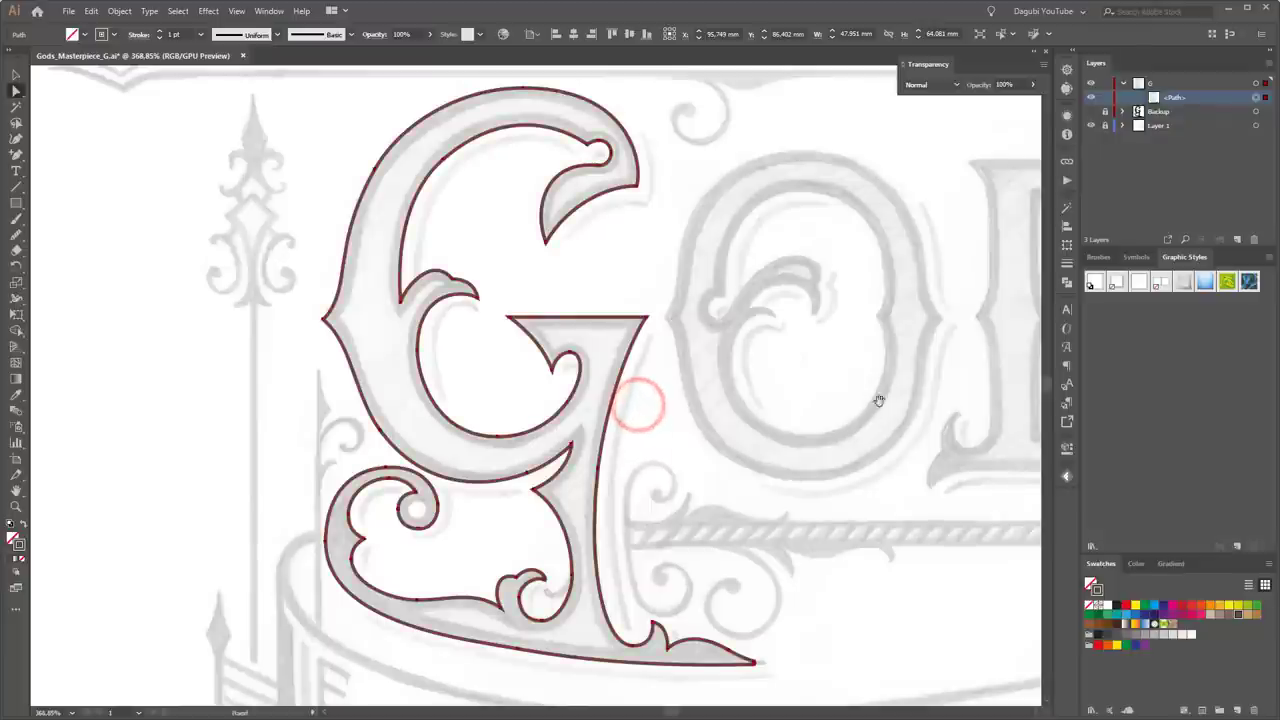
{"action": "left_click", "coordinate": [1066, 266]}
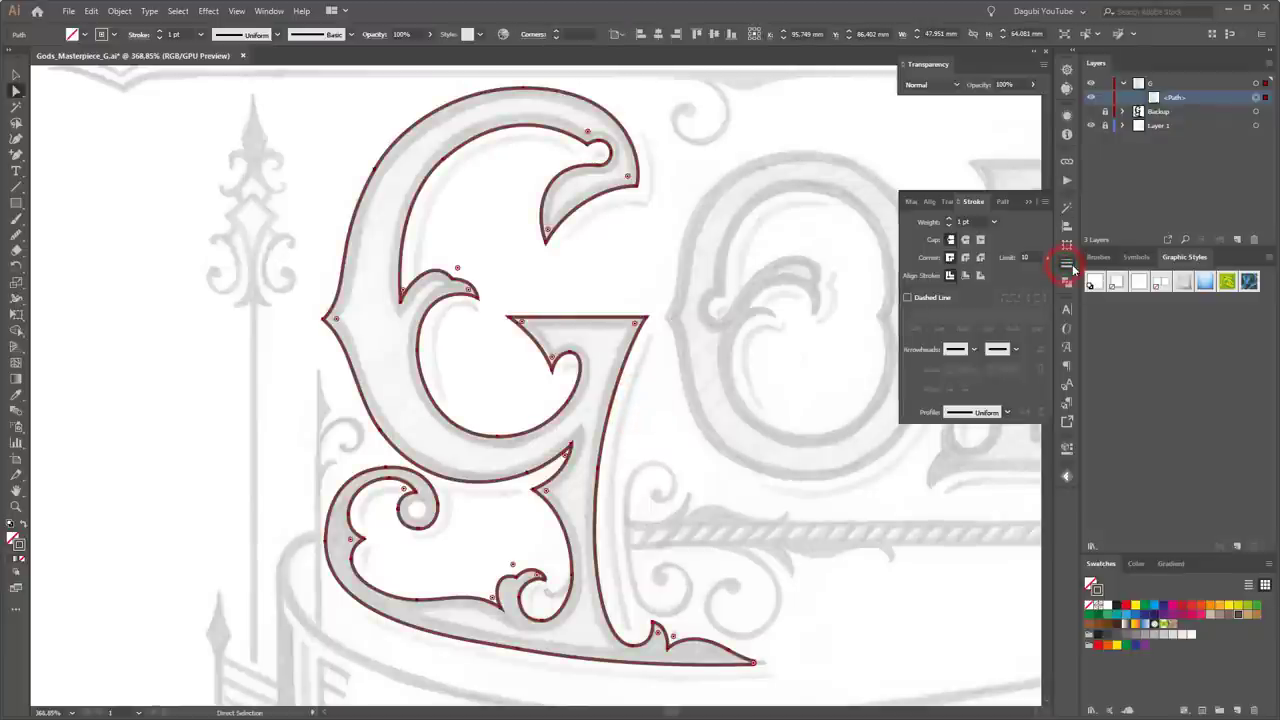
- Align the G's stroke inside, set it to 3 pt, and use Round Join corners
{"action": "left_click", "coordinate": [965, 276]}
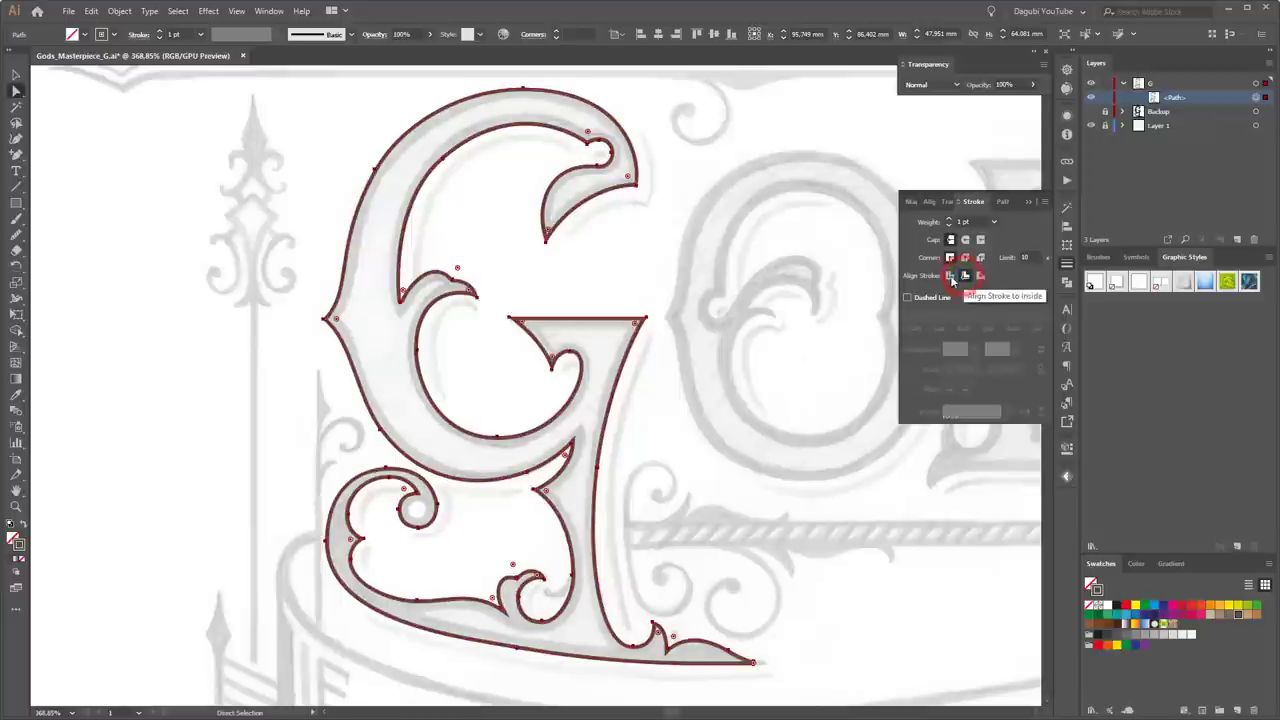
{"action": "left_click", "coordinate": [950, 222]}
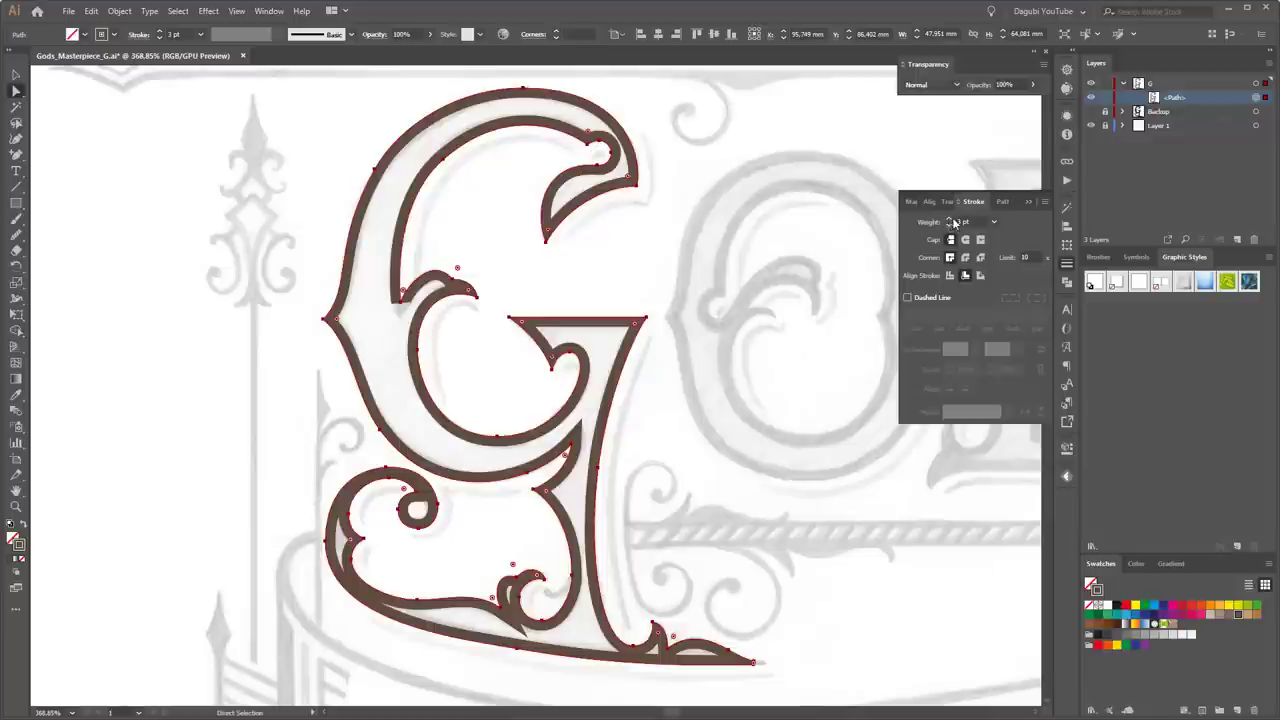
{"action": "left_click", "coordinate": [948, 226]}
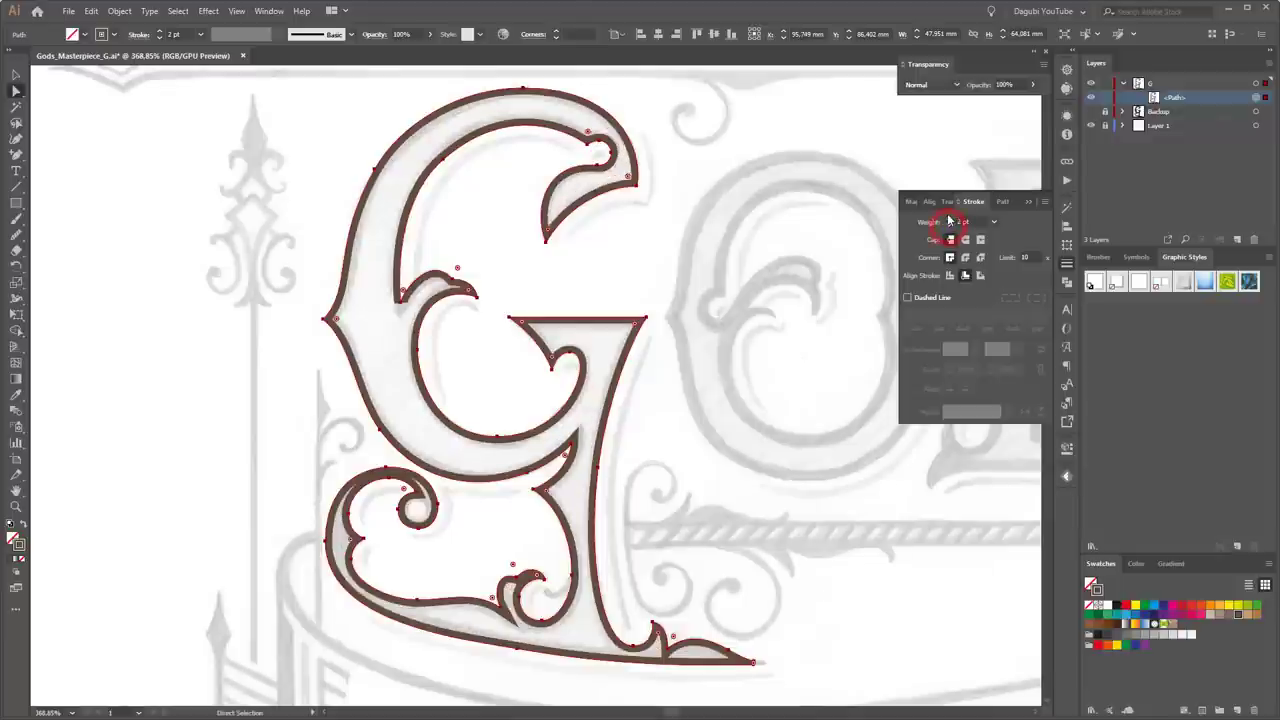
{"action": "left_click", "coordinate": [948, 219]}
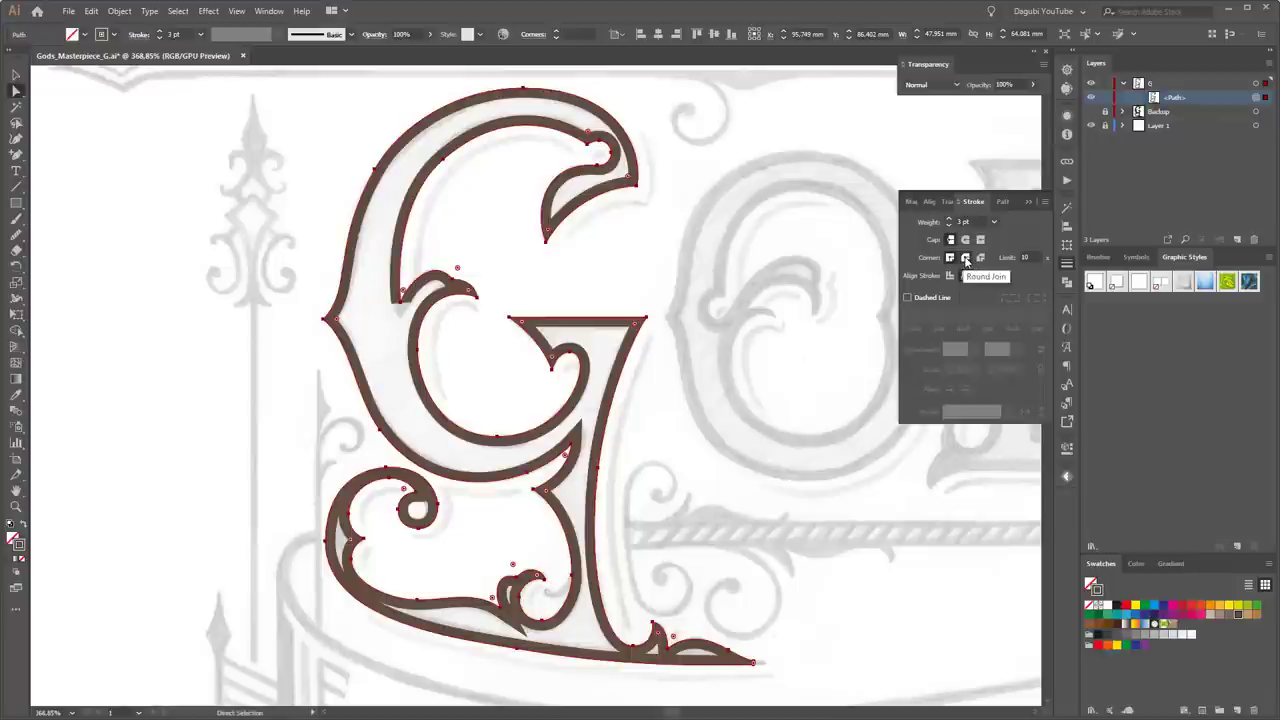
{"action": "left_click", "coordinate": [965, 259]}
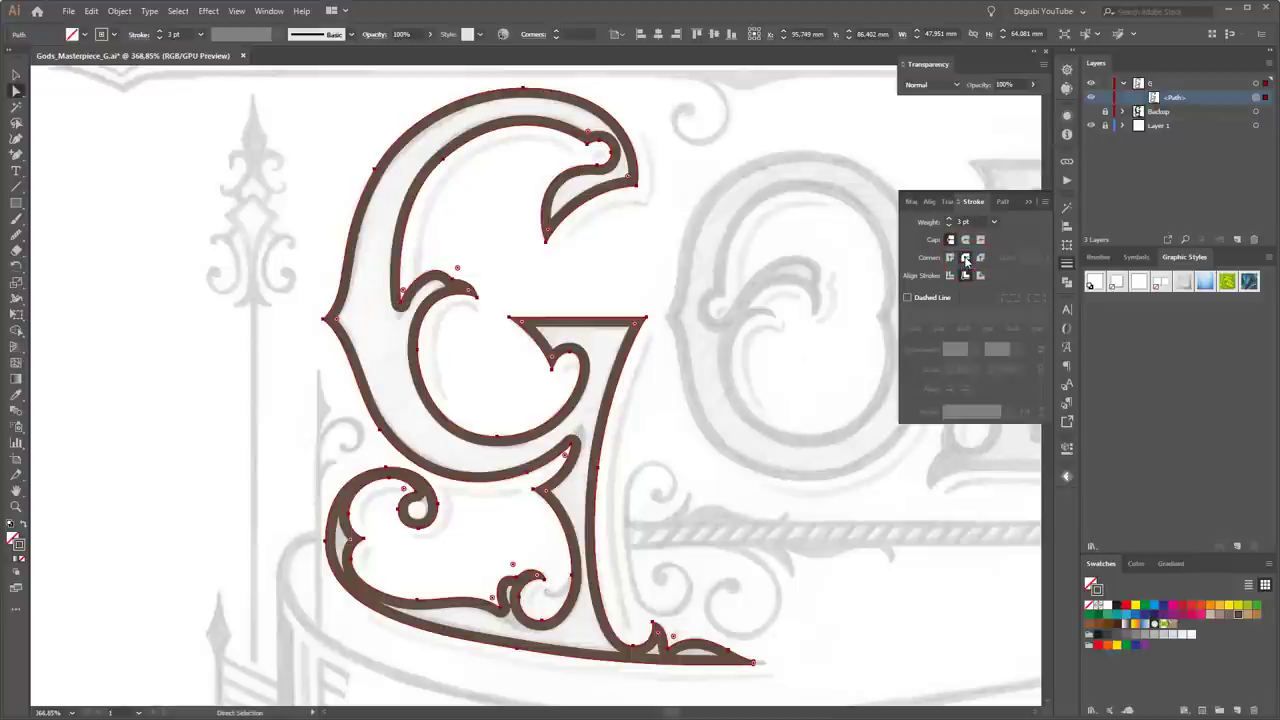
{"action": "left_click", "coordinate": [947, 261]}
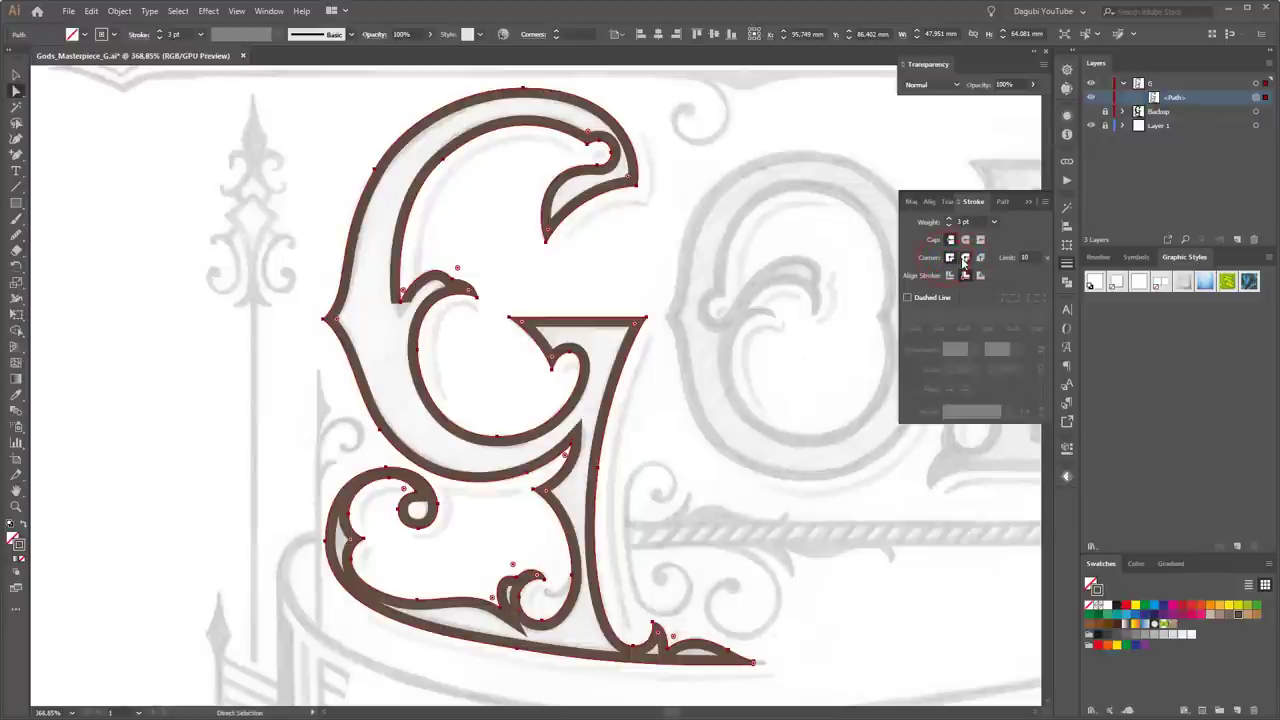
{"action": "left_click", "coordinate": [966, 259]}
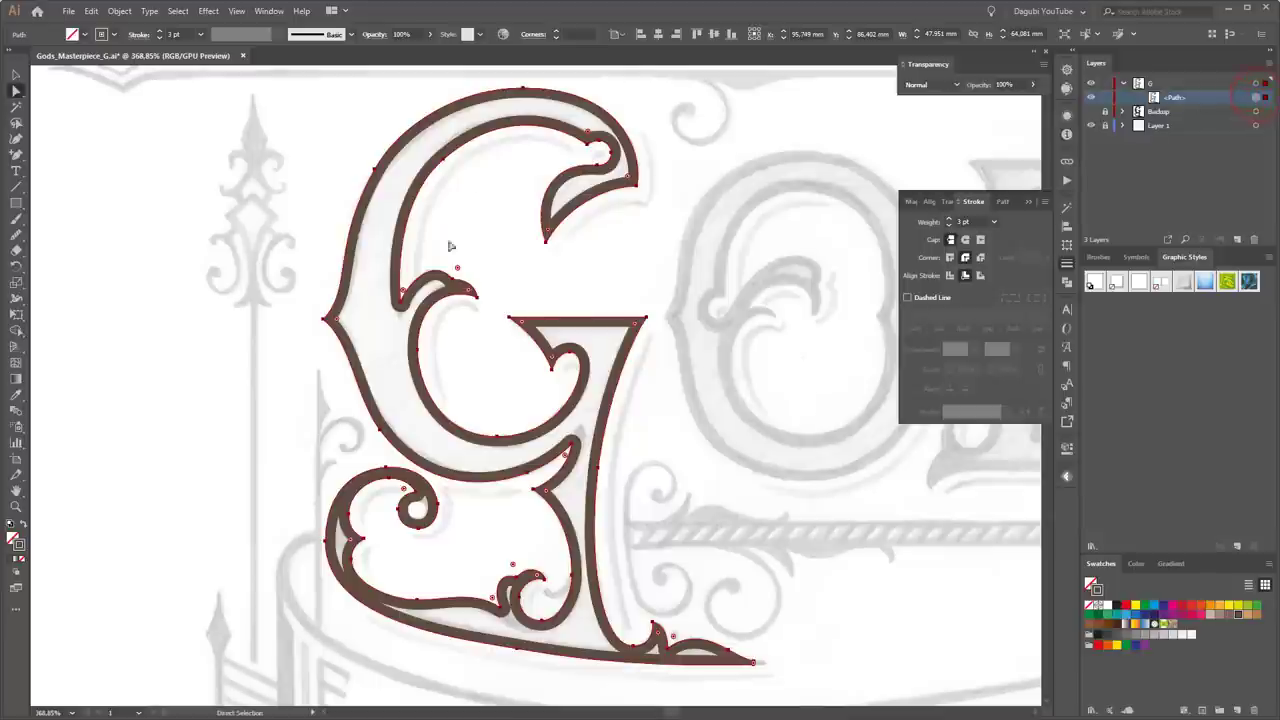
- Convert the G's stroke into filled outlines with Outline Stroke, then zoom into the lower swash
{"action": "left_click", "coordinate": [119, 11]}
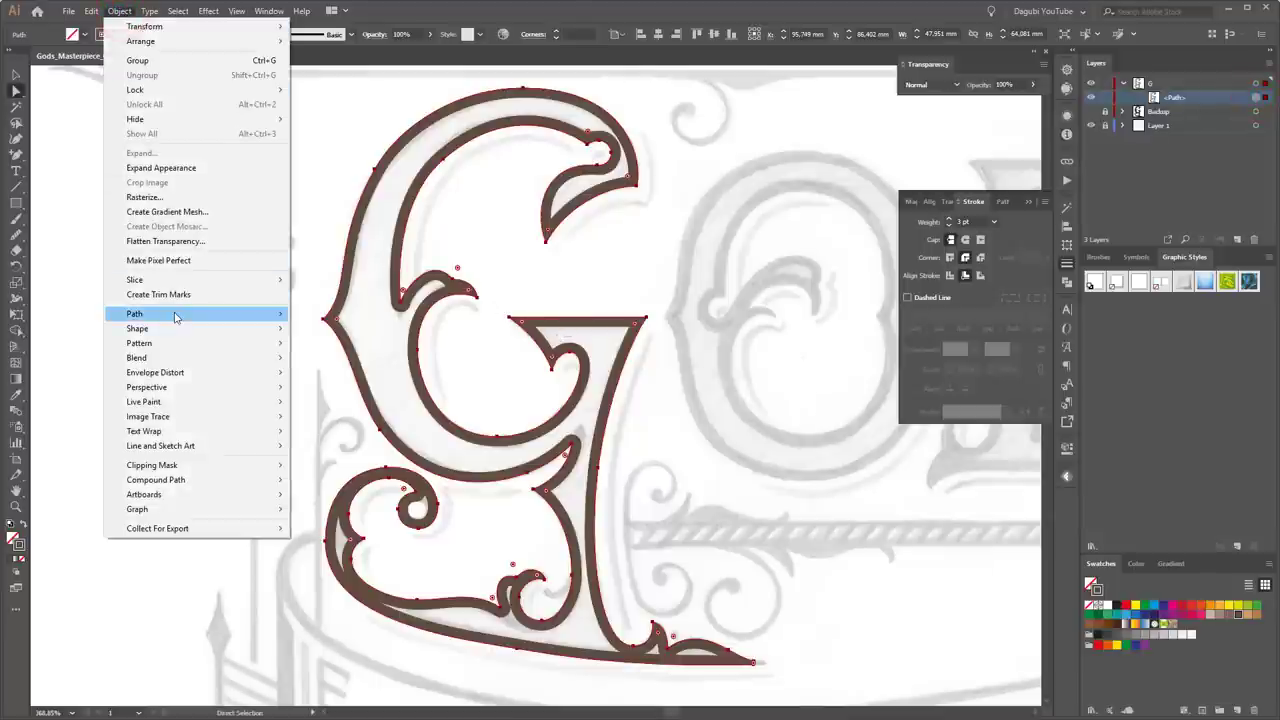
{"action": "mouse_move", "coordinate": [134, 314]}
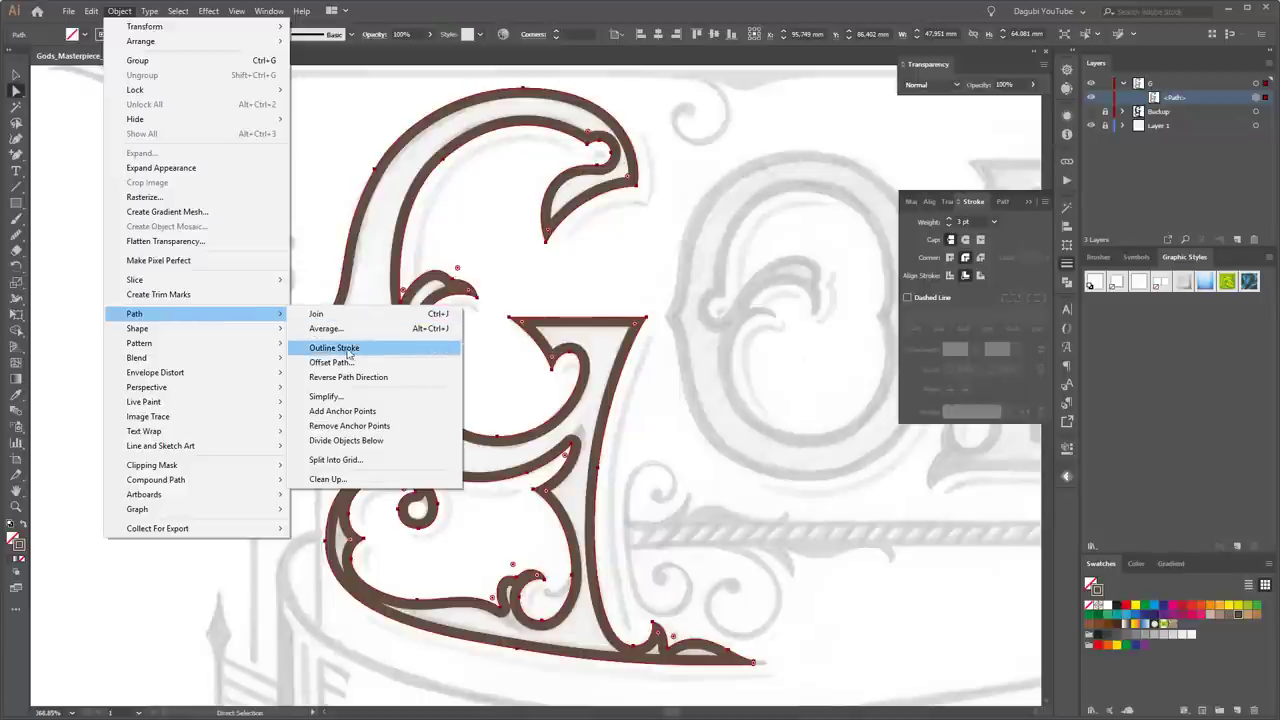
{"action": "left_click", "coordinate": [347, 351]}
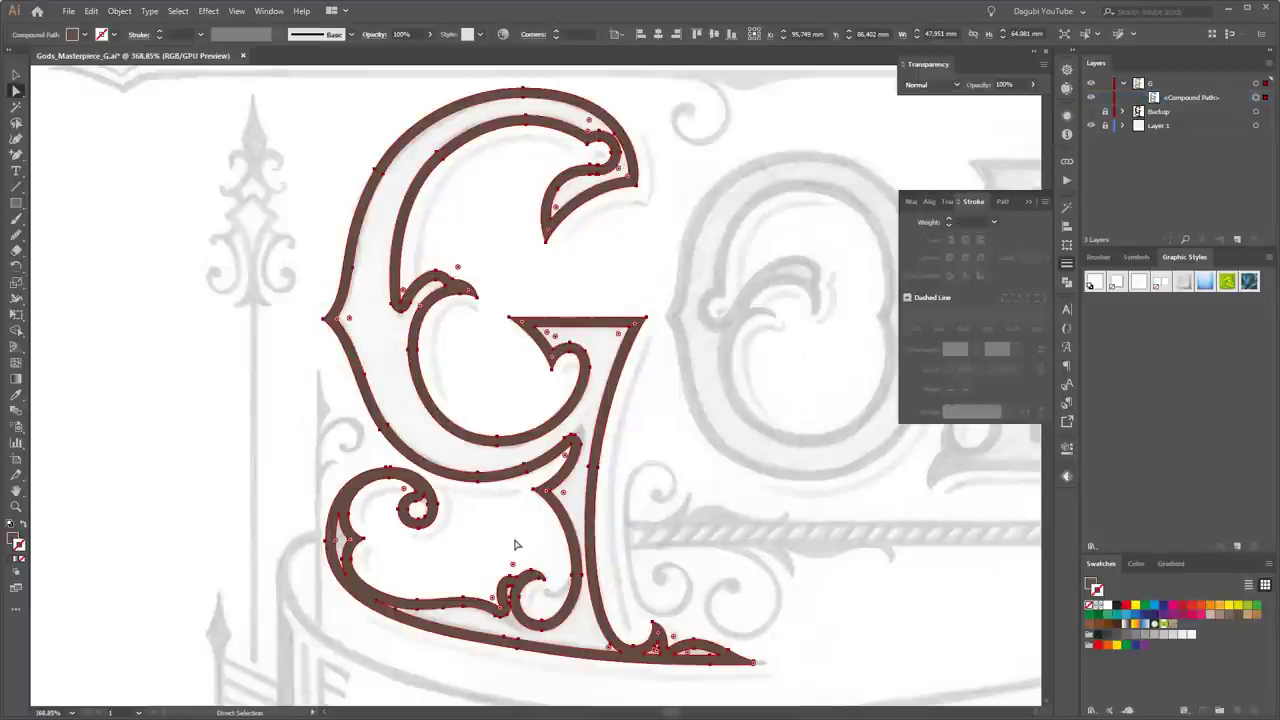
{"action": "left_click_drag", "start_coordinate": [466, 585], "coordinate": [546, 601]}
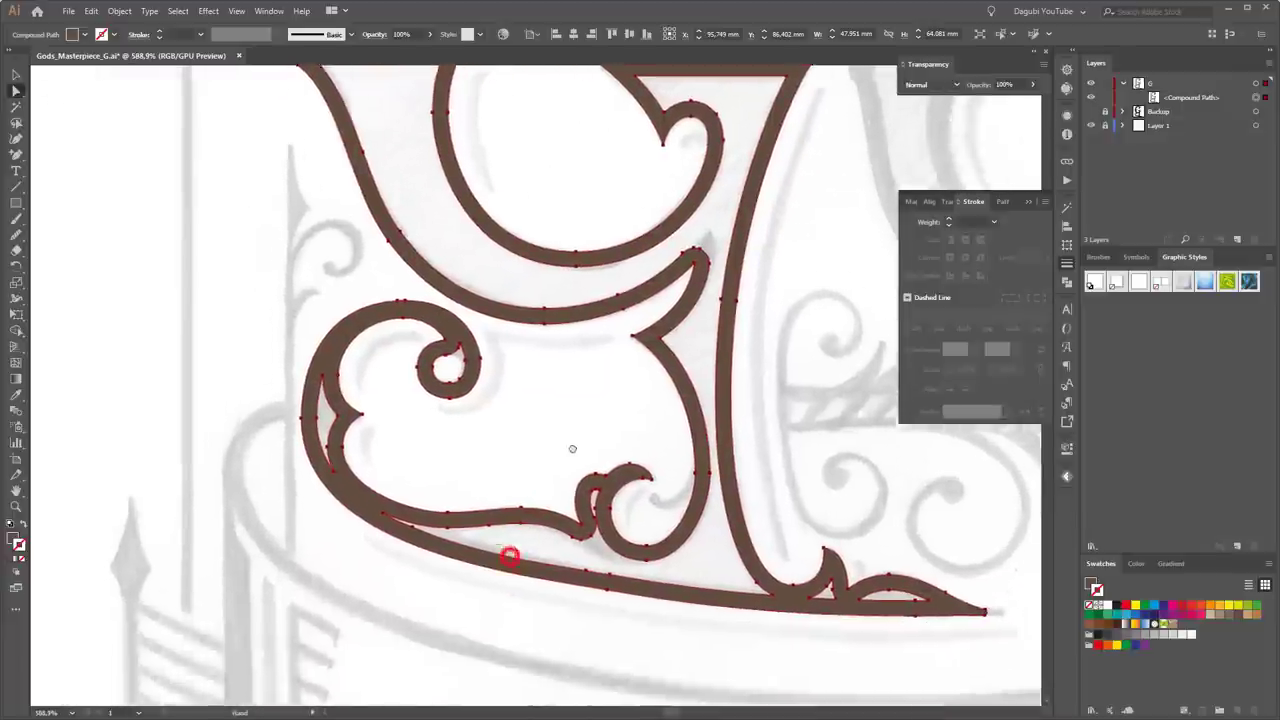
{"action": "mouse_move", "coordinate": [510, 557]}
{"action": "left_mouse_down"}
{"action": "mouse_move", "coordinate": [532, 423]}
{"action": "mouse_move", "coordinate": [454, 423]}
{"action": "left_mouse_up"}
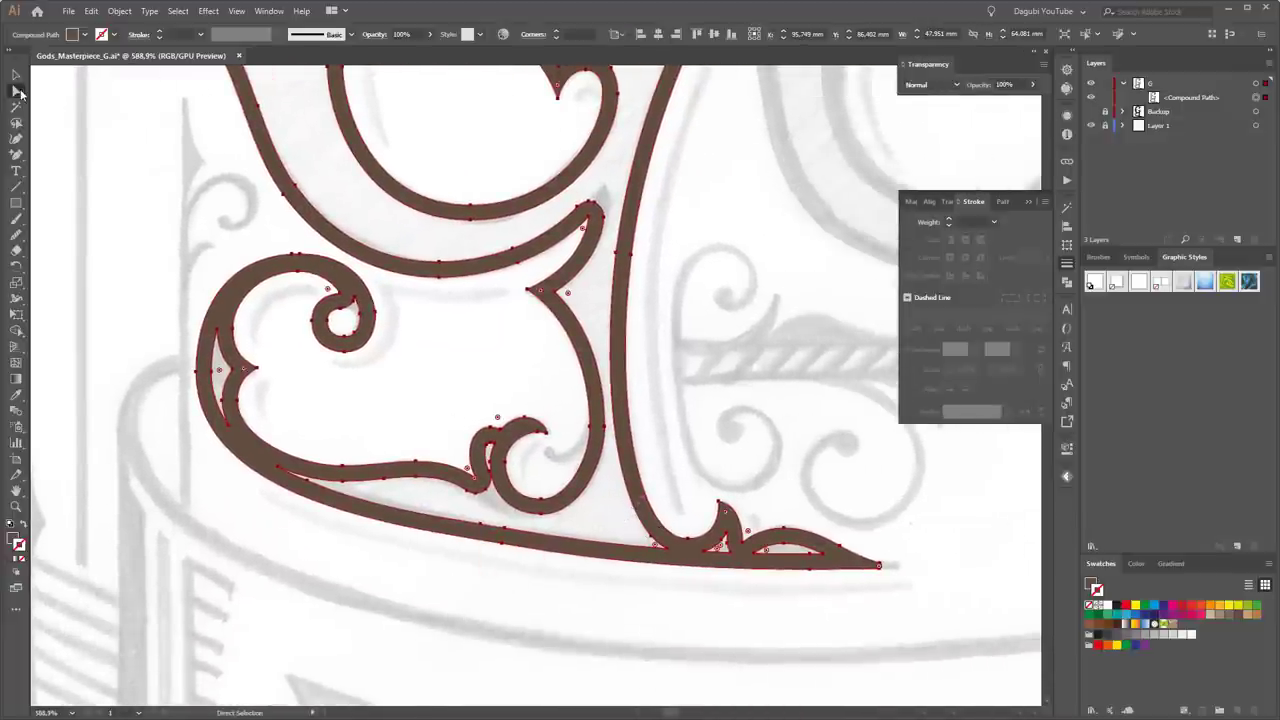
- Delete the tiny inner hole near the tail's tip using Group Selection
{"action": "left_click", "coordinate": [20, 92]}
{"action": "left_click", "coordinate": [100, 106]}
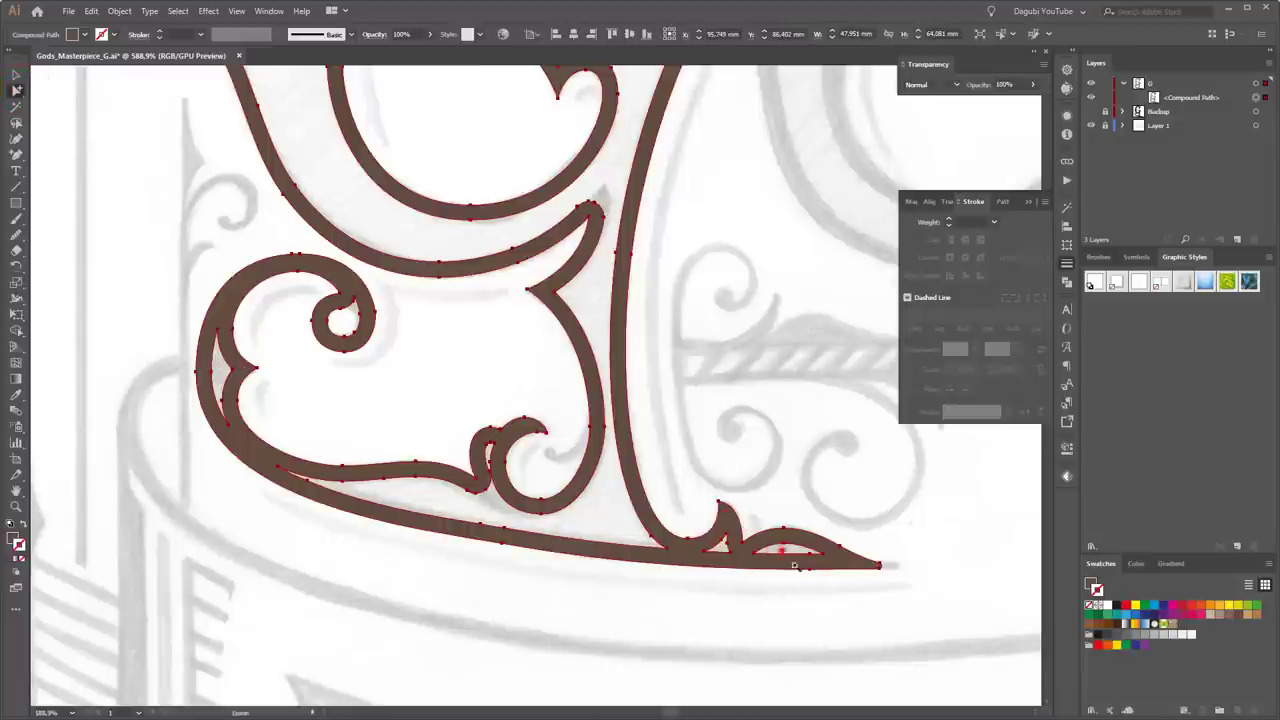
{"action": "scroll", "coordinate": [794, 566], "scroll_direction": "up", "scroll_amount": 3}
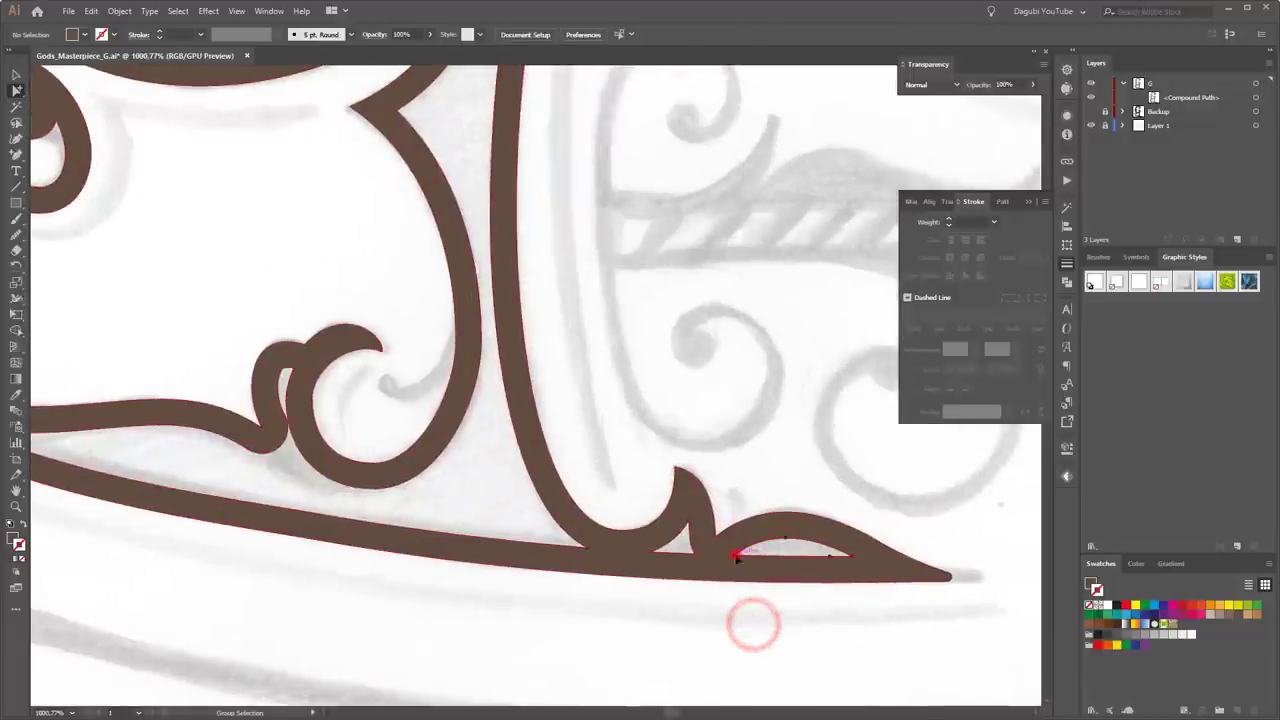
{"action": "left_click", "coordinate": [738, 554]}
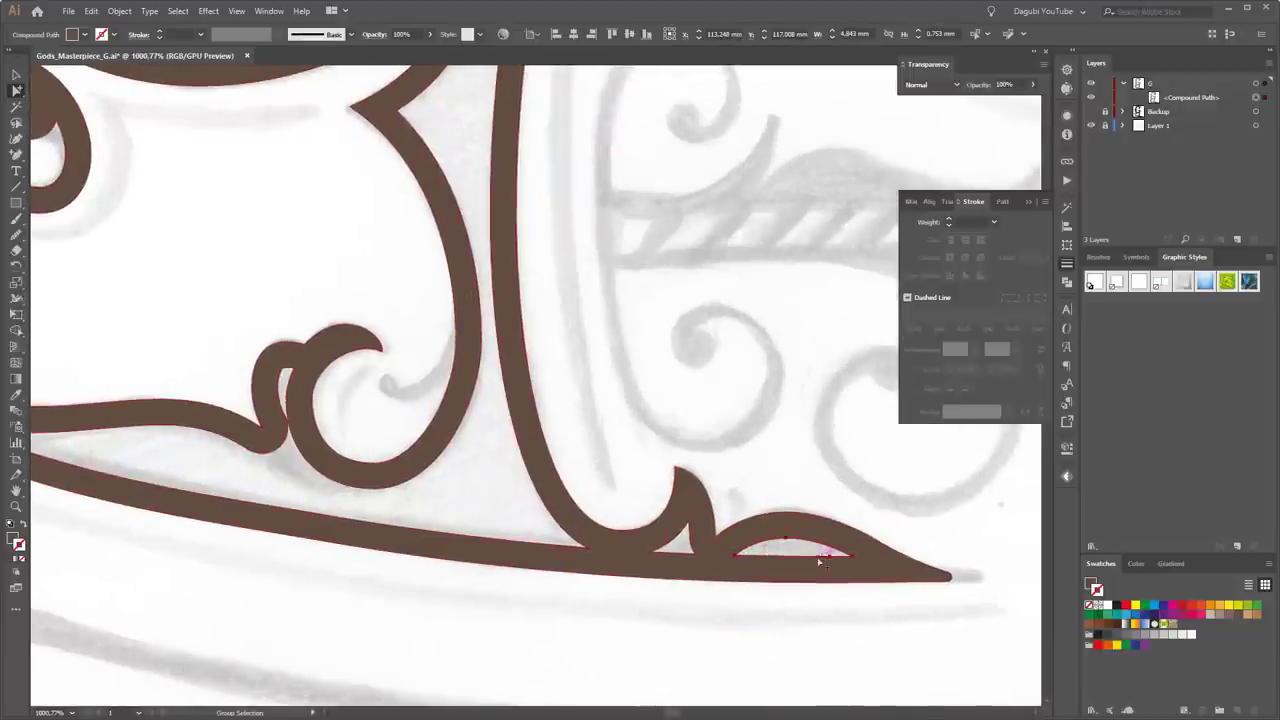
{"action": "key", "text": "Delete"}
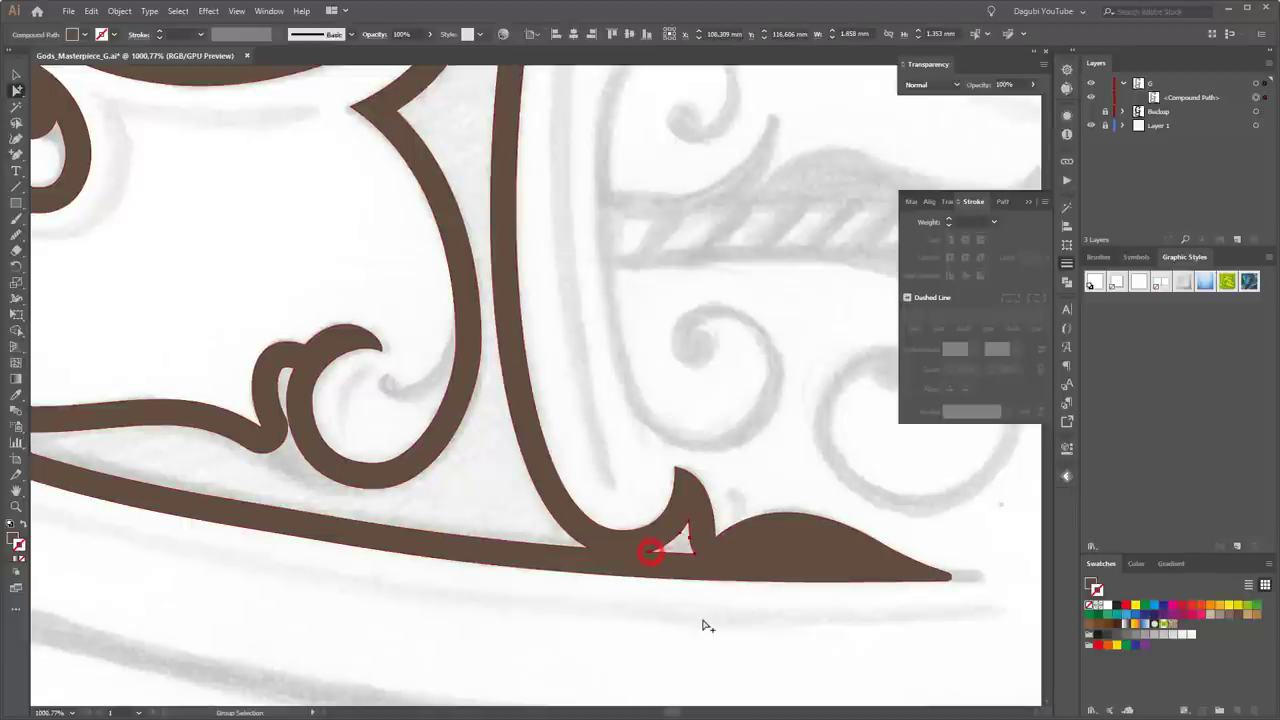
- Delete the thin sliver hole in the left curl and select the spiral's teardrop hole
{"action": "left_click_drag", "start_coordinate": [343, 318], "coordinate": [366, 337]}
{"action": "scroll", "coordinate": [366, 337], "scroll_direction": "down", "scroll_amount": 3}
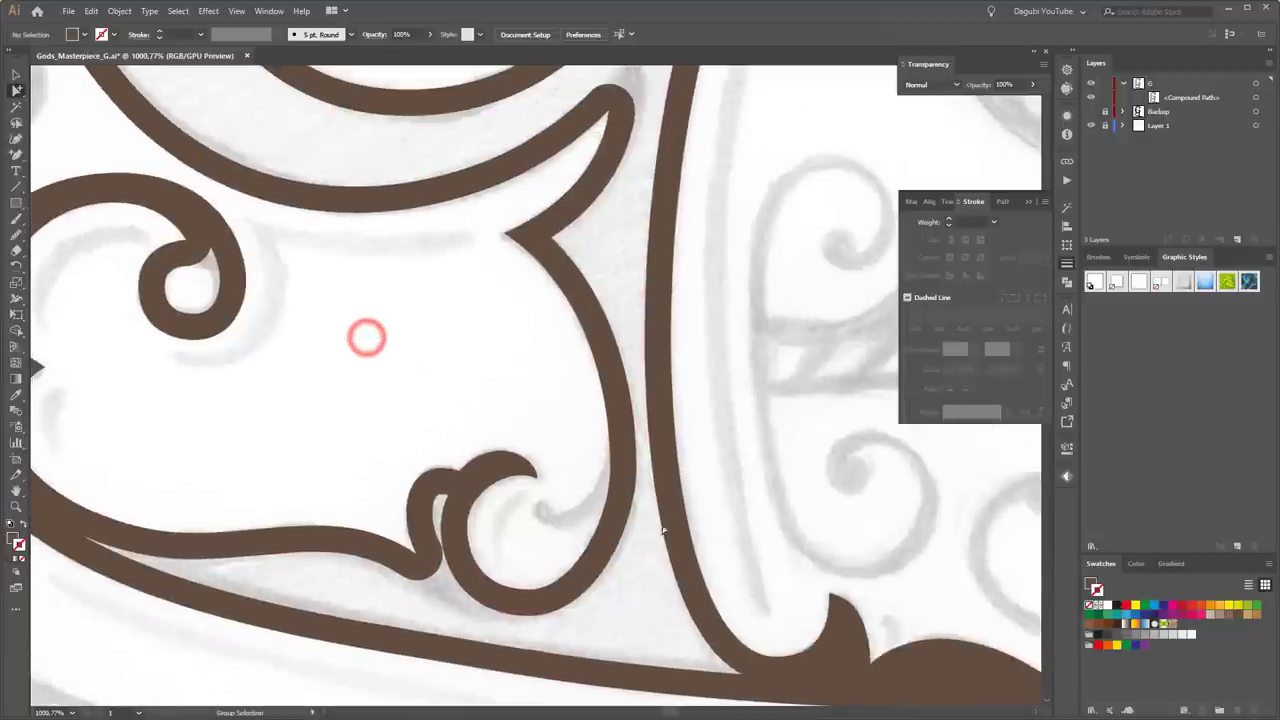
{"action": "scroll", "coordinate": [271, 432], "scroll_direction": "up", "scroll_amount": 2}
{"action": "scroll", "coordinate": [516, 383], "scroll_direction": "up", "scroll_amount": 1}
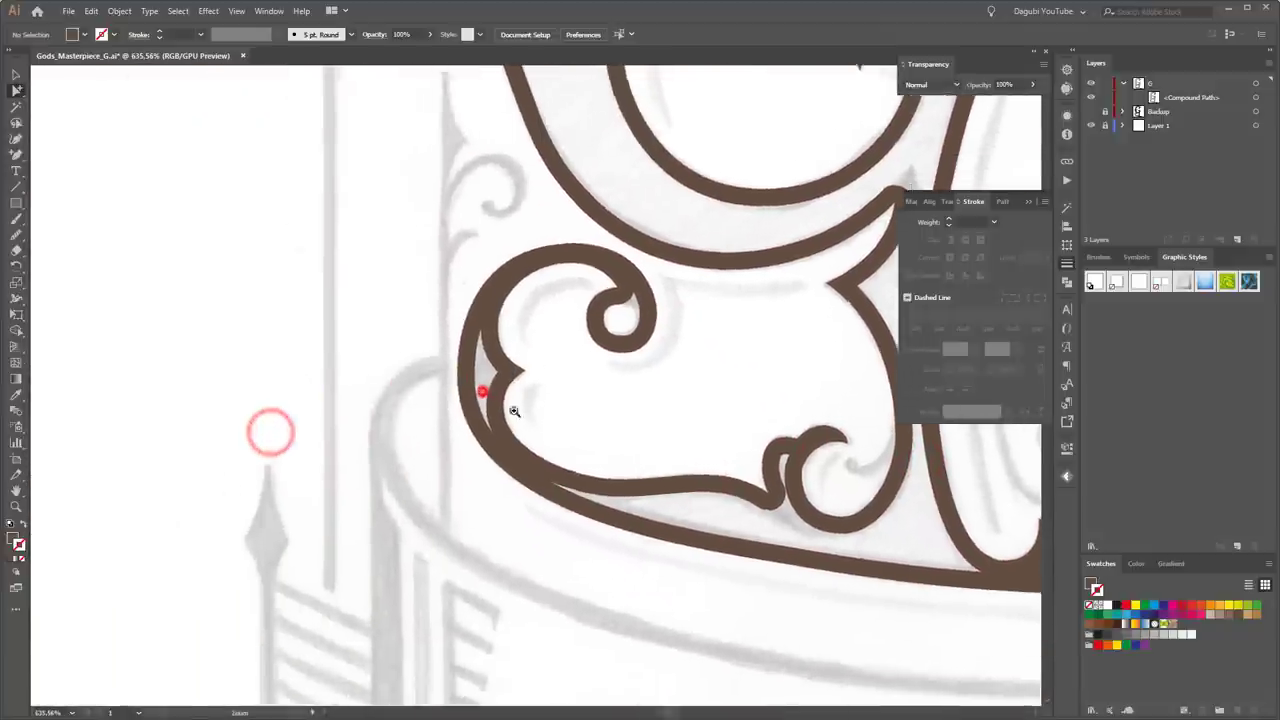
{"action": "scroll", "coordinate": [508, 380], "scroll_direction": "up", "scroll_amount": 1}
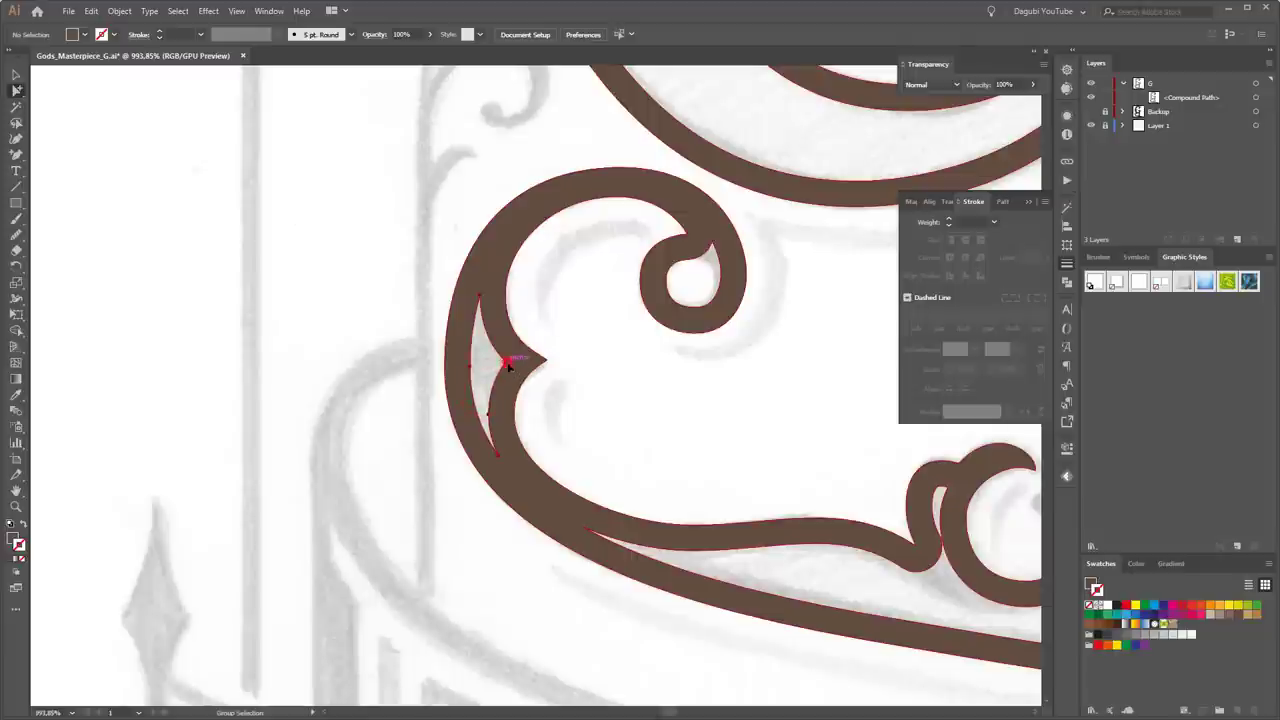
{"action": "left_click", "coordinate": [508, 367]}
{"action": "key", "text": "Delete"}
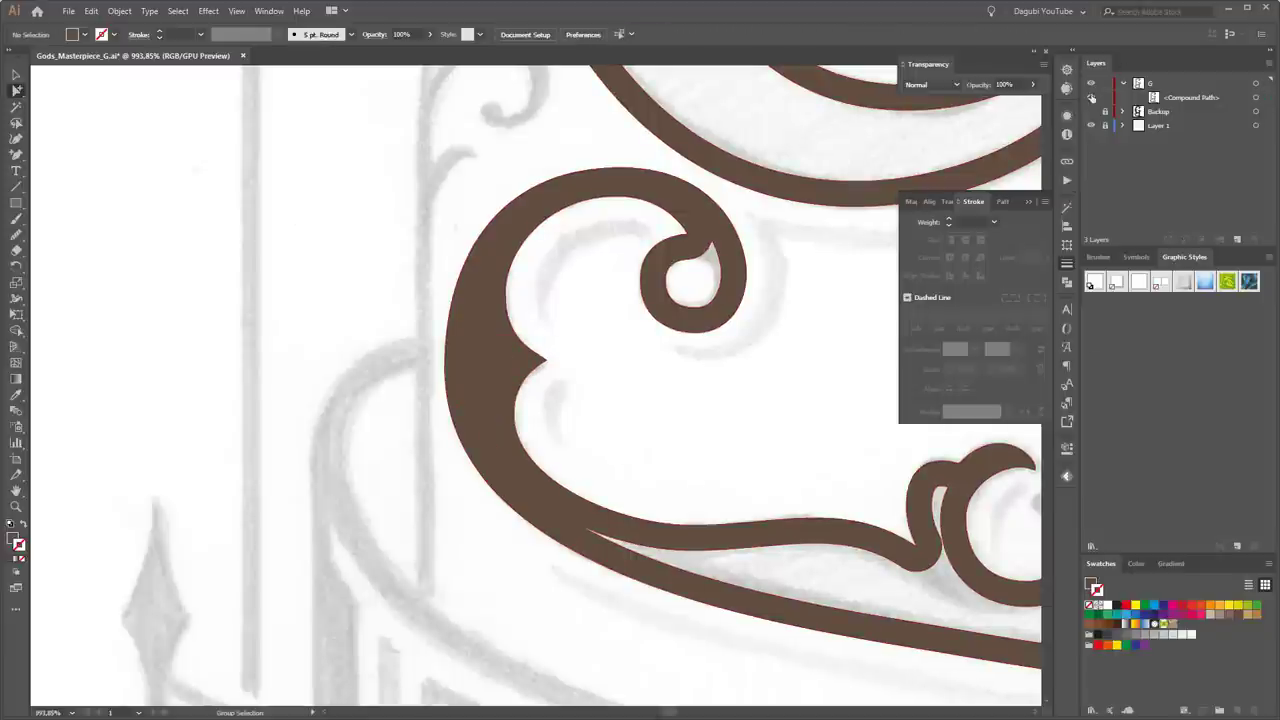
{"action": "left_click", "coordinate": [1090, 85]}
{"action": "scroll", "coordinate": [846, 551], "scroll_direction": "down", "scroll_amount": 3}
{"action": "scroll", "coordinate": [706, 606], "scroll_direction": "up", "scroll_amount": 4}
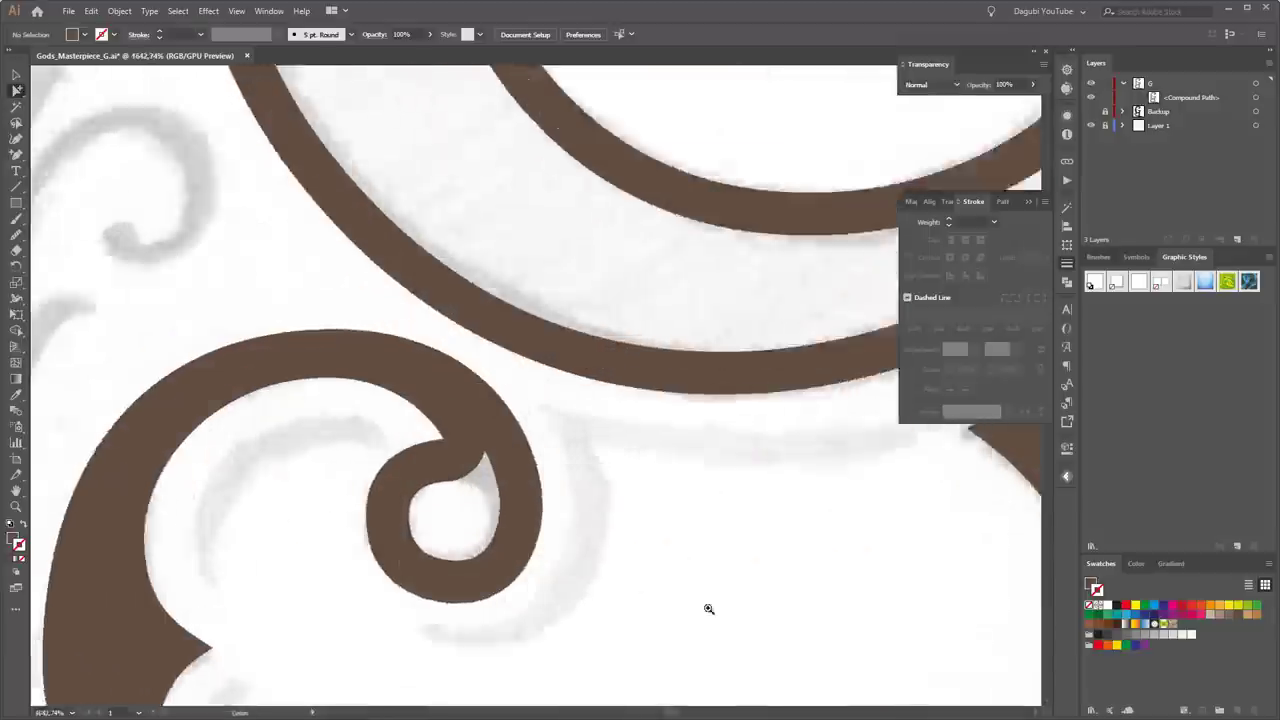
{"action": "left_click", "coordinate": [636, 316]}
- Remove the teardrop hole's pointed tip anchor and make its right corner a smooth point
{"action": "key", "text": "a"}
{"action": "left_click", "coordinate": [622, 312]}
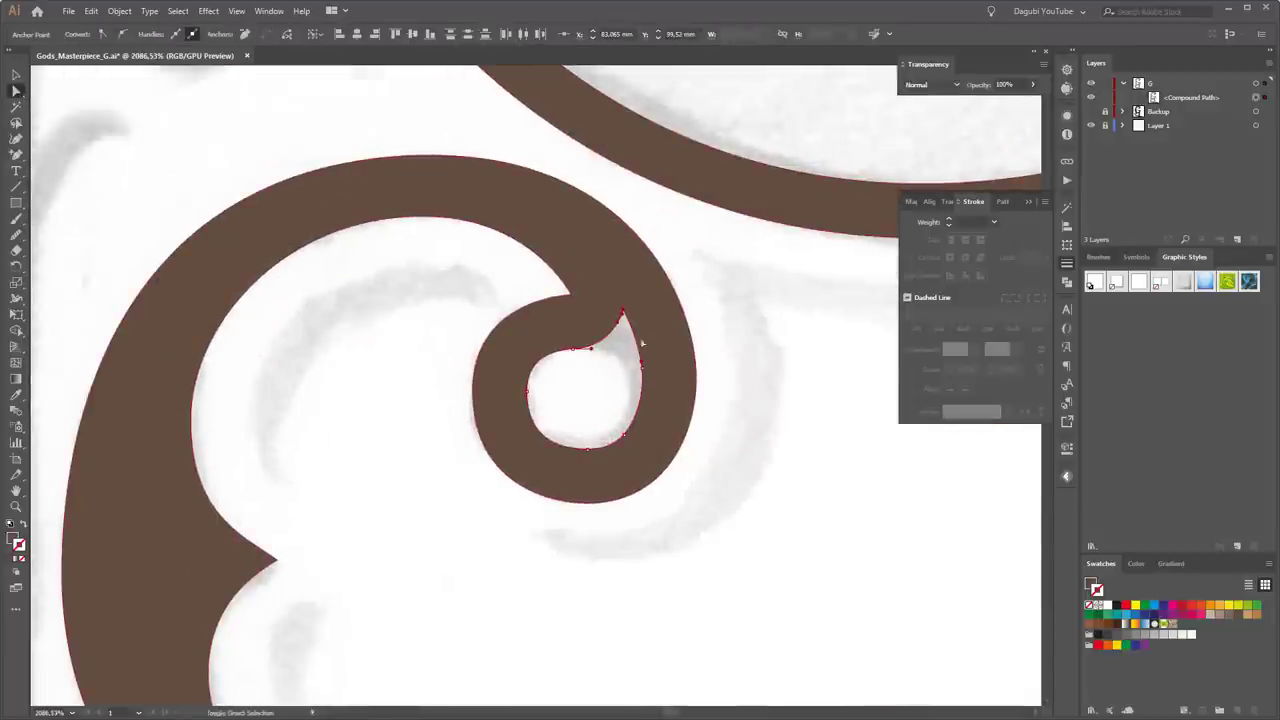
{"action": "left_click", "coordinate": [244, 35]}
{"action": "scroll", "coordinate": [560, 340], "scroll_direction": "up", "scroll_amount": 3}
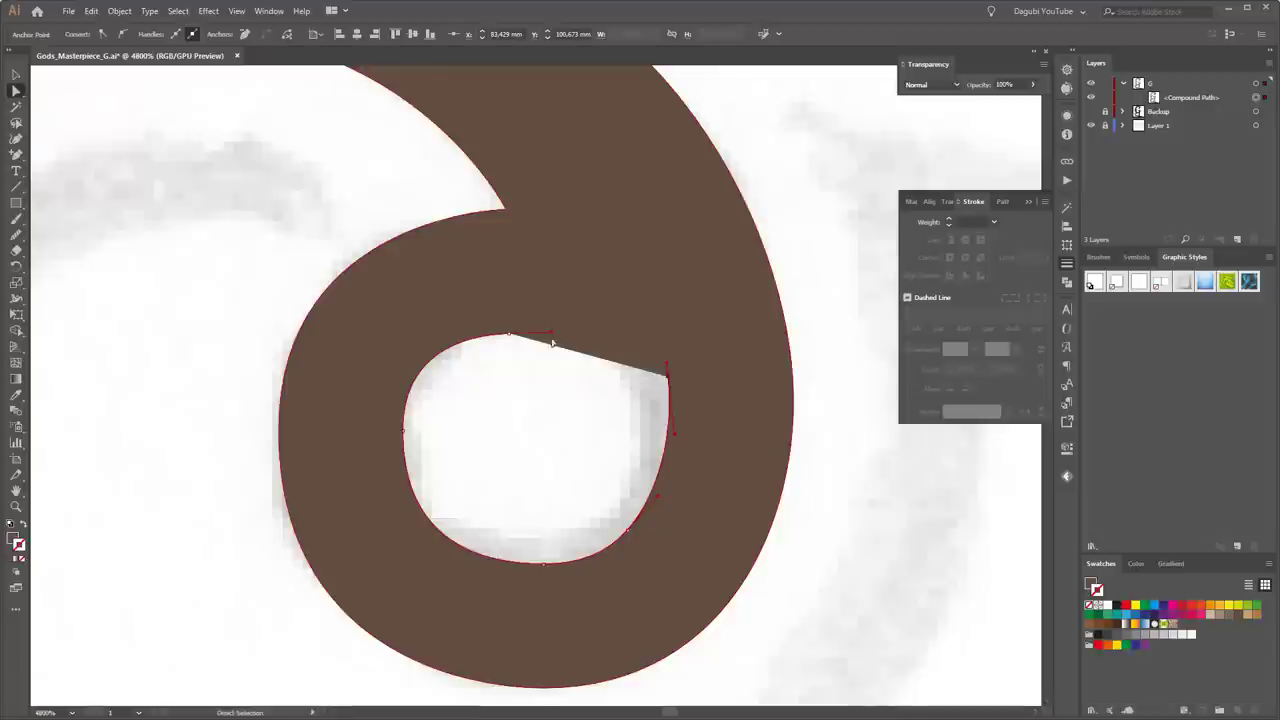
{"action": "left_click", "coordinate": [667, 372]}
{"action": "left_click", "coordinate": [119, 11]}
{"action": "left_click", "coordinate": [480, 314]}
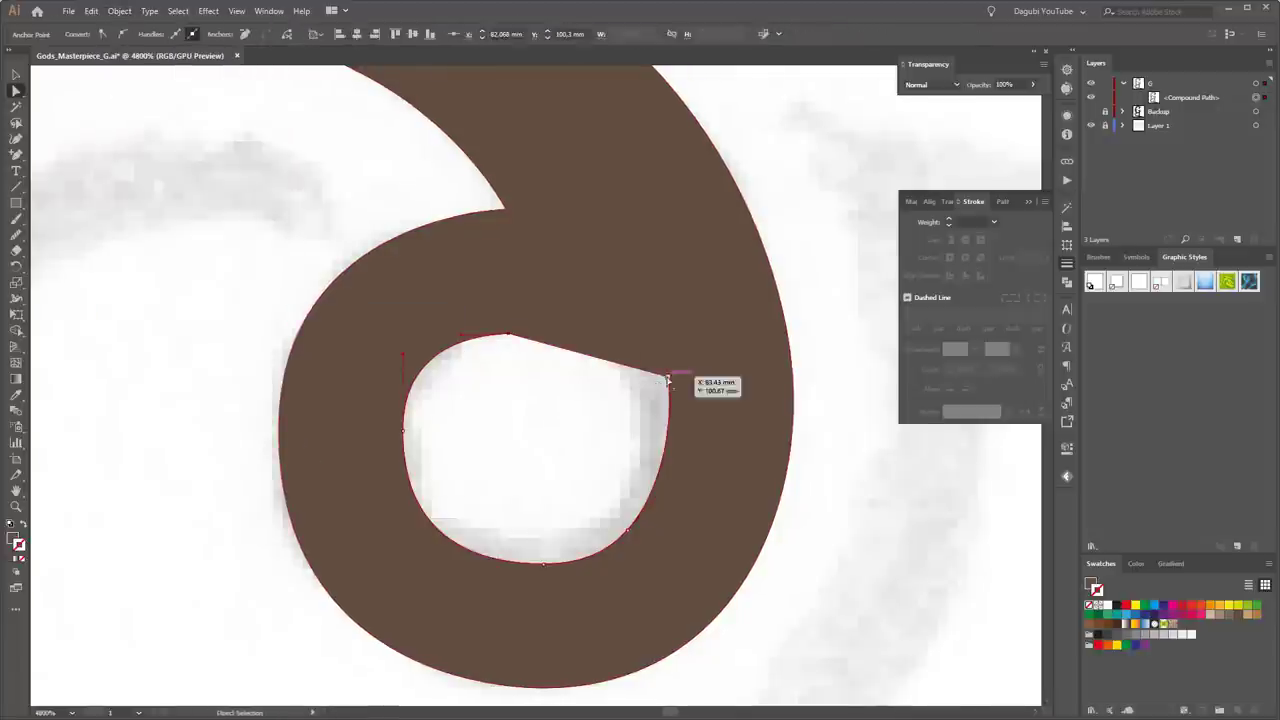
{"action": "left_click", "coordinate": [122, 34]}
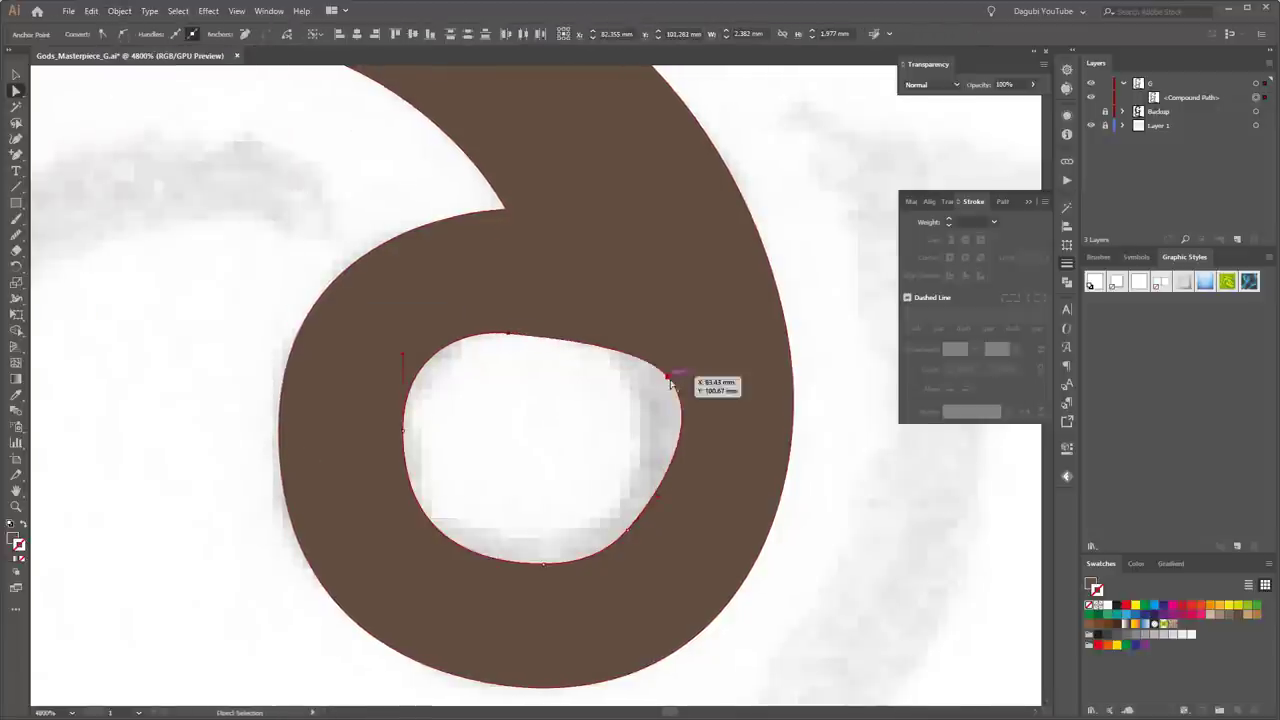
- Smooth and reshape the hole's outline into a rounder curve
{"action": "left_click_drag", "start_coordinate": [16, 234], "coordinate": [68, 265]}
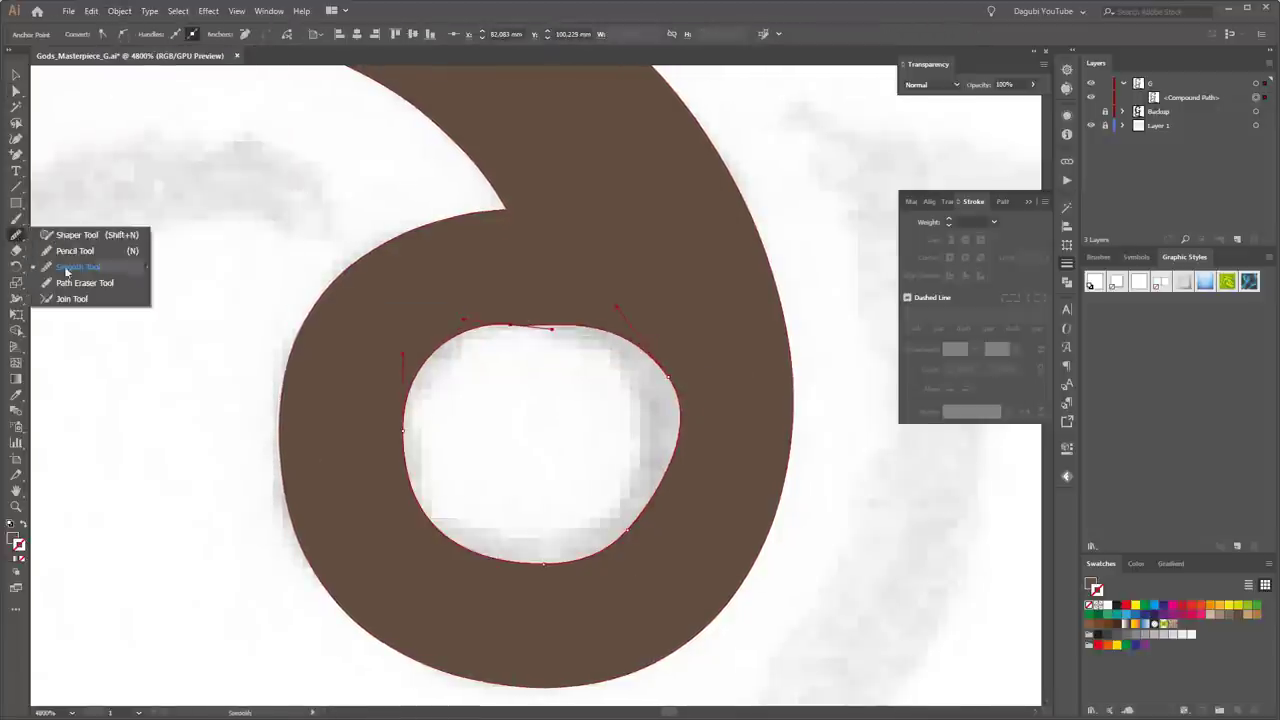
{"action": "left_click_drag", "start_coordinate": [675, 445], "coordinate": [664, 410]}
{"action": "key", "text": "a"}
{"action": "key", "text": "ctrl+z"}
{"action": "left_click", "coordinate": [645, 437]}
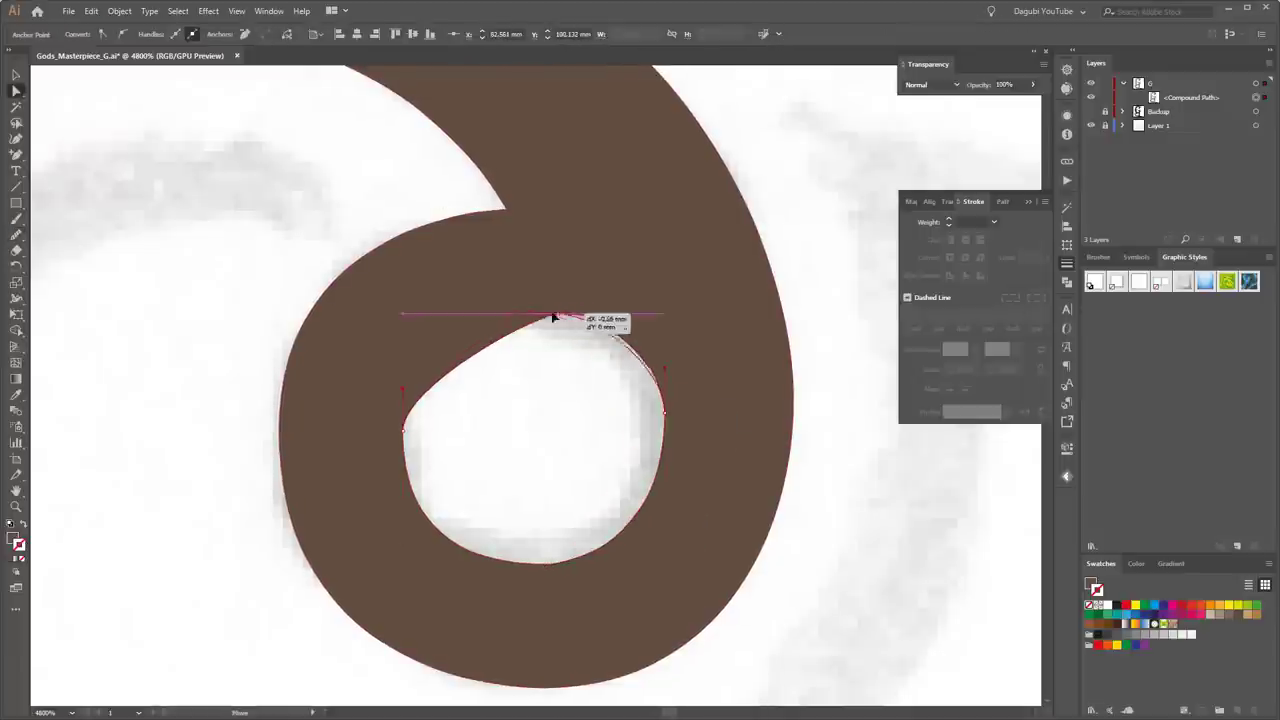
{"action": "left_click_drag", "start_coordinate": [557, 314], "coordinate": [451, 314]}
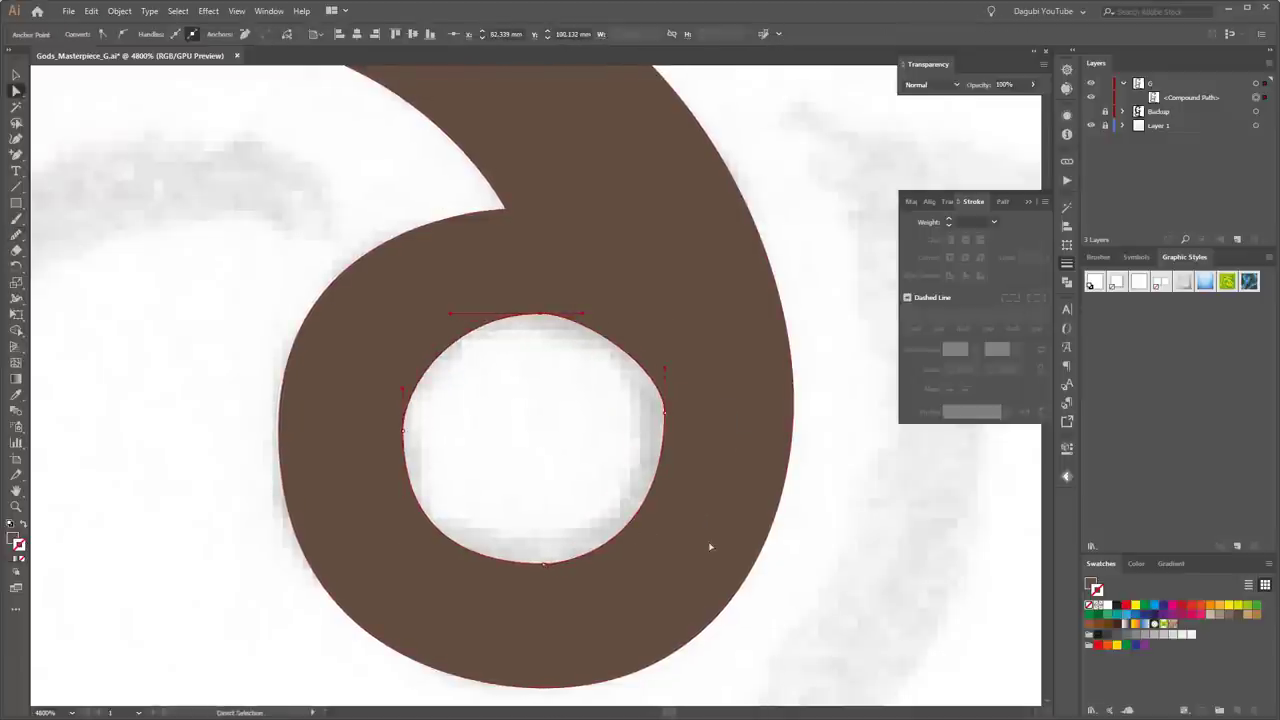
{"action": "left_click", "coordinate": [664, 411]}
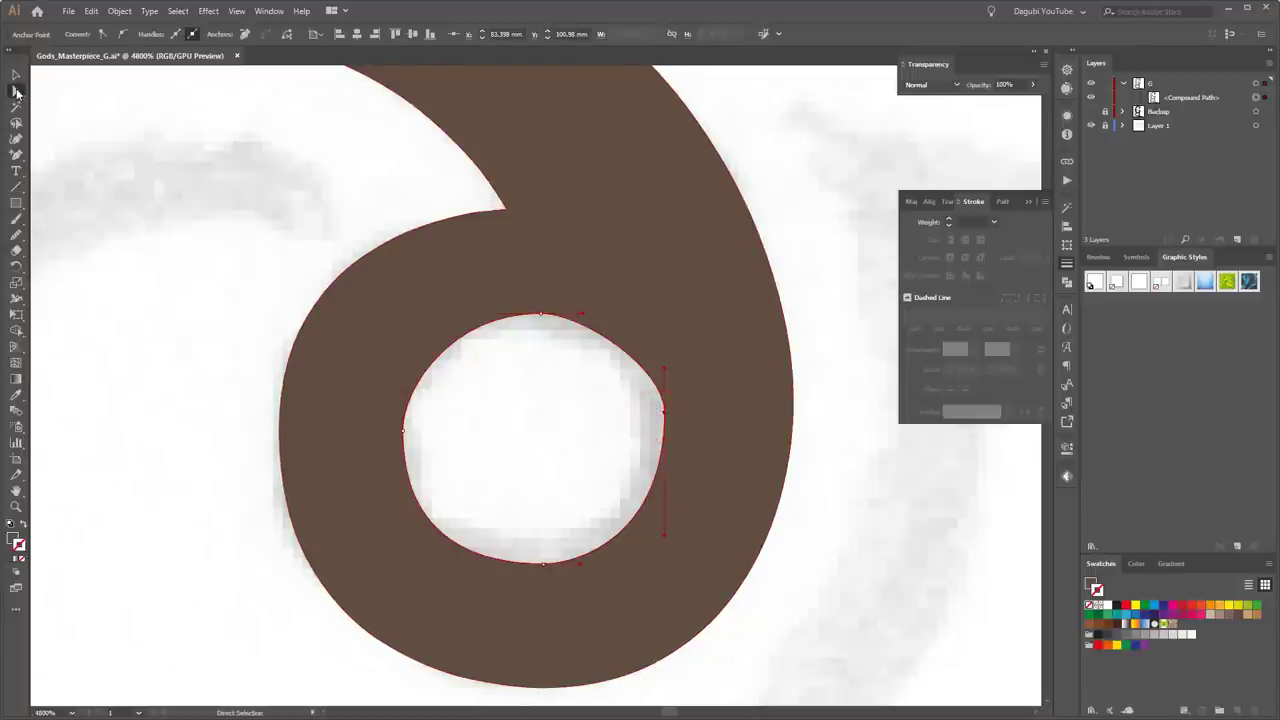
- Select the curl's inner hole path with Group Selection and delete it
{"action": "left_click_drag", "start_coordinate": [16, 92], "coordinate": [70, 110]}
{"action": "left_click", "coordinate": [600, 391]}
{"action": "left_click", "coordinate": [533, 313]}
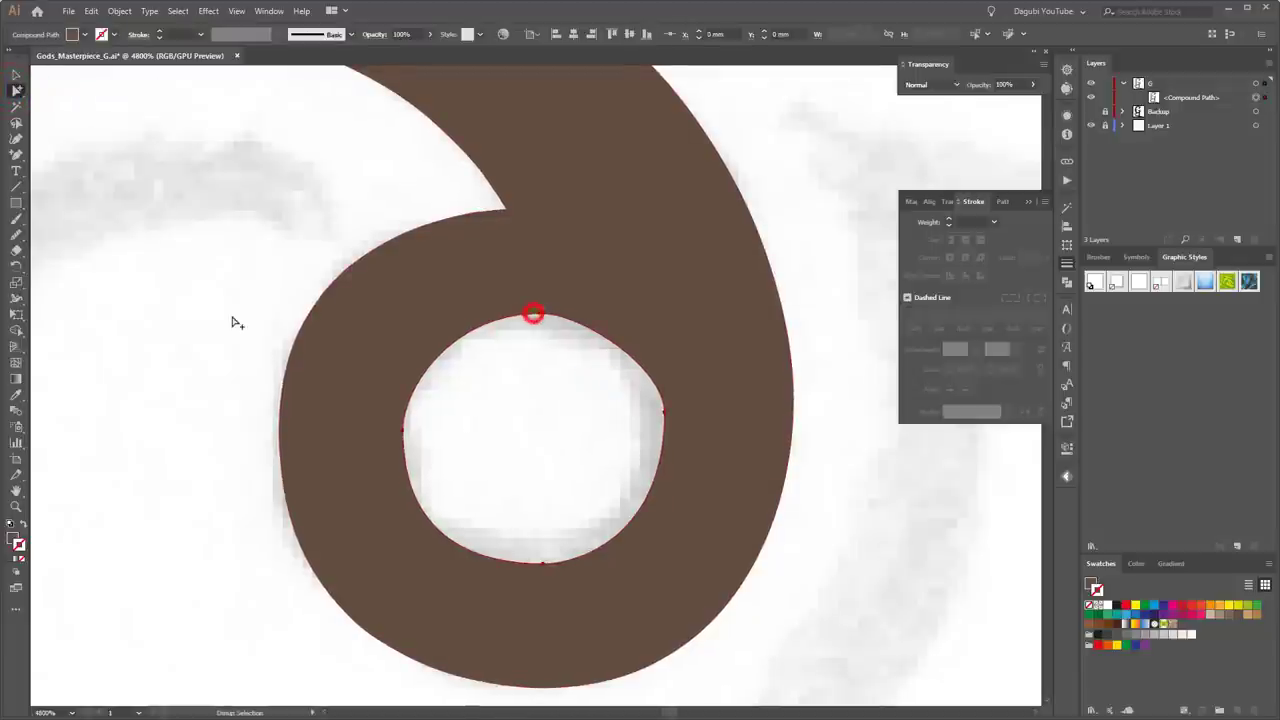
{"action": "key", "text": "Delete"}
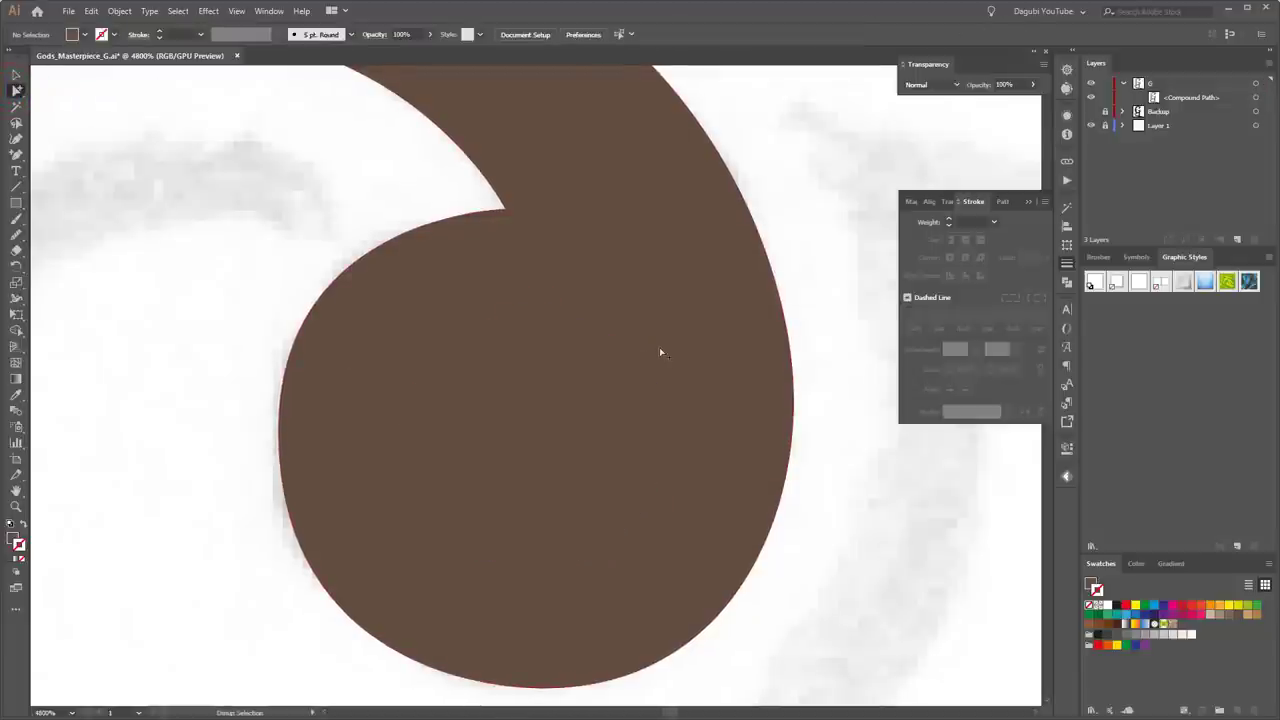
- Draw an ellipse inside the spiral curl and nudge it slightly lower
{"action": "left_click", "coordinate": [15, 203]}
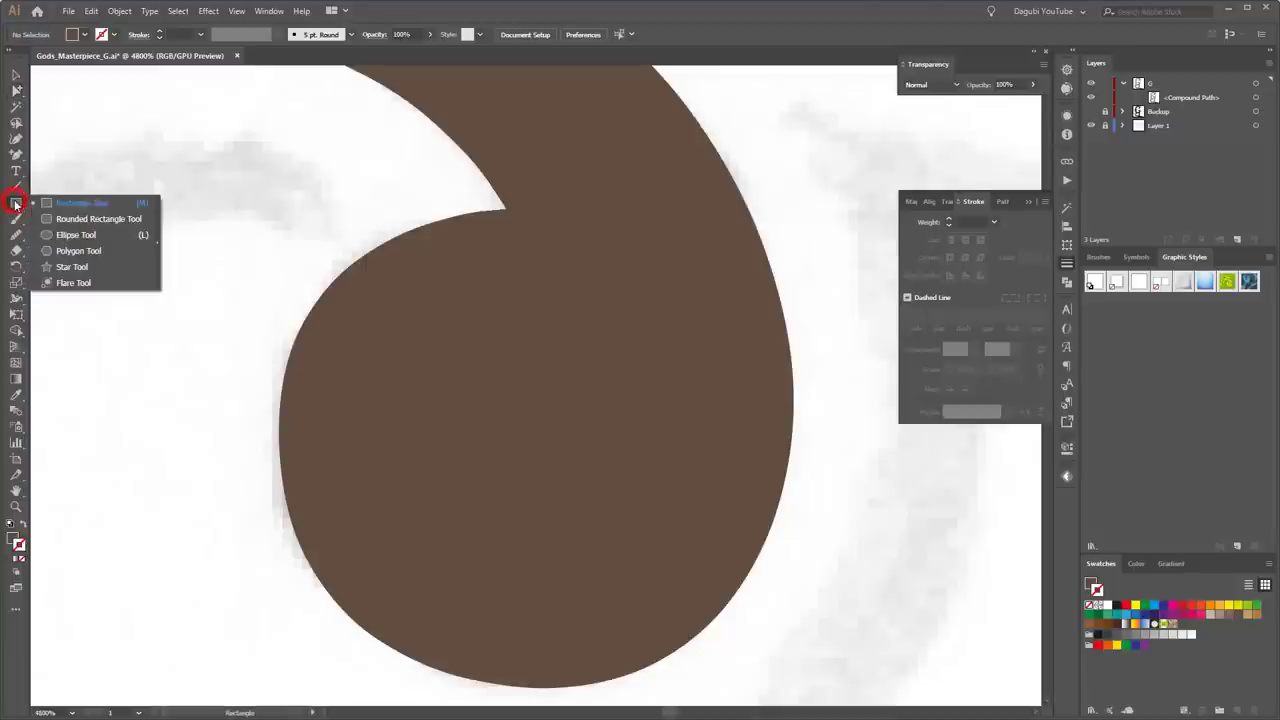
{"action": "left_click", "coordinate": [76, 235]}
{"action": "mouse_move", "coordinate": [425, 313]}
{"action": "left_mouse_down"}
{"action": "mouse_move", "coordinate": [633, 487]}
{"action": "mouse_move", "coordinate": [354, 389]}
{"action": "mouse_move", "coordinate": [363, 380]}
{"action": "mouse_move", "coordinate": [692, 568]}
{"action": "left_mouse_up"}
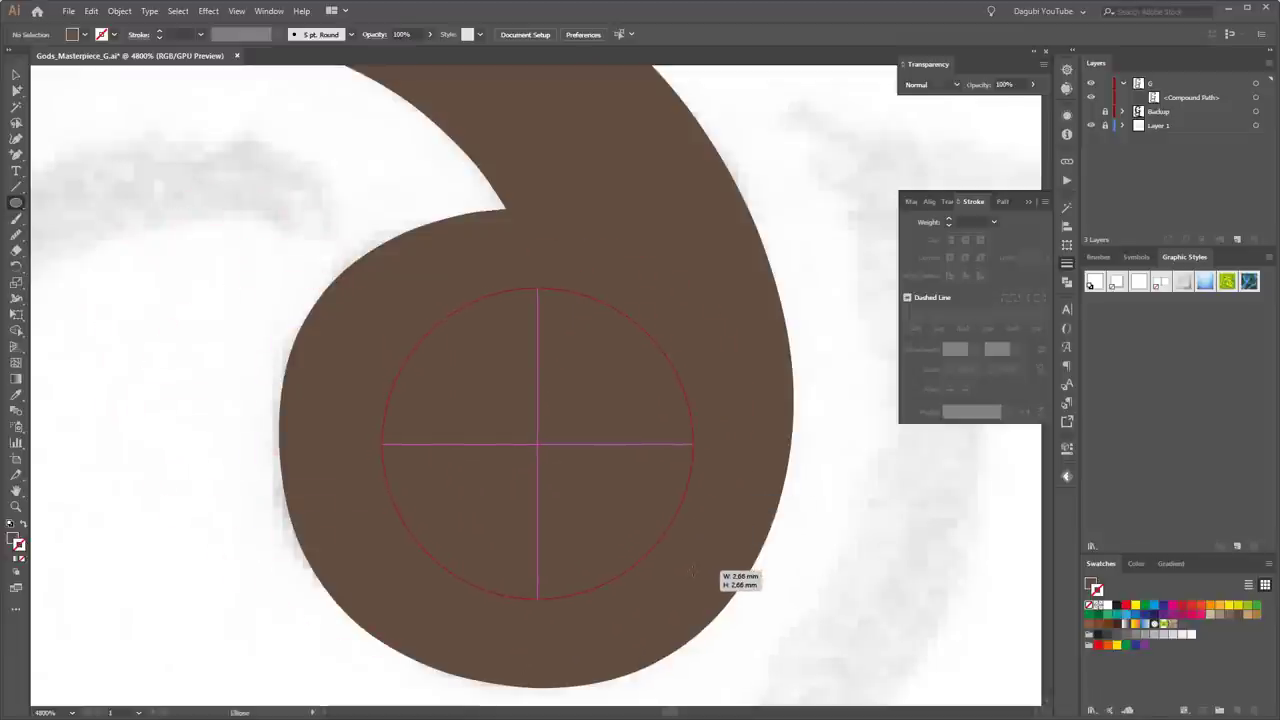
{"action": "left_click_drag", "start_coordinate": [693, 569], "coordinate": [693, 573]}
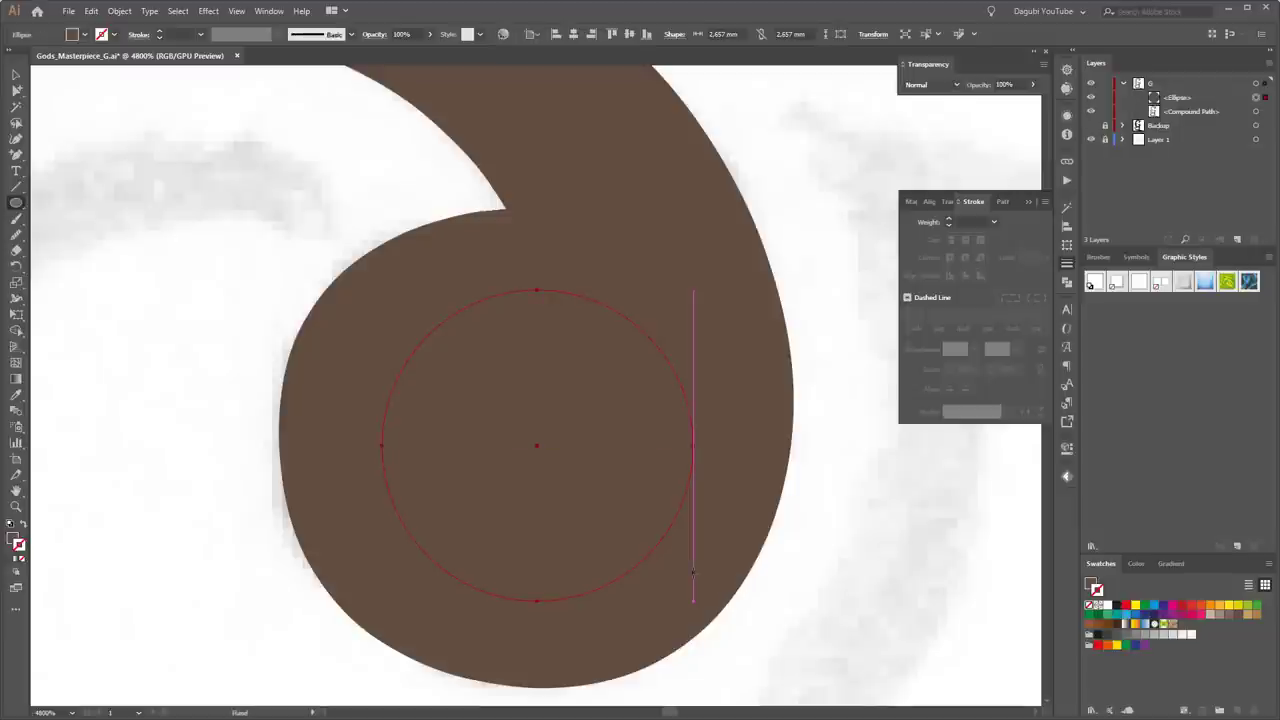
{"action": "scroll", "coordinate": [780, 500], "scroll_direction": "down", "scroll_amount": 3}
{"action": "scroll", "coordinate": [775, 510], "scroll_direction": "down", "scroll_amount": 2}
{"action": "scroll", "coordinate": [775, 512], "scroll_direction": "down", "scroll_amount": 1}
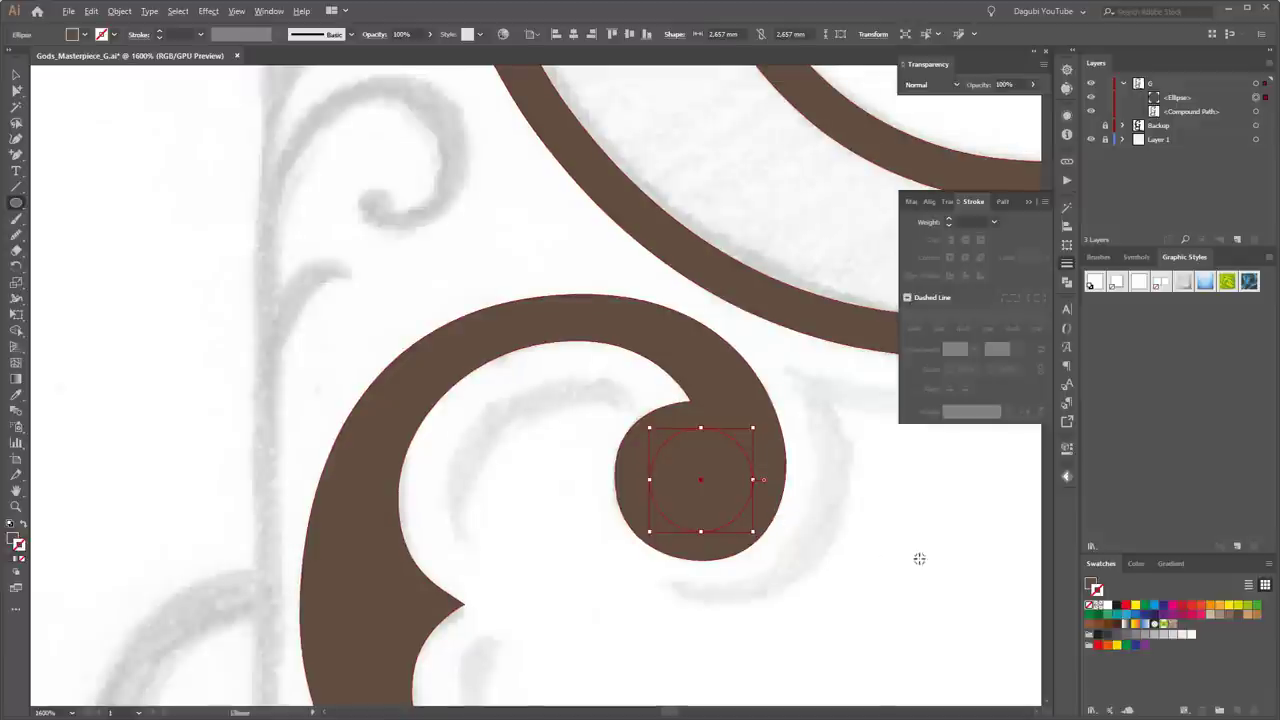
{"action": "scroll", "coordinate": [880, 540], "scroll_direction": "down", "scroll_amount": 3}
{"action": "scroll", "coordinate": [886, 530], "scroll_direction": "up", "scroll_amount": 2}
{"action": "left_click", "coordinate": [887, 523]}
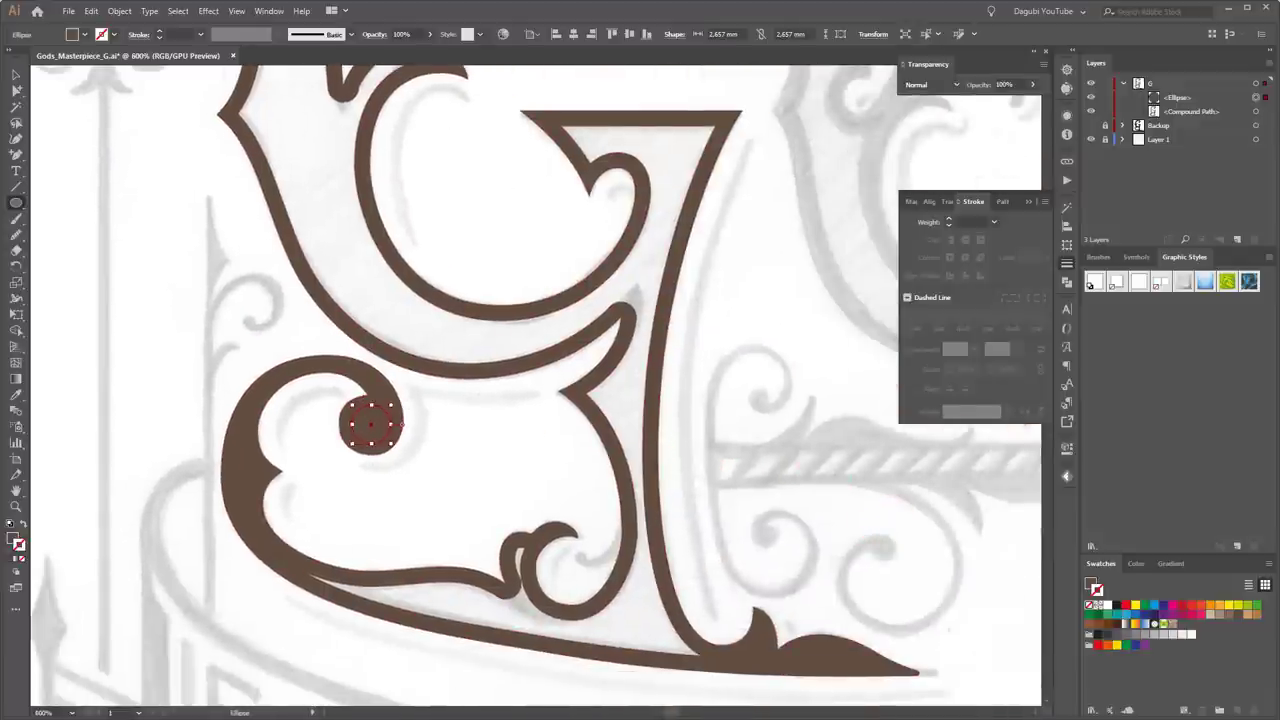
- Select the circle together with the G and combine them with Pathfinder Unite
{"action": "left_click", "coordinate": [16, 91]}
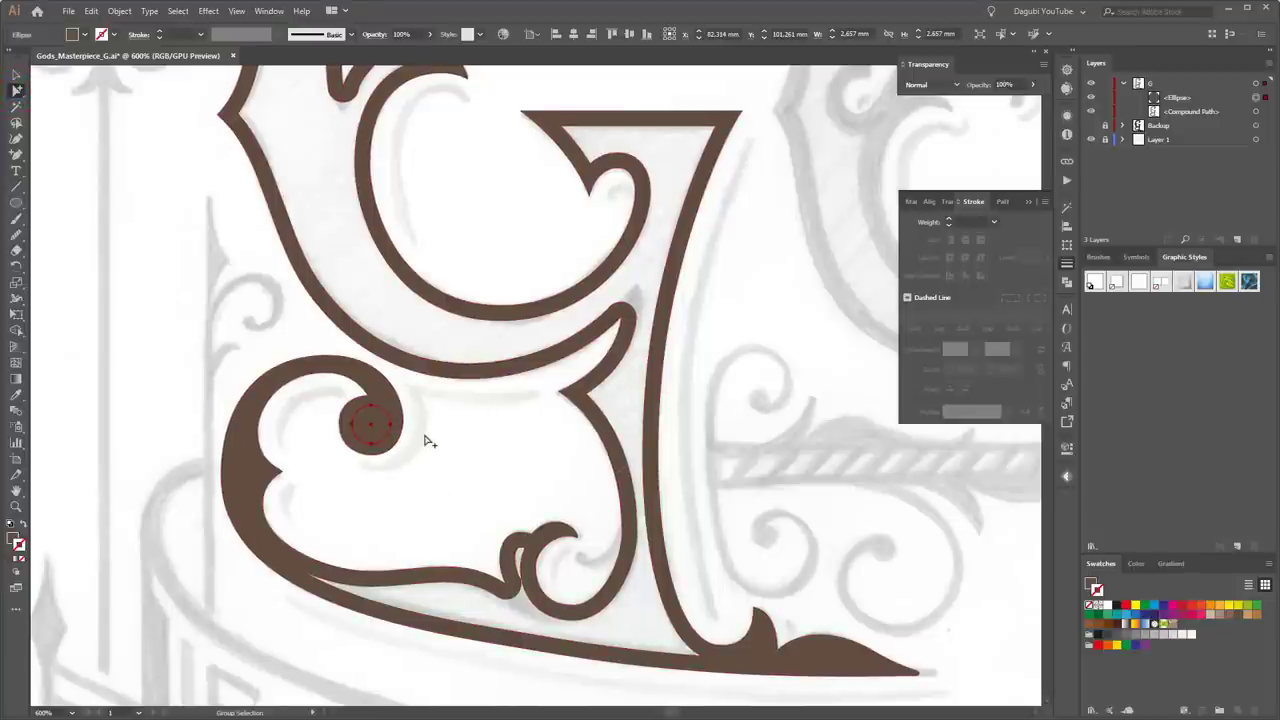
{"action": "left_click", "coordinate": [378, 387], "text": "shift"}
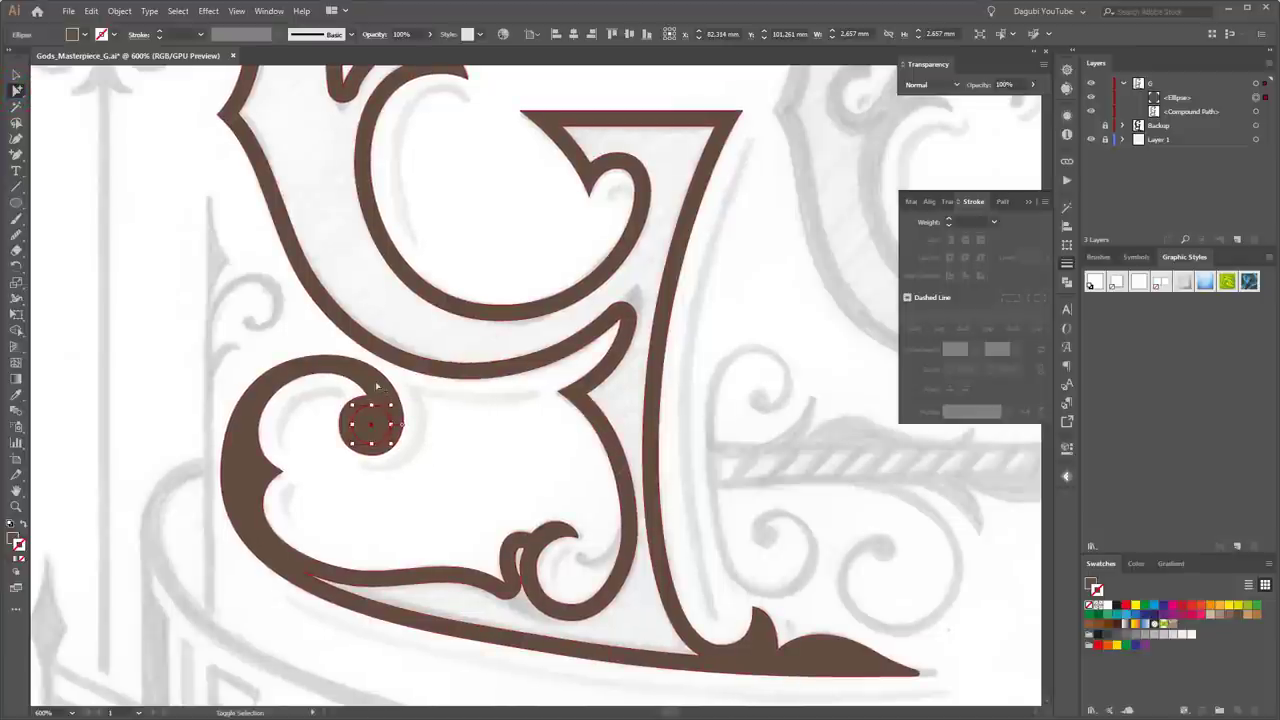
{"action": "left_click", "coordinate": [376, 386], "text": "shift"}
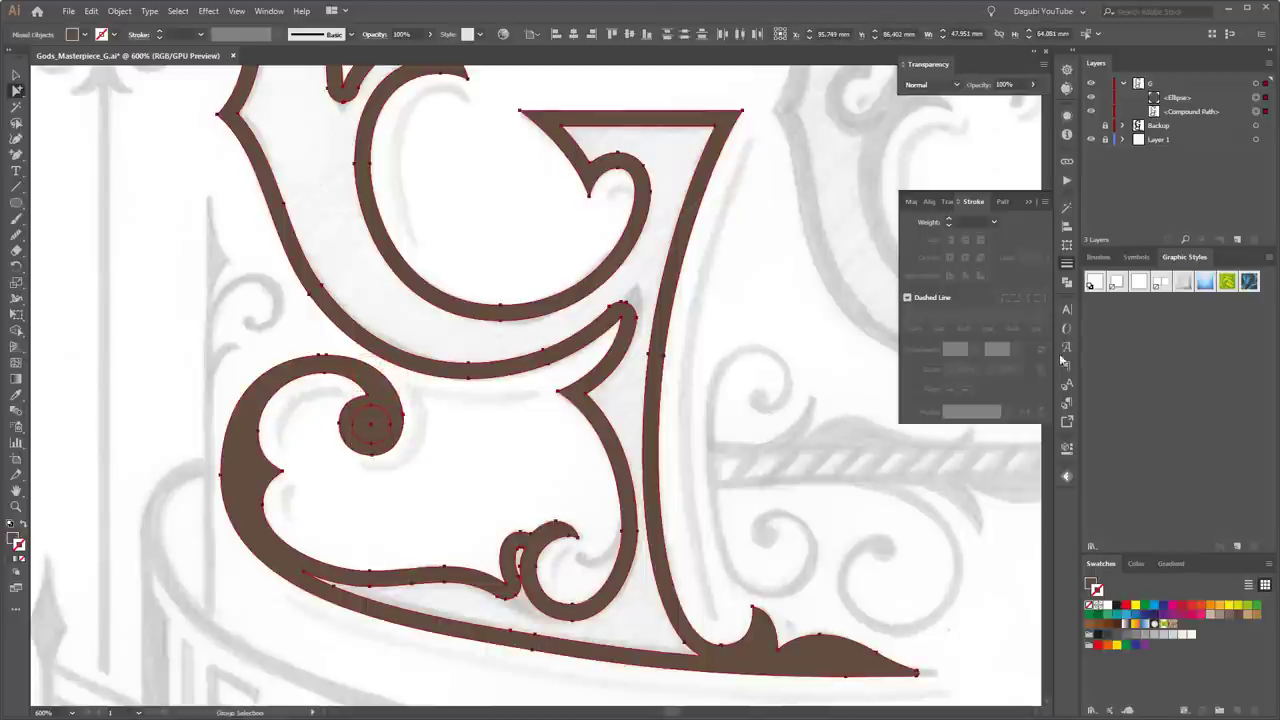
{"action": "left_click", "coordinate": [1067, 283]}
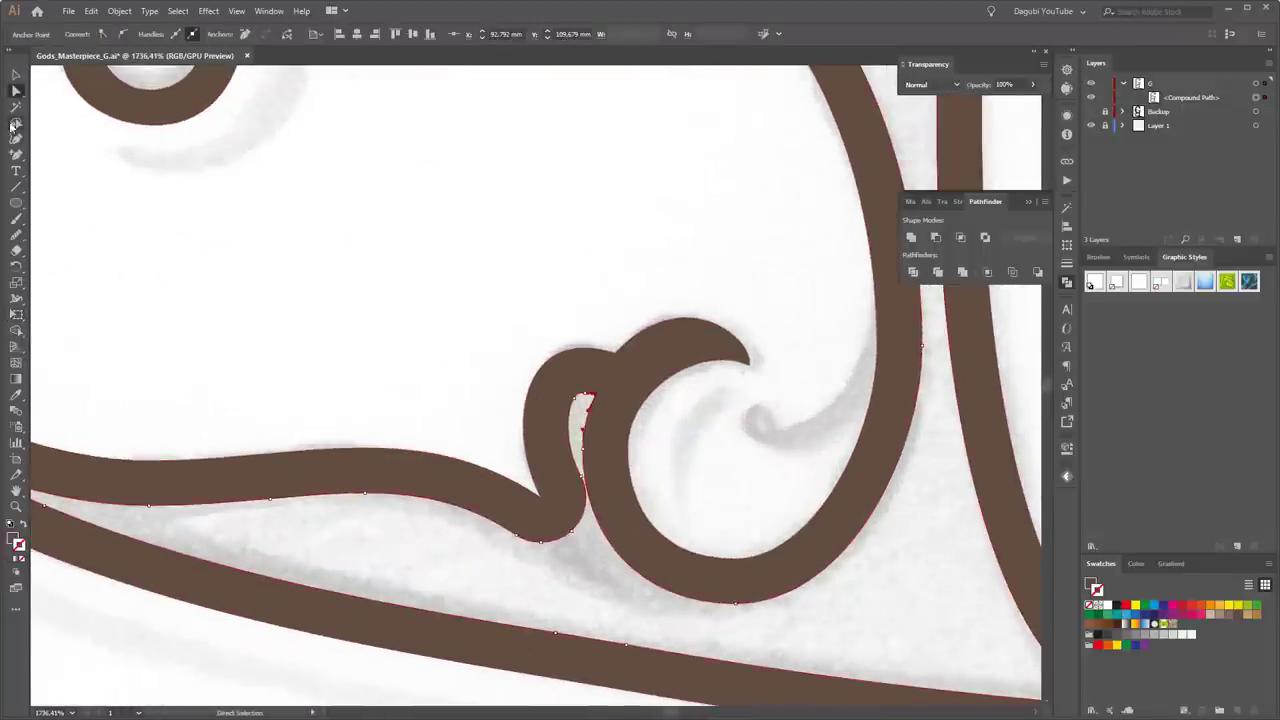
- Lasso and remove the stray anchor points on the lower inner curl, then zoom out
{"action": "left_click", "coordinate": [15, 123]}
{"action": "mouse_move", "coordinate": [605, 372]}
{"action": "left_mouse_down"}
{"action": "mouse_move", "coordinate": [594, 571]}
{"action": "mouse_move", "coordinate": [612, 385]}
{"action": "left_mouse_up"}
{"action": "left_click", "coordinate": [245, 35]}
{"action": "scroll", "coordinate": [508, 343], "scroll_direction": "down", "scroll_amount": 5}
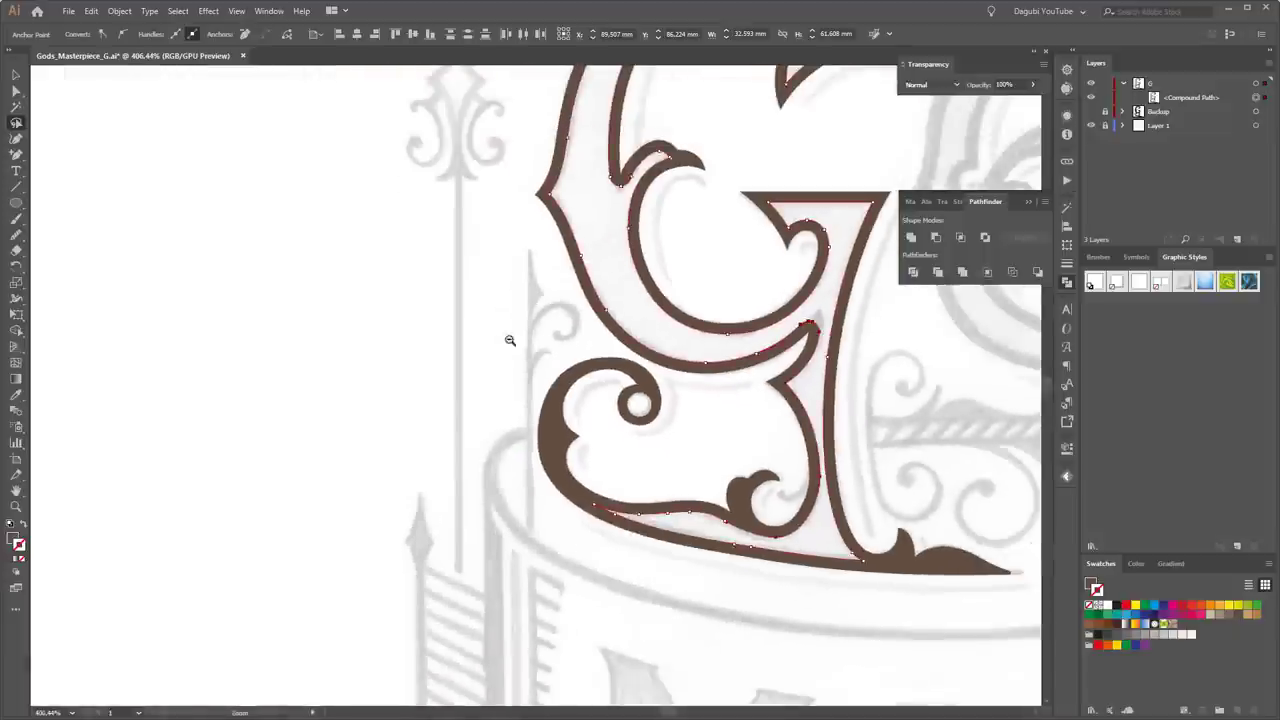
{"action": "scroll", "coordinate": [846, 520], "scroll_direction": "up", "scroll_amount": 5}
{"action": "scroll", "coordinate": [852, 558], "scroll_direction": "down", "scroll_amount": 5}
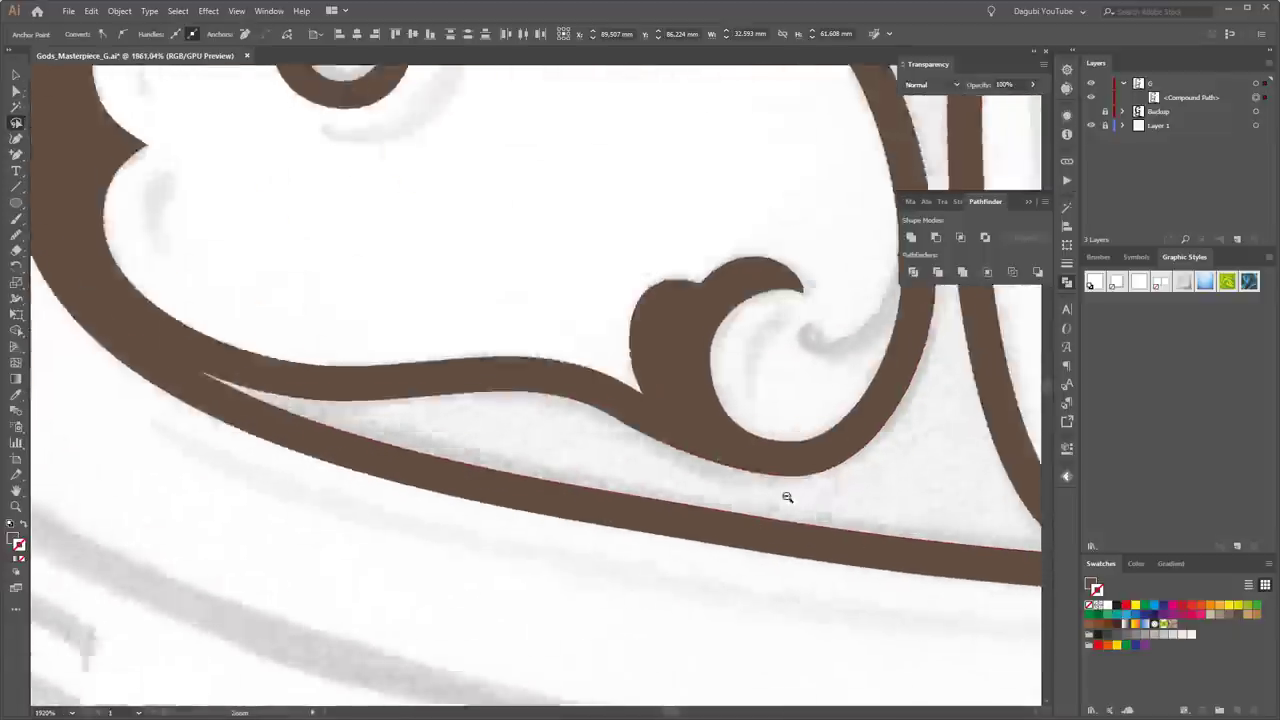
{"action": "scroll", "coordinate": [786, 497], "scroll_direction": "down", "scroll_amount": 5}
{"action": "scroll", "coordinate": [486, 371], "scroll_direction": "down", "scroll_amount": 3}
{"action": "left_click", "coordinate": [873, 463]}
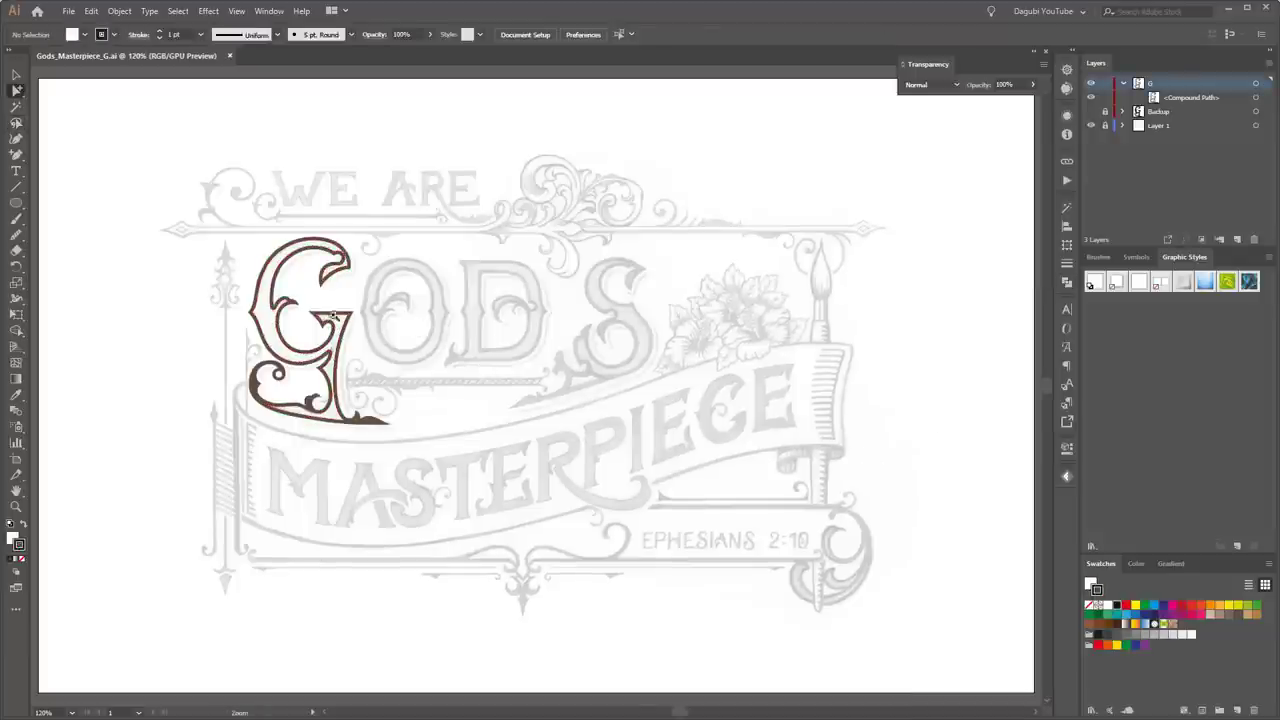
- Target the G's compound path and give it a black stroke with an FF0000 red fill
{"action": "scroll", "coordinate": [294, 289], "scroll_direction": "up", "scroll_amount": 3}
{"action": "left_click_drag", "start_coordinate": [511, 389], "coordinate": [746, 390]}
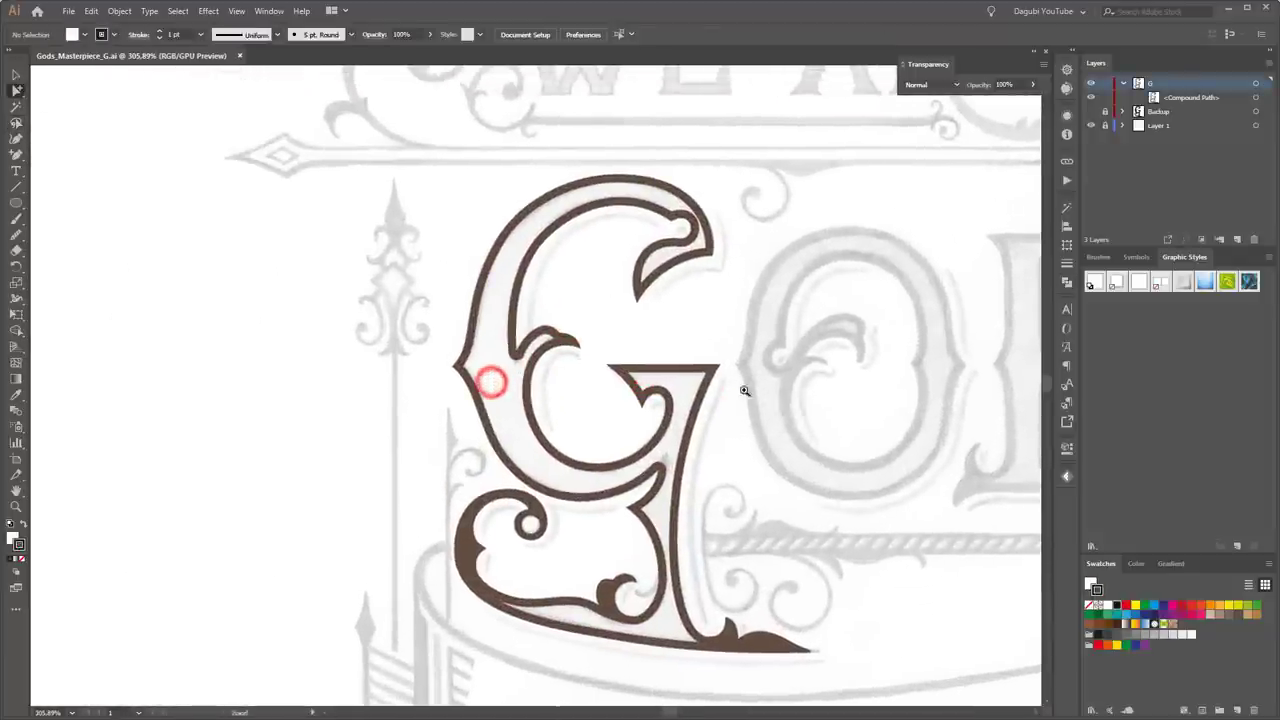
{"action": "left_click", "coordinate": [1190, 97]}
{"action": "left_click", "coordinate": [1256, 98]}
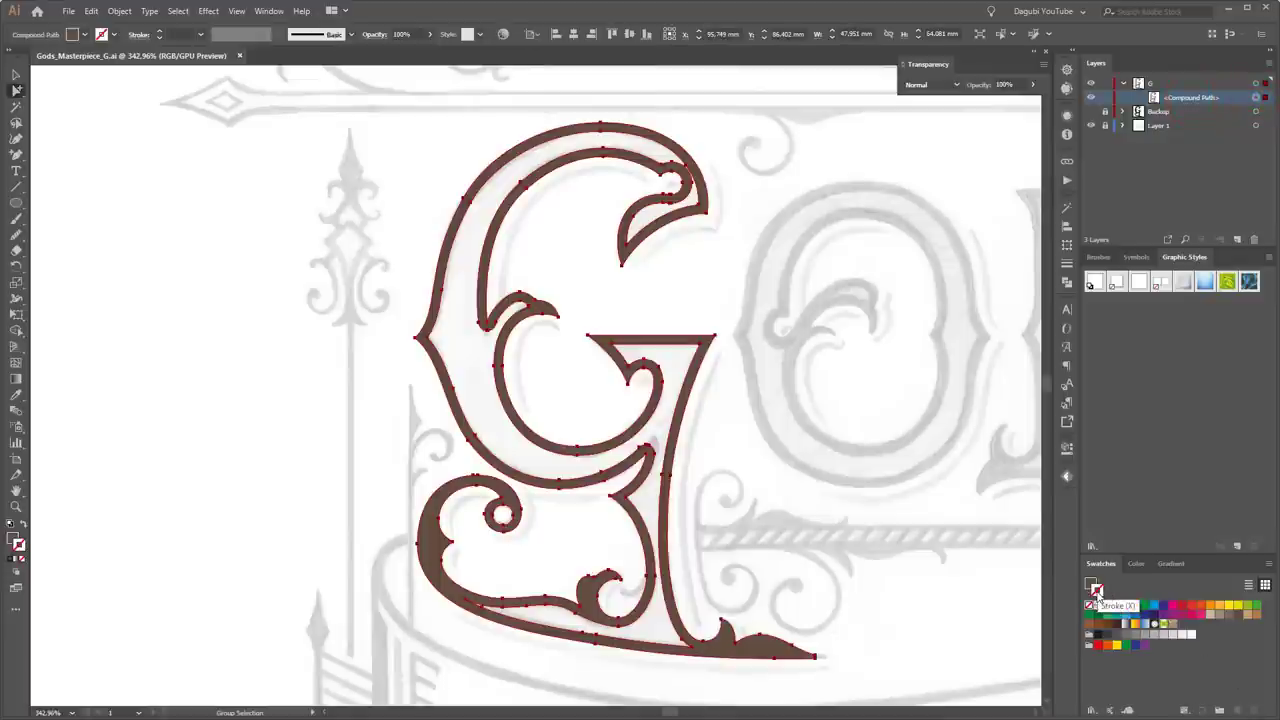
{"action": "left_click", "coordinate": [1140, 563]}
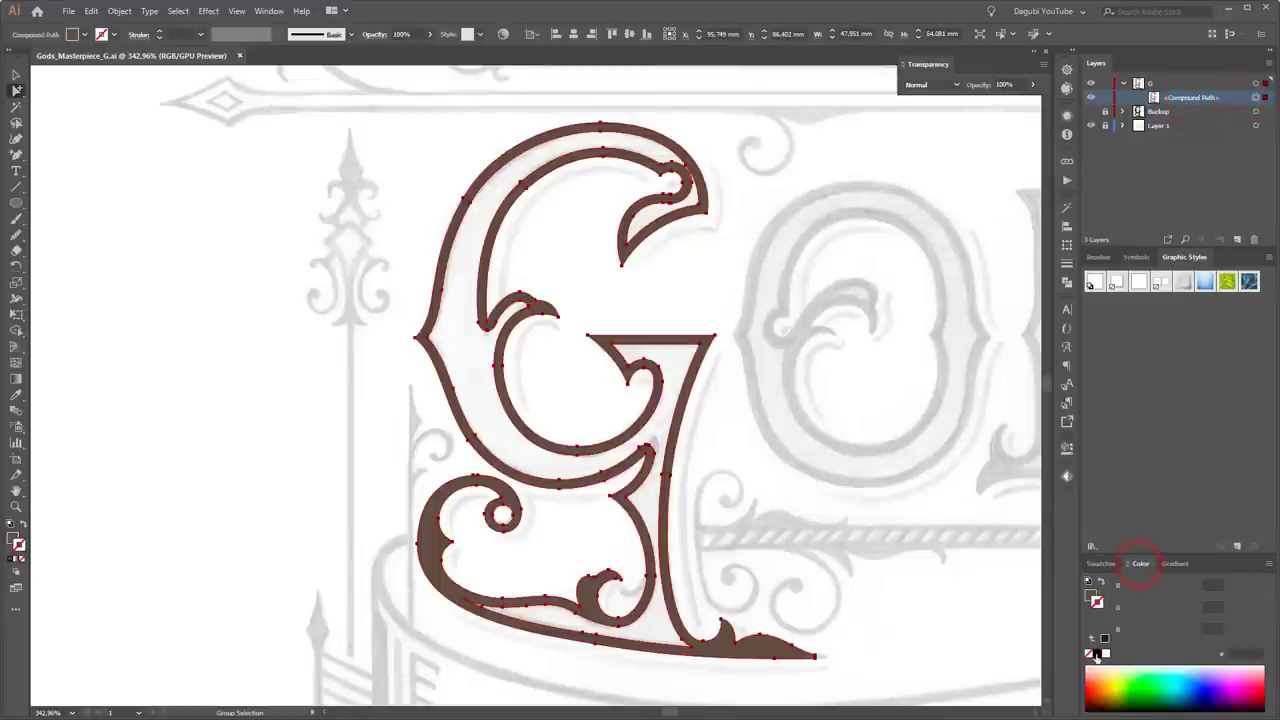
{"action": "left_click", "coordinate": [1097, 654]}
{"action": "left_click", "coordinate": [1091, 598]}
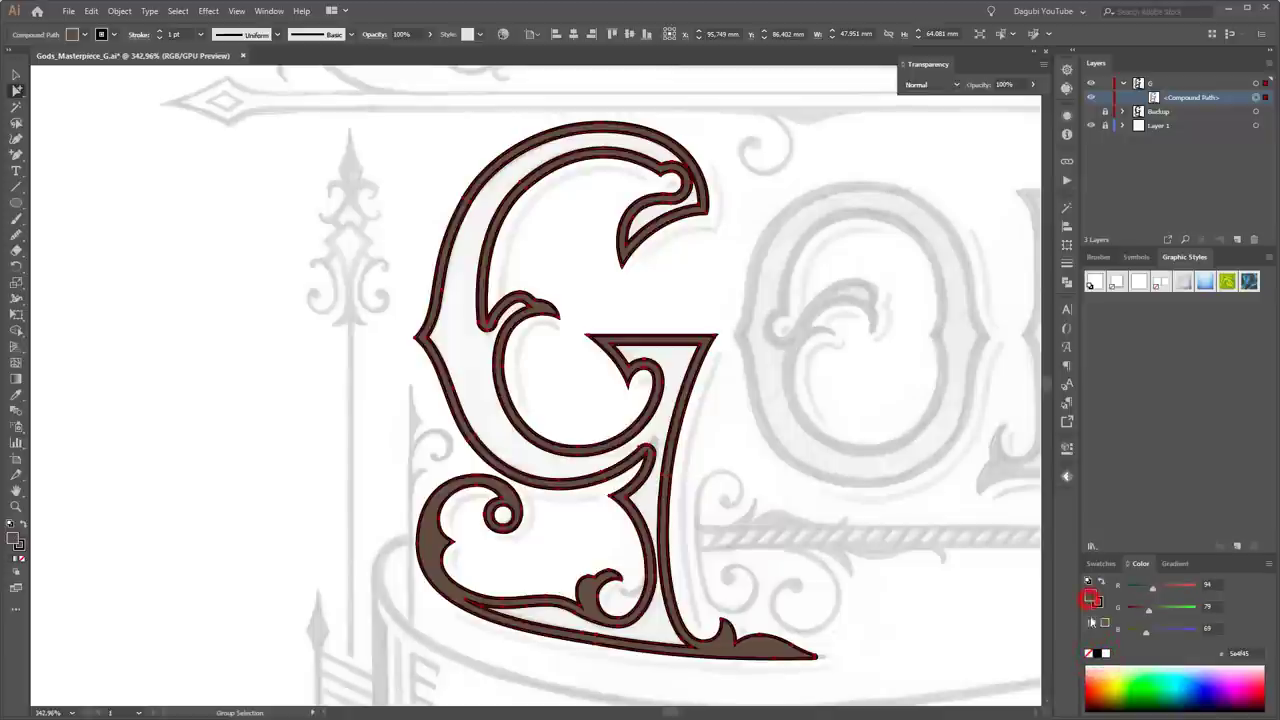
{"action": "mouse_move", "coordinate": [1116, 635]}
{"action": "left_mouse_down"}
{"action": "mouse_move", "coordinate": [1126, 608]}
{"action": "mouse_move", "coordinate": [1229, 587]}
{"action": "left_mouse_up"}
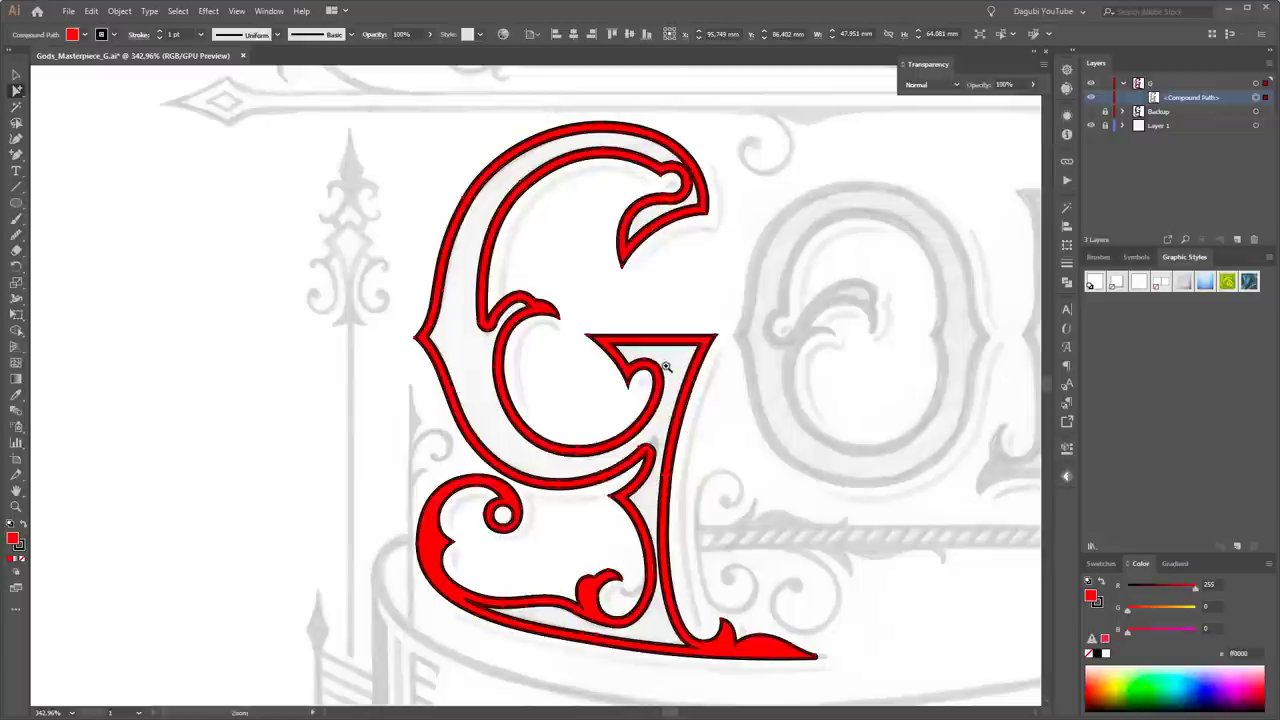
{"action": "scroll", "coordinate": [666, 366], "scroll_direction": "up", "scroll_amount": 5}
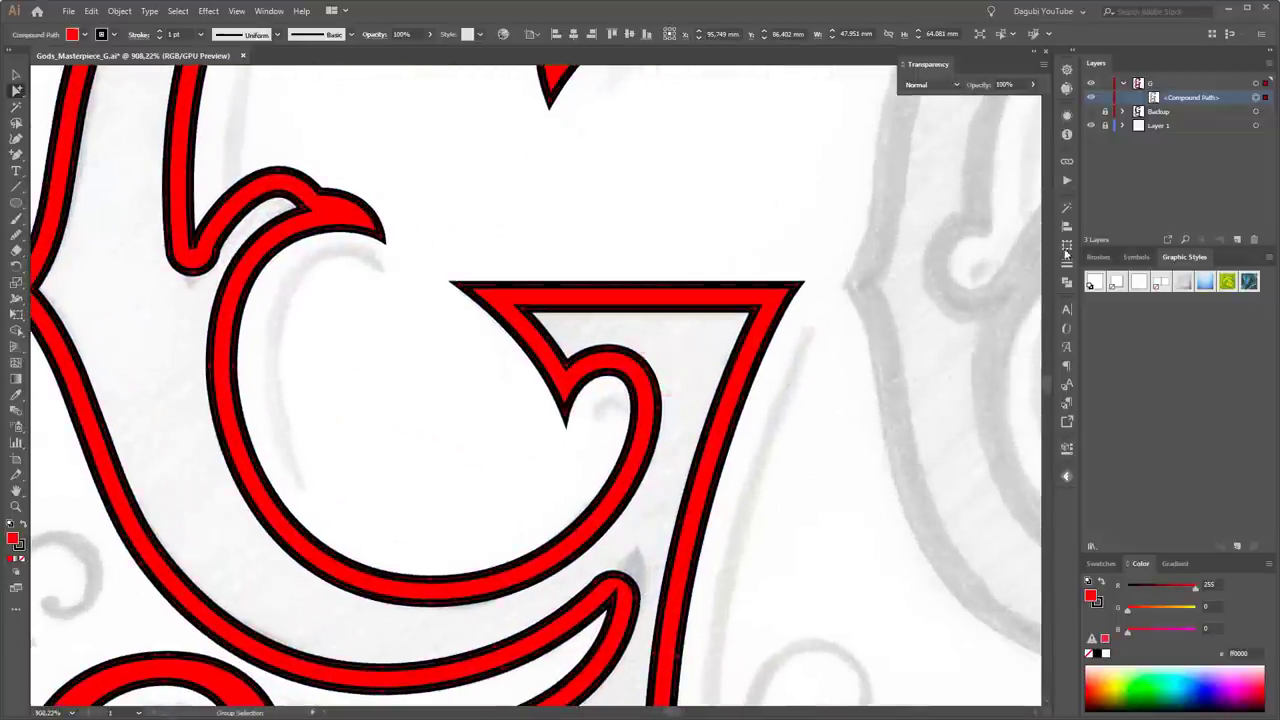
- Set the G's stroke weight to 0.7 pt with Round Join corners
{"action": "left_click", "coordinate": [1067, 264]}
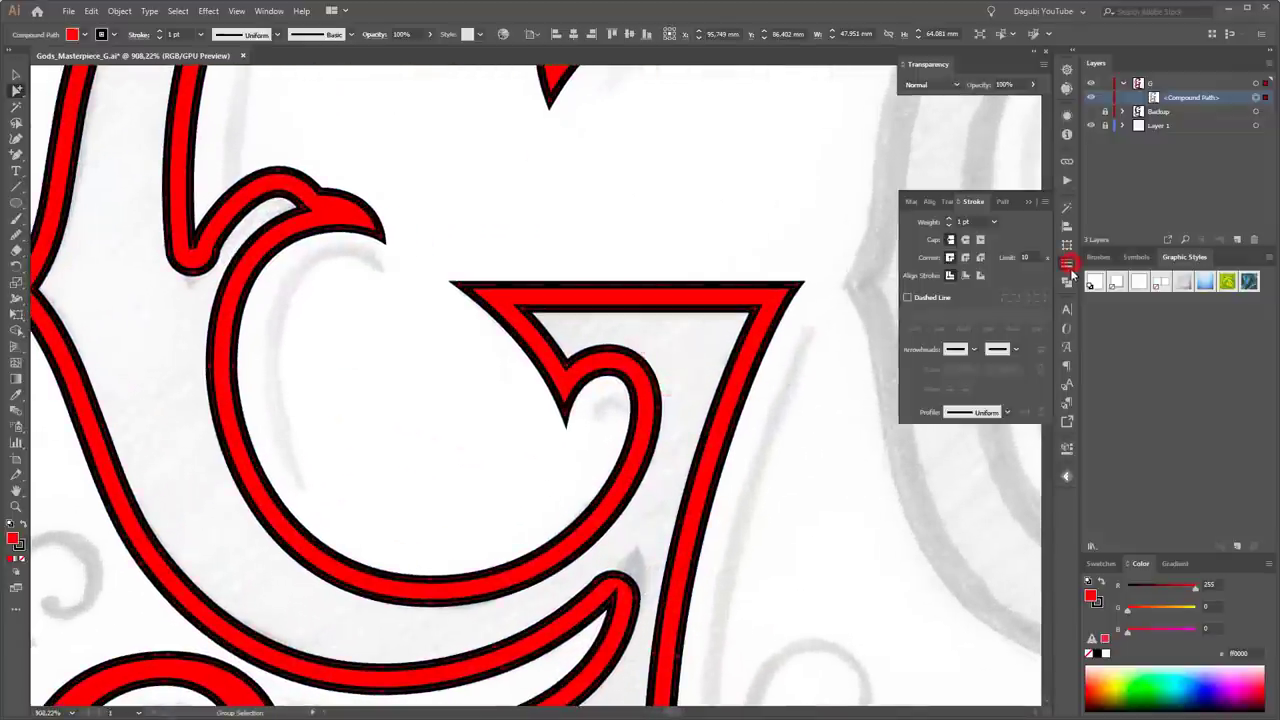
{"action": "left_click", "coordinate": [950, 227]}
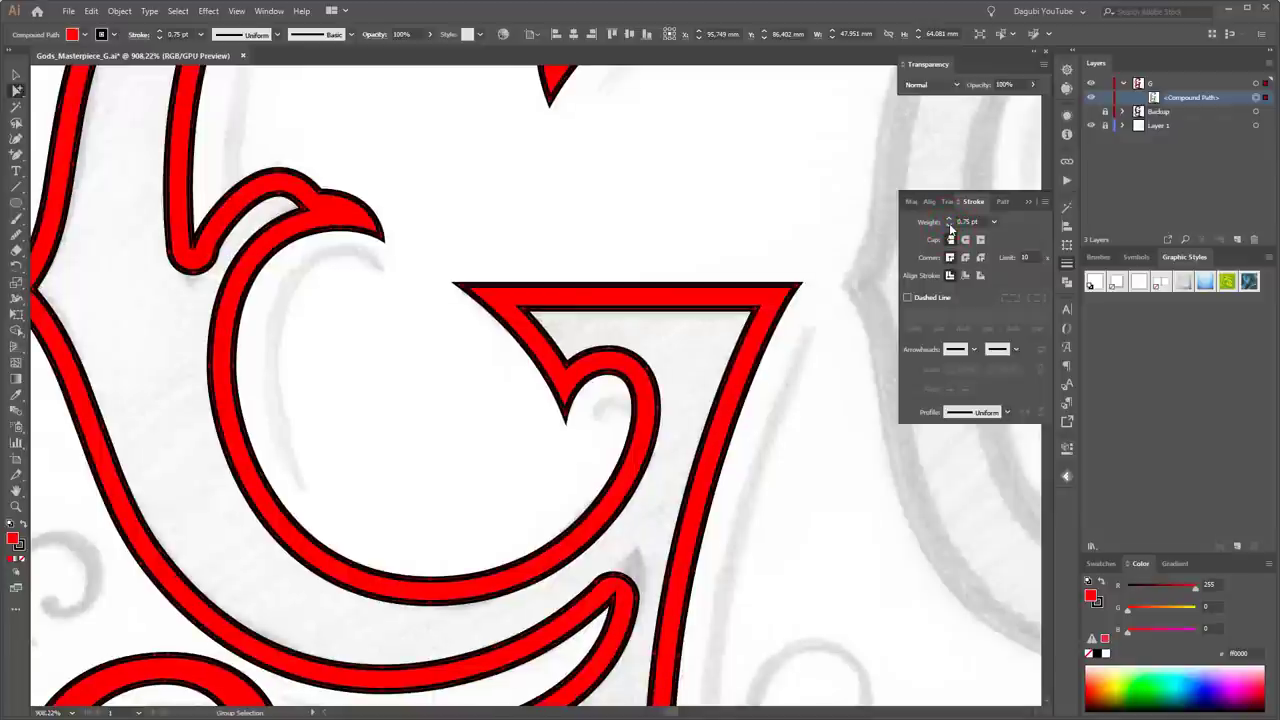
{"action": "left_click", "coordinate": [950, 227]}
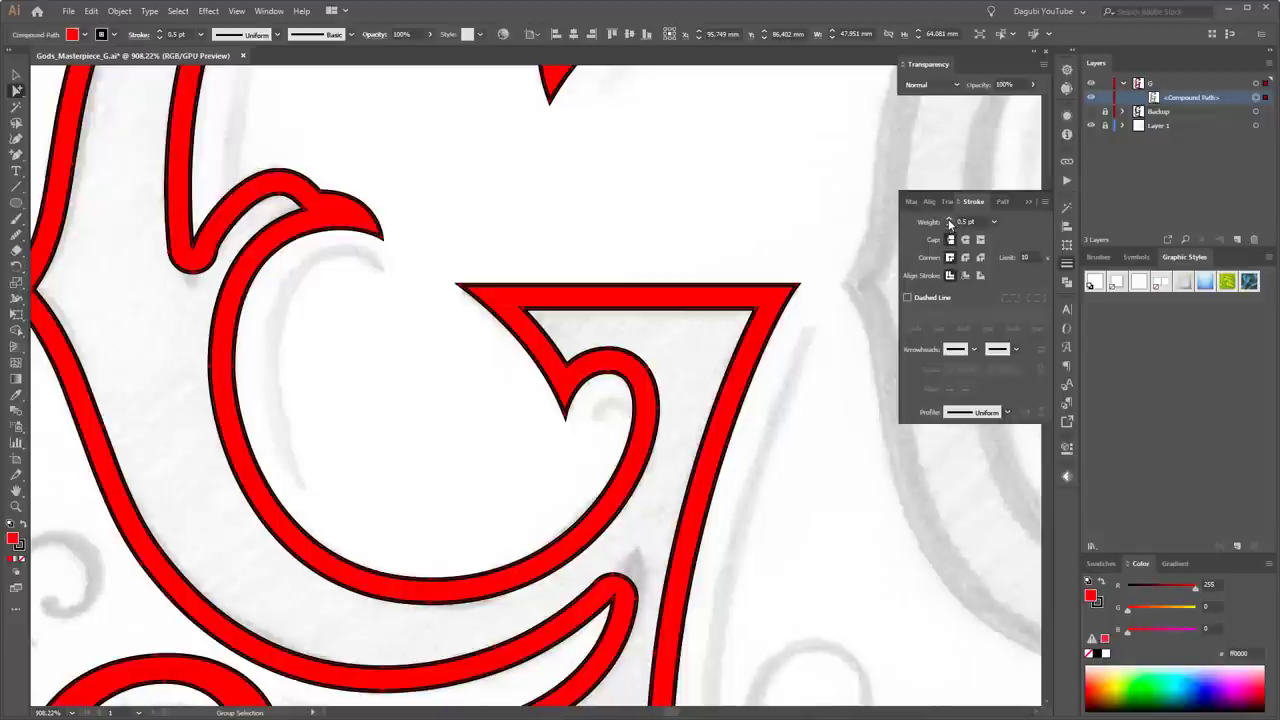
{"action": "left_click", "coordinate": [949, 219]}
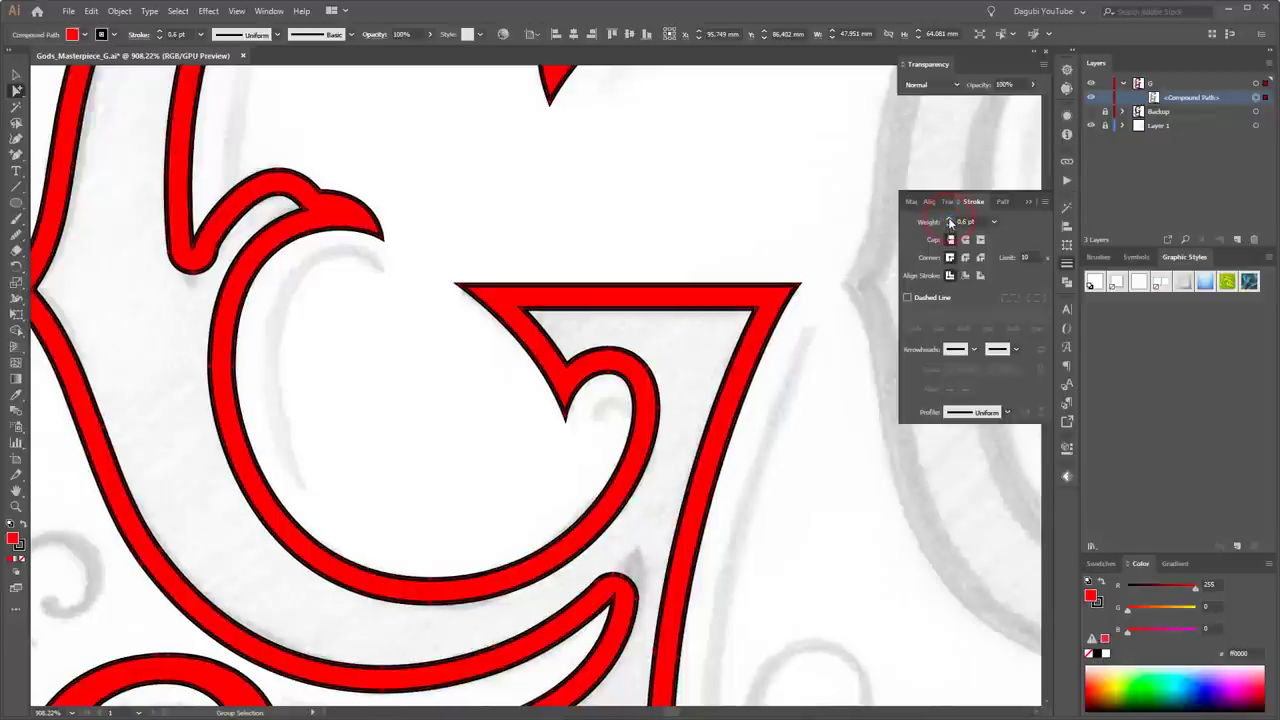
{"action": "left_click", "coordinate": [949, 219]}
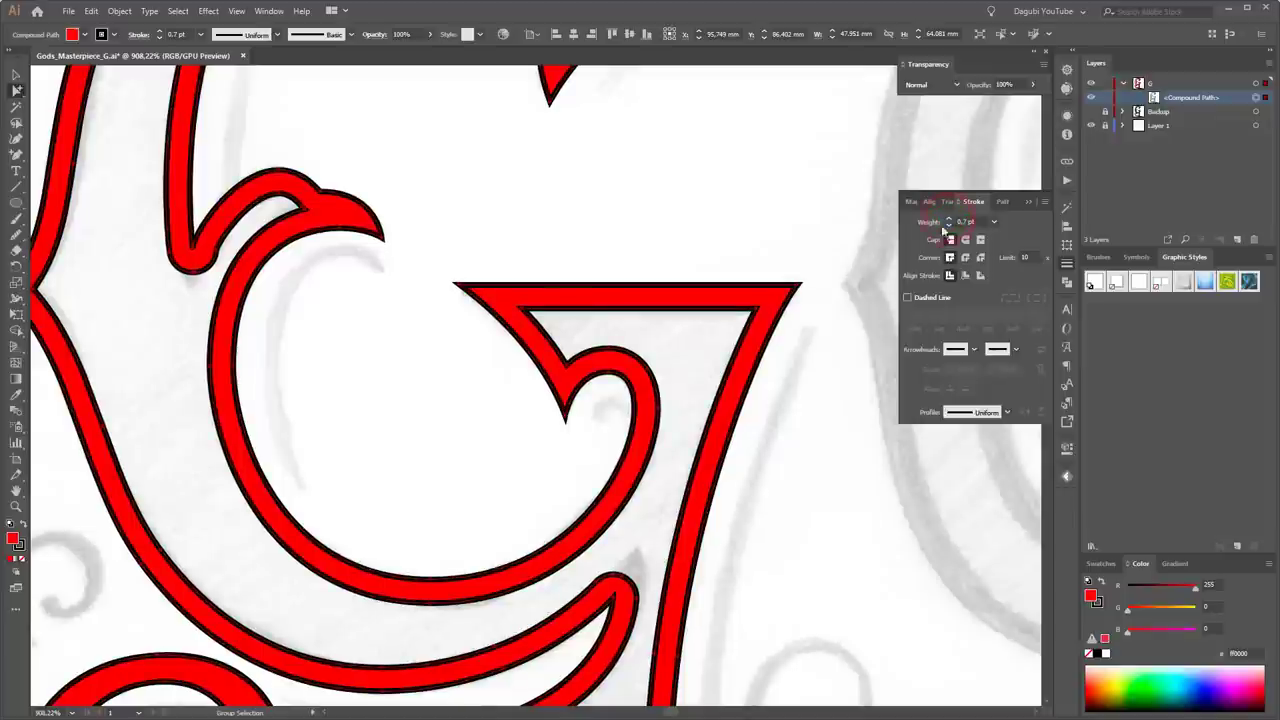
{"action": "scroll", "coordinate": [808, 480], "scroll_direction": "up", "scroll_amount": 5}
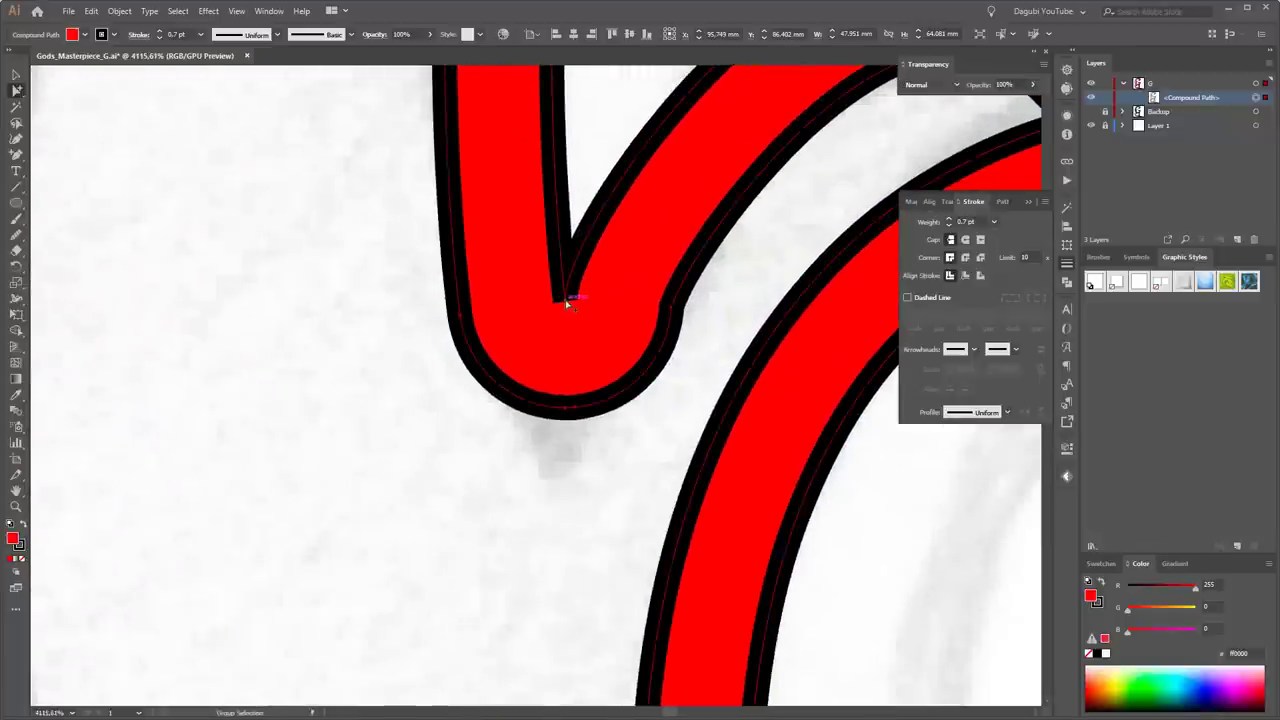
{"action": "left_click", "coordinate": [966, 259]}
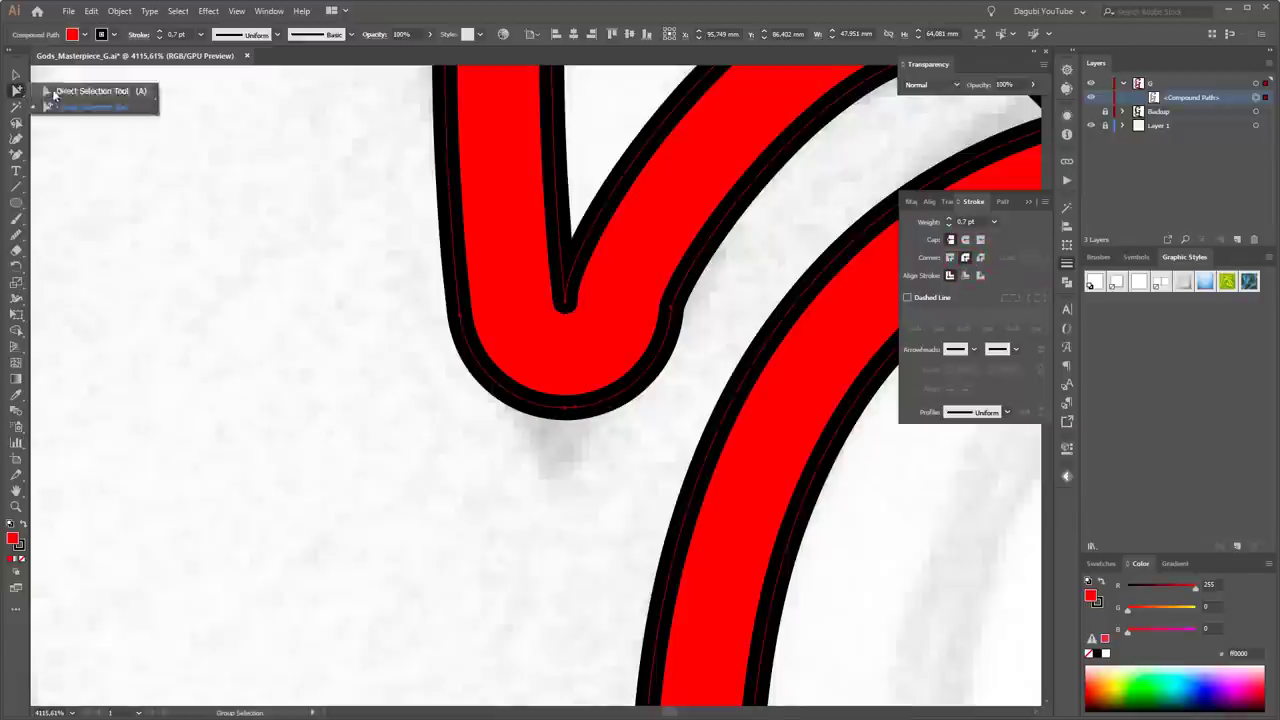
{"action": "left_click", "coordinate": [16, 90], "text": "alt"}
{"action": "left_click", "coordinate": [650, 364]}
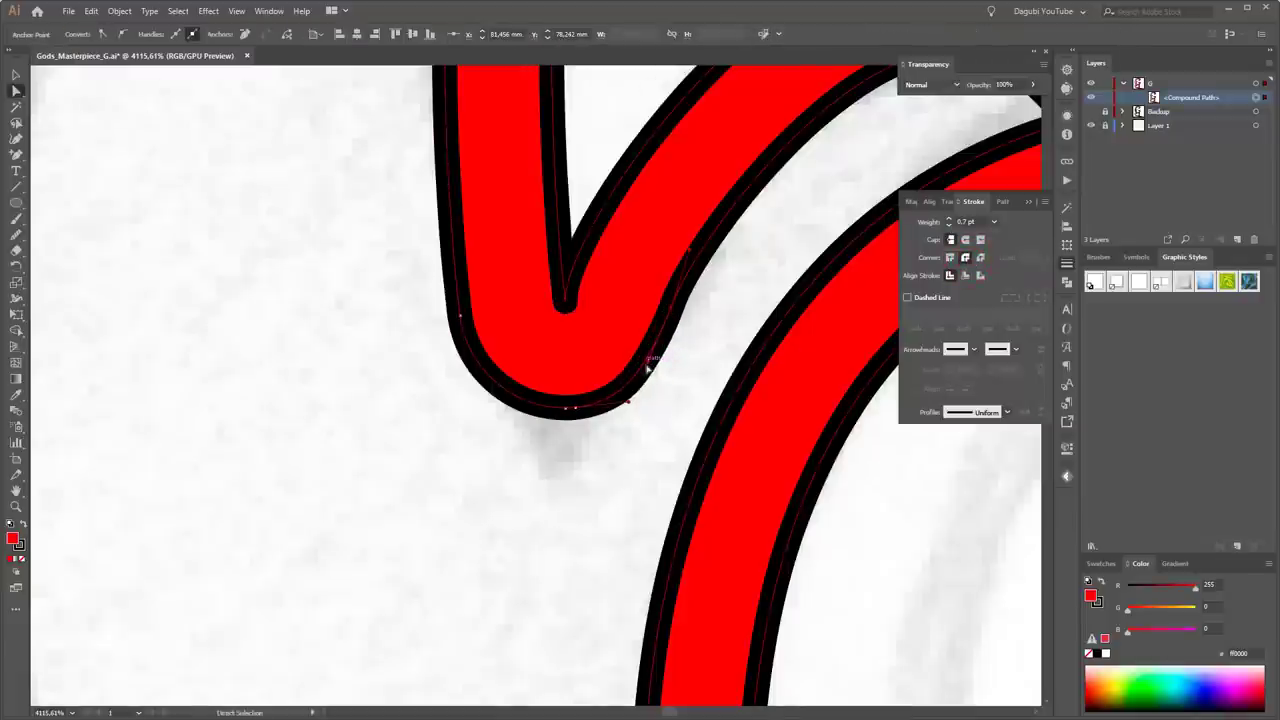
{"action": "scroll", "coordinate": [650, 364], "scroll_direction": "down", "scroll_amount": 10}
{"action": "scroll", "coordinate": [457, 449], "scroll_direction": "up", "scroll_amount": 10}
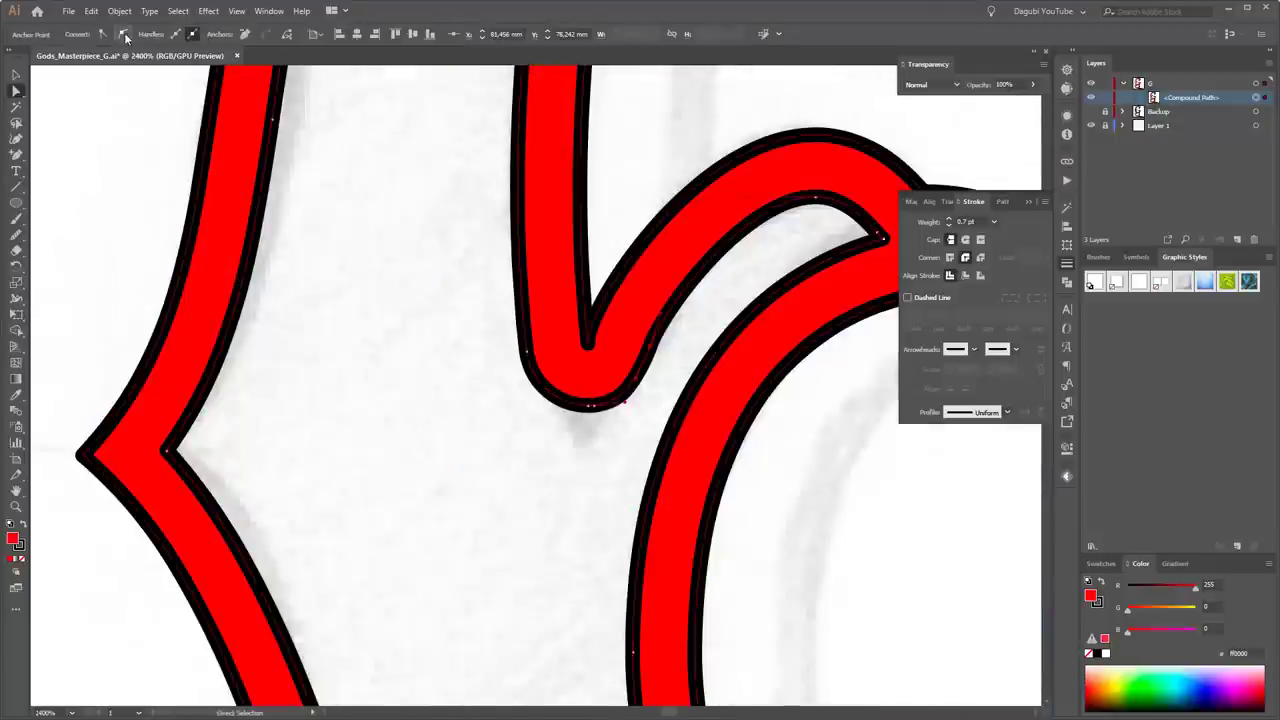
{"action": "scroll", "coordinate": [640, 390], "scroll_direction": "down", "scroll_amount": 8}
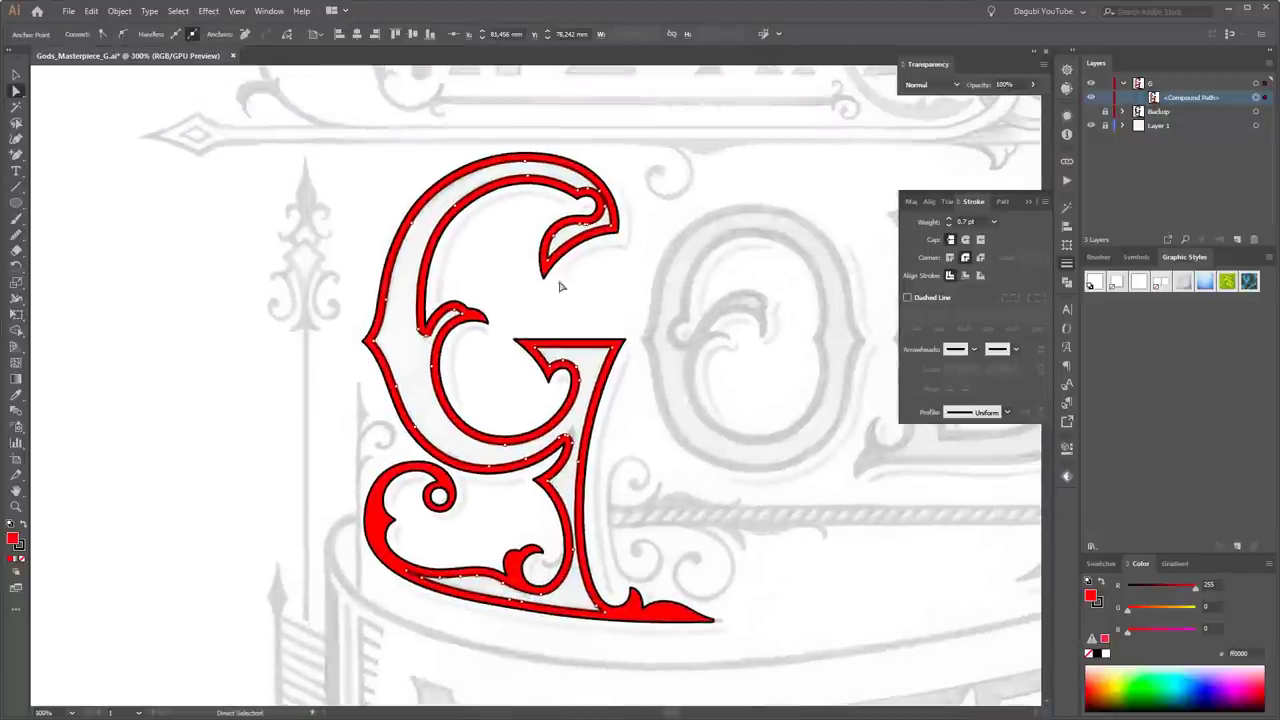
{"action": "scroll", "coordinate": [558, 260], "scroll_direction": "up", "scroll_amount": 5}
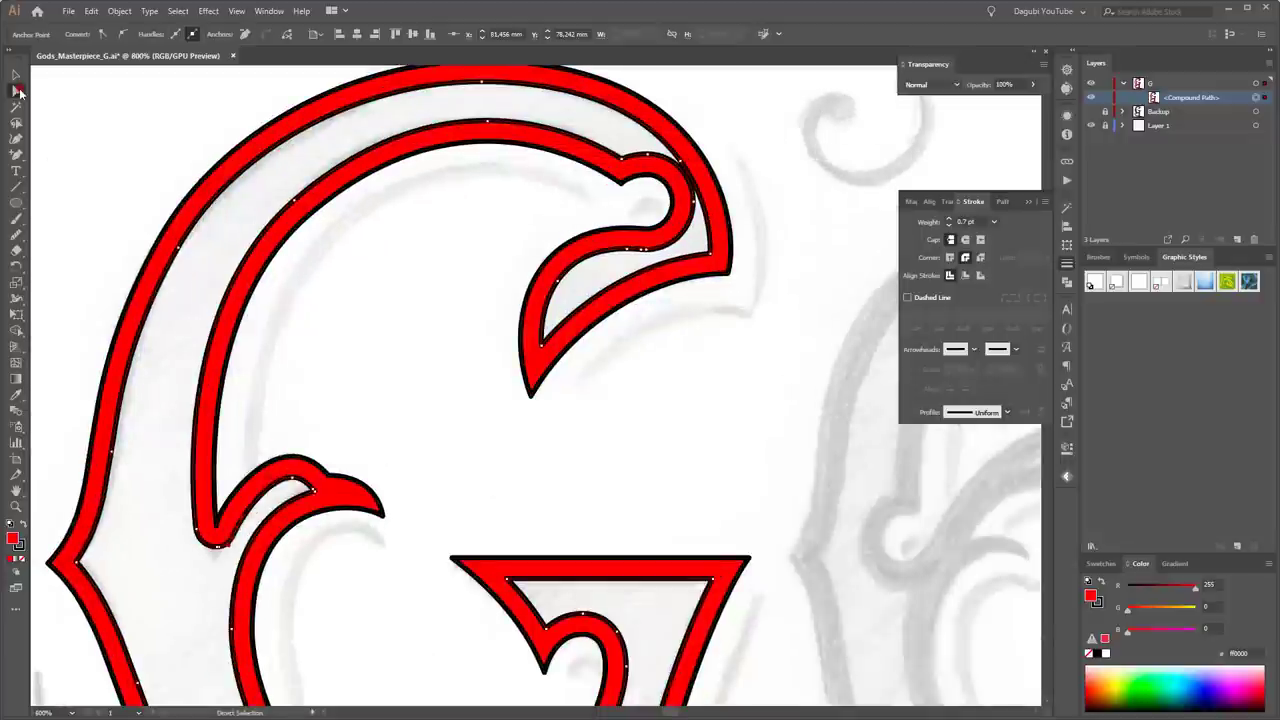
{"action": "left_click_drag", "start_coordinate": [18, 90], "coordinate": [60, 108]}
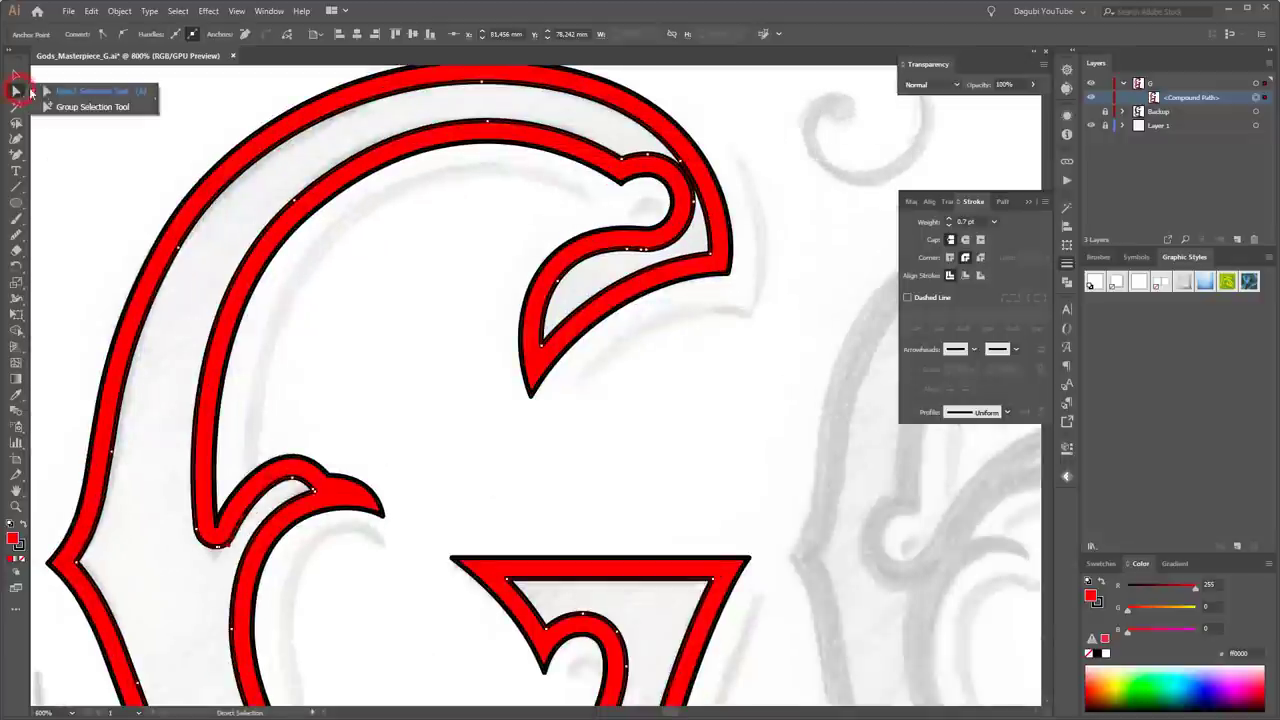
{"action": "left_click", "coordinate": [783, 389]}
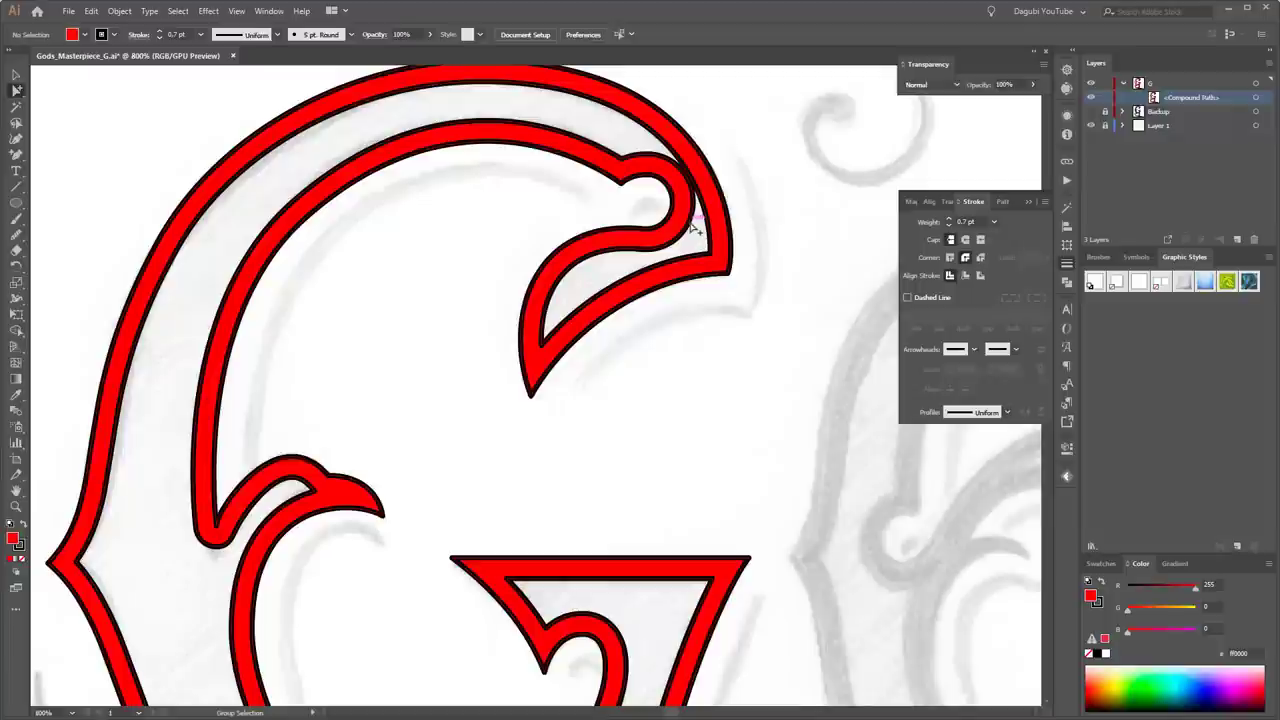
{"action": "left_click", "coordinate": [778, 377]}
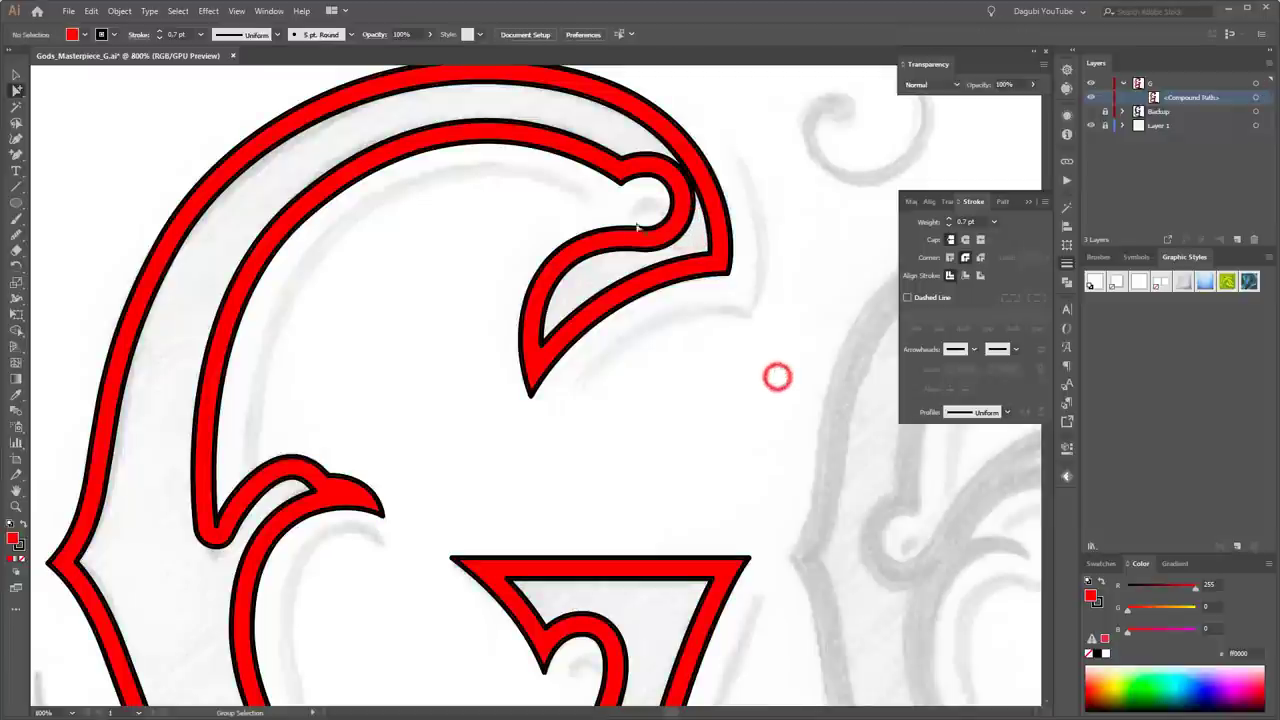
{"action": "left_click", "coordinate": [537, 130]}
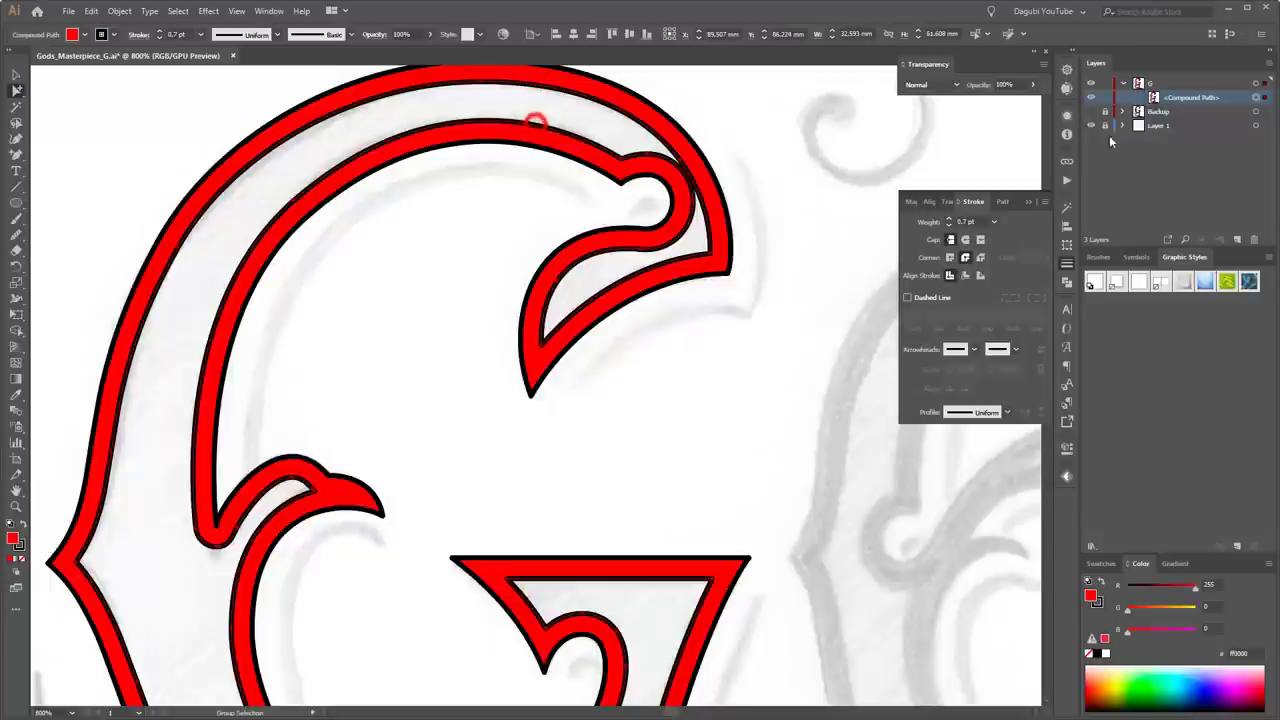
{"action": "left_click", "coordinate": [1151, 84]}
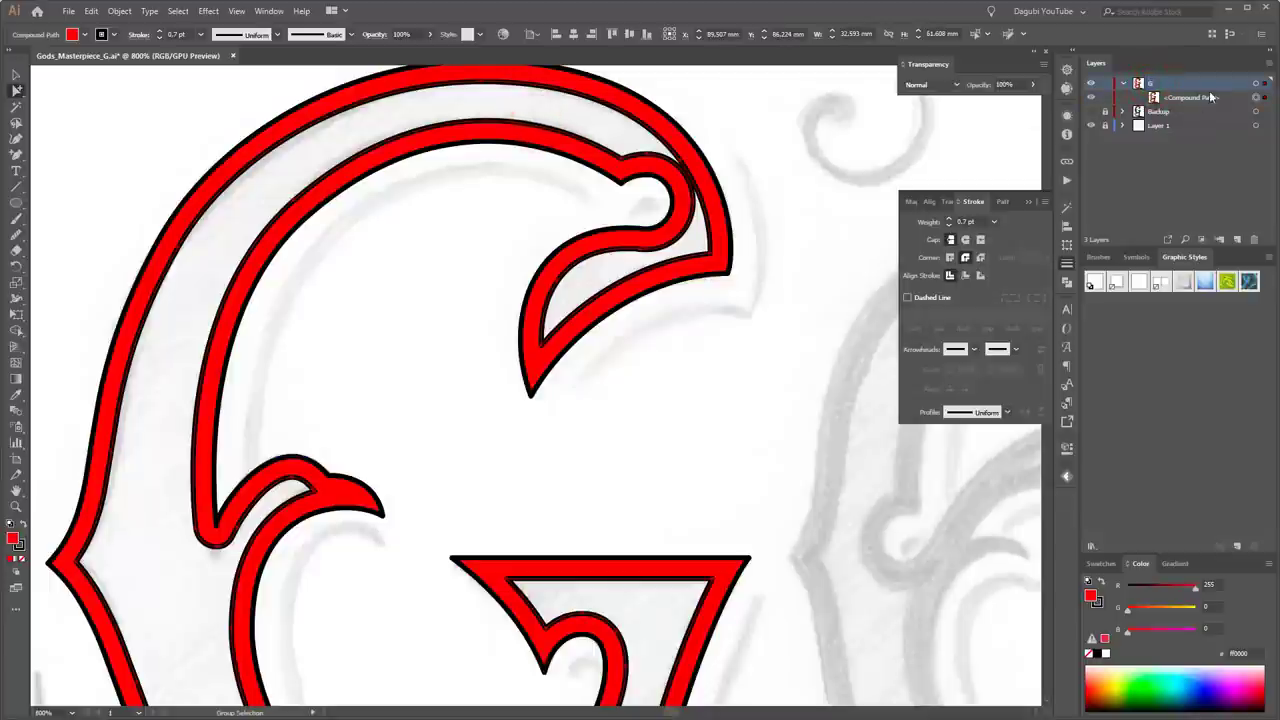
{"action": "double_click", "coordinate": [1210, 84]}
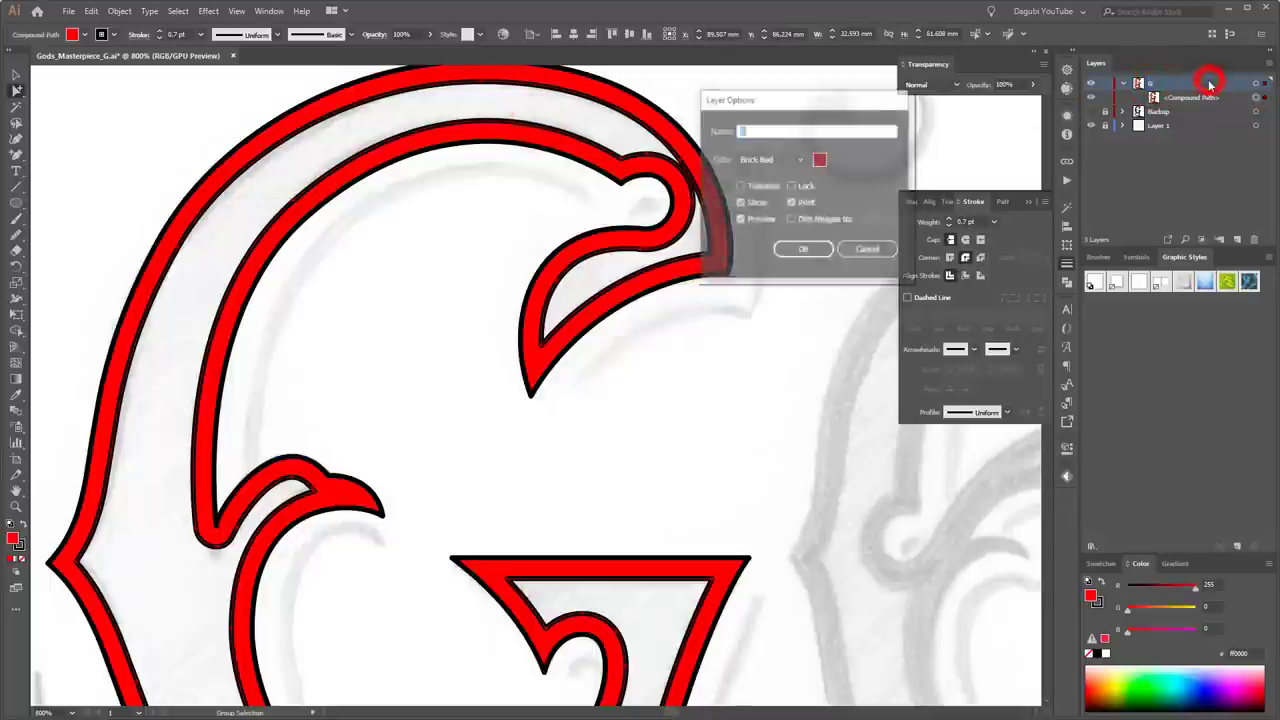
{"action": "left_click", "coordinate": [770, 160]}
{"action": "left_click", "coordinate": [770, 280]}
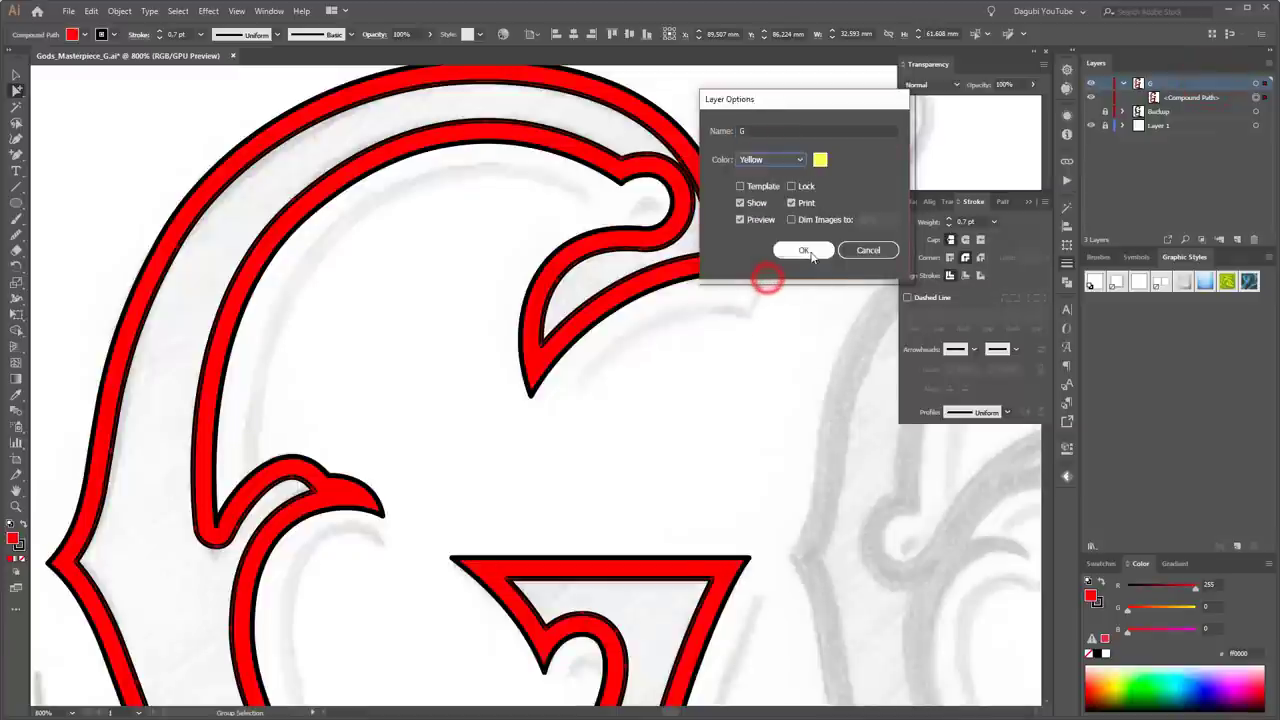
{"action": "left_click", "coordinate": [810, 252]}
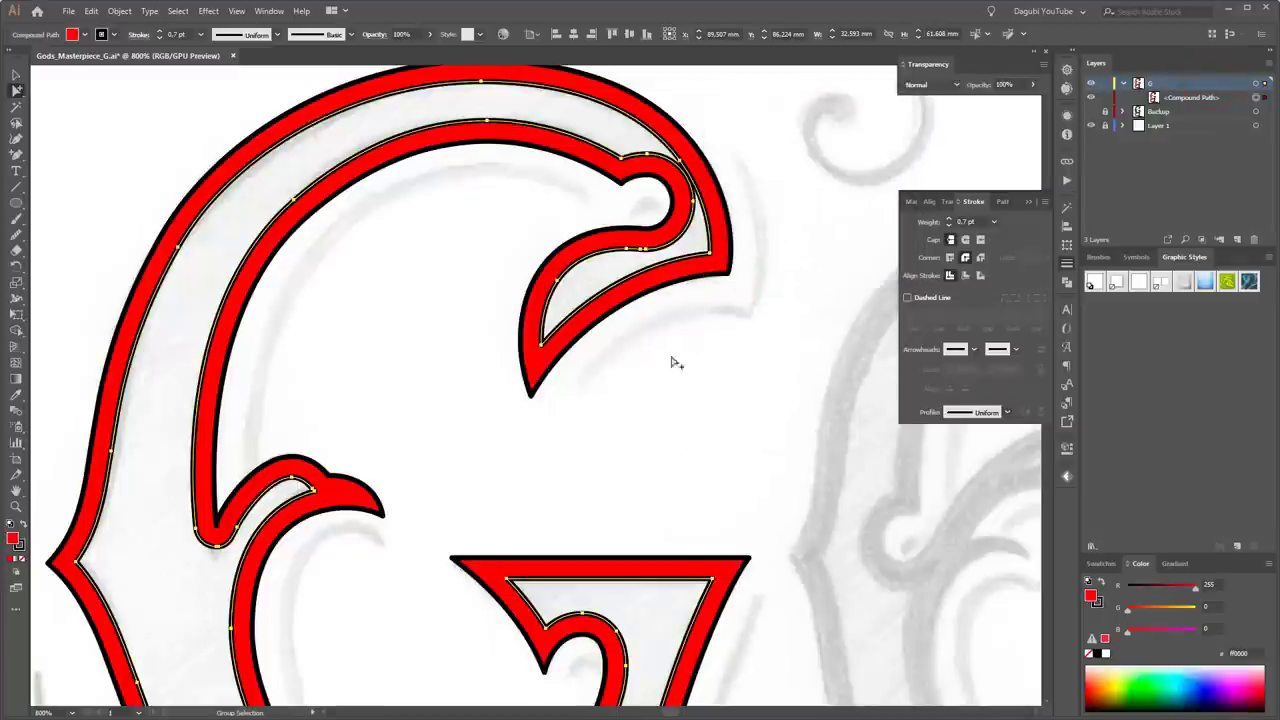
{"action": "left_click", "coordinate": [758, 345]}
{"action": "scroll", "coordinate": [758, 345], "scroll_direction": "up", "scroll_amount": 1}
{"action": "scroll", "coordinate": [757, 340], "scroll_direction": "up", "scroll_amount": 1}
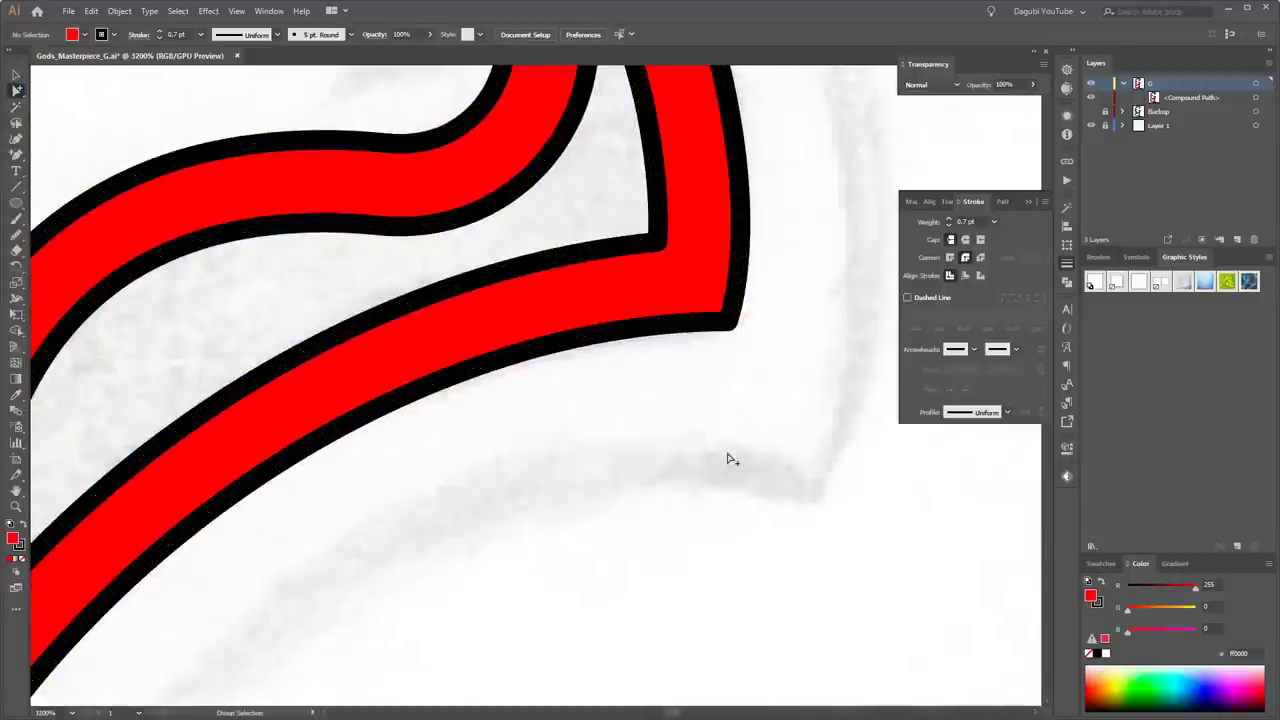
{"action": "left_click", "coordinate": [578, 255]}
{"action": "scroll", "coordinate": [765, 505], "scroll_direction": "down", "scroll_amount": 5}
{"action": "scroll", "coordinate": [934, 632], "scroll_direction": "down", "scroll_amount": 5}
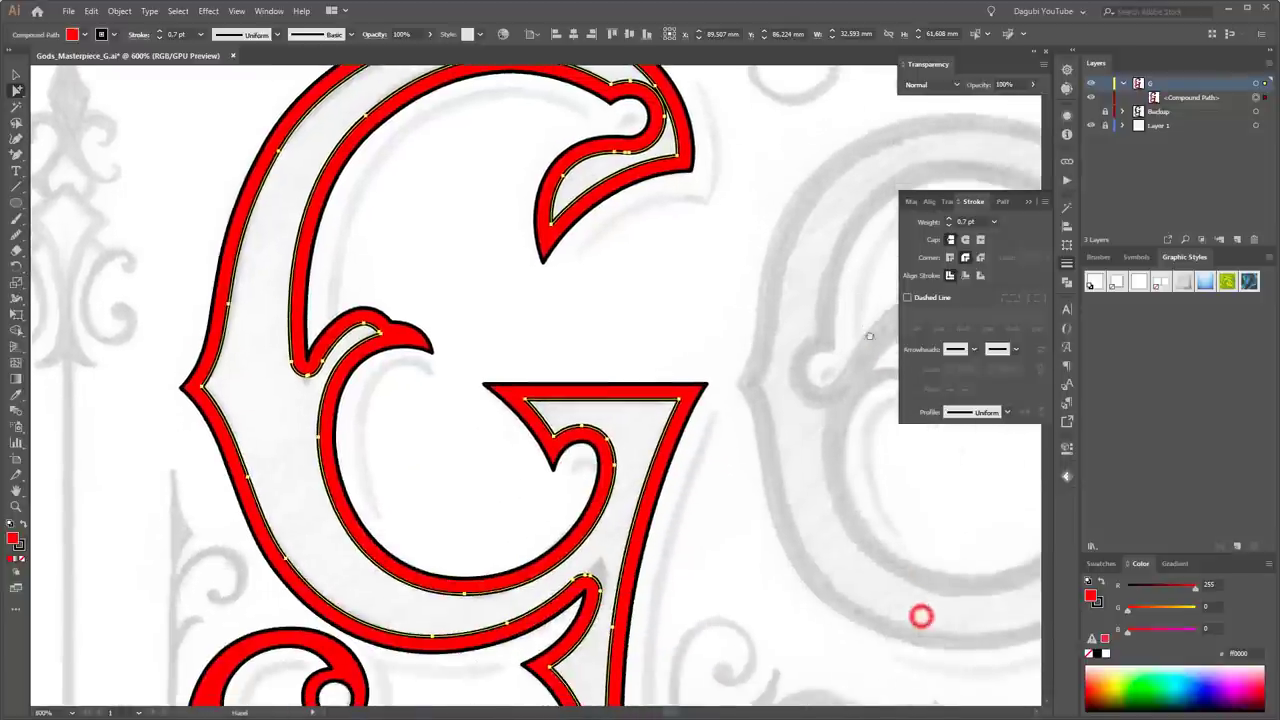
{"action": "scroll", "coordinate": [800, 574], "scroll_direction": "down", "scroll_amount": 3}
{"action": "scroll", "coordinate": [770, 485], "scroll_direction": "down", "scroll_amount": 3}
{"action": "left_click_drag", "start_coordinate": [770, 485], "coordinate": [806, 451]}
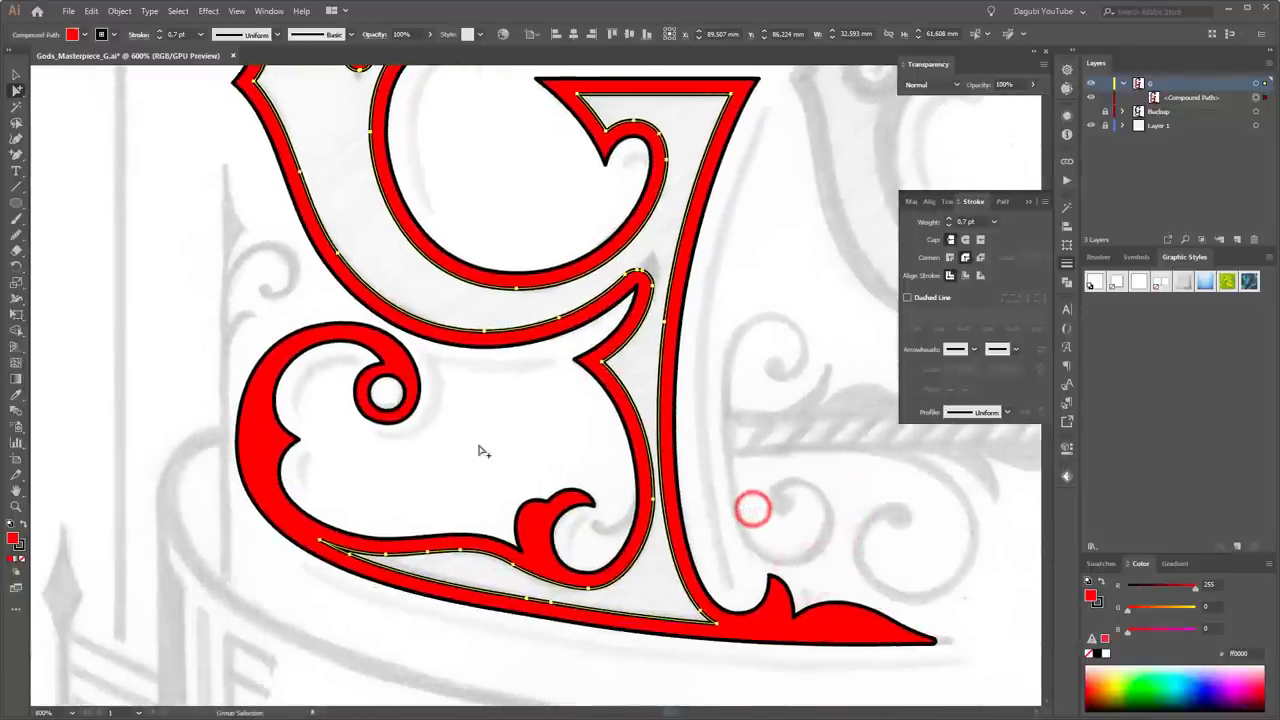
{"action": "left_click", "coordinate": [386, 396]}
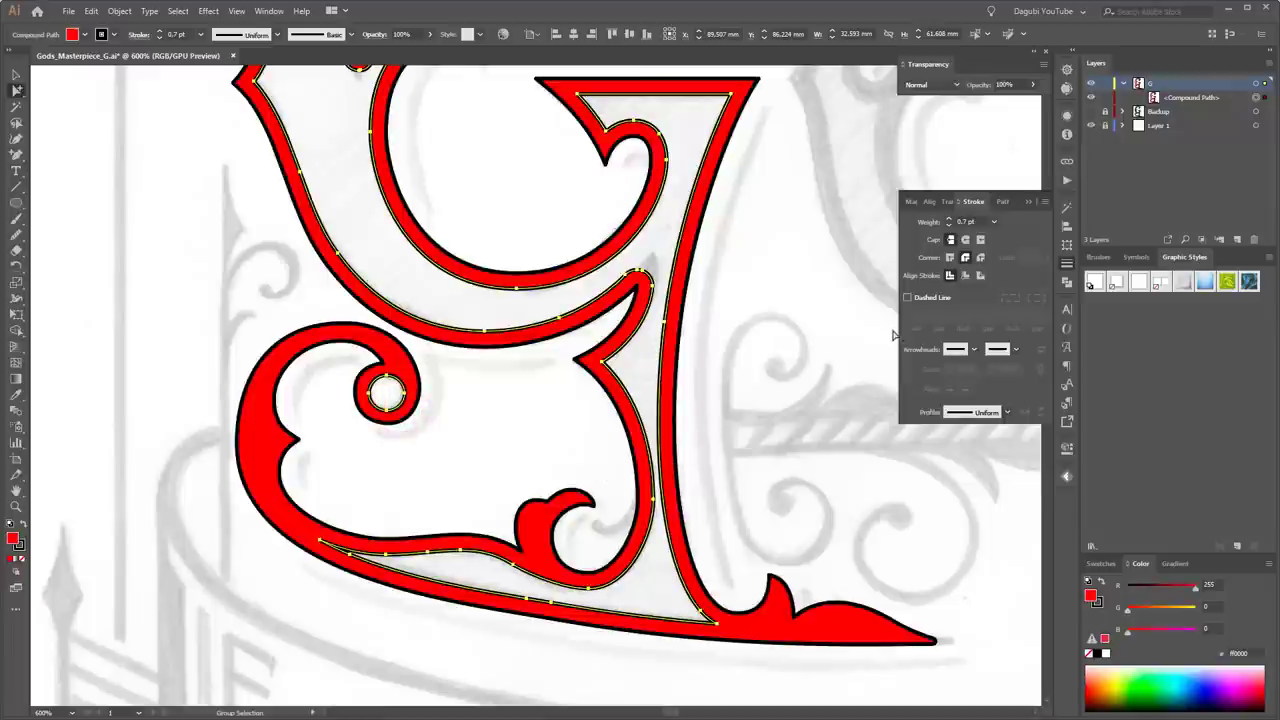
- Copy the G and paste it in place
{"action": "left_click", "coordinate": [91, 11]}
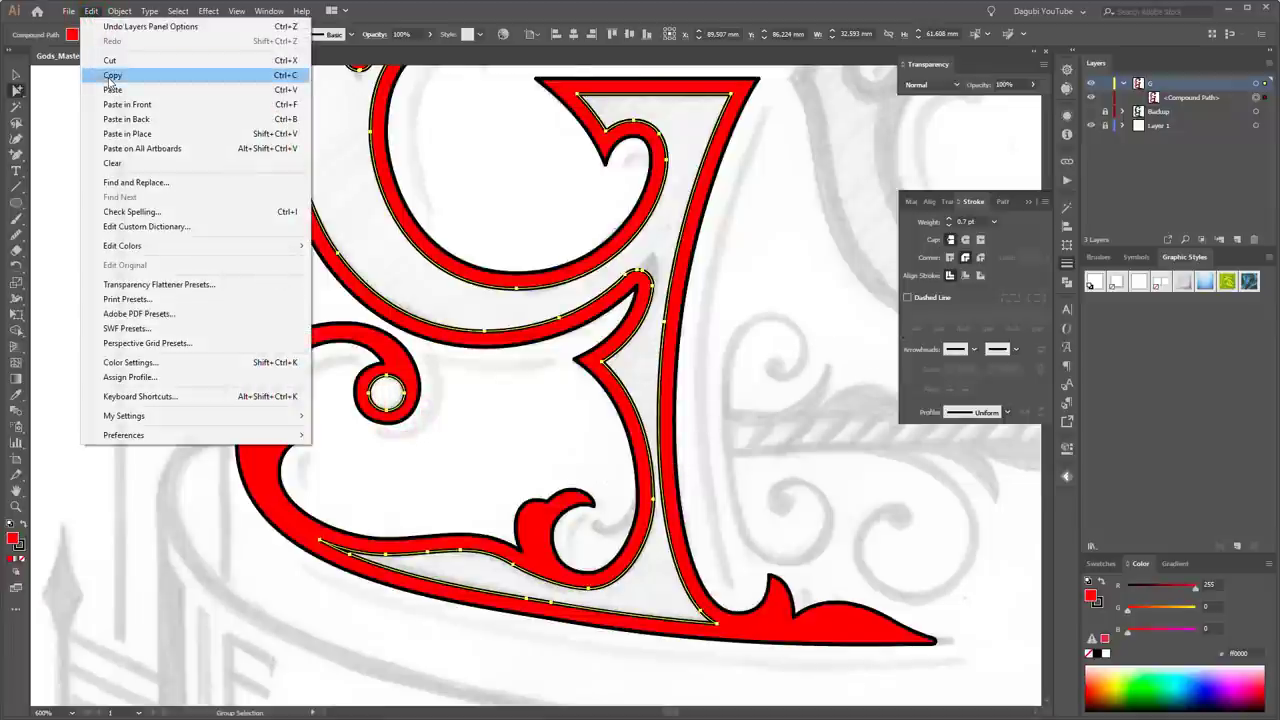
{"action": "left_click", "coordinate": [110, 76]}
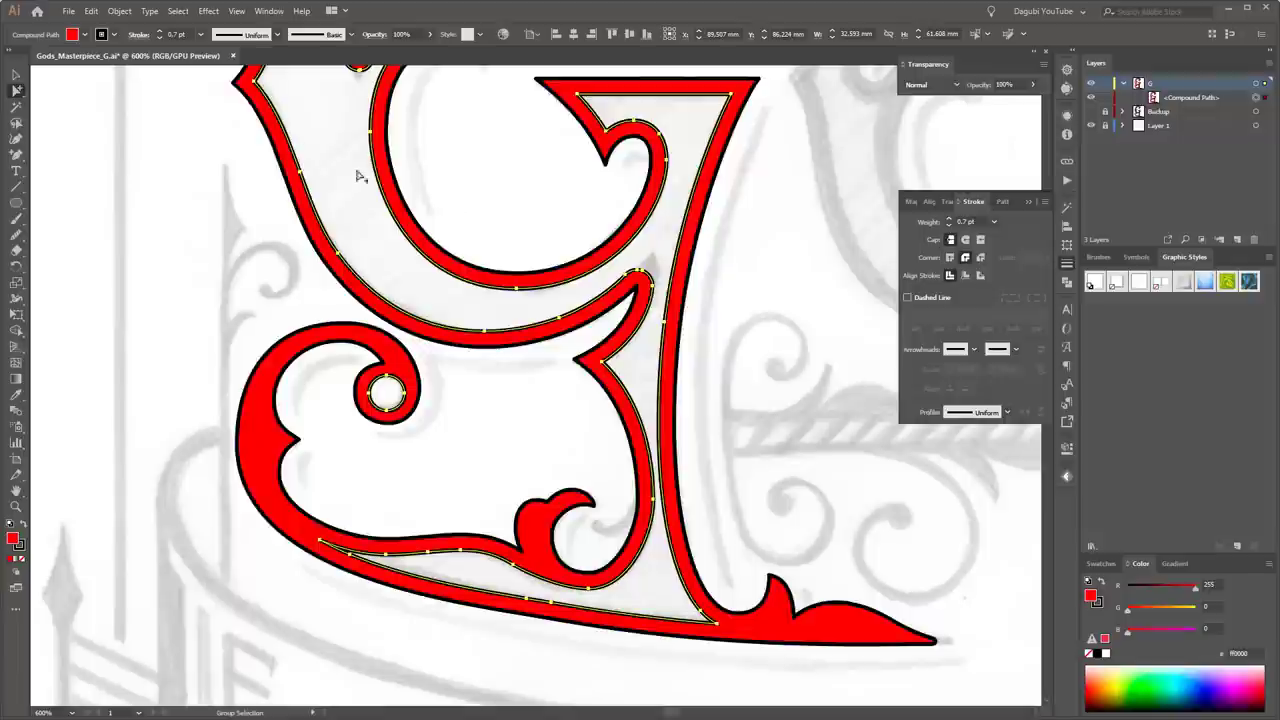
{"action": "left_click", "coordinate": [91, 11]}
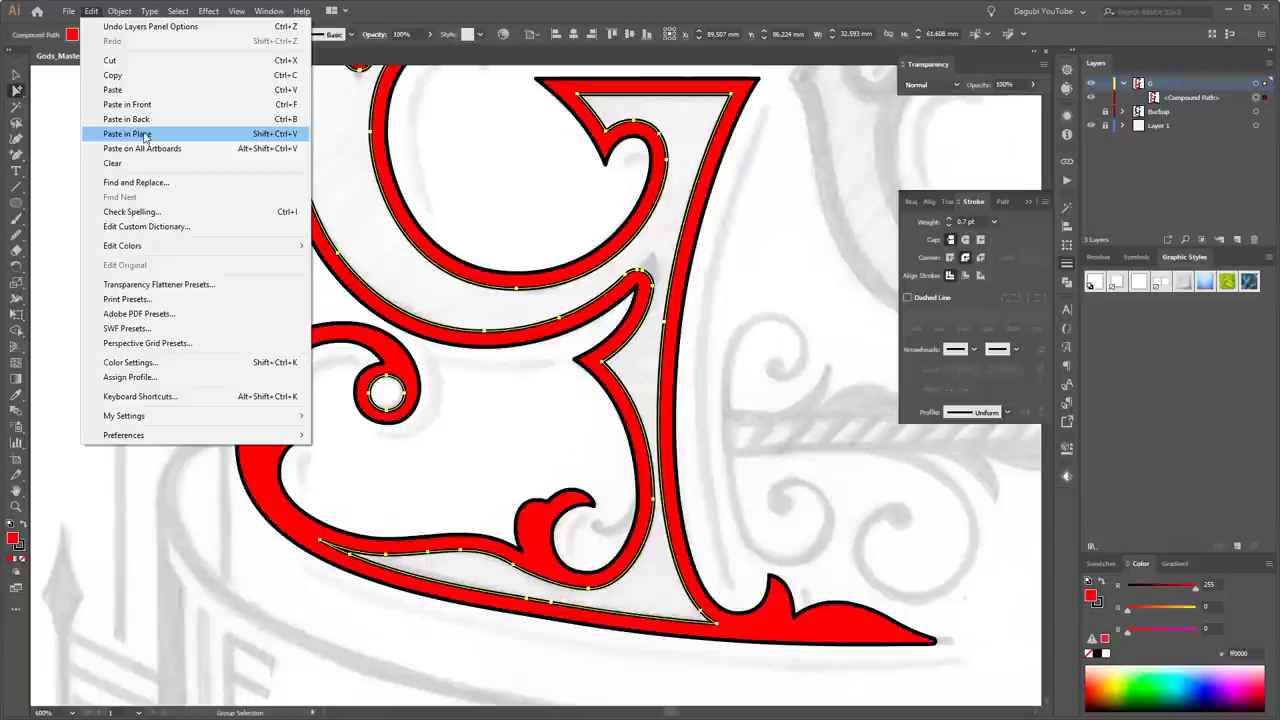
{"action": "left_click", "coordinate": [145, 134]}
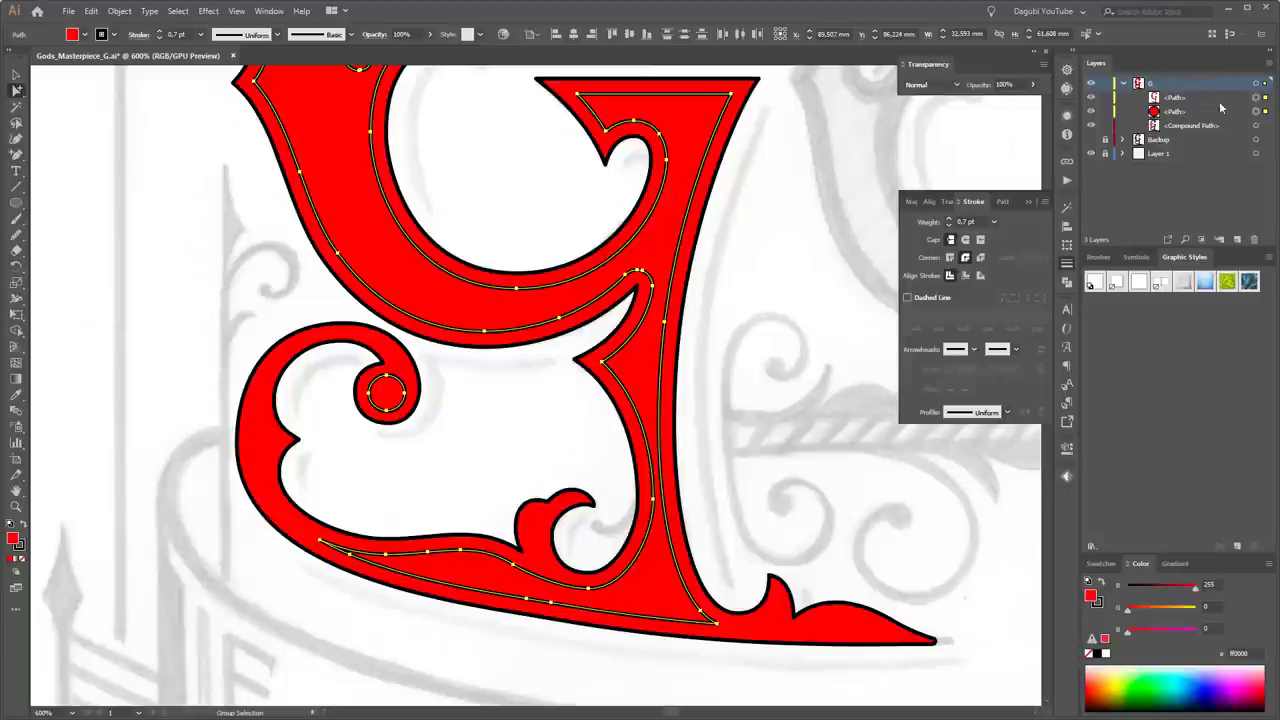
- Make the pasted copy a compound path, send it to back, and hide the G artwork
{"action": "left_click", "coordinate": [1170, 127], "text": "shift"}
{"action": "left_click", "coordinate": [119, 11]}
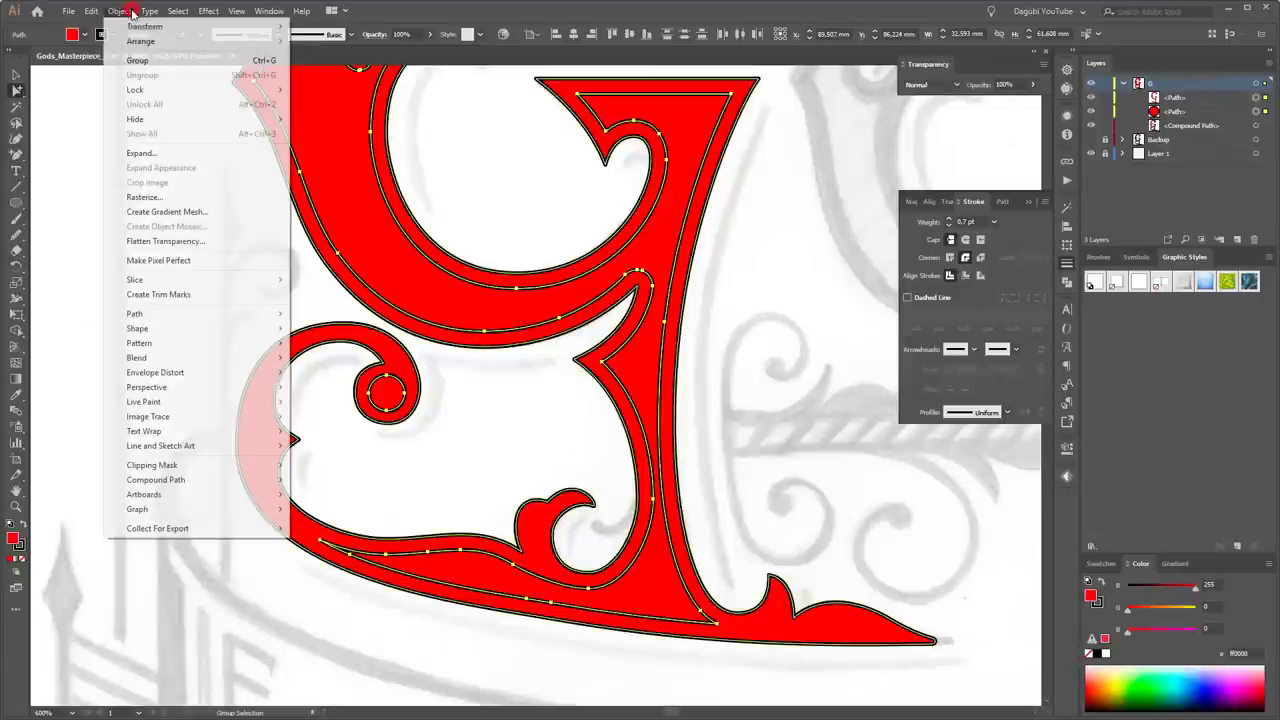
{"action": "mouse_move", "coordinate": [156, 480]}
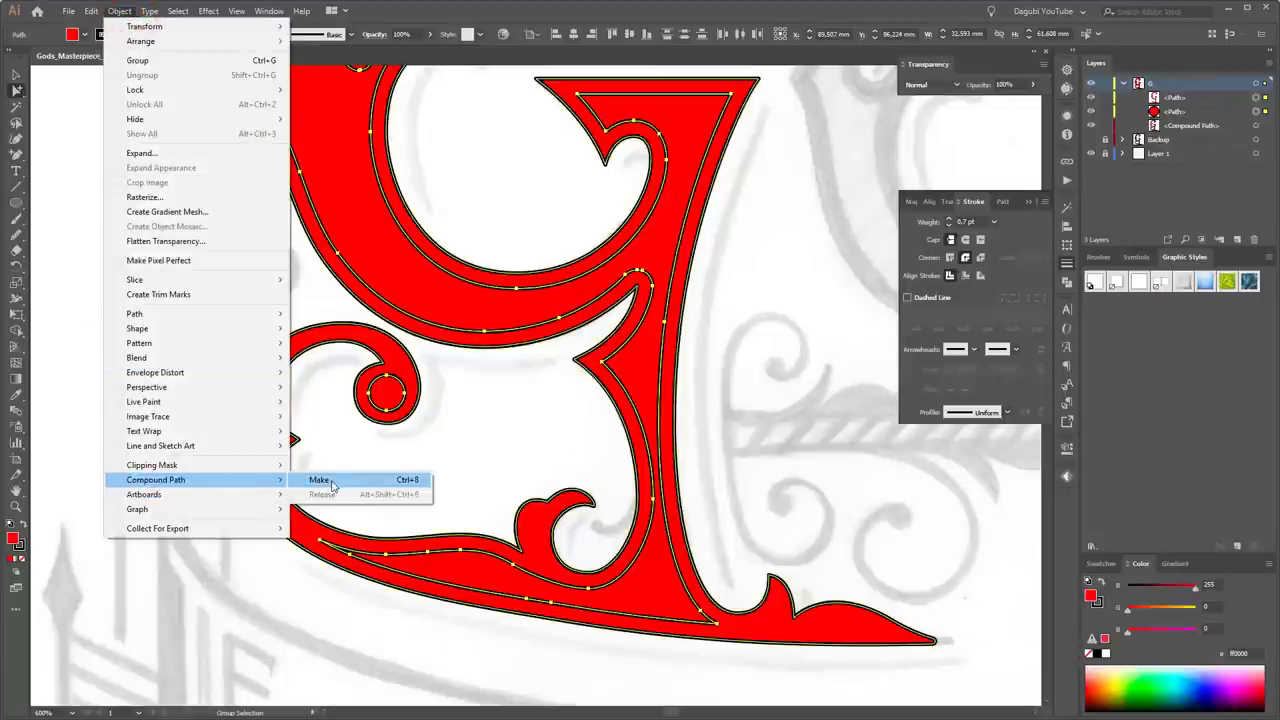
{"action": "left_click", "coordinate": [333, 486]}
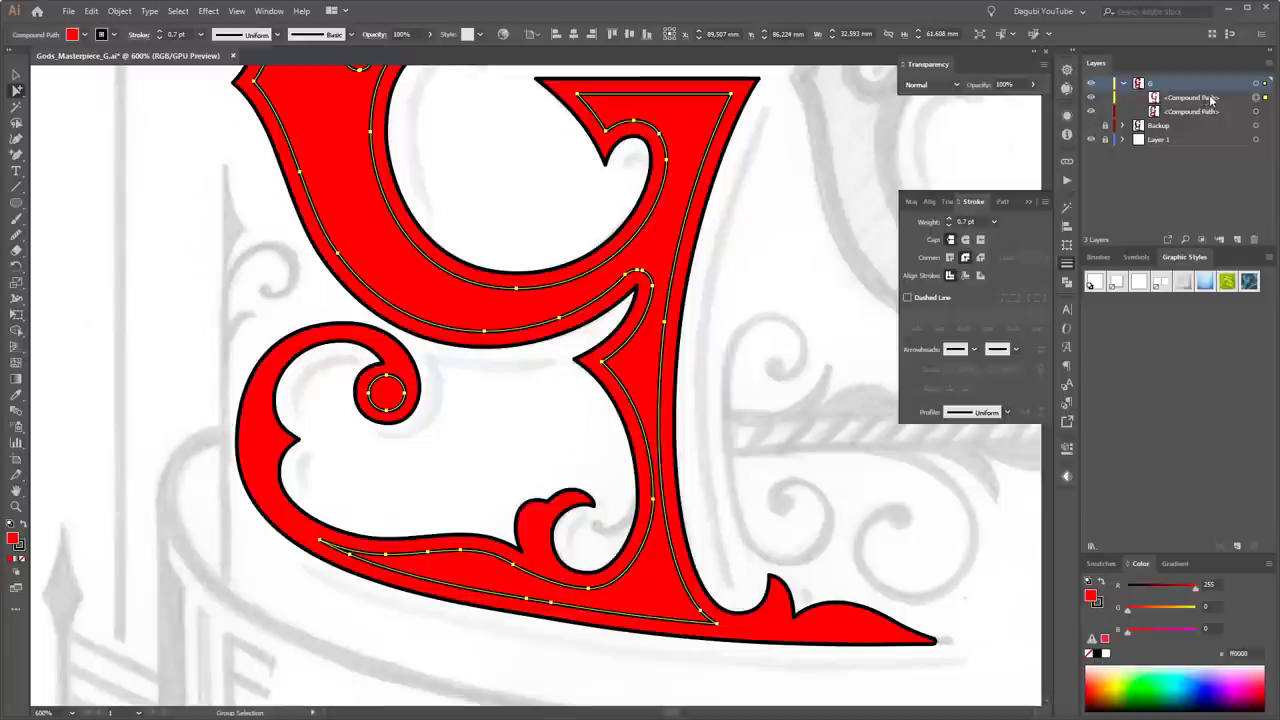
{"action": "right_click", "coordinate": [726, 236]}
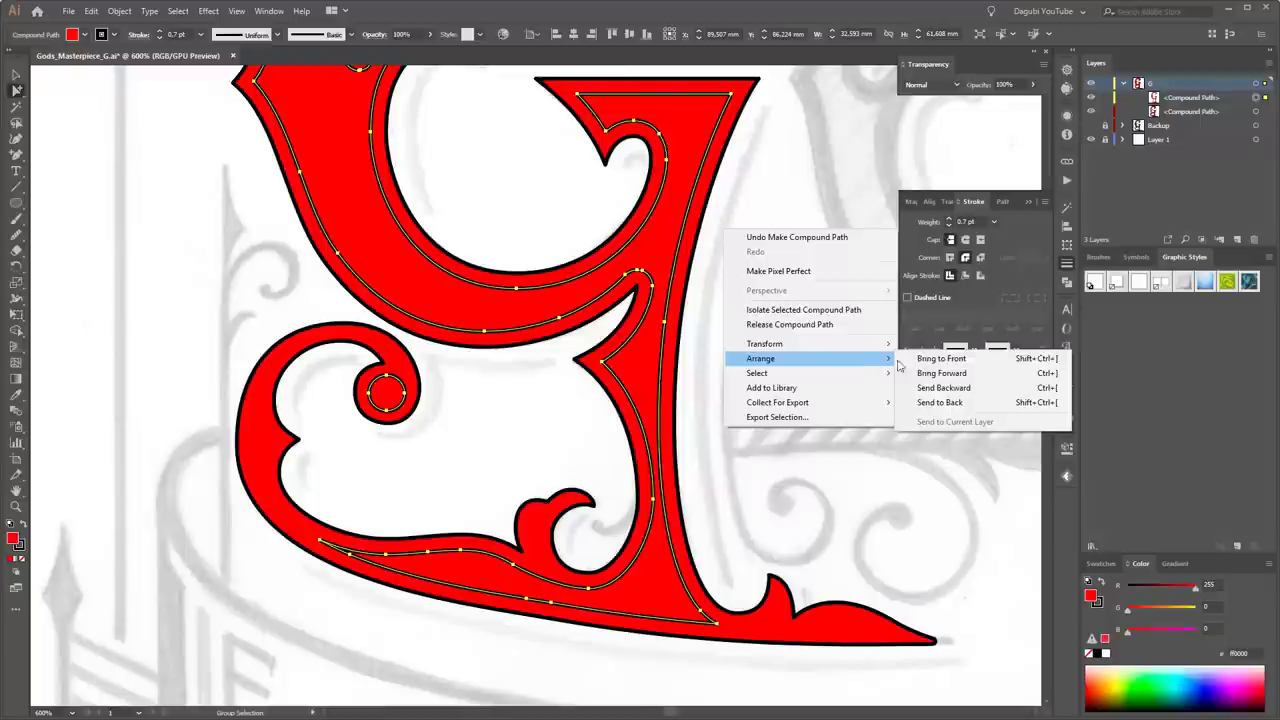
{"action": "mouse_move", "coordinate": [808, 358]}
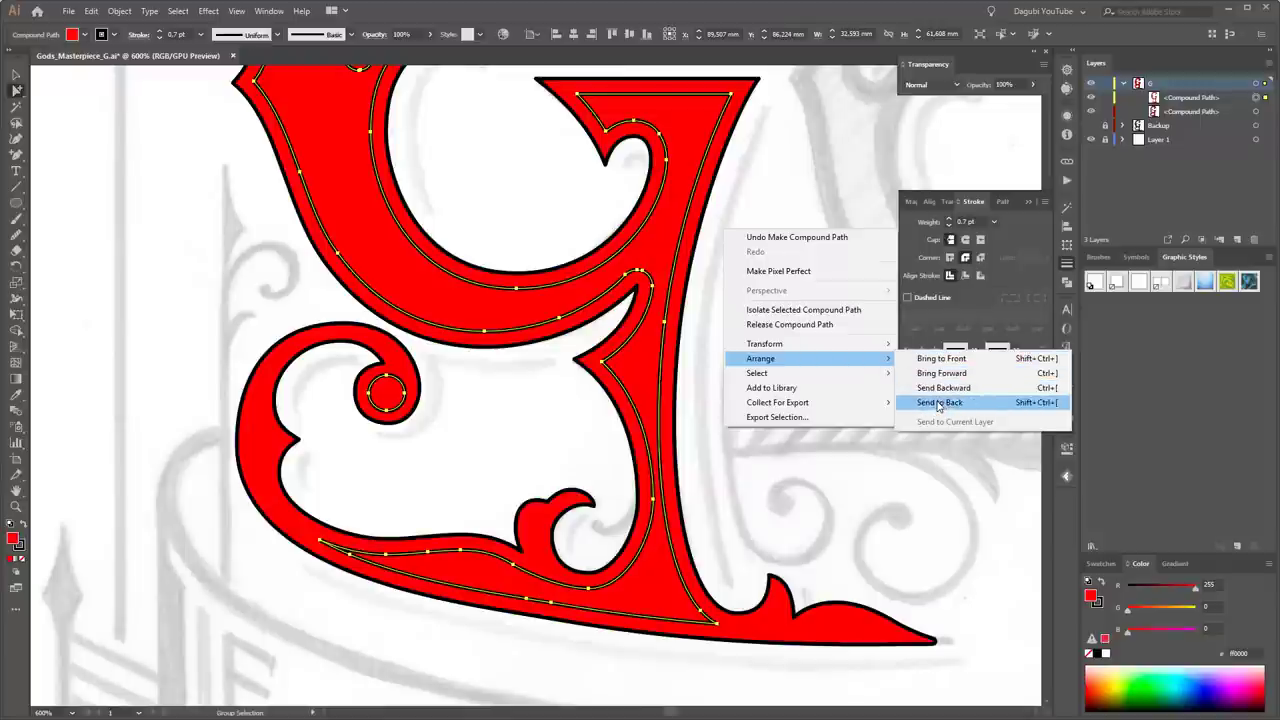
{"action": "left_click", "coordinate": [938, 404]}
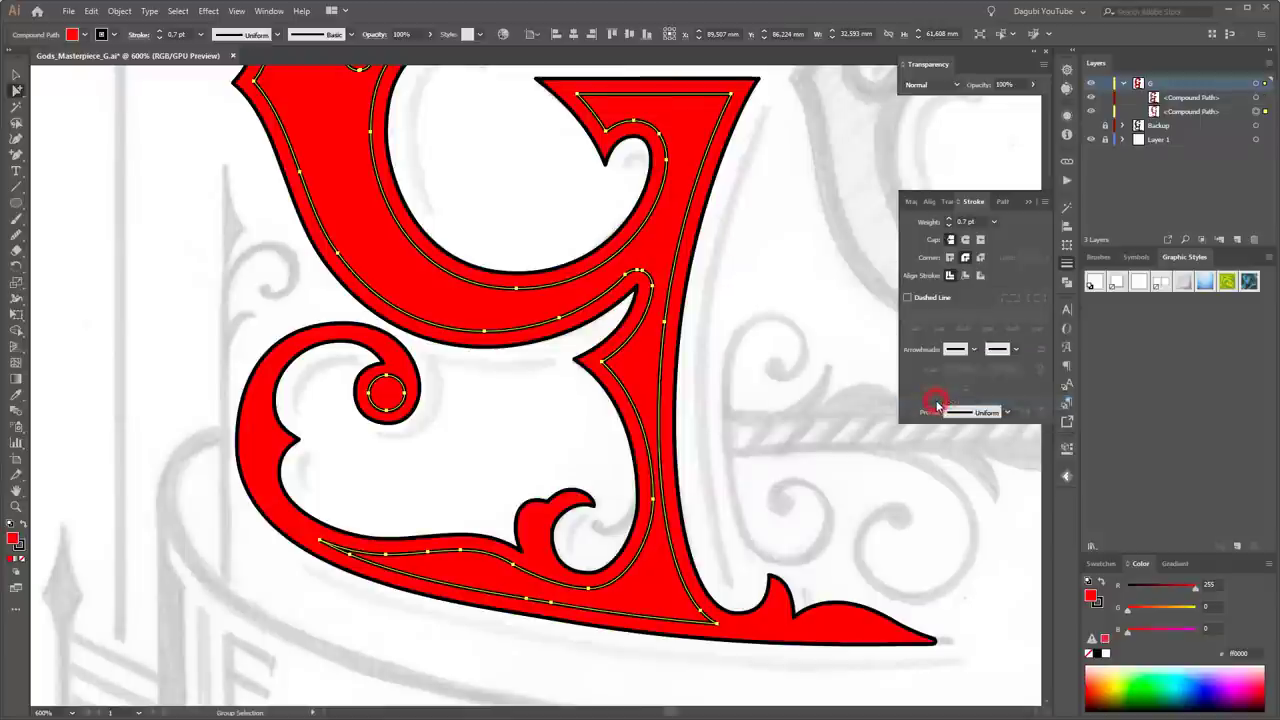
{"action": "left_click", "coordinate": [1090, 97]}
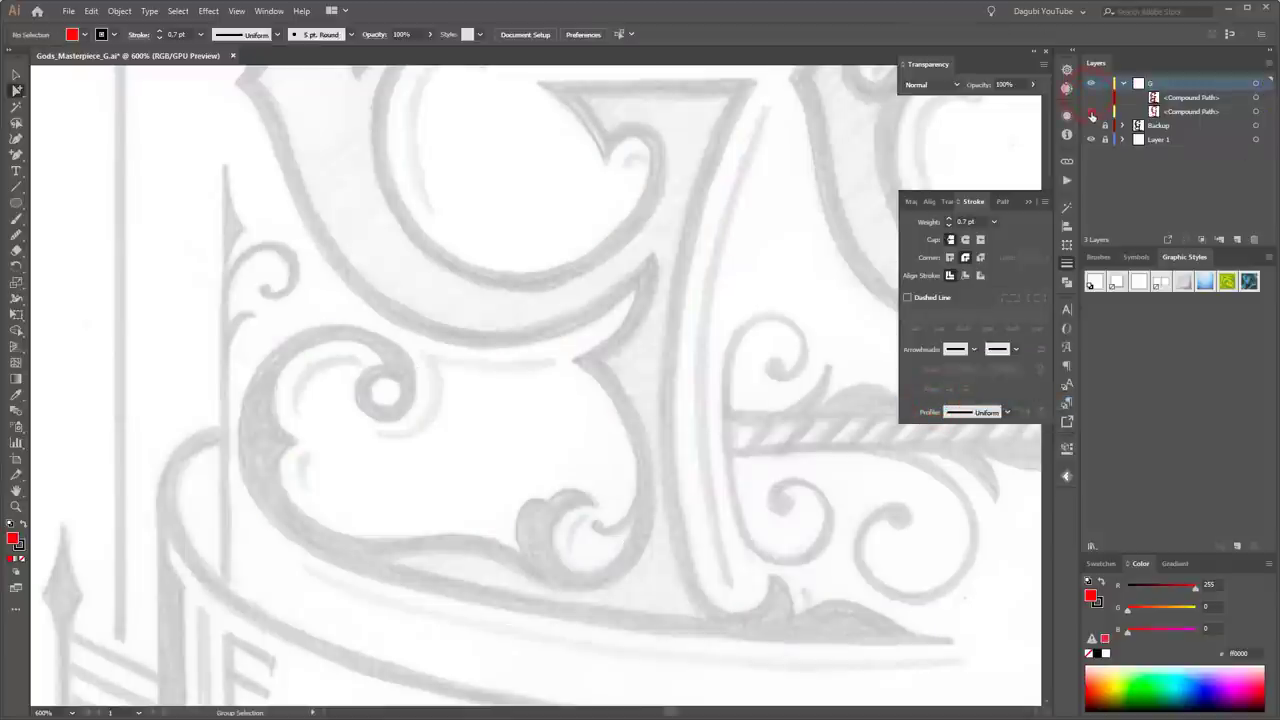
- Reveal the G artwork and its back compound-path copy, then target that back copy
{"action": "left_click", "coordinate": [1091, 111]}
{"action": "left_click", "coordinate": [1090, 97]}
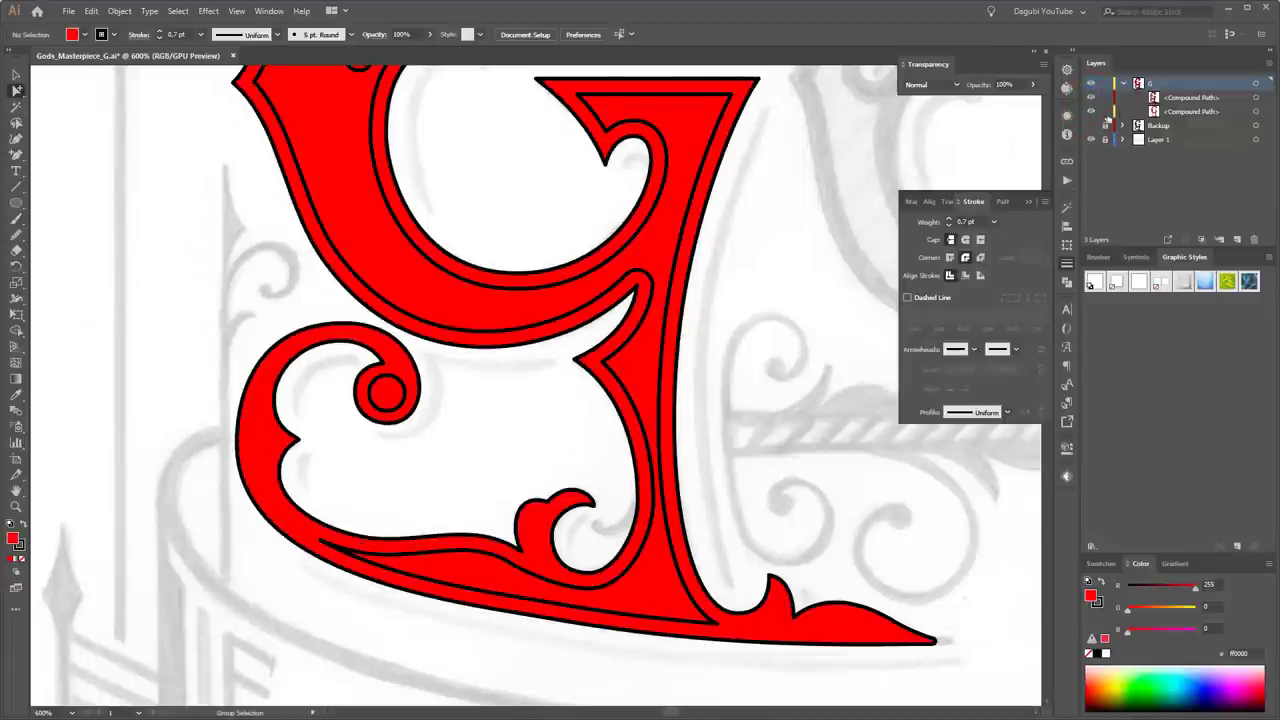
{"action": "left_click", "coordinate": [1205, 111]}
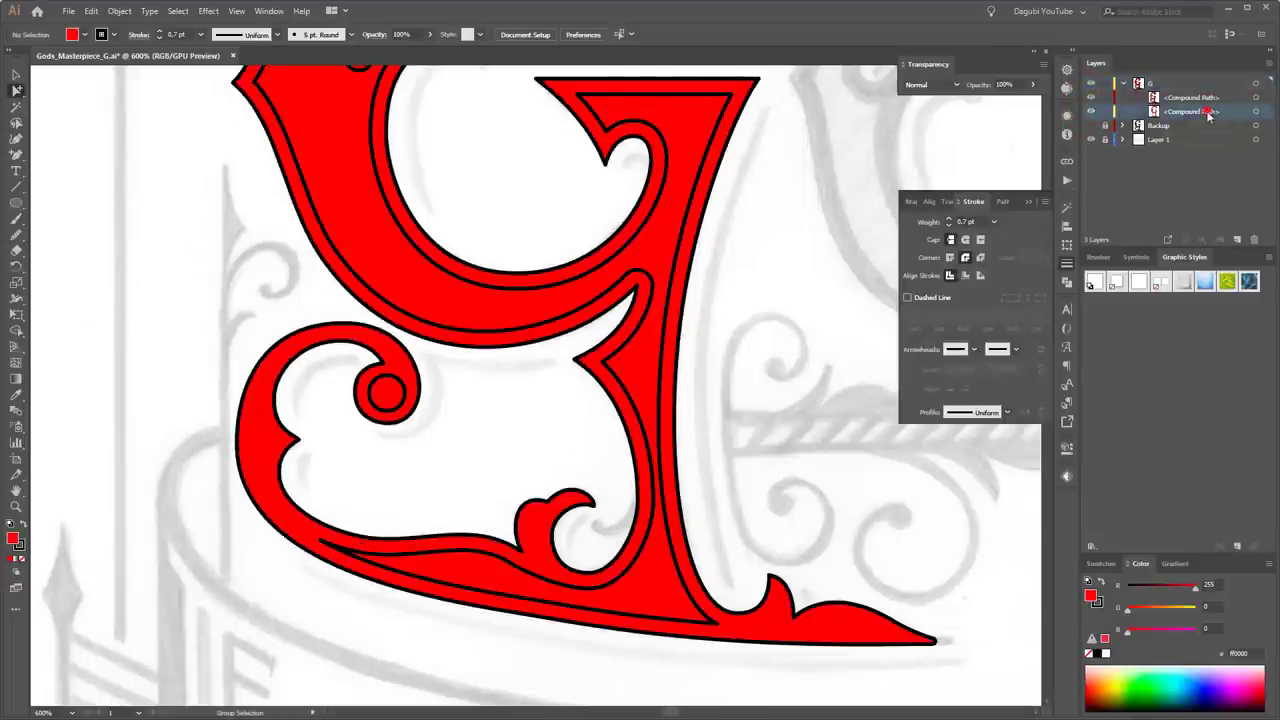
{"action": "left_click", "coordinate": [1090, 111]}
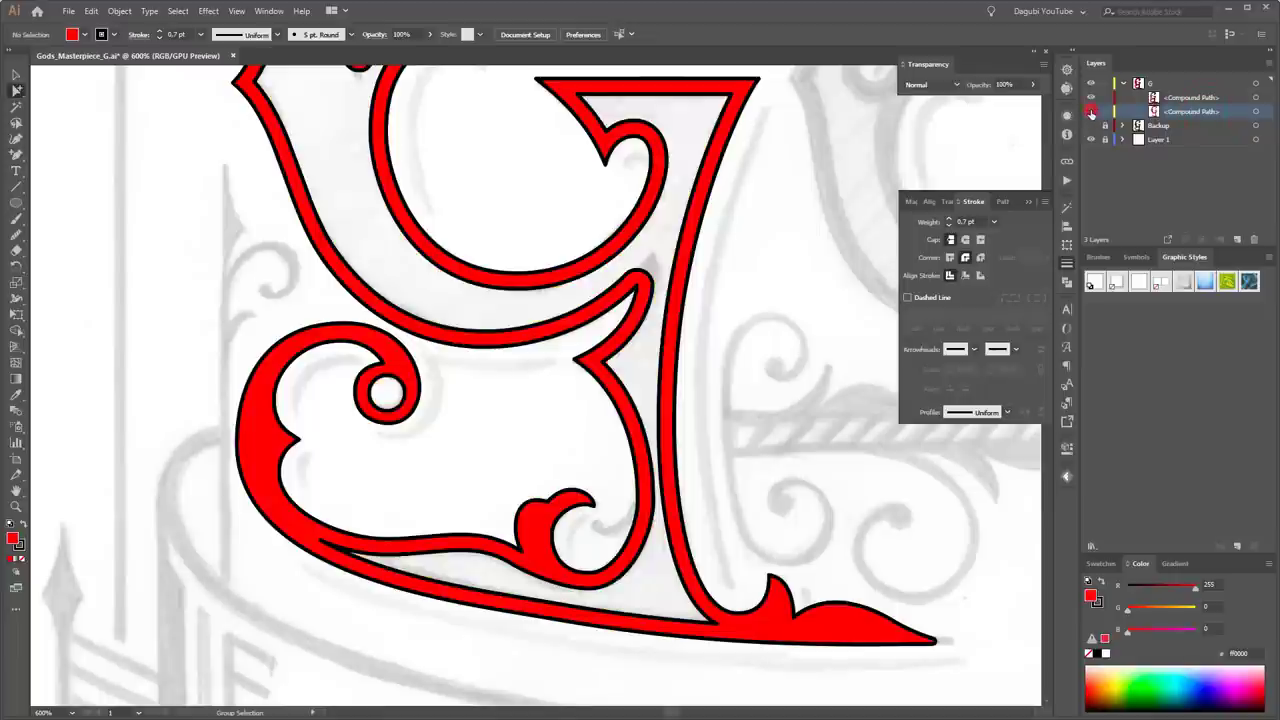
{"action": "left_click", "coordinate": [1256, 111]}
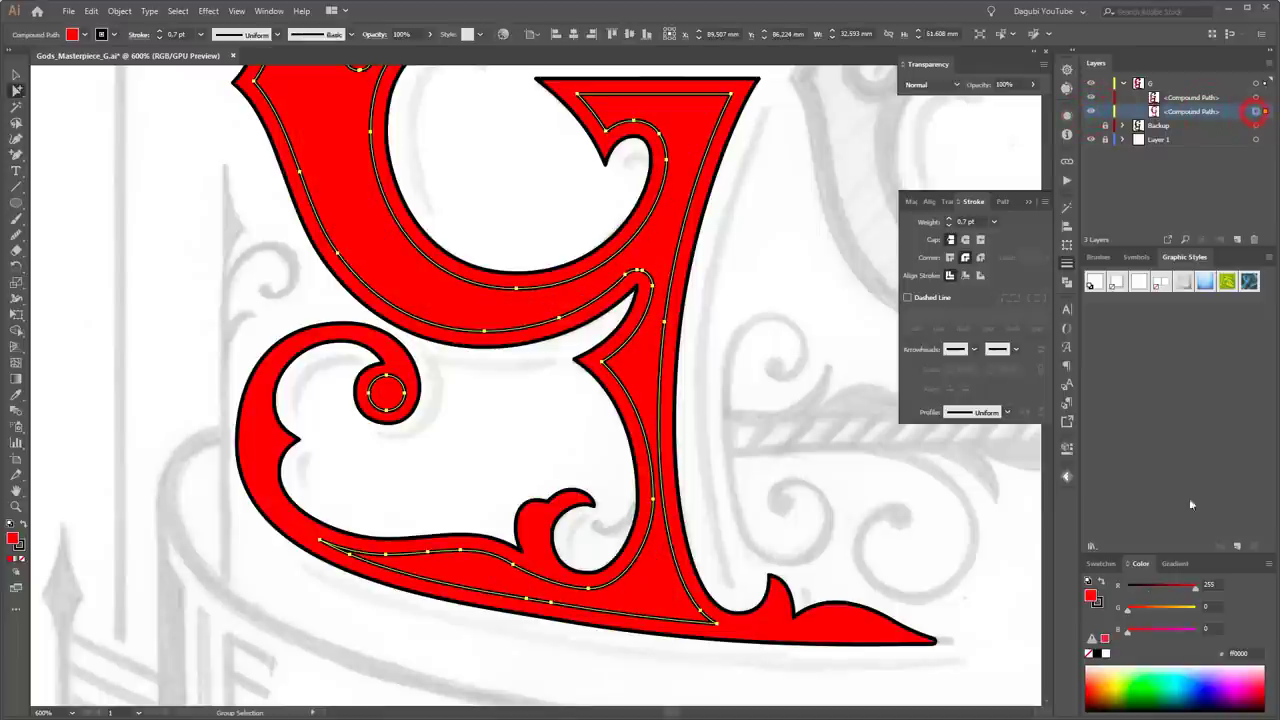
- Set the back copy's stroke to None and duplicate it in the Layers panel
{"action": "left_click", "coordinate": [1097, 603]}
{"action": "left_click", "coordinate": [1088, 653]}
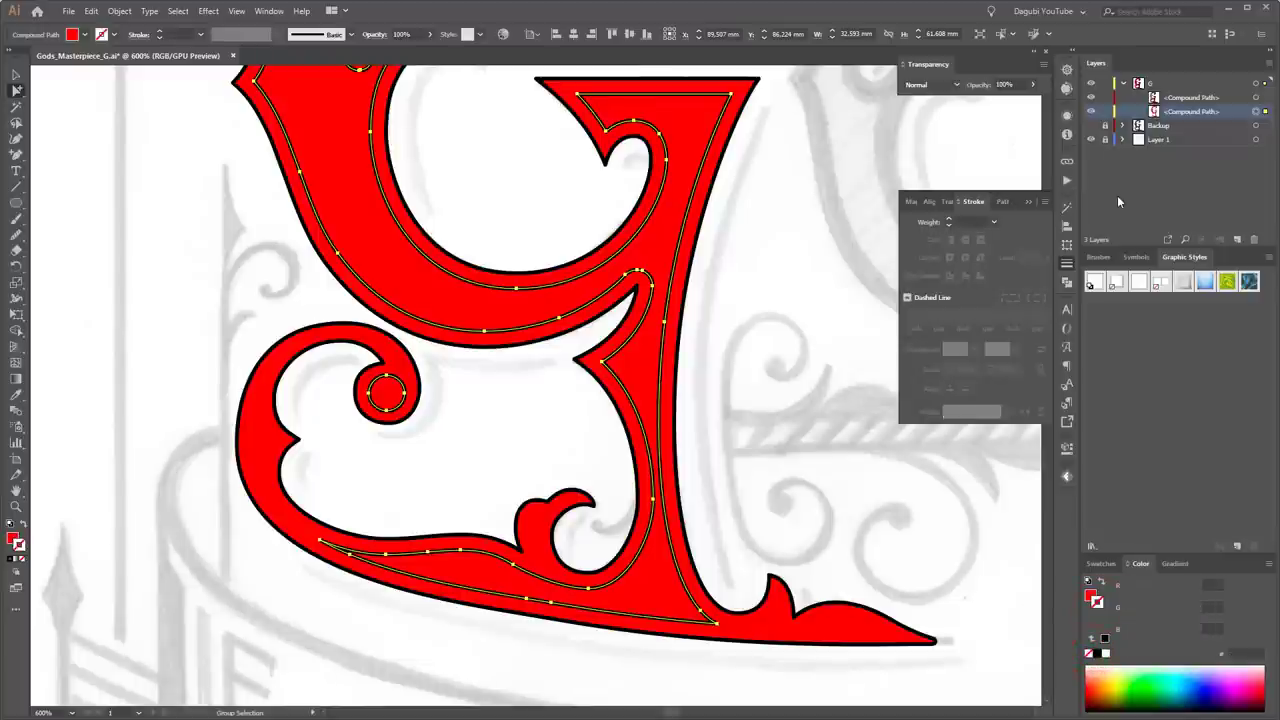
{"action": "left_click", "coordinate": [1212, 113]}
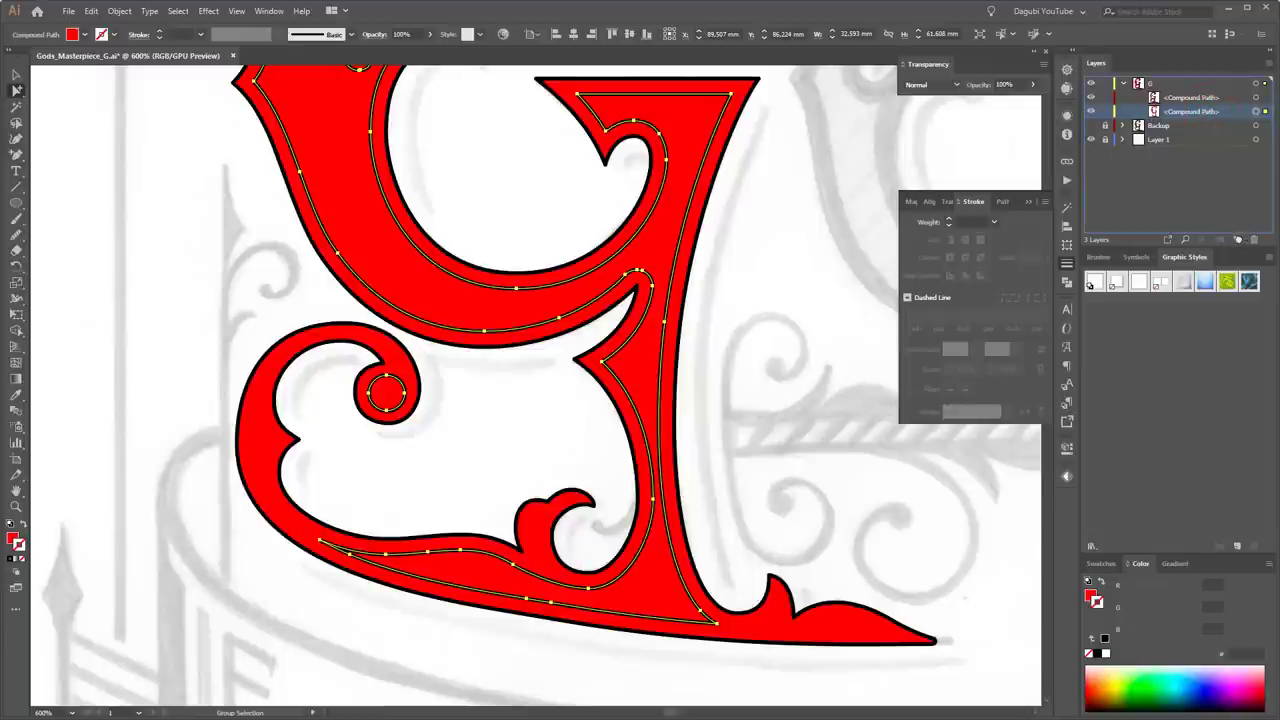
{"action": "left_click", "coordinate": [1238, 240]}
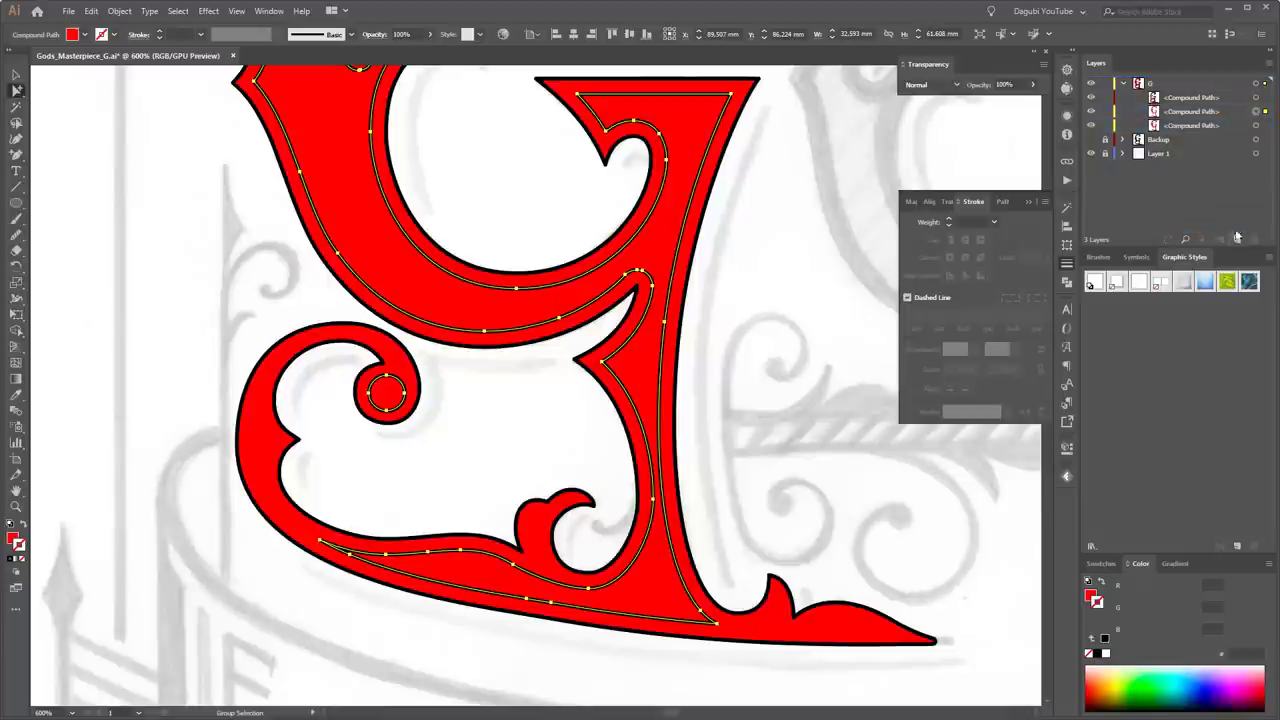
- Collect the middle compound path into new Layer 4, then zoom out to the whole G
{"action": "left_click", "coordinate": [1217, 114]}
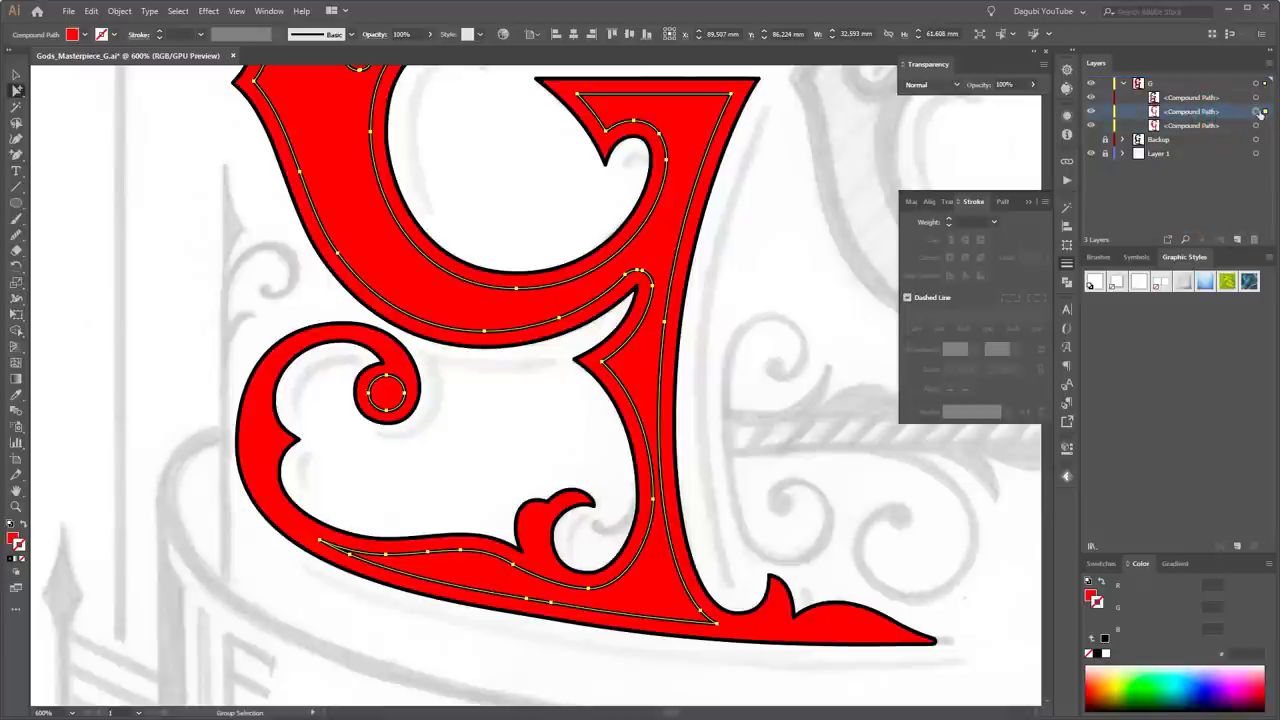
{"action": "left_click", "coordinate": [1257, 112]}
{"action": "left_click", "coordinate": [1270, 66]}
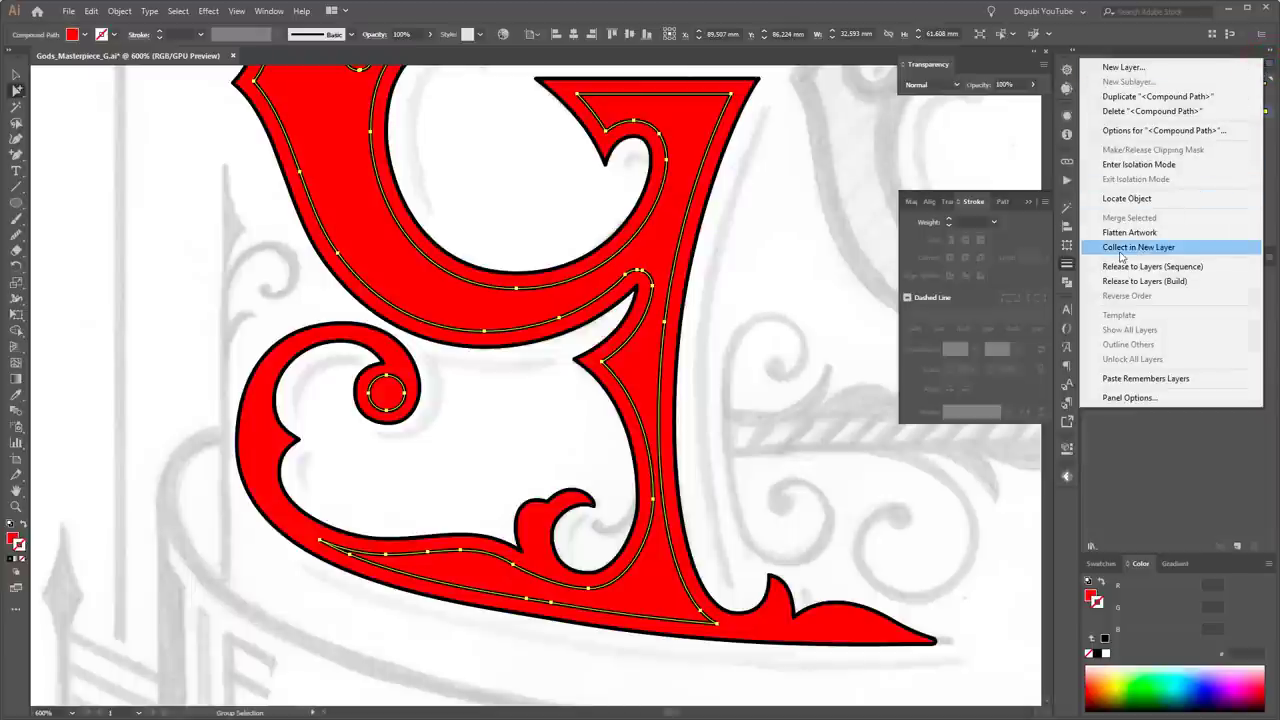
{"action": "left_click", "coordinate": [1156, 248]}
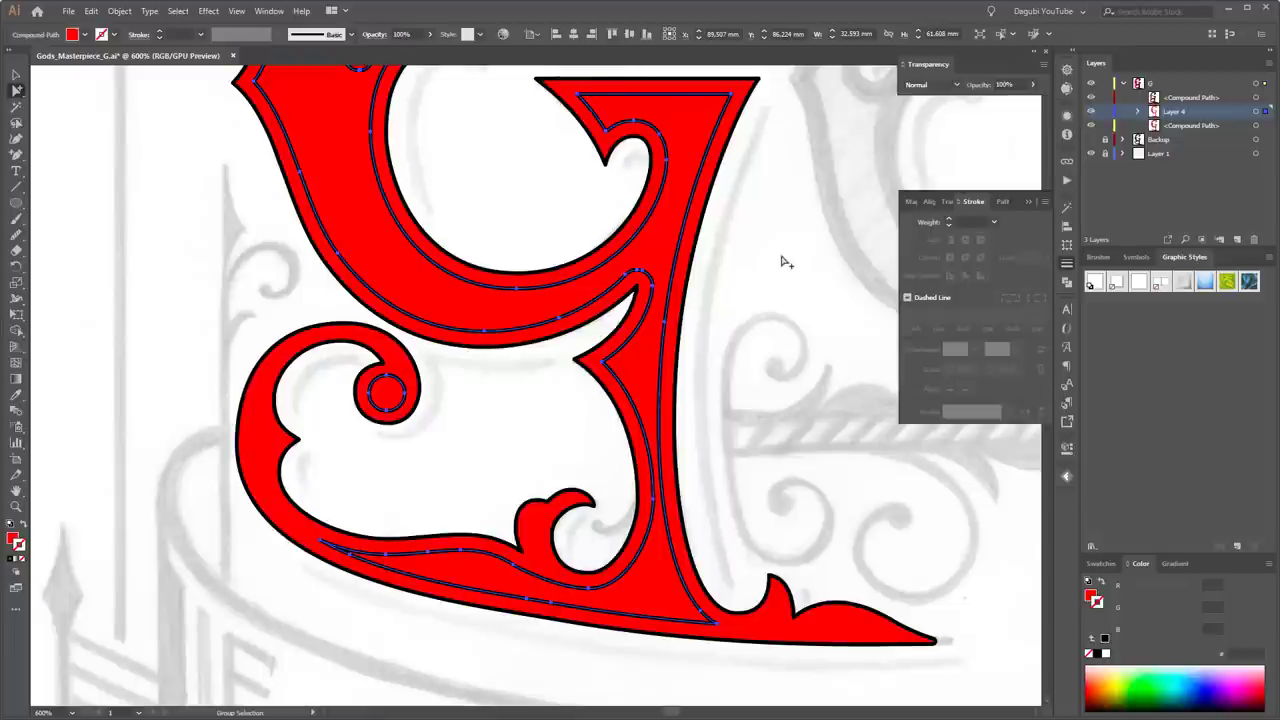
{"action": "key", "text": "space"}
{"action": "key", "text": "ctrl+minus"}
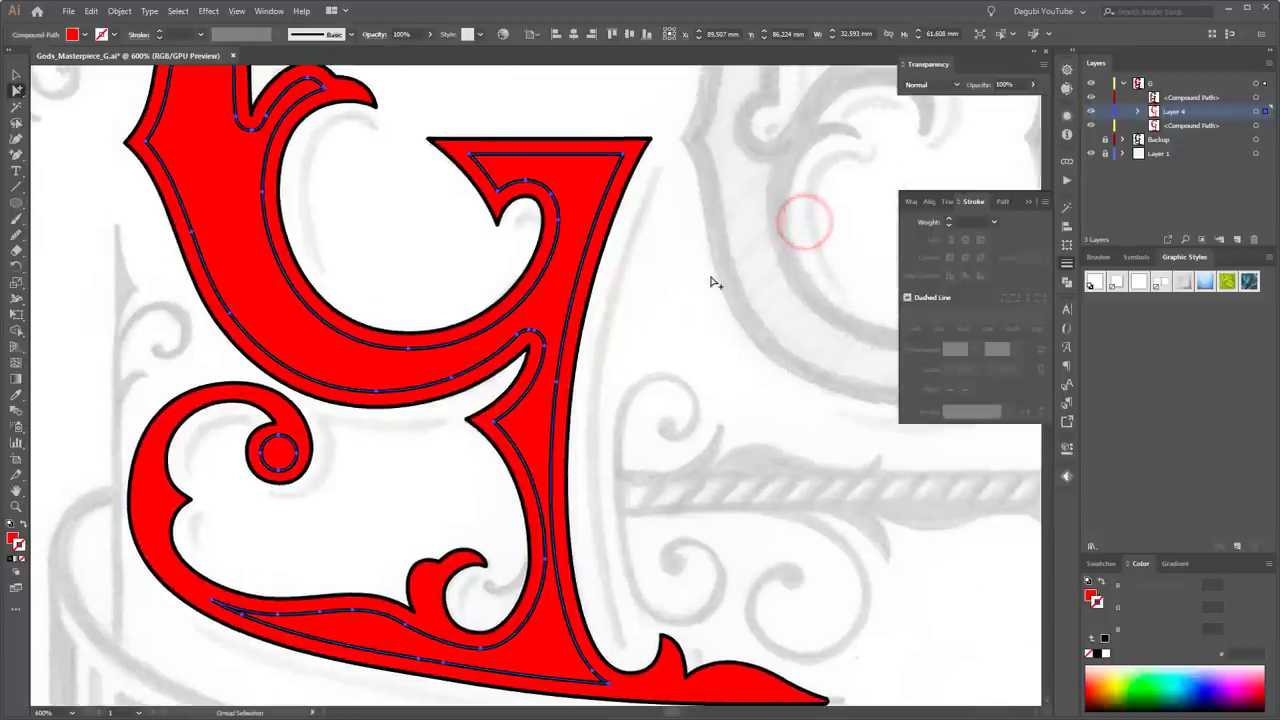
{"action": "key", "text": "ctrl+minus"}
{"action": "left_click_drag", "start_coordinate": [760, 270], "coordinate": [642, 355]}
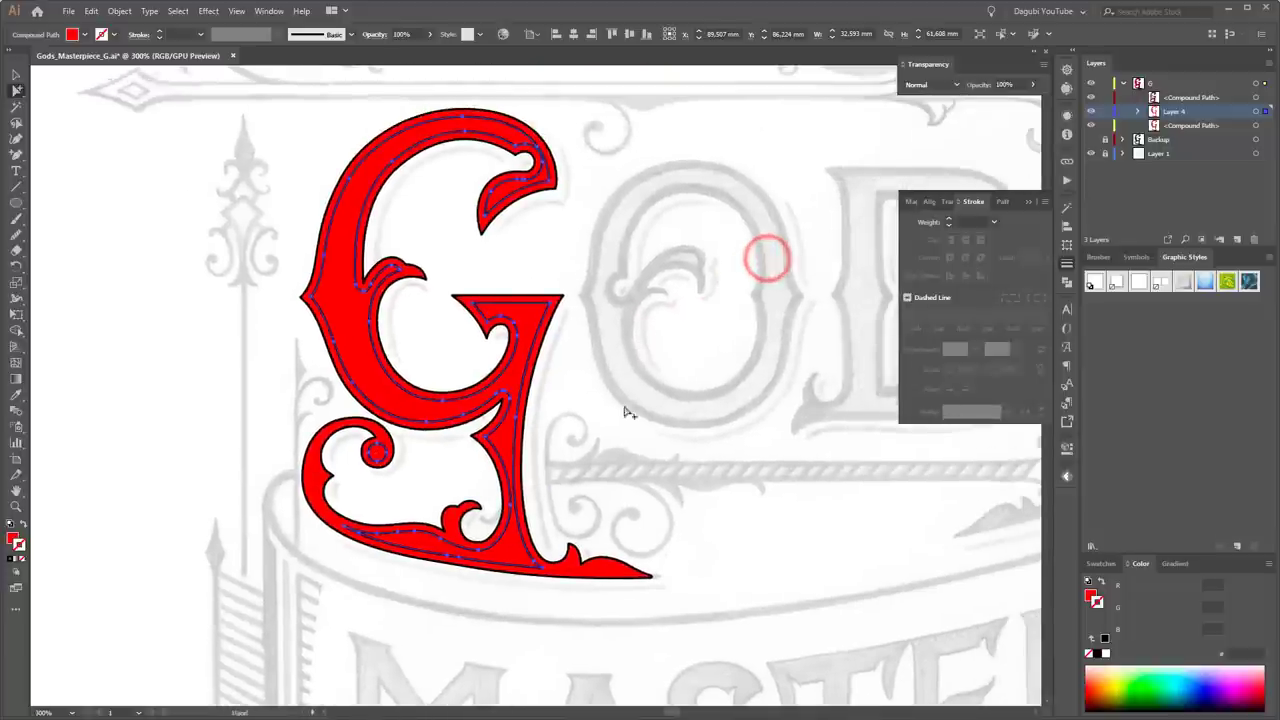
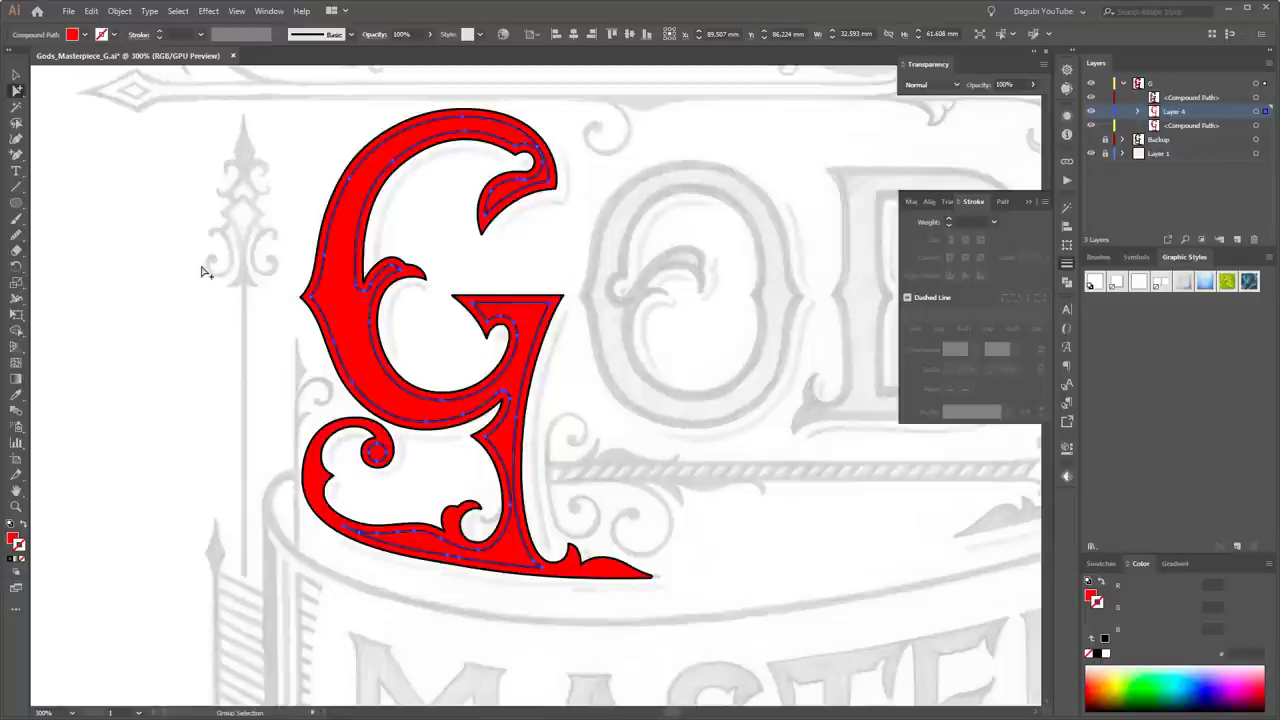
- Draw a long diagonal line from lower left across the base of the red G
{"action": "left_click", "coordinate": [16, 190]}
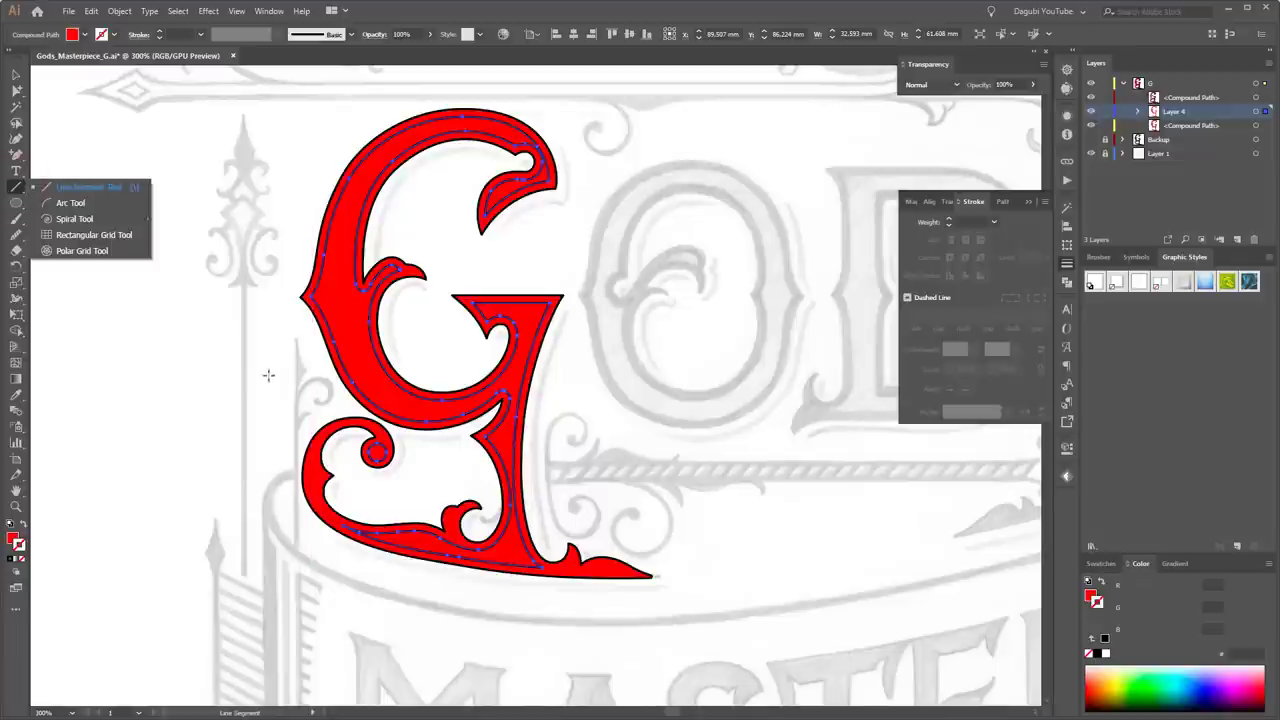
{"action": "left_click_drag", "start_coordinate": [135, 420], "coordinate": [690, 278]}
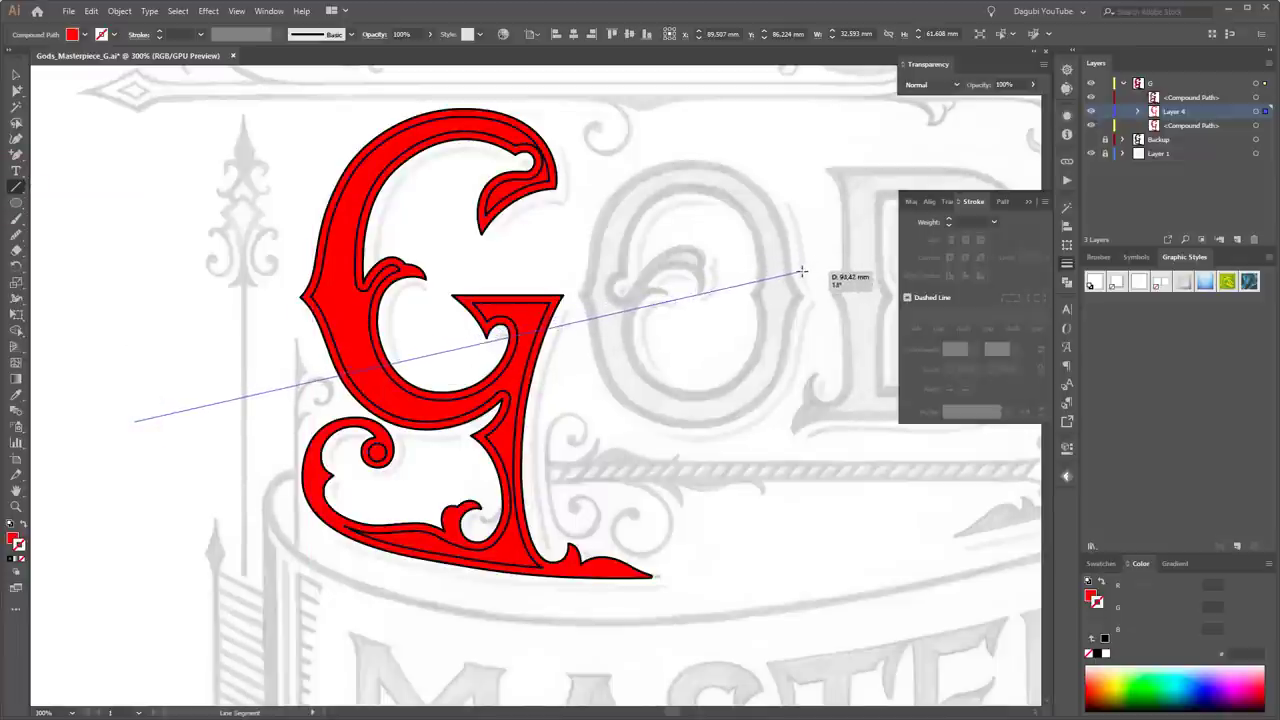
{"action": "mouse_move", "coordinate": [690, 278]}
{"action": "left_mouse_down"}
{"action": "mouse_move", "coordinate": [800, 260]}
{"action": "mouse_move", "coordinate": [773, 240]}
{"action": "mouse_move", "coordinate": [787, 458]}
{"action": "mouse_move", "coordinate": [805, 479]}
{"action": "left_mouse_up"}
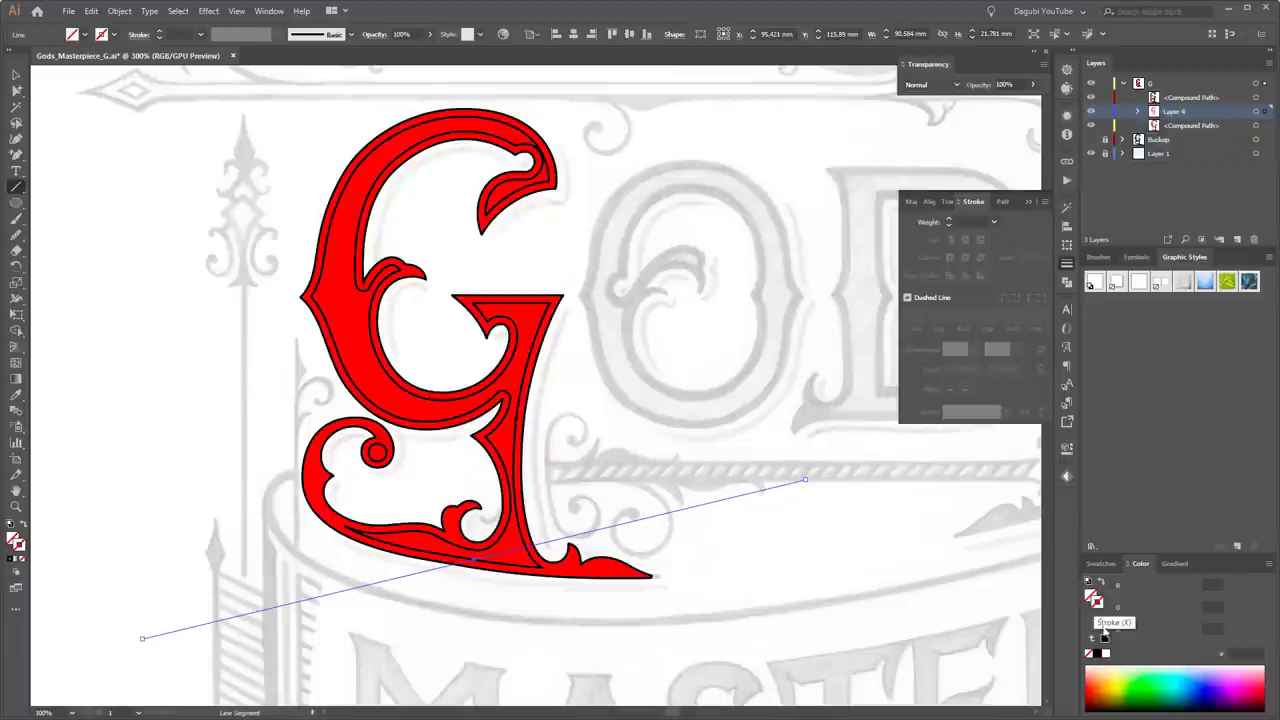
- Give the new line a dark red 780000 stroke
{"action": "left_click", "coordinate": [1102, 564]}
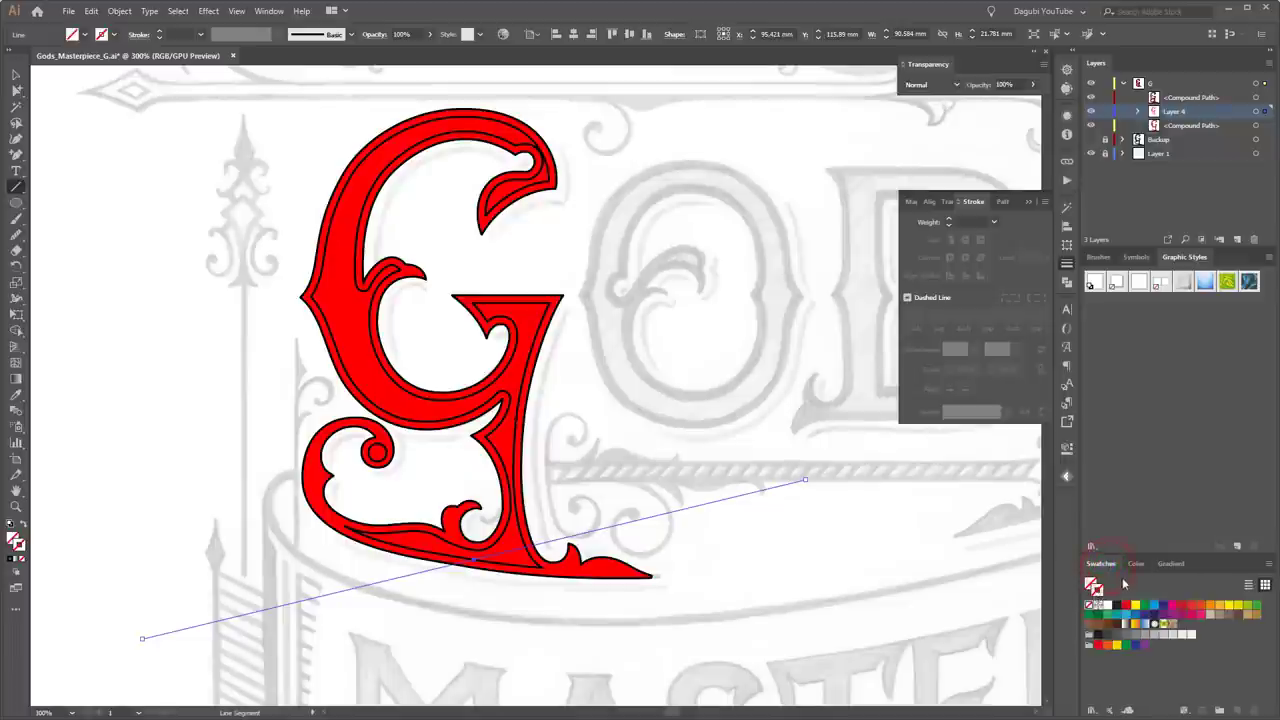
{"action": "left_click", "coordinate": [1137, 564]}
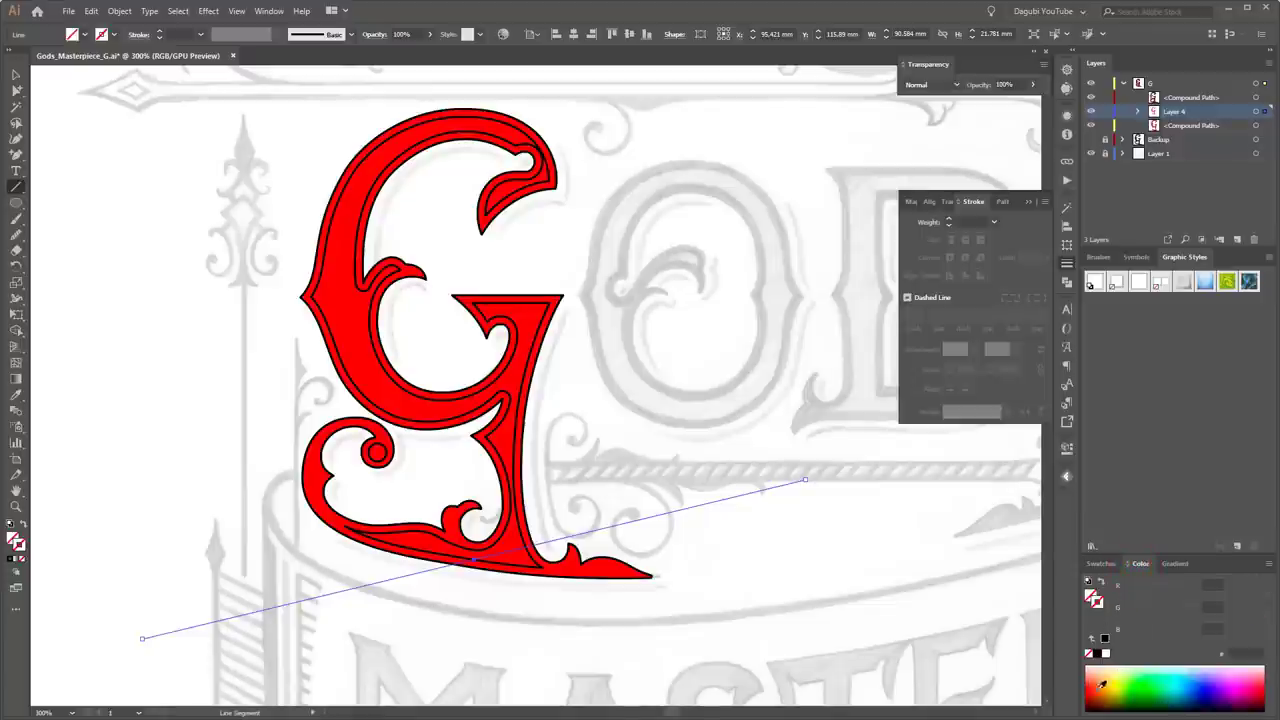
{"action": "left_click", "coordinate": [1095, 692]}
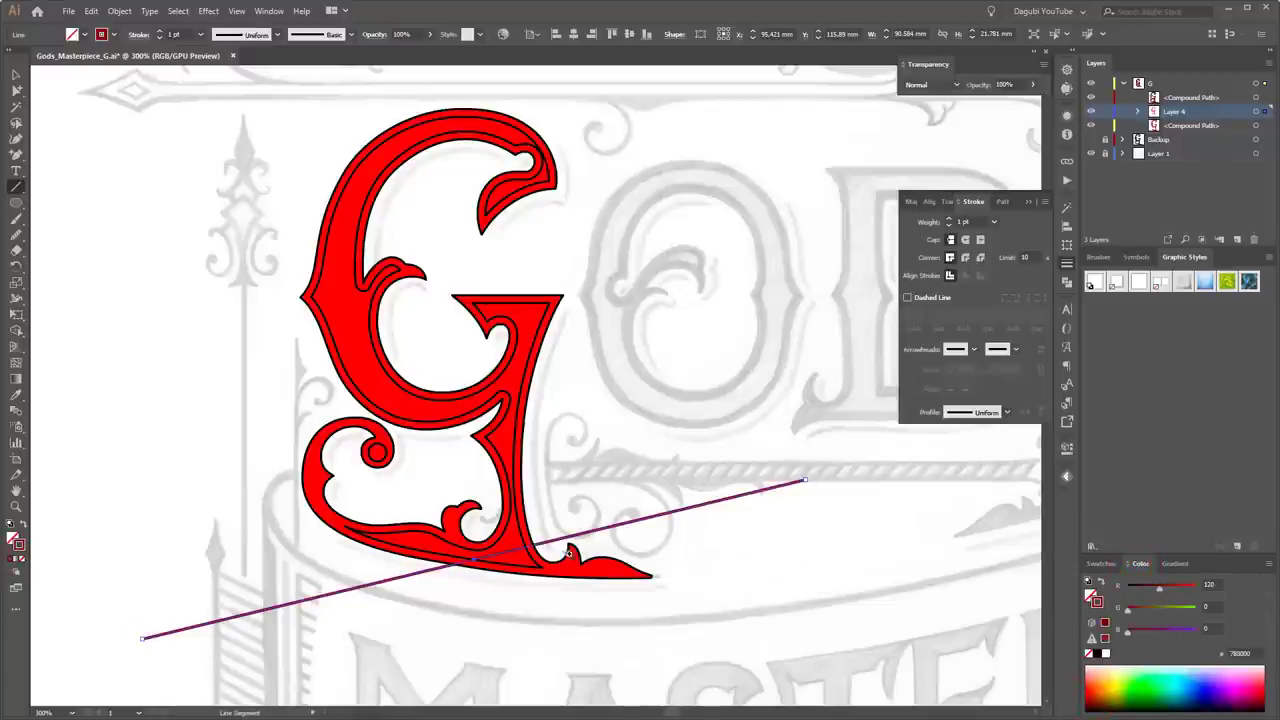
{"action": "mouse_move", "coordinate": [562, 552]}
{"action": "left_mouse_down"}
{"action": "mouse_move", "coordinate": [880, 607]}
{"action": "mouse_move", "coordinate": [694, 580]}
{"action": "left_mouse_up"}
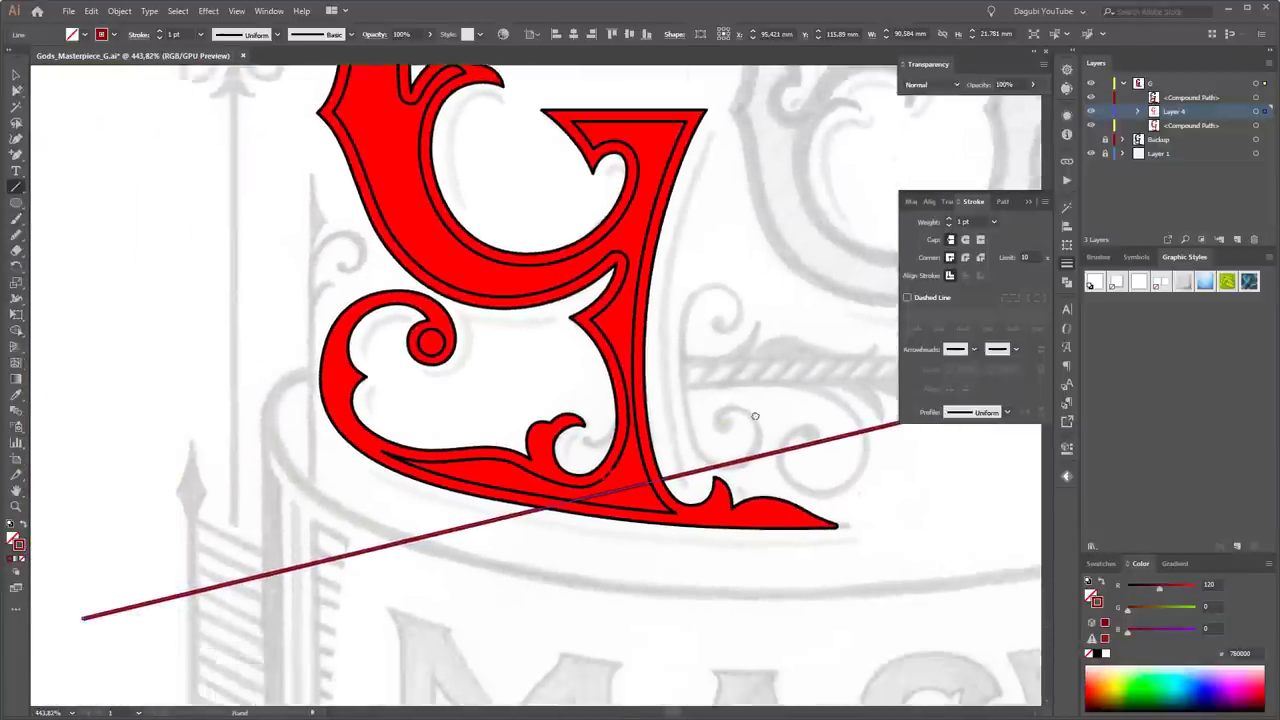
{"action": "left_click_drag", "start_coordinate": [755, 416], "coordinate": [769, 404]}
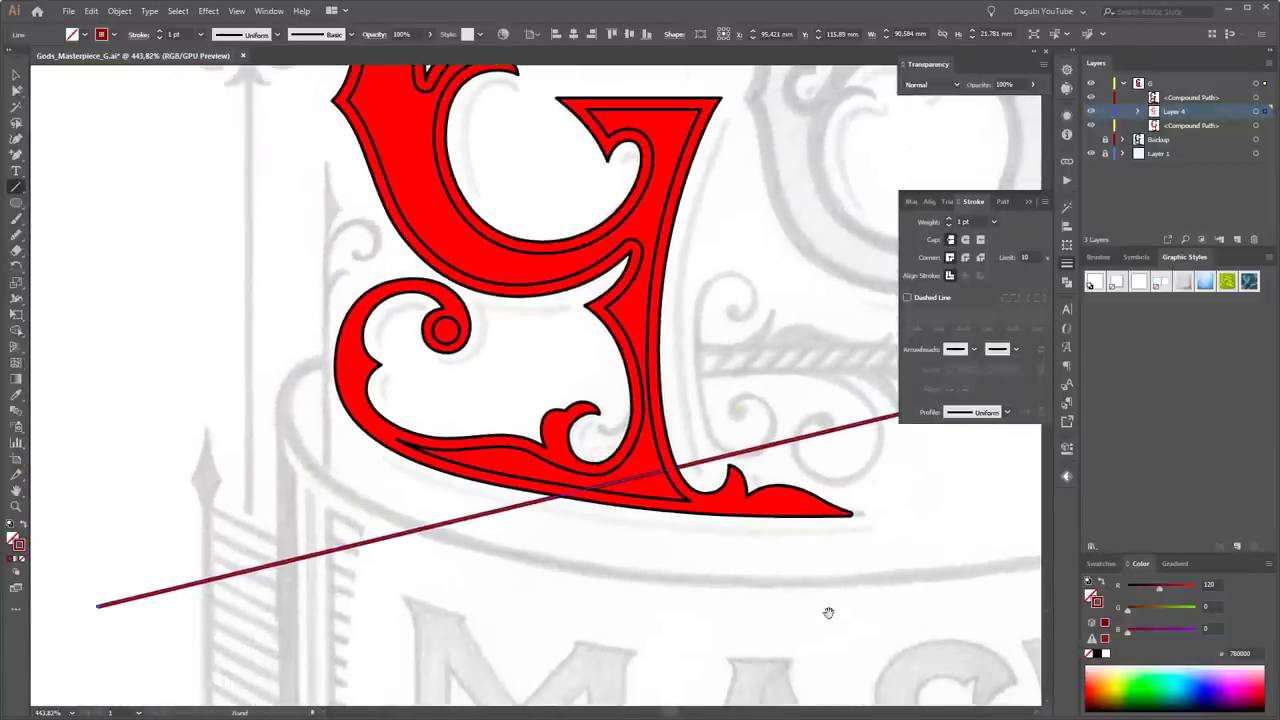
- Move the <Line> beneath the G's <Compound Path> inside Layer 4
{"action": "left_click", "coordinate": [1138, 112]}
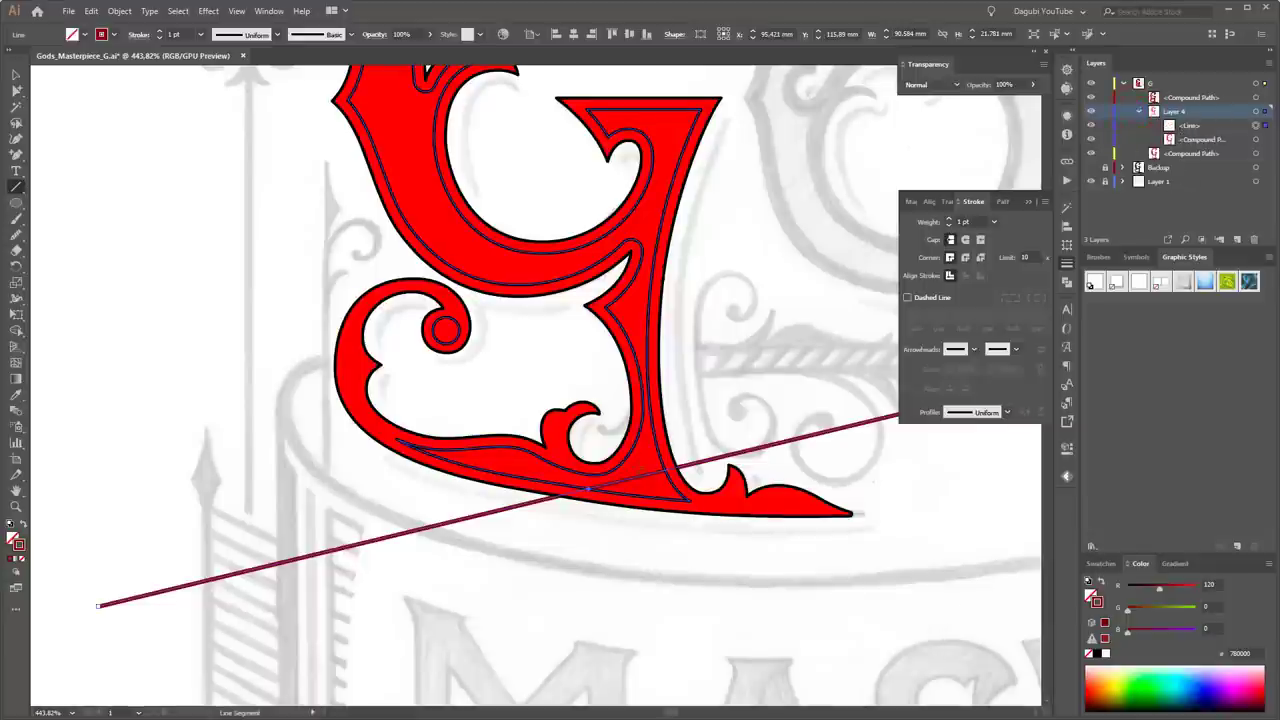
{"action": "key", "text": "ctrl+shift+a"}
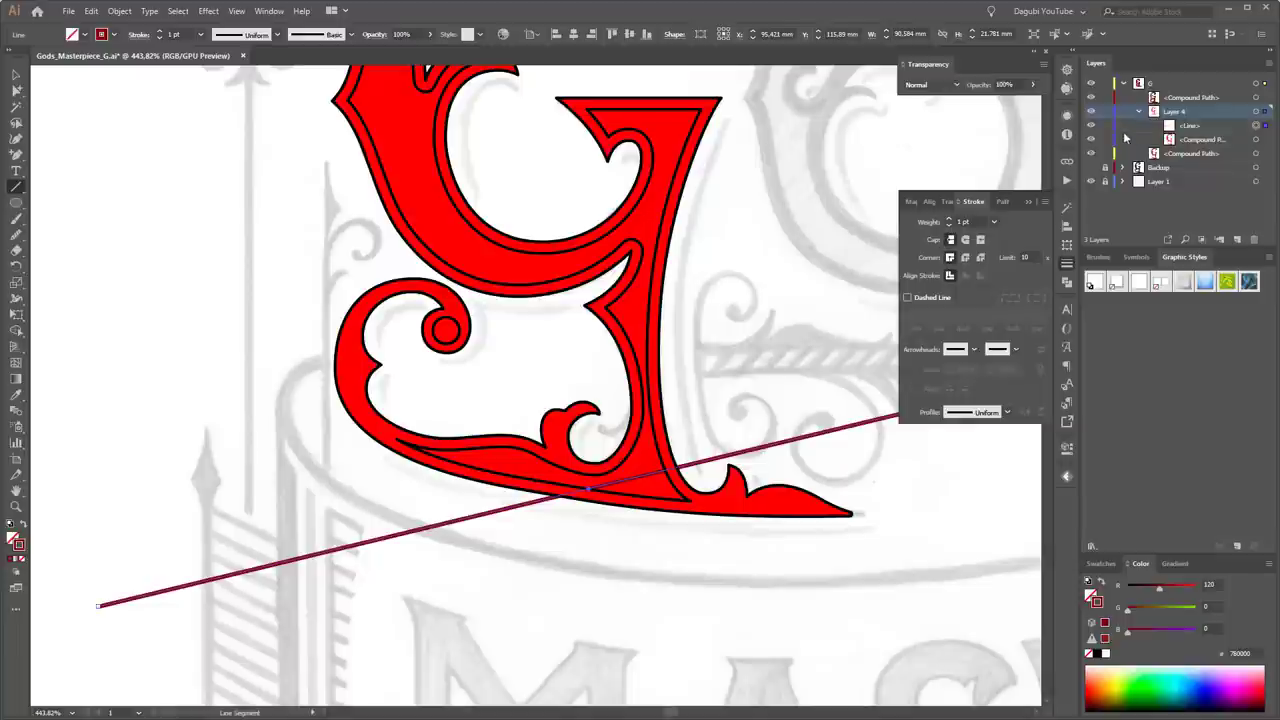
{"action": "left_click", "coordinate": [1187, 141]}
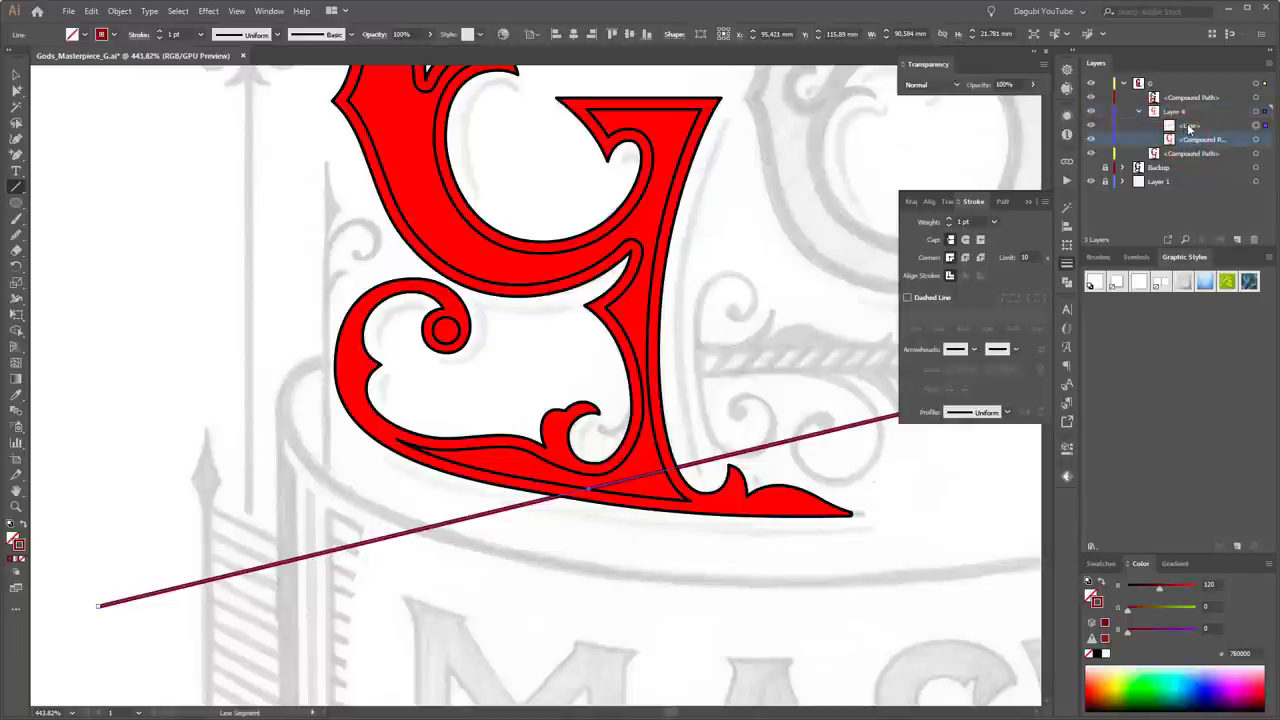
{"action": "left_click_drag", "start_coordinate": [1188, 128], "coordinate": [1191, 146]}
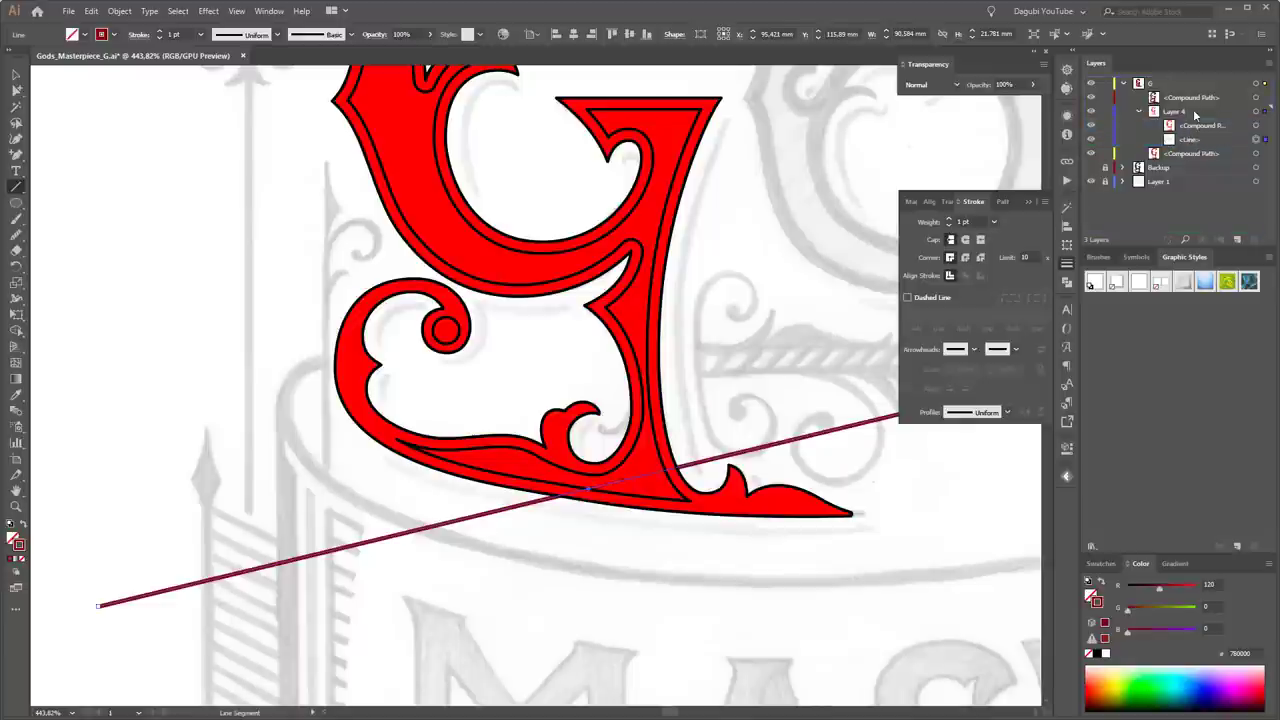
- Make Layer 4 a clipping mask so the dark red line shows only inside the G
{"action": "left_click", "coordinate": [179, 13]}
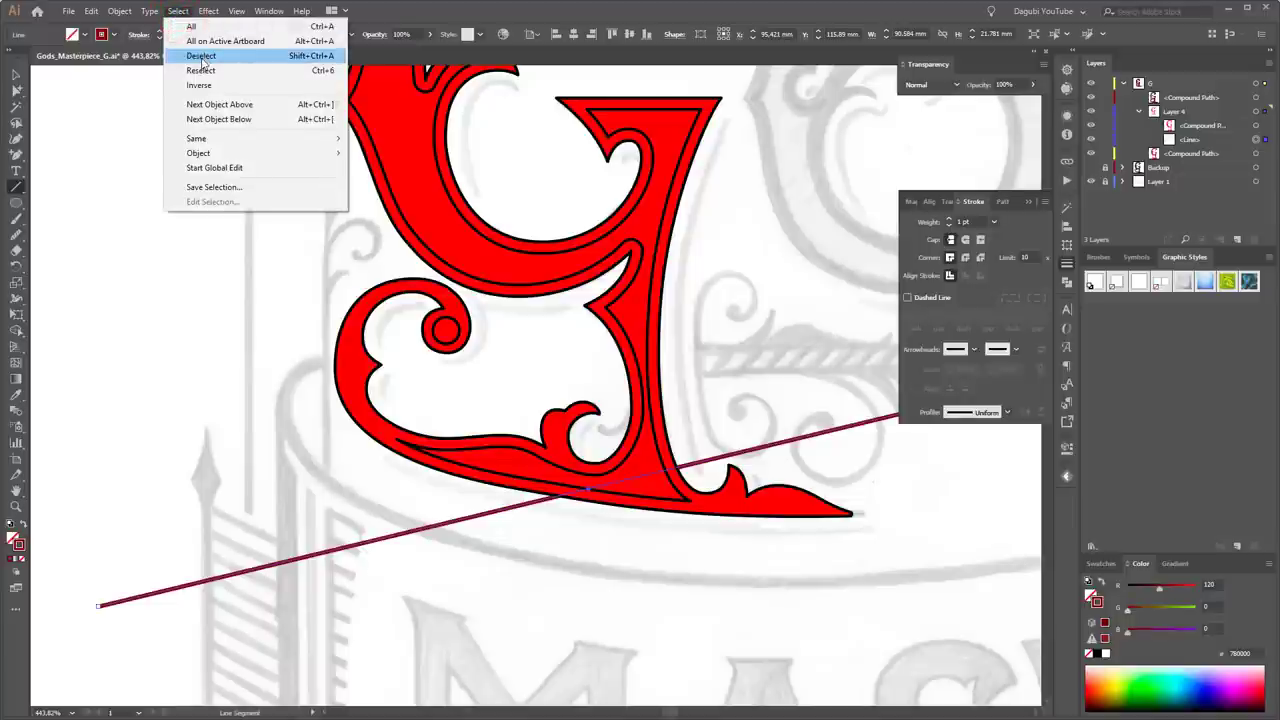
{"action": "left_click", "coordinate": [201, 57]}
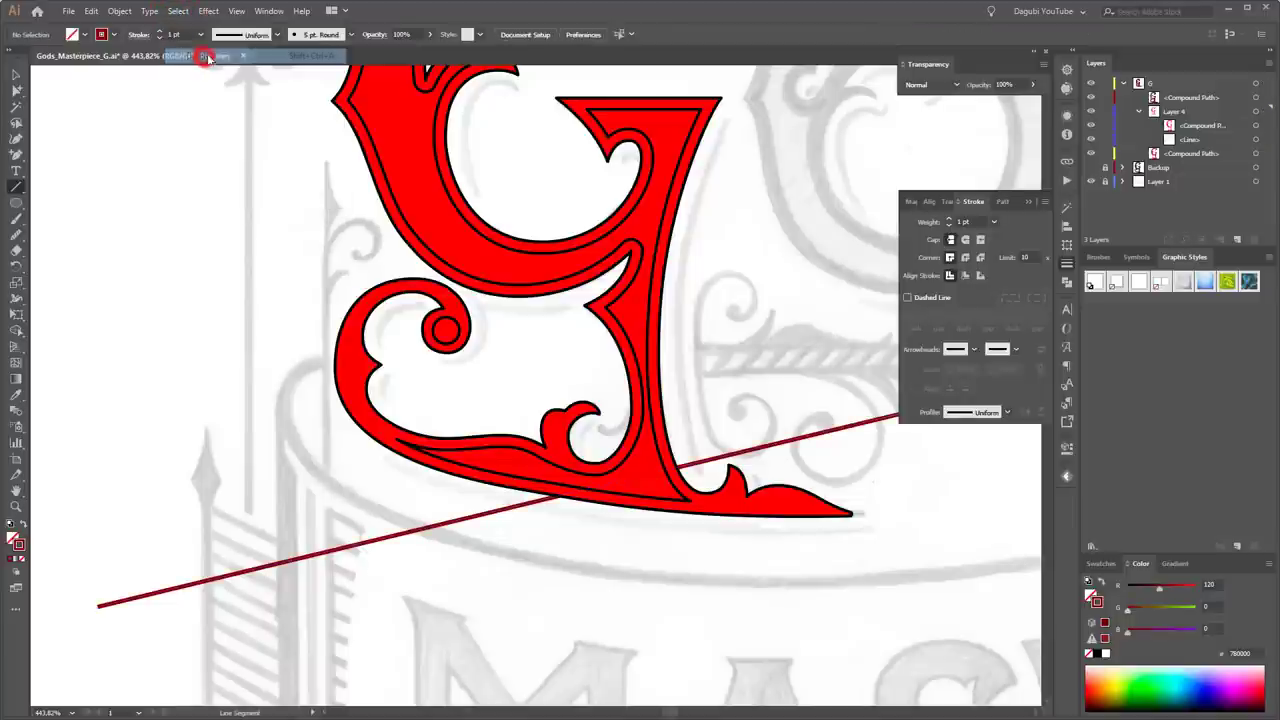
{"action": "left_click", "coordinate": [1196, 113]}
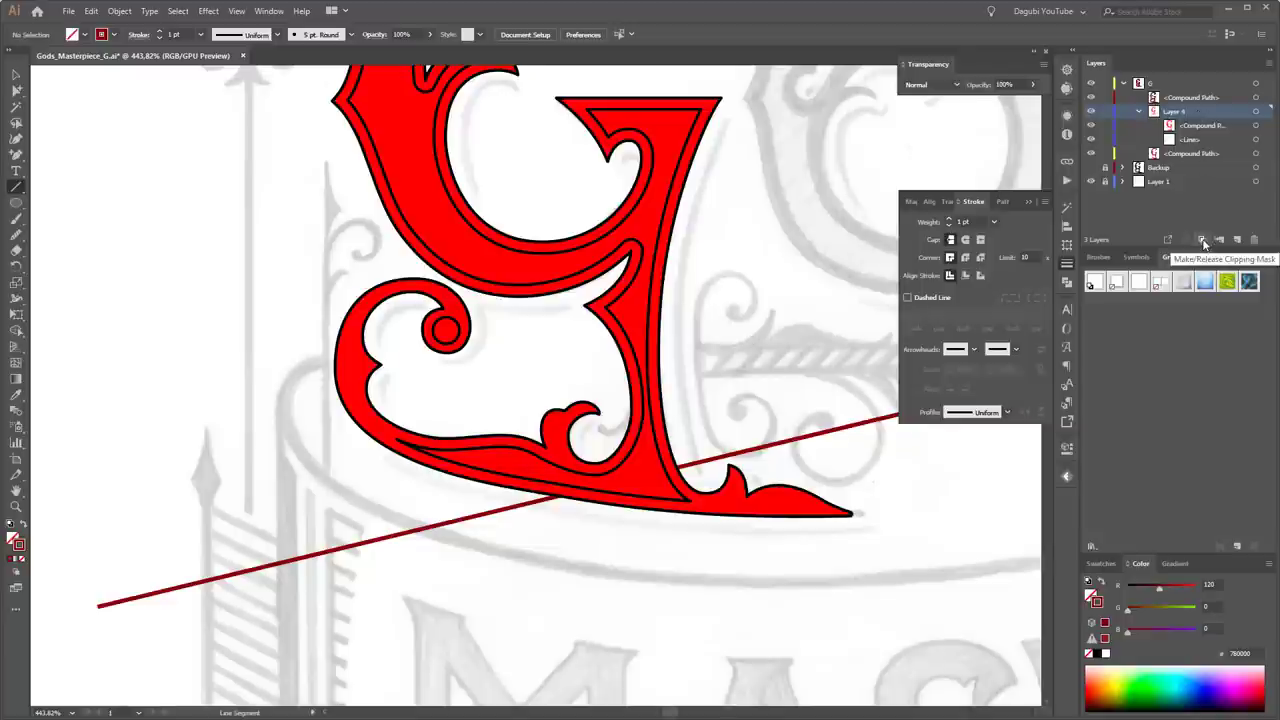
{"action": "left_click", "coordinate": [1204, 243]}
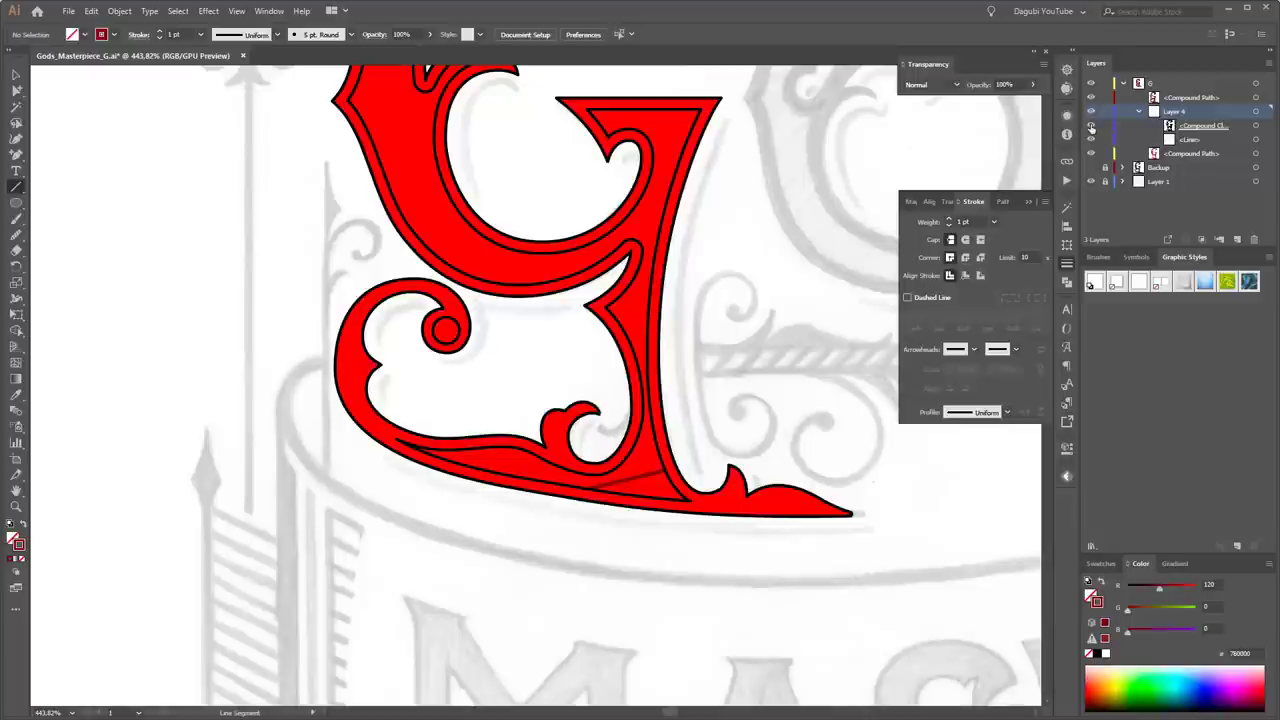
{"action": "left_click", "coordinate": [1091, 125]}
{"action": "left_click", "coordinate": [1091, 125]}
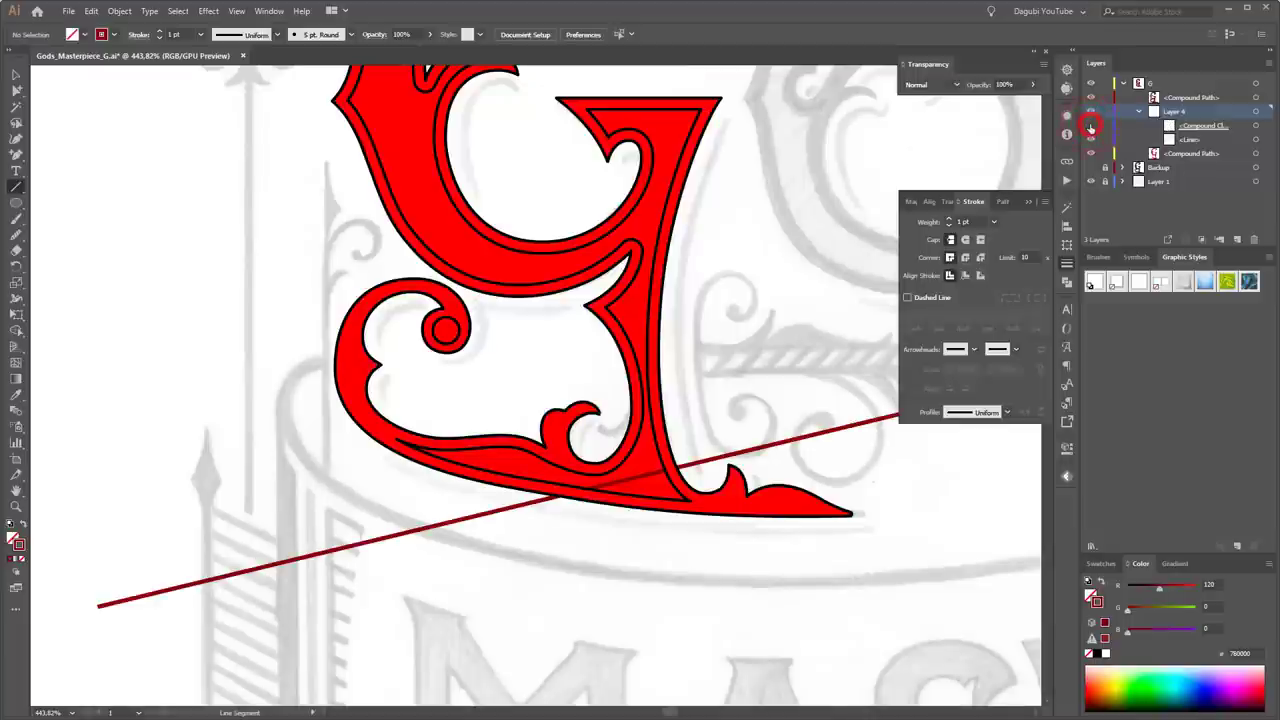
{"action": "left_click", "coordinate": [1091, 125]}
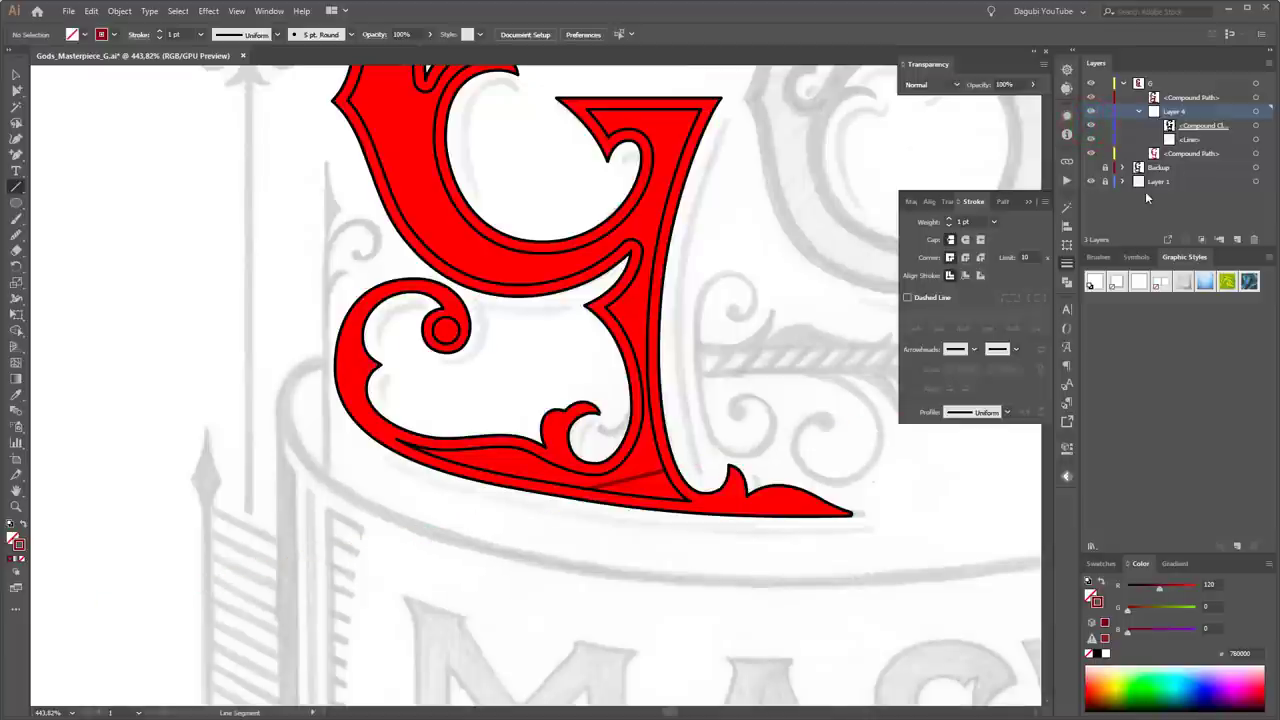
{"action": "left_click", "coordinate": [1205, 145]}
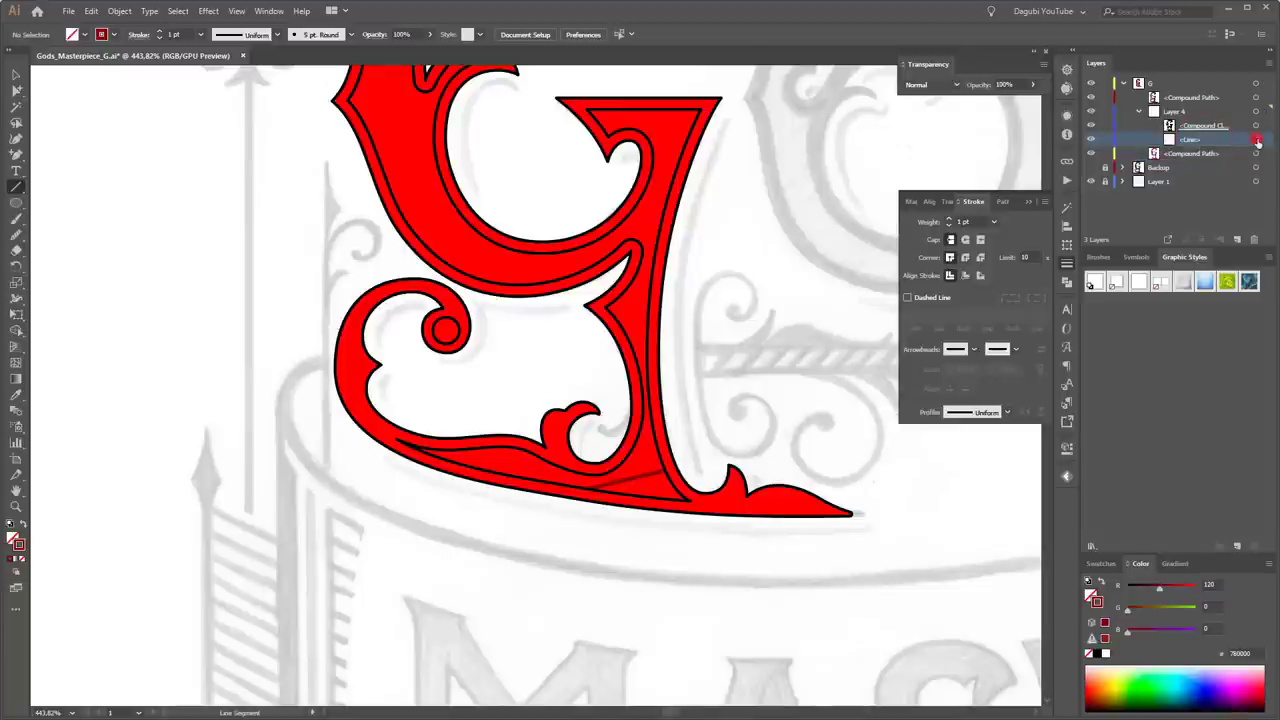
{"action": "left_click", "coordinate": [1256, 140]}
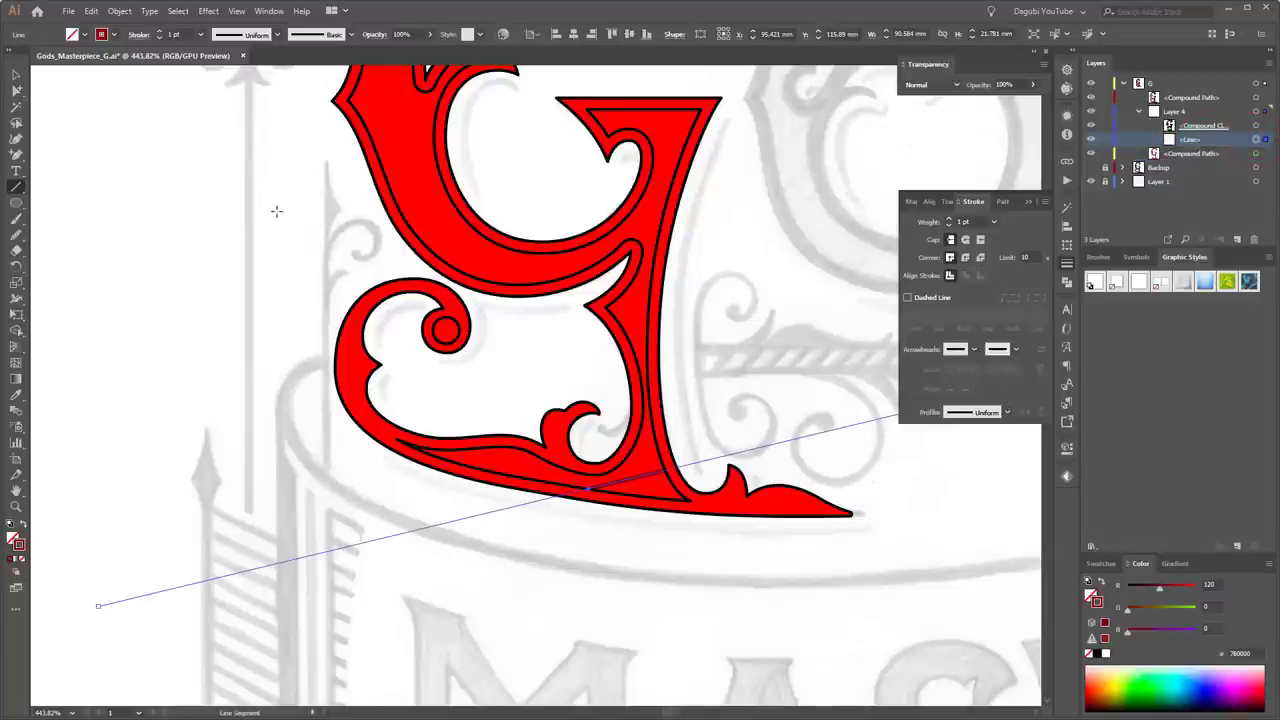
- Add a Transform effect: 100 copies moved -0.7056 mm vertically to hatch the G
{"action": "key", "text": "ctrl+minus"}
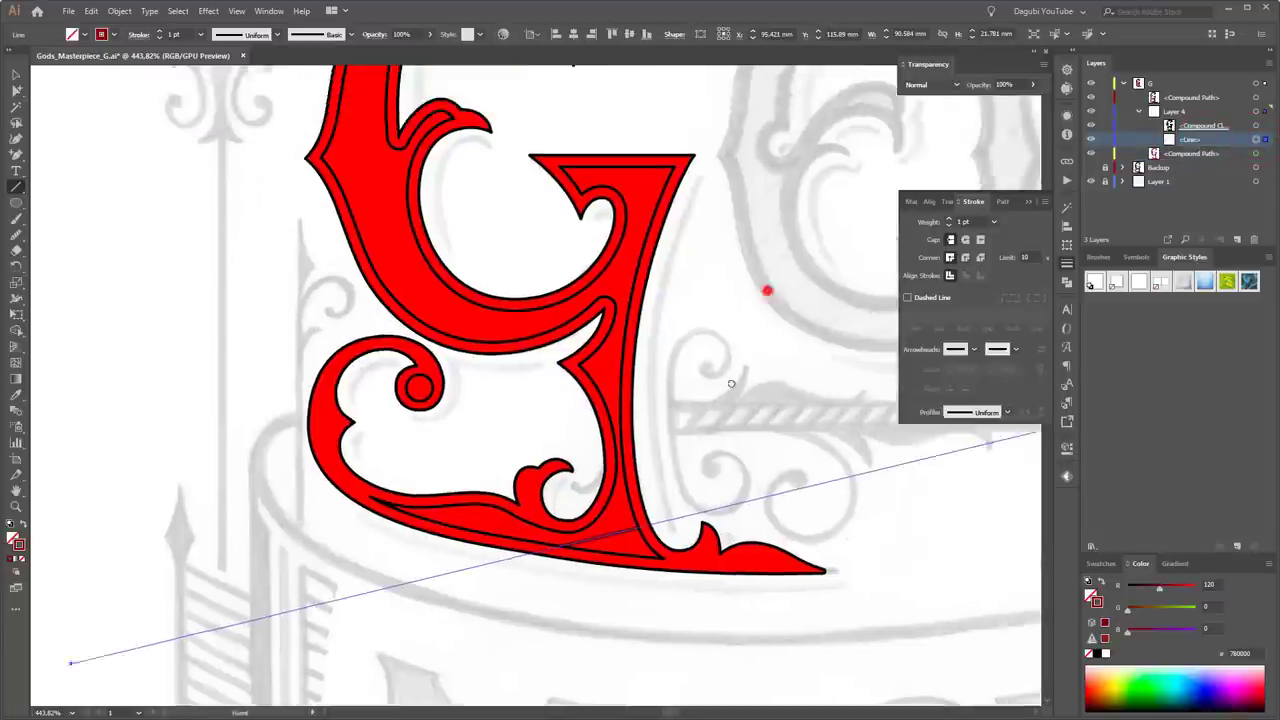
{"action": "scroll", "coordinate": [766, 289], "scroll_direction": "up", "scroll_amount": 3}
{"action": "left_click_drag", "start_coordinate": [725, 419], "coordinate": [701, 440]}
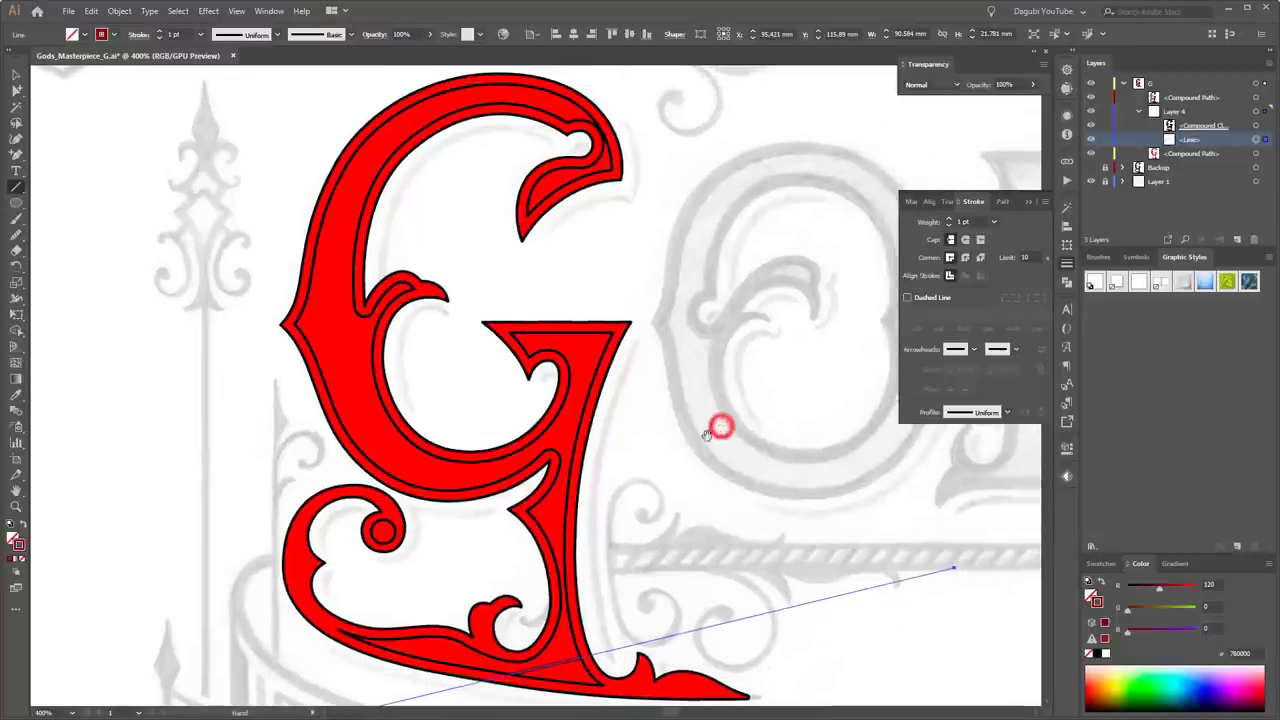
{"action": "left_click", "coordinate": [210, 11]}
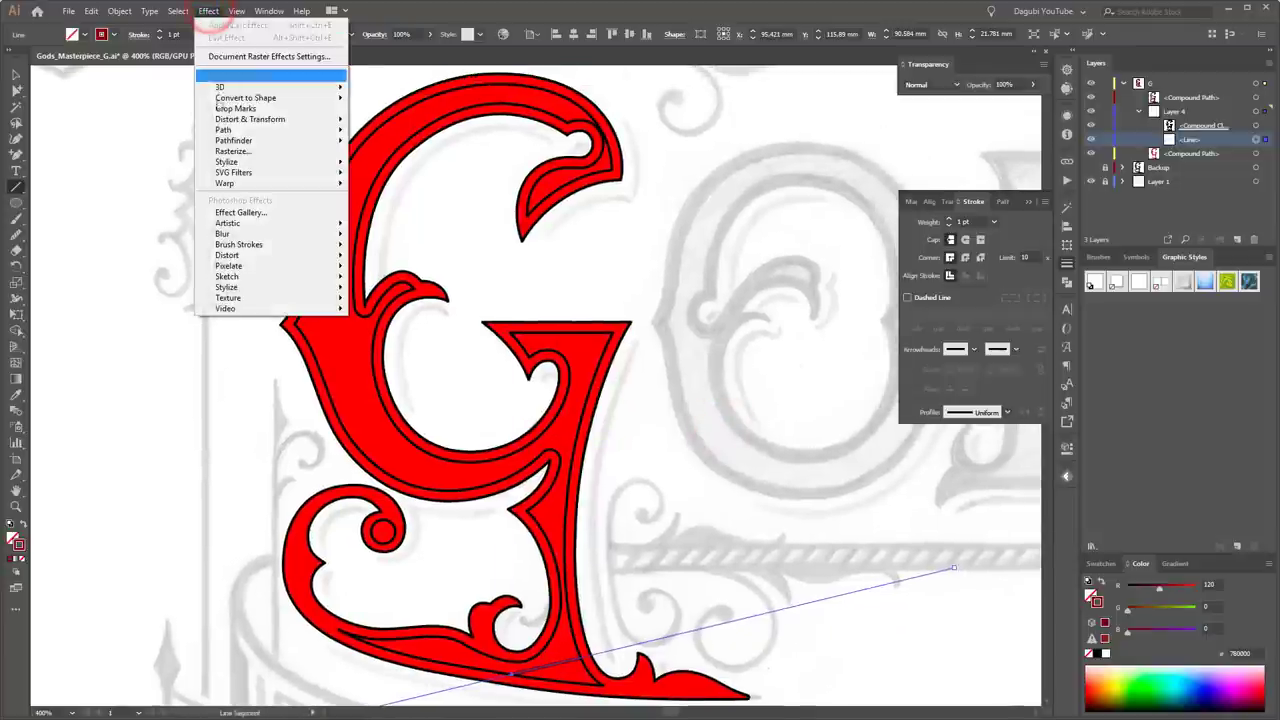
{"action": "mouse_move", "coordinate": [250, 119]}
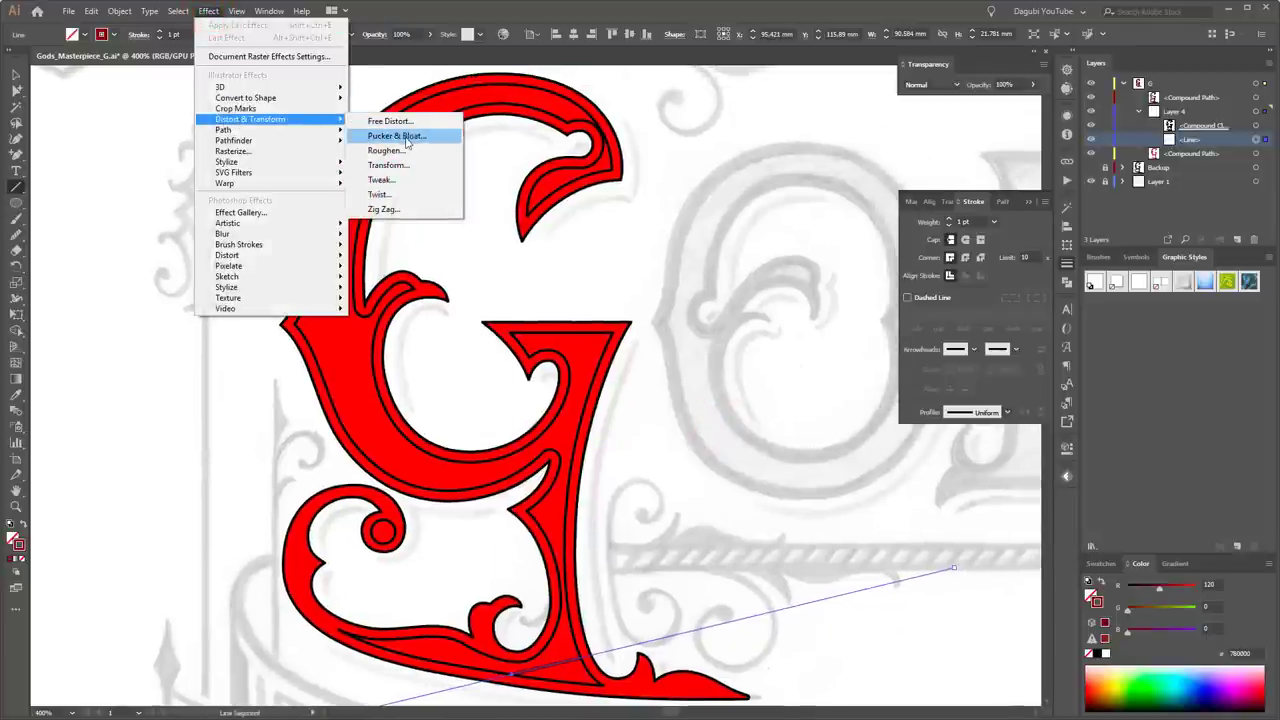
{"action": "left_click", "coordinate": [397, 166]}
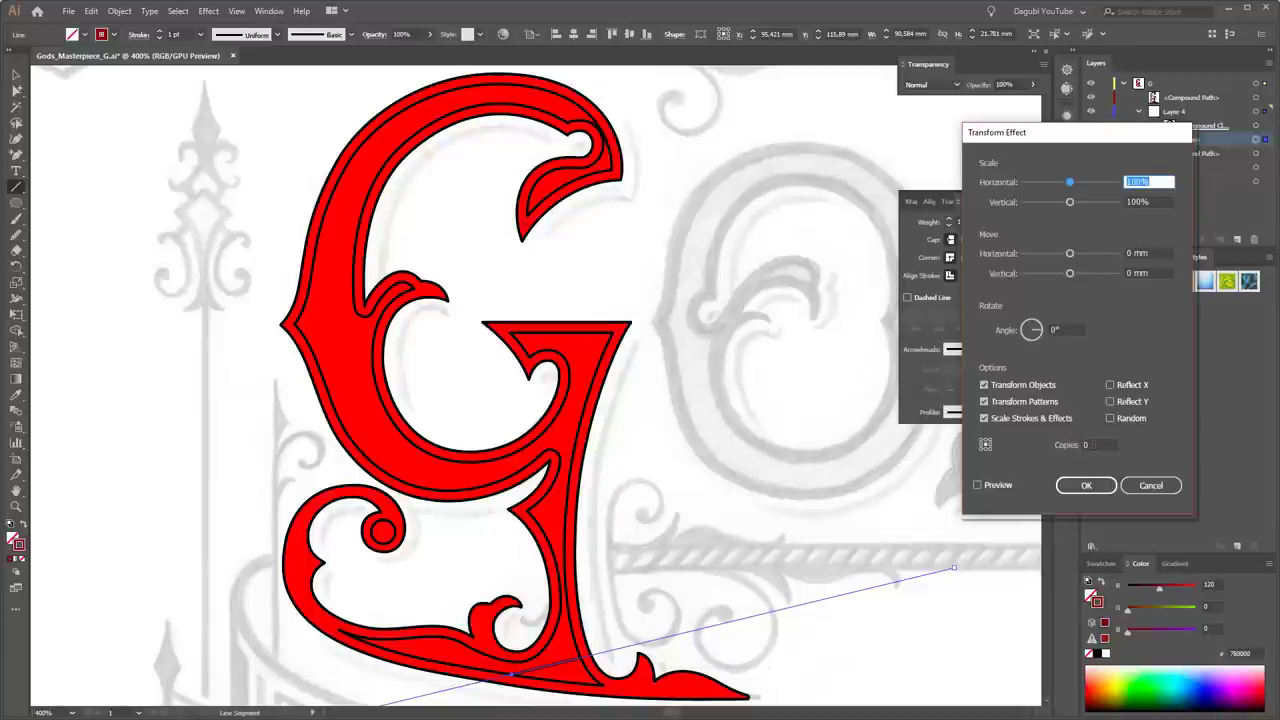
{"action": "left_click", "coordinate": [1096, 445]}
{"action": "type", "text": "100"}
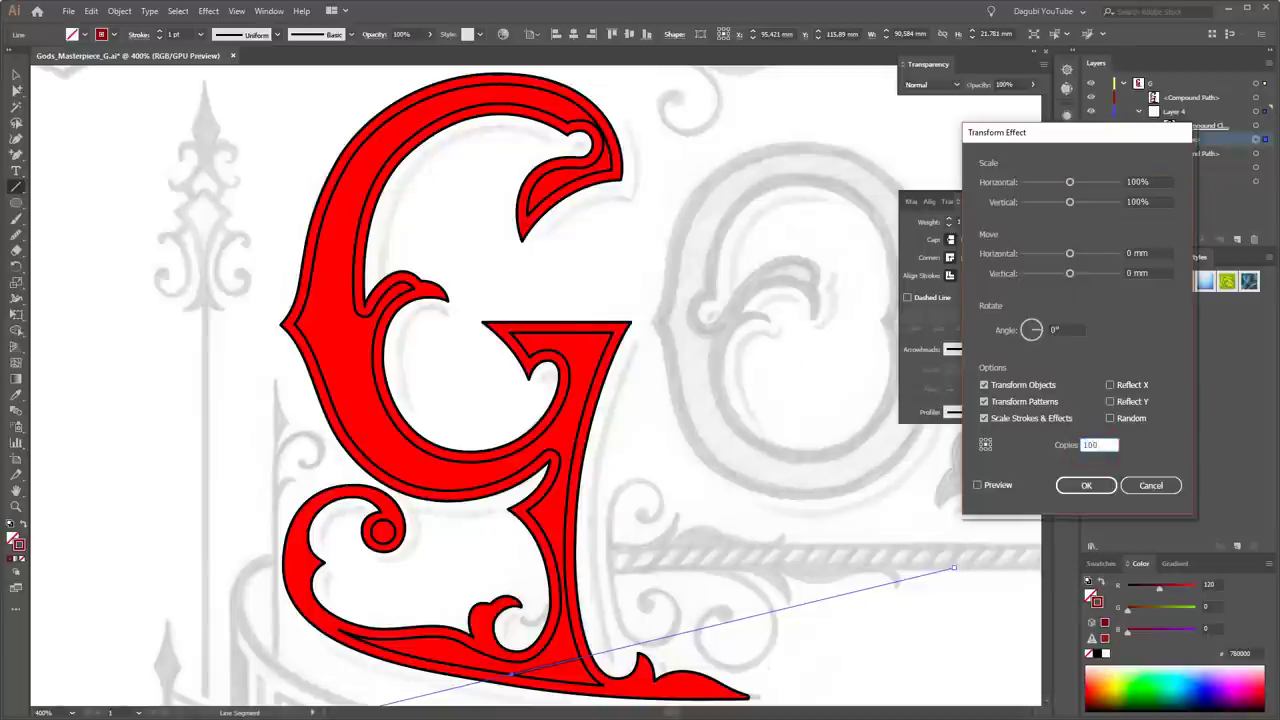
{"action": "left_click", "coordinate": [979, 486]}
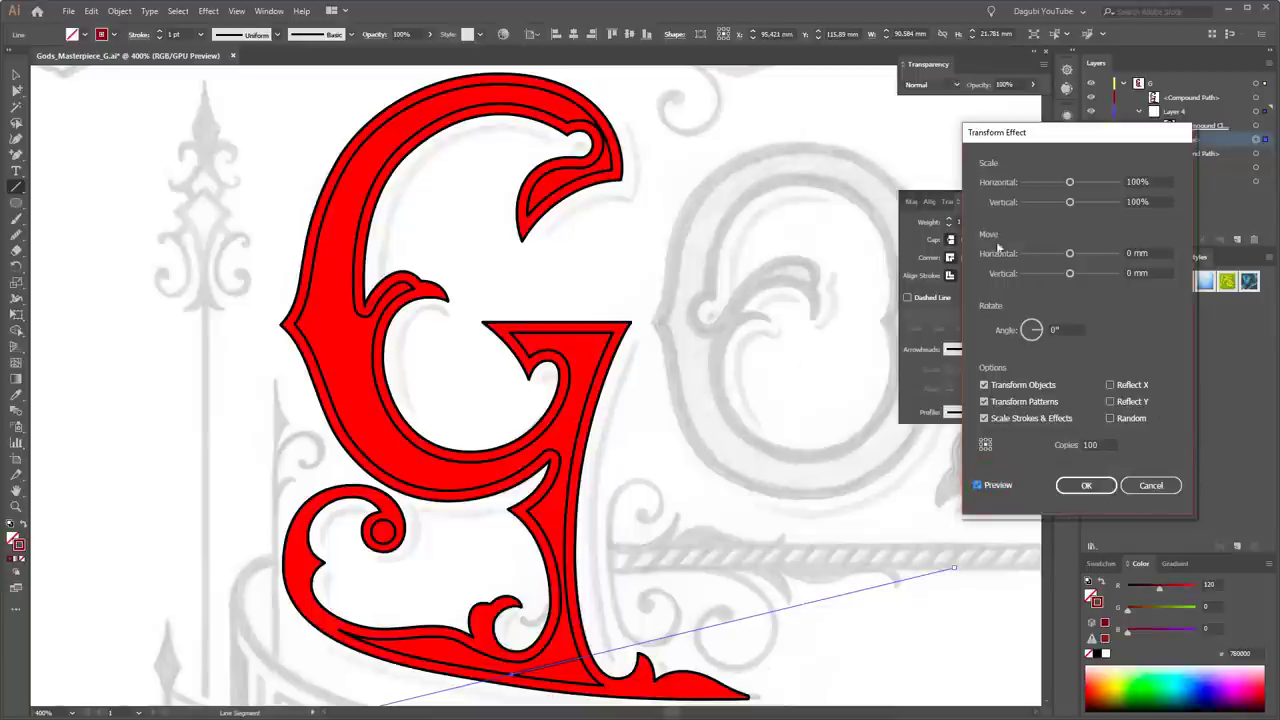
{"action": "left_click", "coordinate": [1068, 276]}
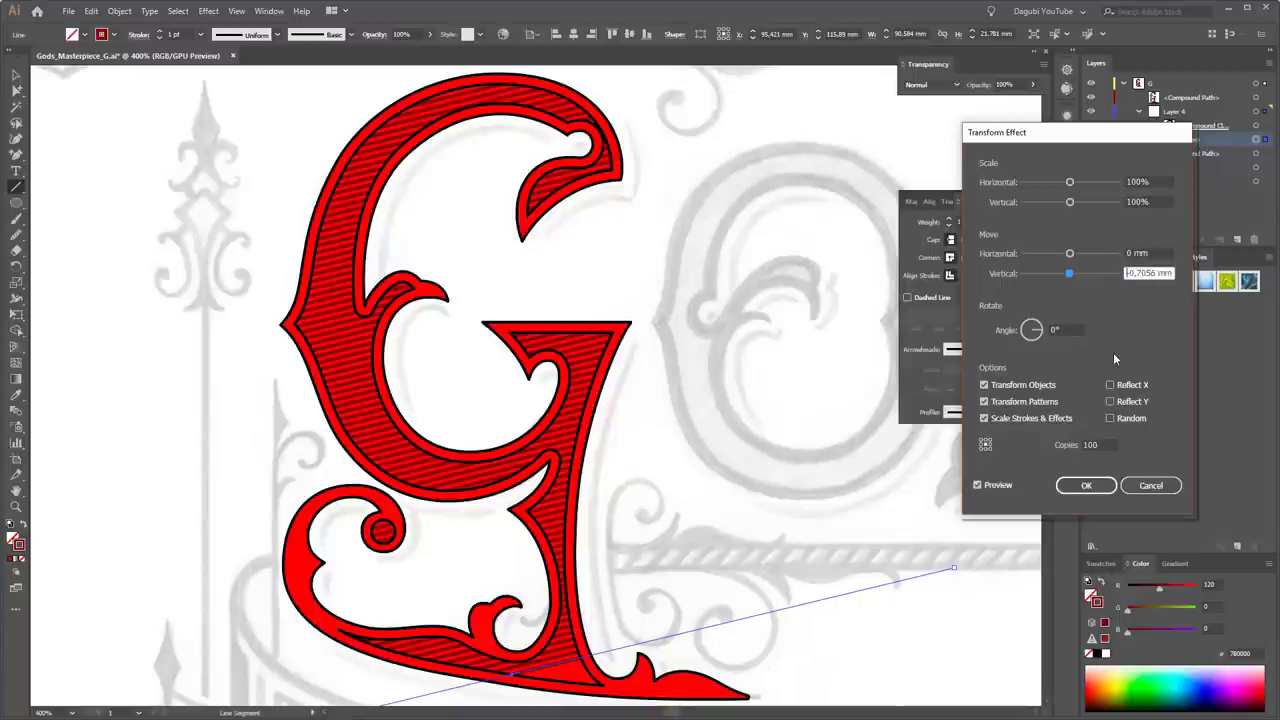
{"action": "left_click", "coordinate": [1086, 485]}
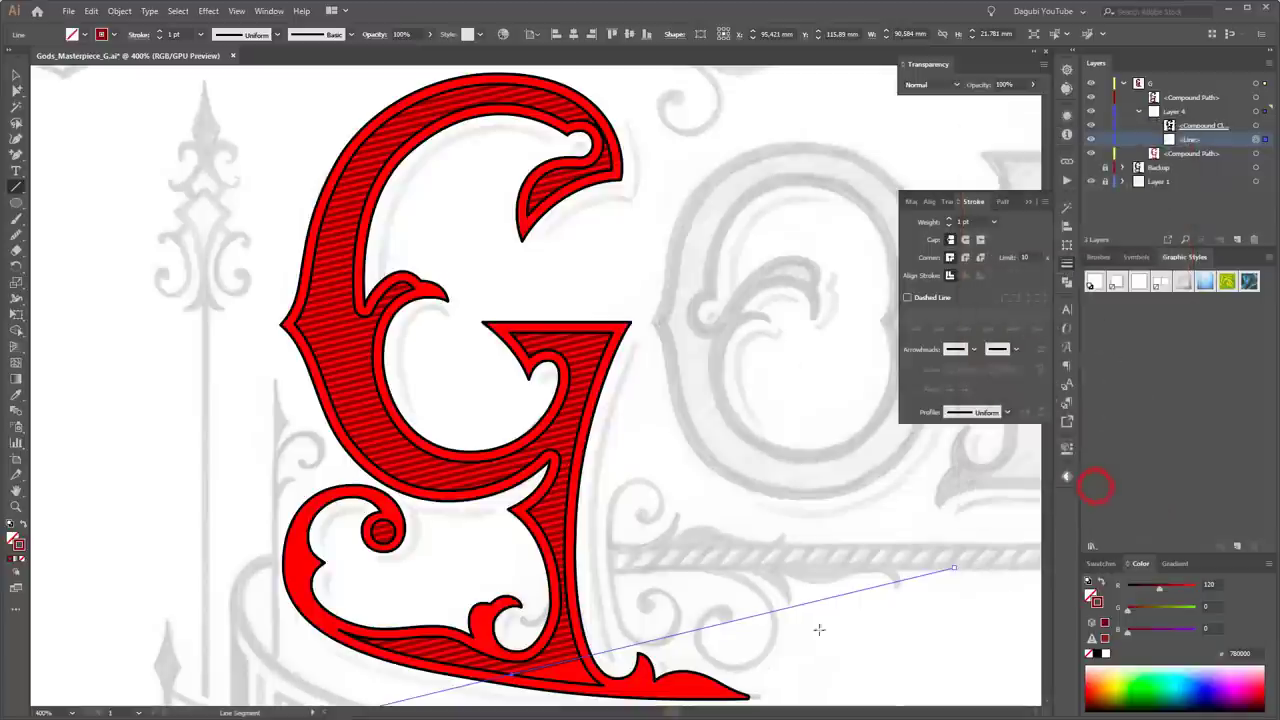
- Reposition the long blue line beneath the G and zoom out to the whole letter
{"action": "left_click", "coordinate": [16, 76]}
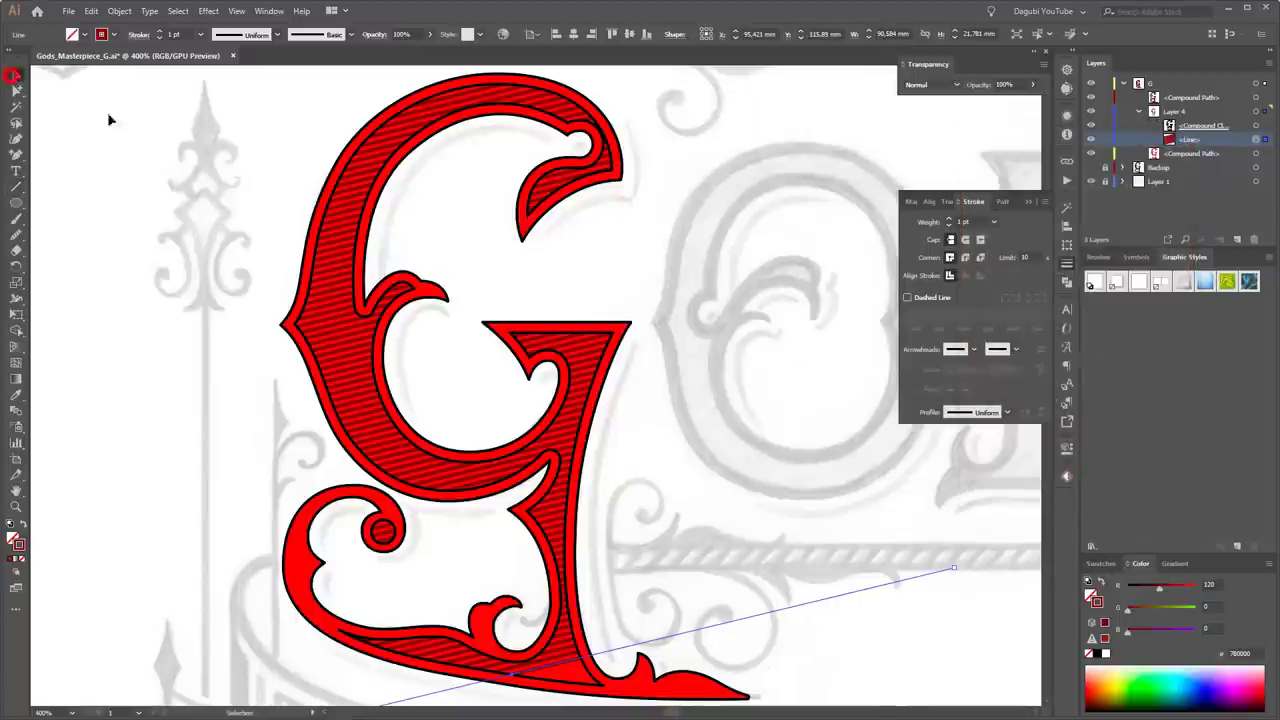
{"action": "left_click", "coordinate": [632, 430]}
{"action": "mouse_move", "coordinate": [686, 545]}
{"action": "left_mouse_down"}
{"action": "mouse_move", "coordinate": [730, 617]}
{"action": "mouse_move", "coordinate": [717, 589]}
{"action": "left_mouse_up"}
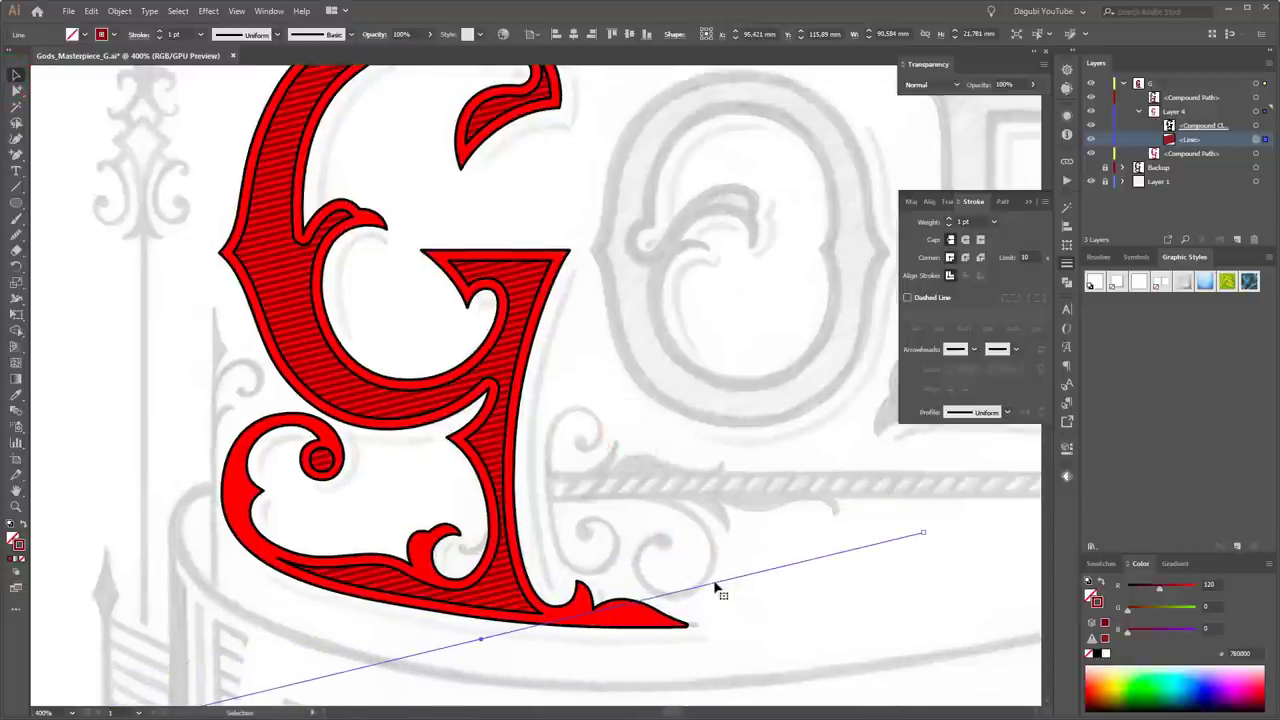
{"action": "left_click_drag", "start_coordinate": [636, 306], "coordinate": [679, 504]}
{"action": "scroll", "coordinate": [679, 504], "scroll_direction": "down", "scroll_amount": 3}
{"action": "left_click_drag", "start_coordinate": [726, 583], "coordinate": [869, 640]}
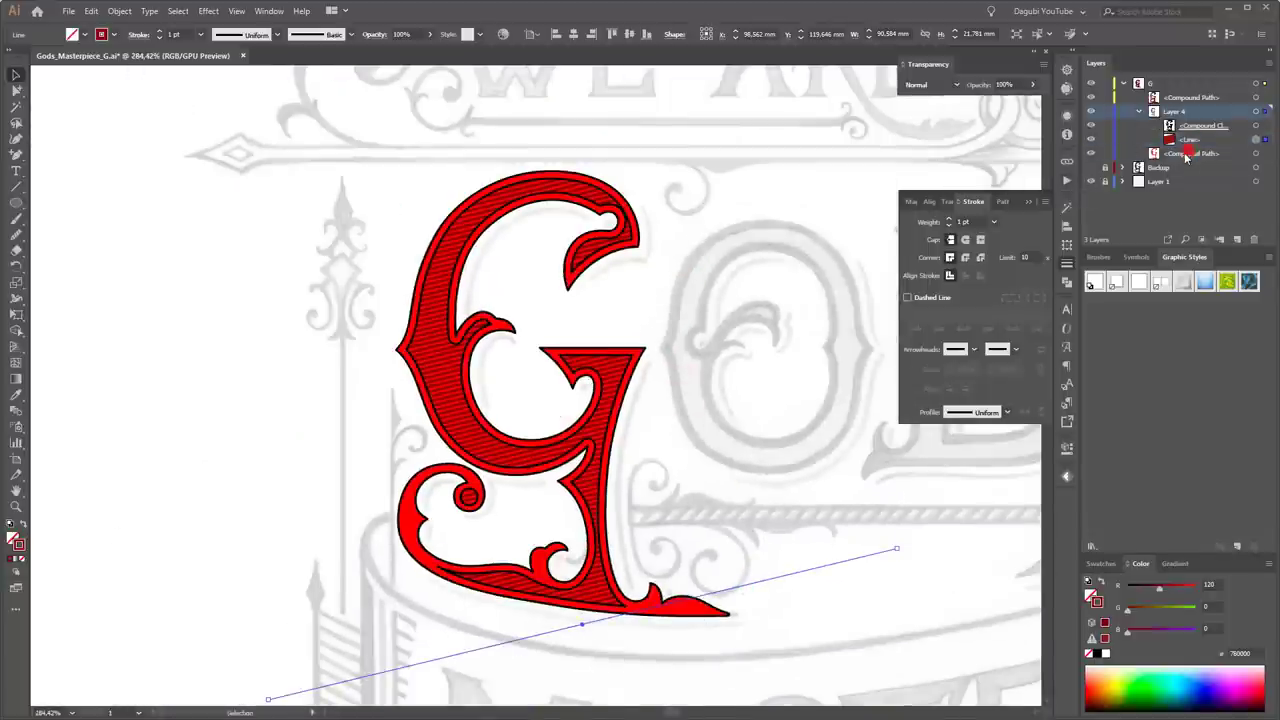
- Duplicate the G's compound path twice in Layer 4
{"action": "left_click", "coordinate": [1092, 153]}
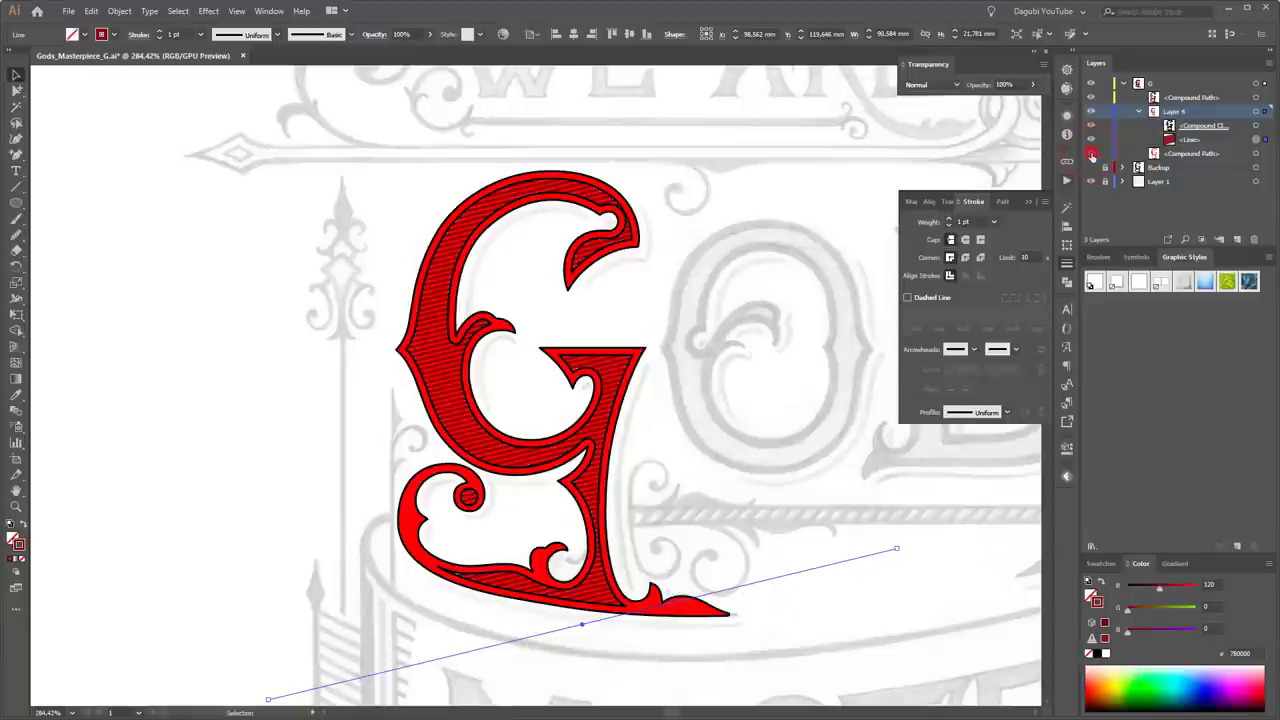
{"action": "left_click", "coordinate": [1195, 154]}
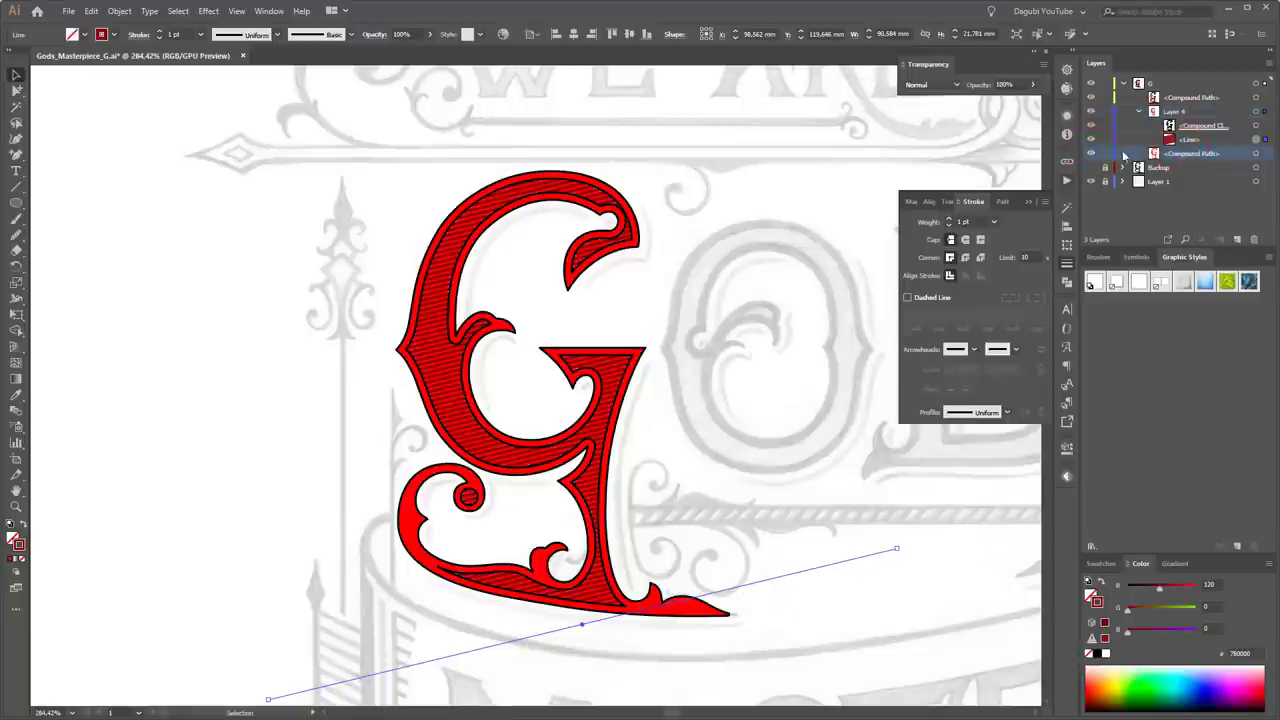
{"action": "left_click", "coordinate": [1092, 153]}
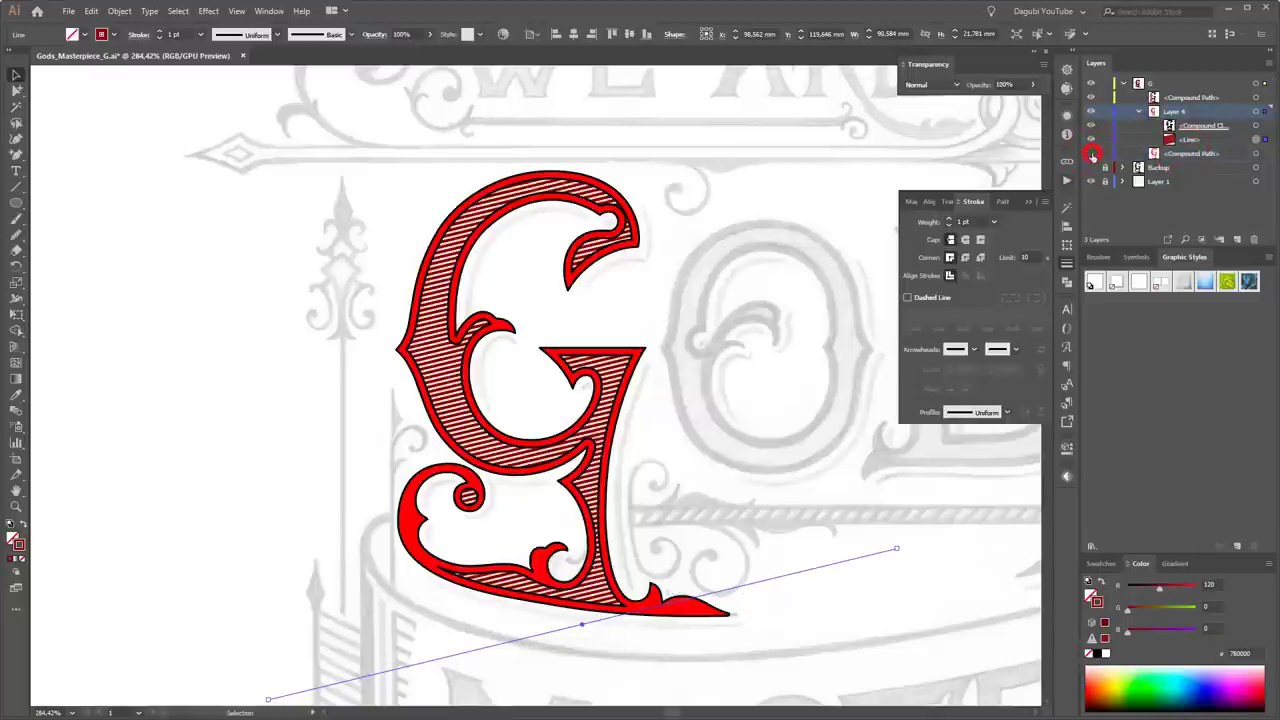
{"action": "left_click", "coordinate": [1208, 154]}
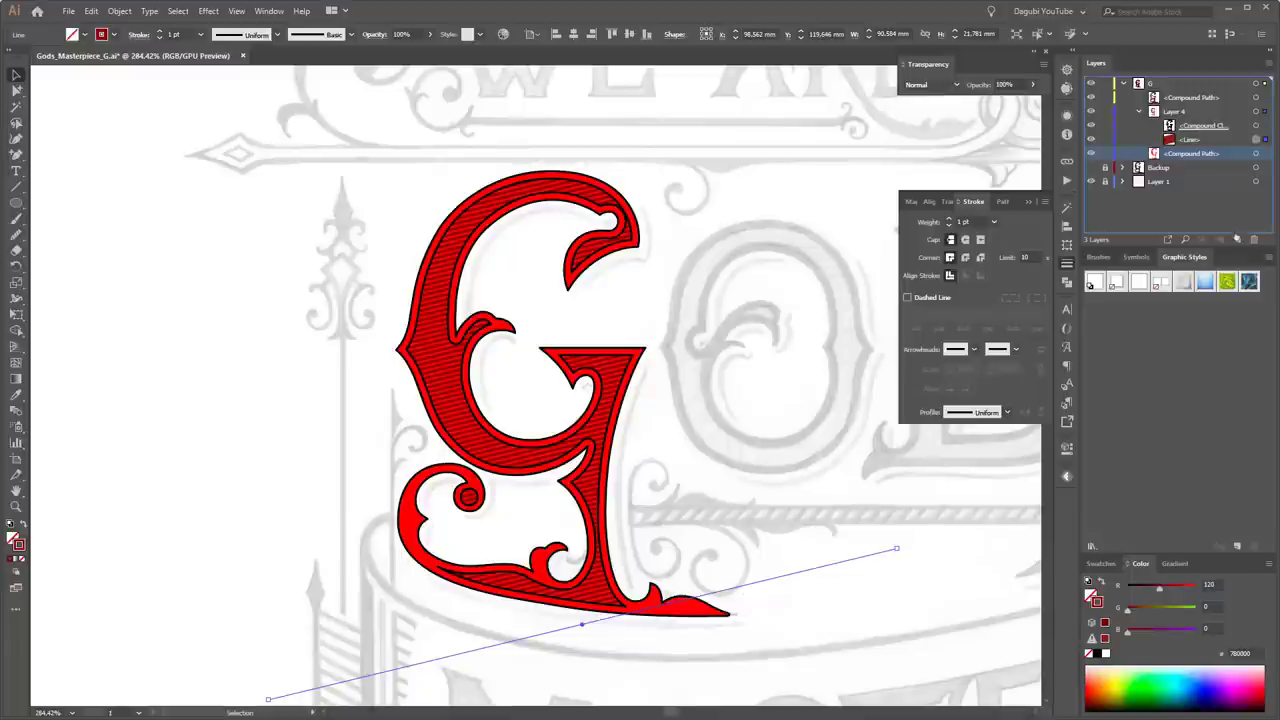
{"action": "left_click_drag", "start_coordinate": [1208, 166], "coordinate": [1238, 242]}
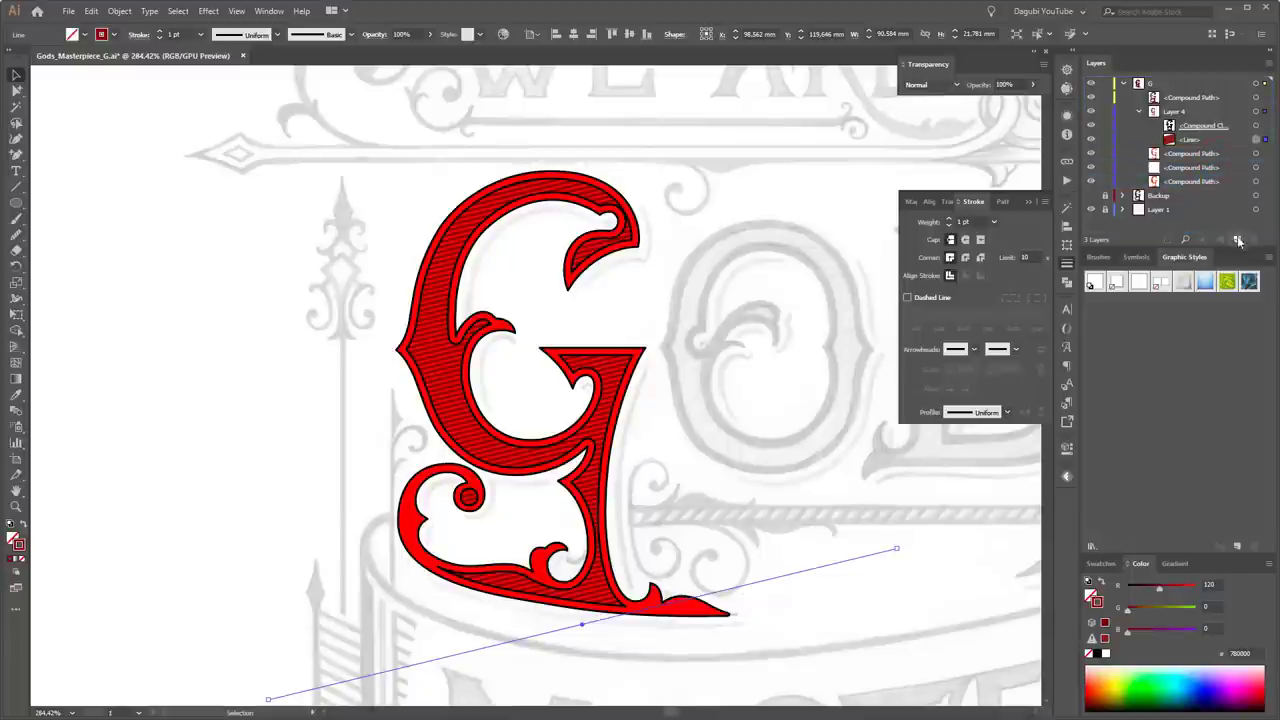
{"action": "left_click", "coordinate": [1171, 155]}
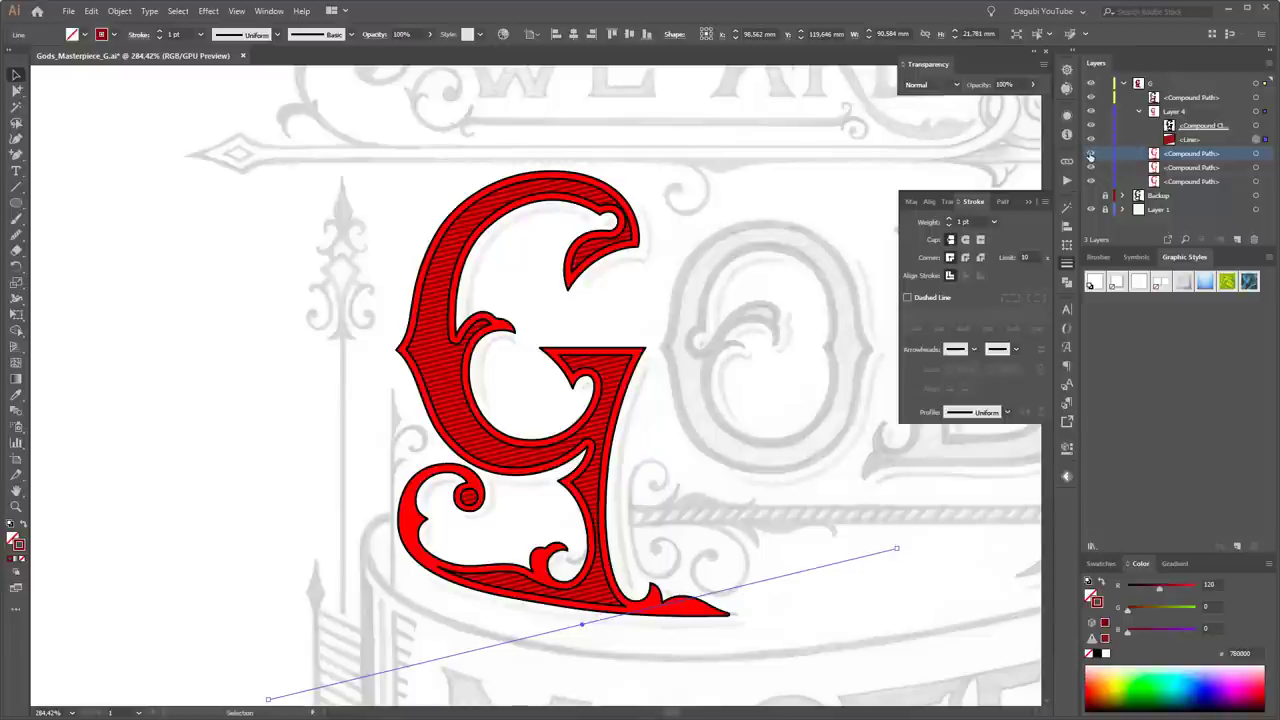
{"action": "left_click", "coordinate": [1090, 155]}
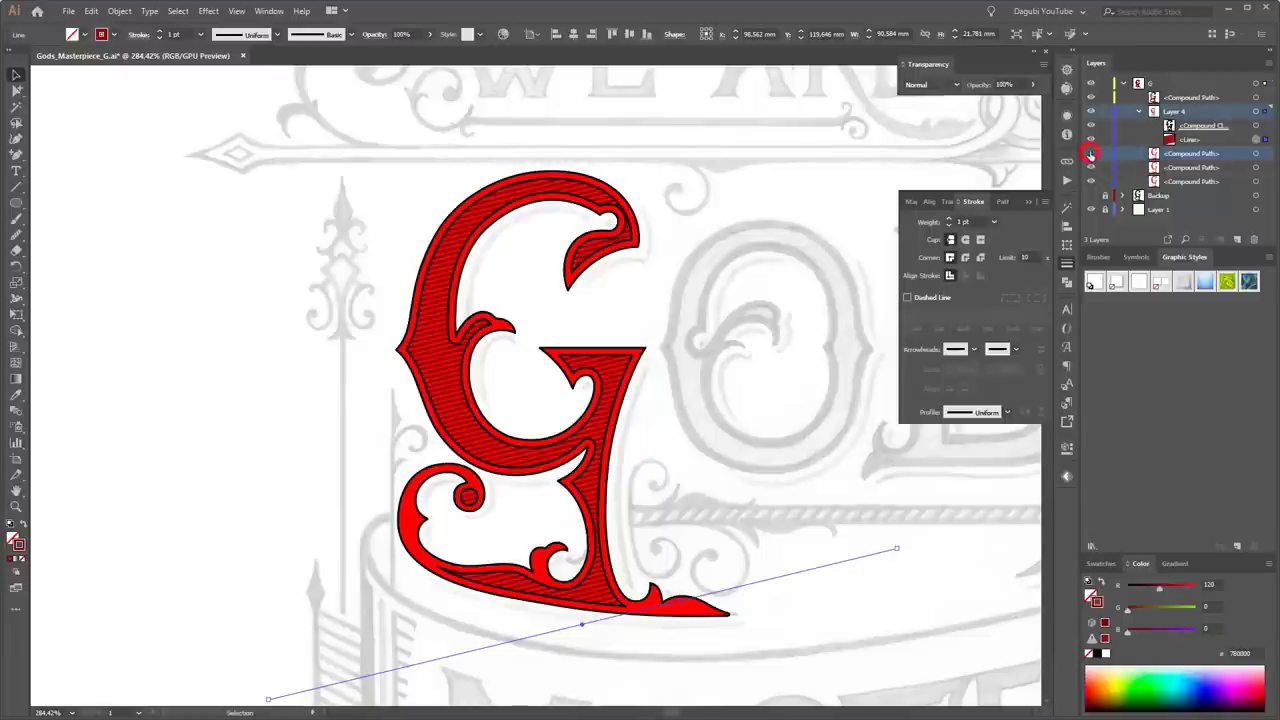
- Turn the compound path copy into an unfilled outline with a 2 pt stroke
{"action": "left_click", "coordinate": [1256, 153]}
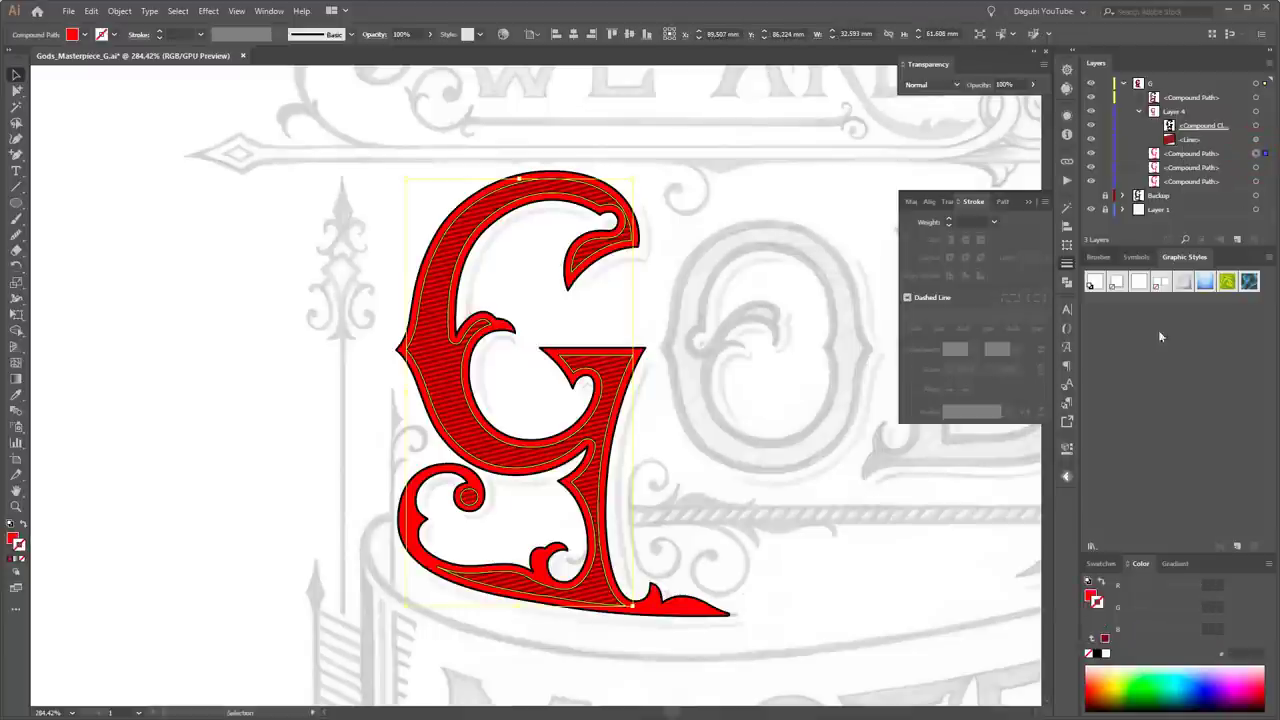
{"action": "left_click", "coordinate": [1104, 654]}
{"action": "left_click", "coordinate": [1090, 596]}
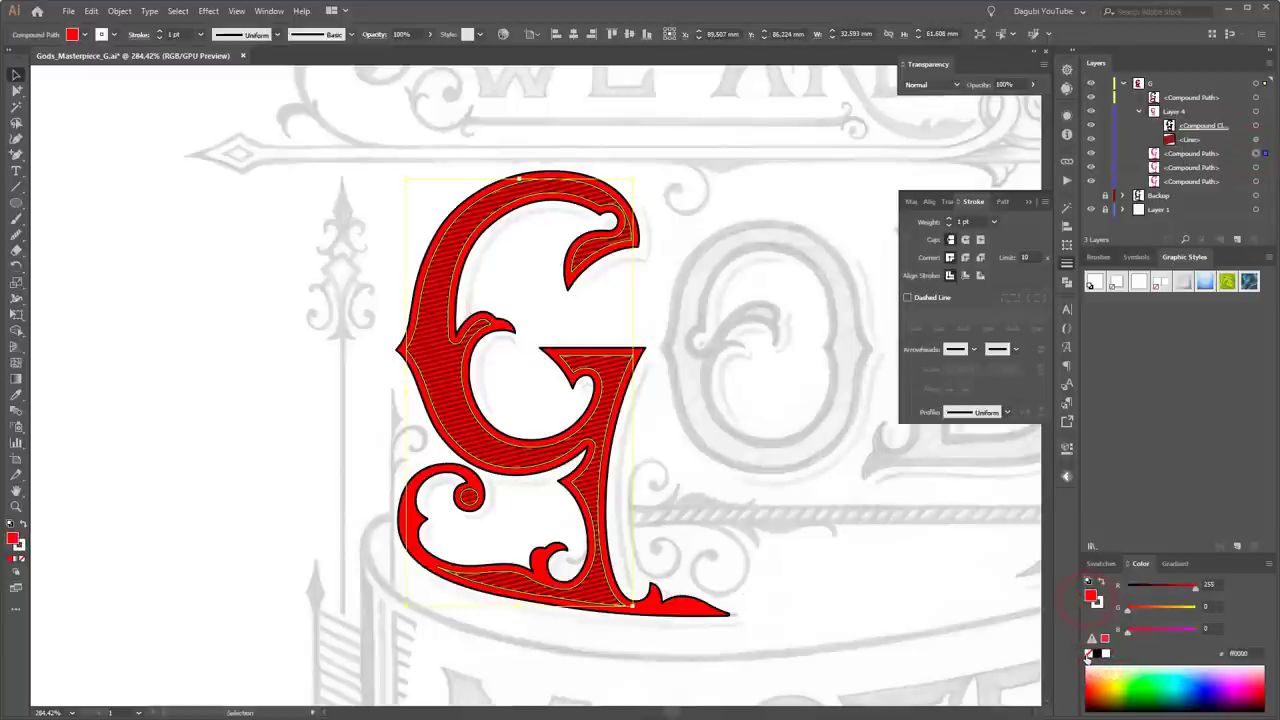
{"action": "left_click", "coordinate": [1088, 654]}
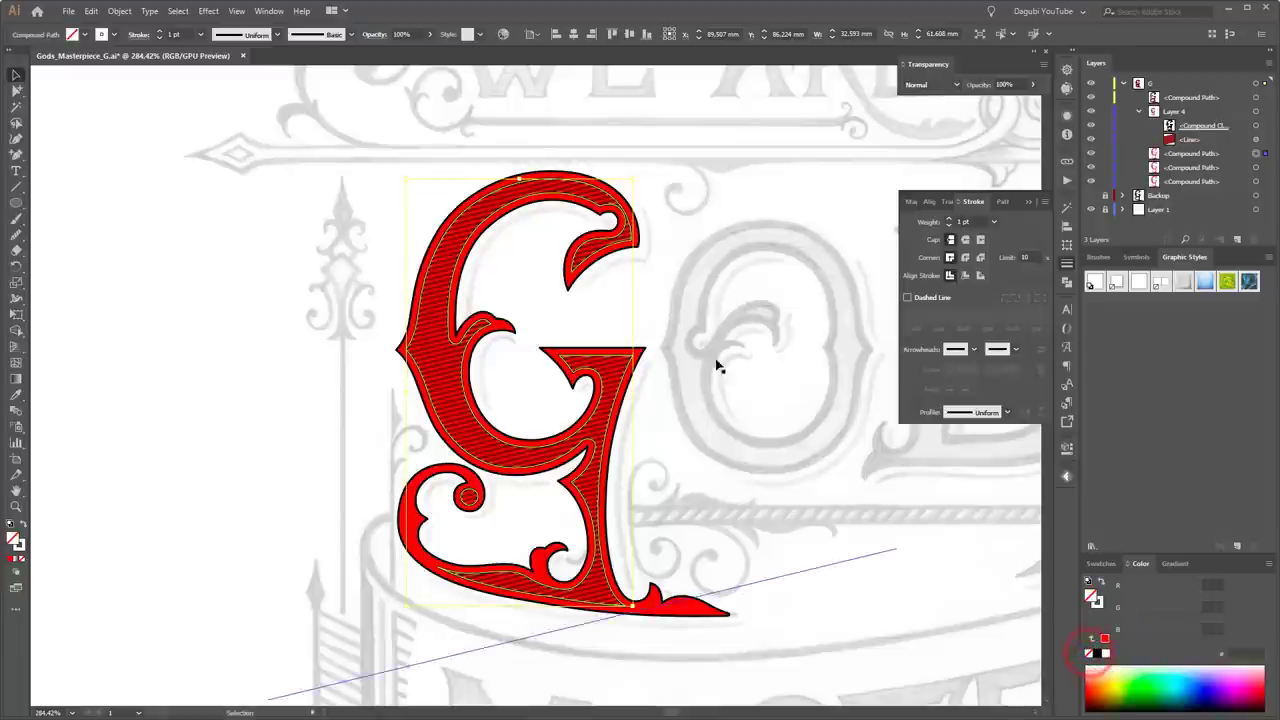
{"action": "scroll", "coordinate": [619, 380], "scroll_direction": "up", "scroll_amount": 1}
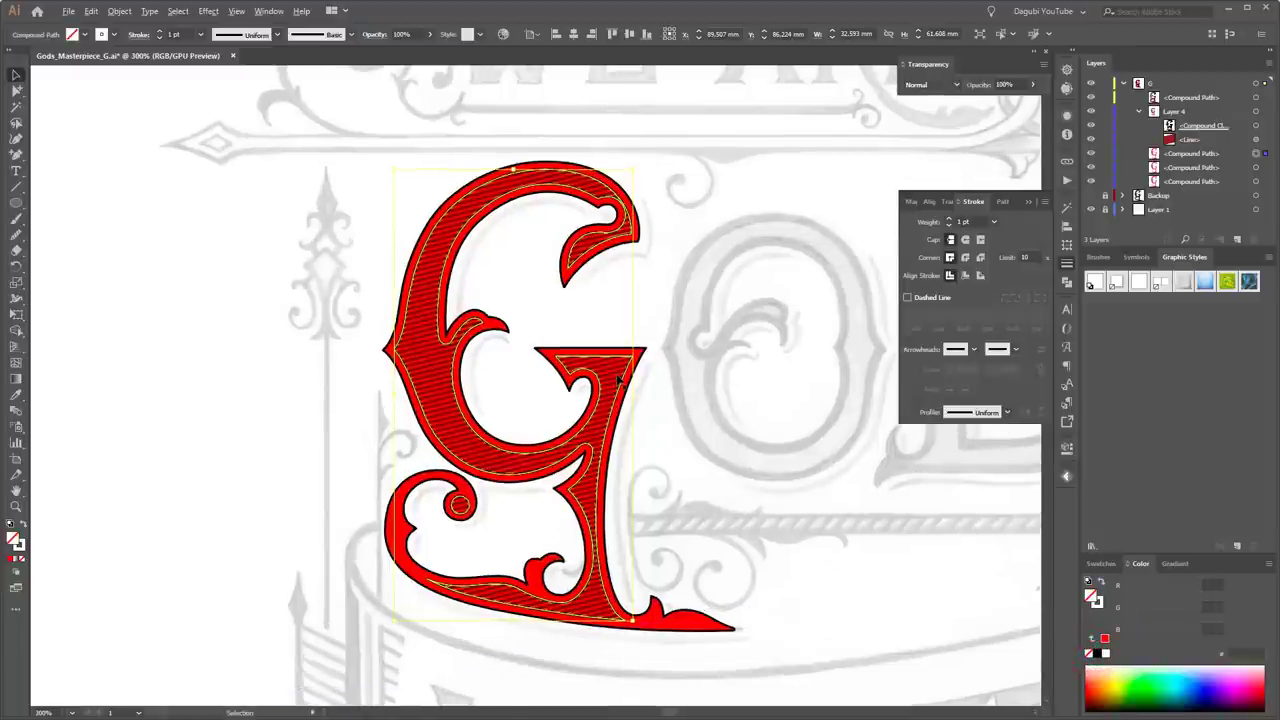
{"action": "scroll", "coordinate": [619, 380], "scroll_direction": "up", "scroll_amount": 1}
{"action": "scroll", "coordinate": [619, 380], "scroll_direction": "up", "scroll_amount": 1}
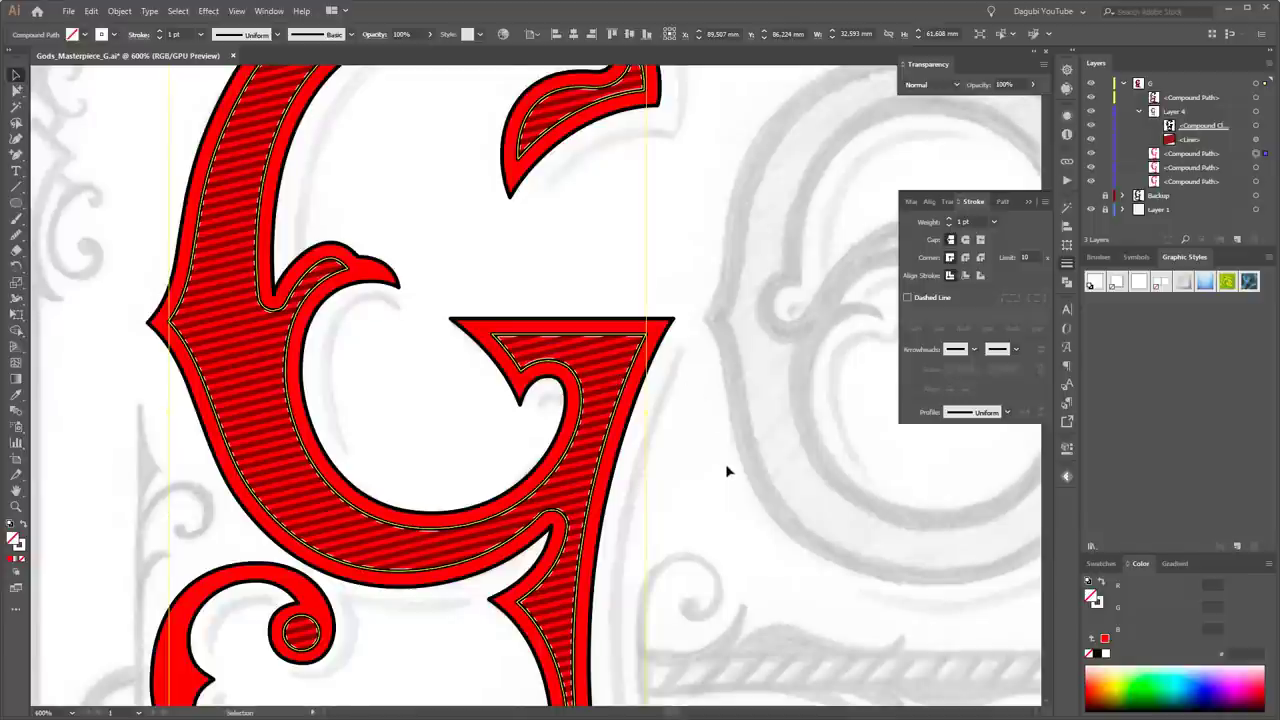
{"action": "left_click", "coordinate": [160, 34]}
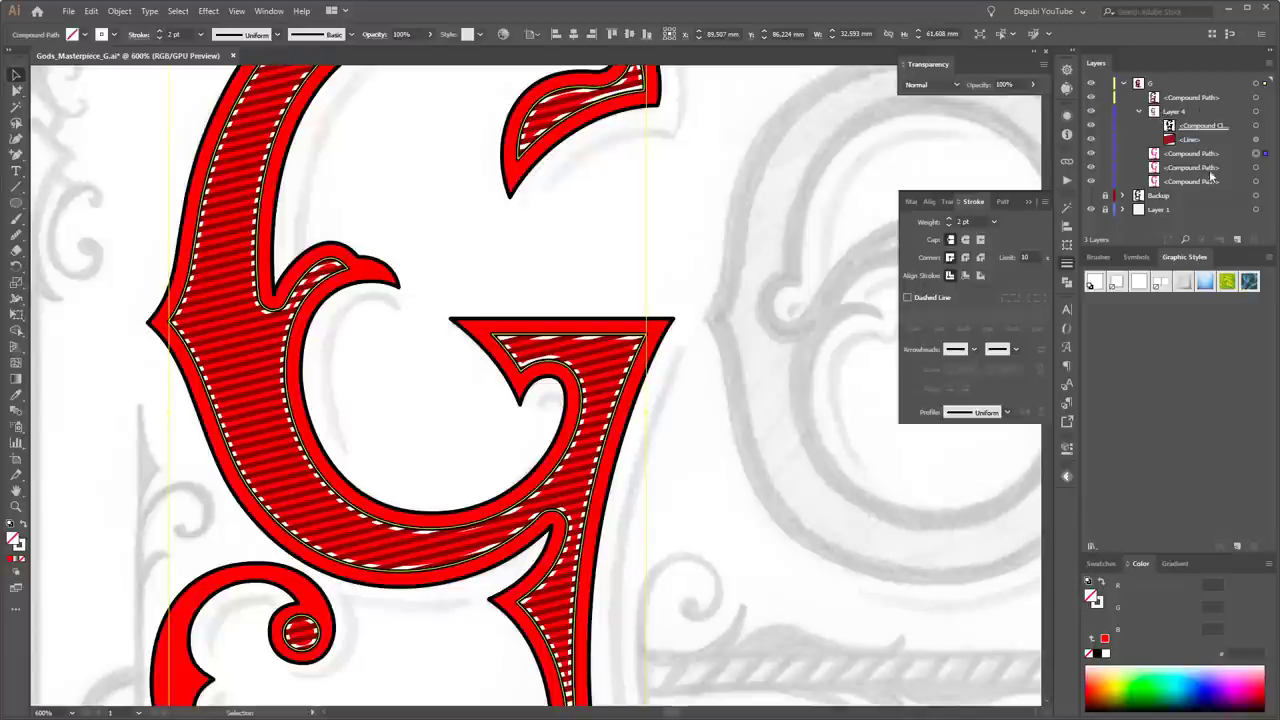
{"action": "left_click", "coordinate": [1199, 155]}
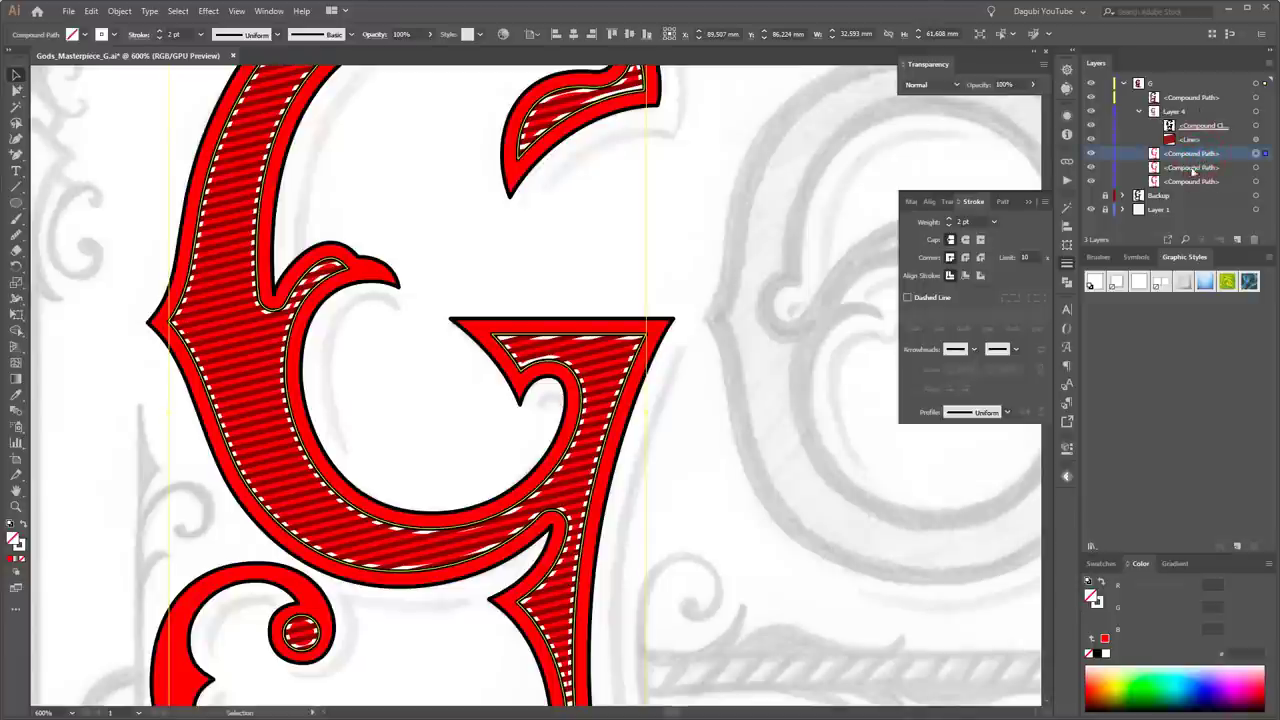
{"action": "left_click", "coordinate": [1197, 170], "text": "shift"}
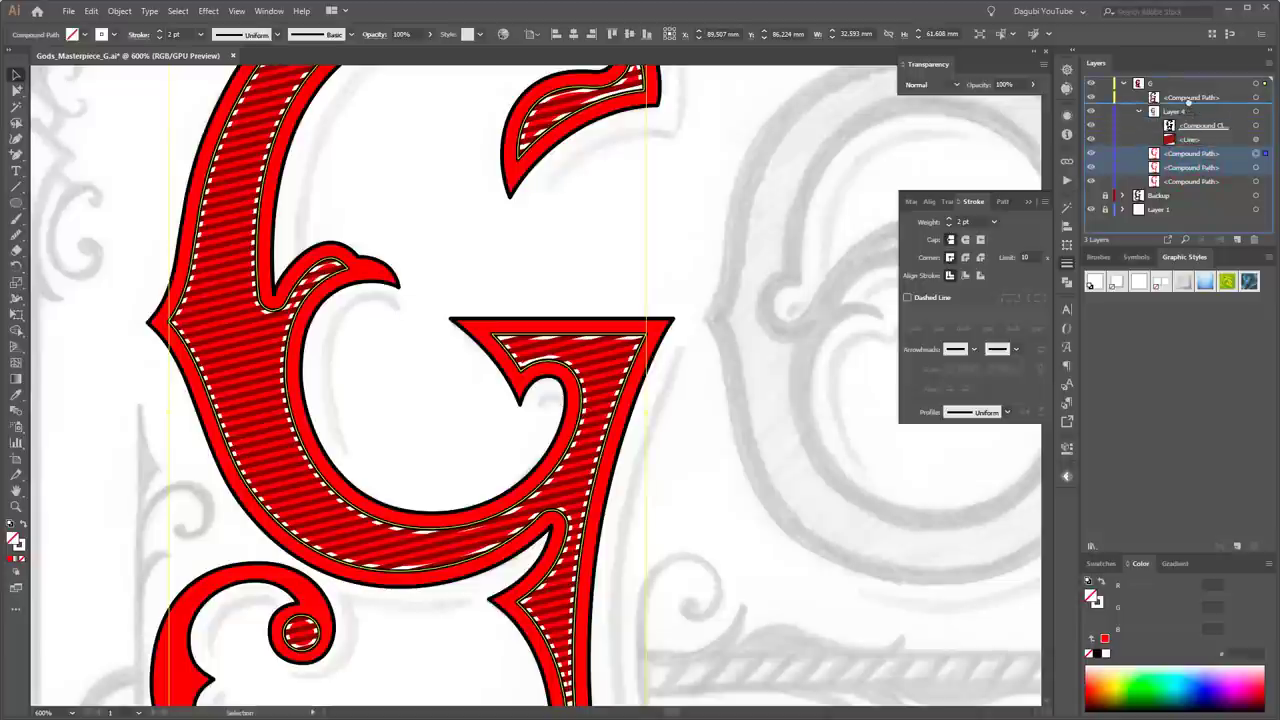
- Move both G copies above the hatching layer and set their fill to None
{"action": "left_click_drag", "start_coordinate": [1188, 102], "coordinate": [1188, 104]}
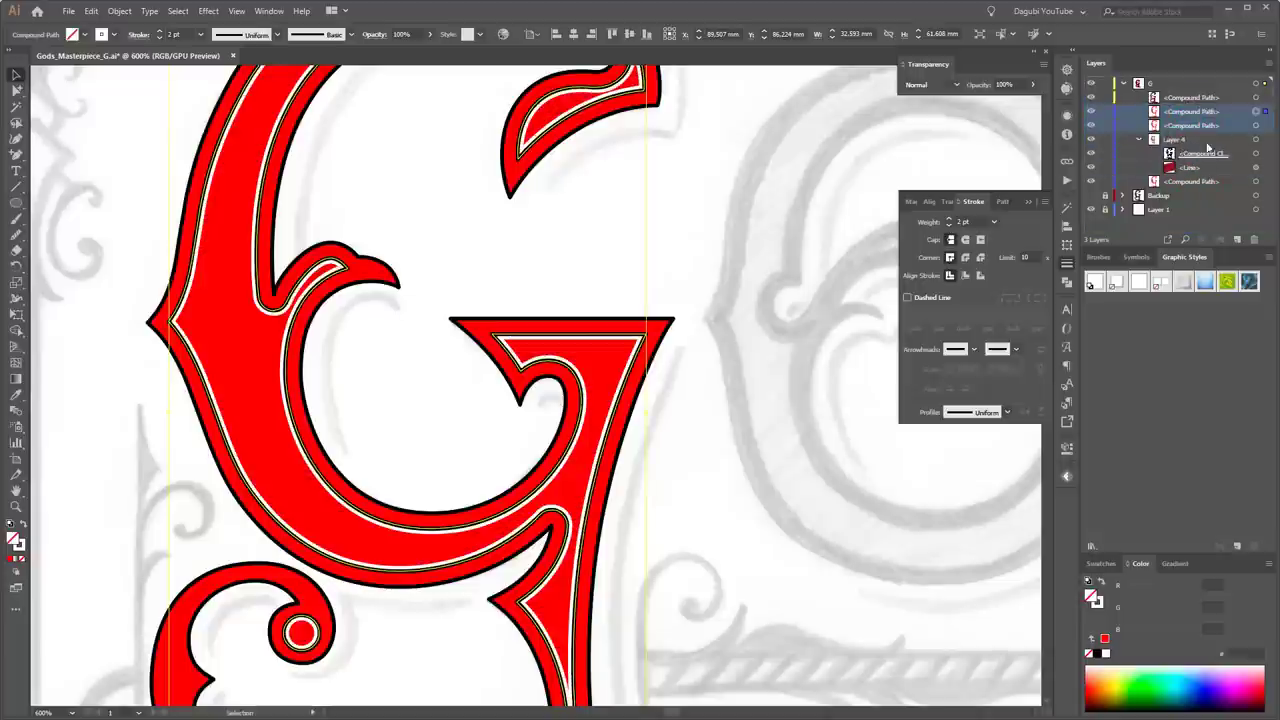
{"action": "left_click", "coordinate": [1257, 127], "text": "shift"}
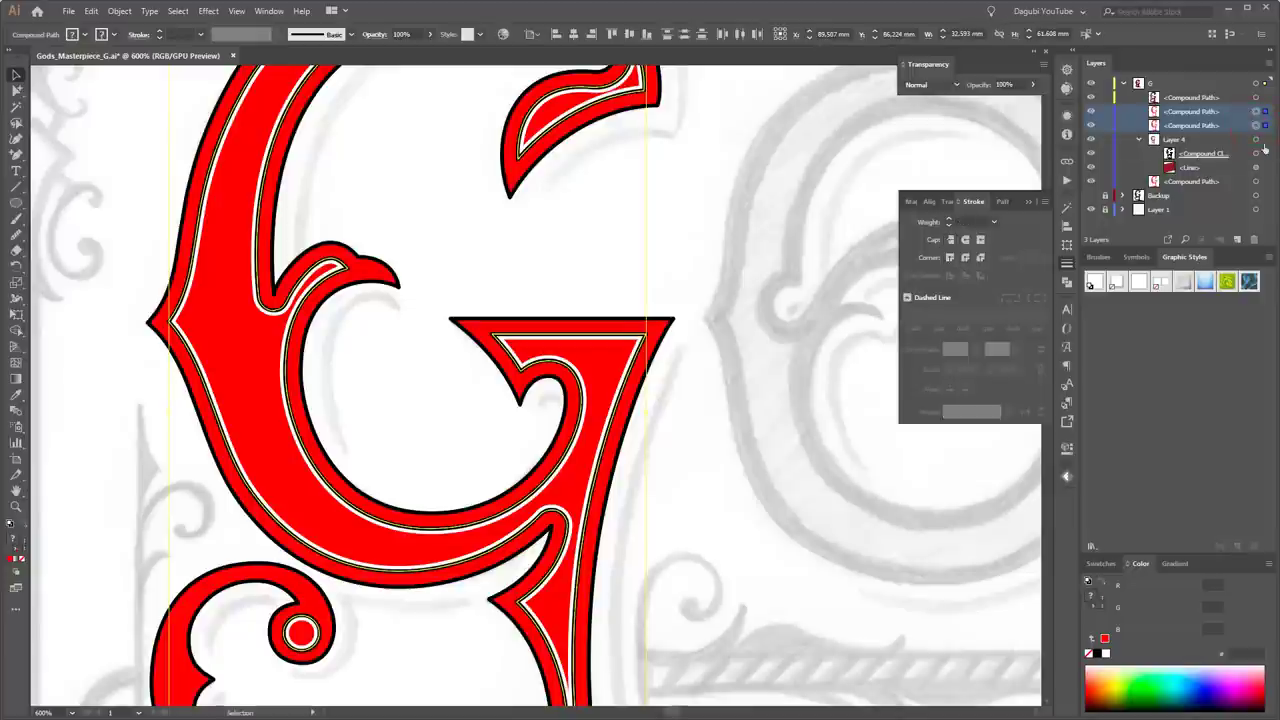
{"action": "left_click", "coordinate": [1088, 655]}
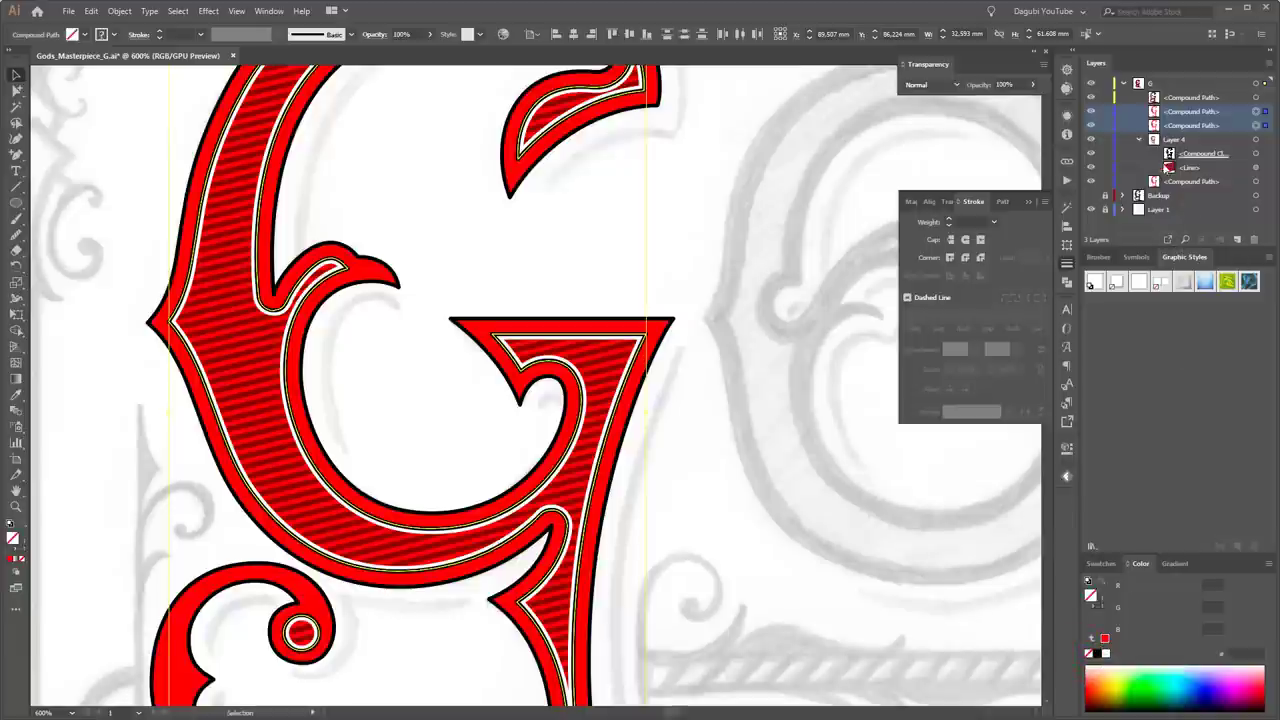
- Check one compound path copy's visibility and target it for restyling
{"action": "left_click", "coordinate": [1183, 124]}
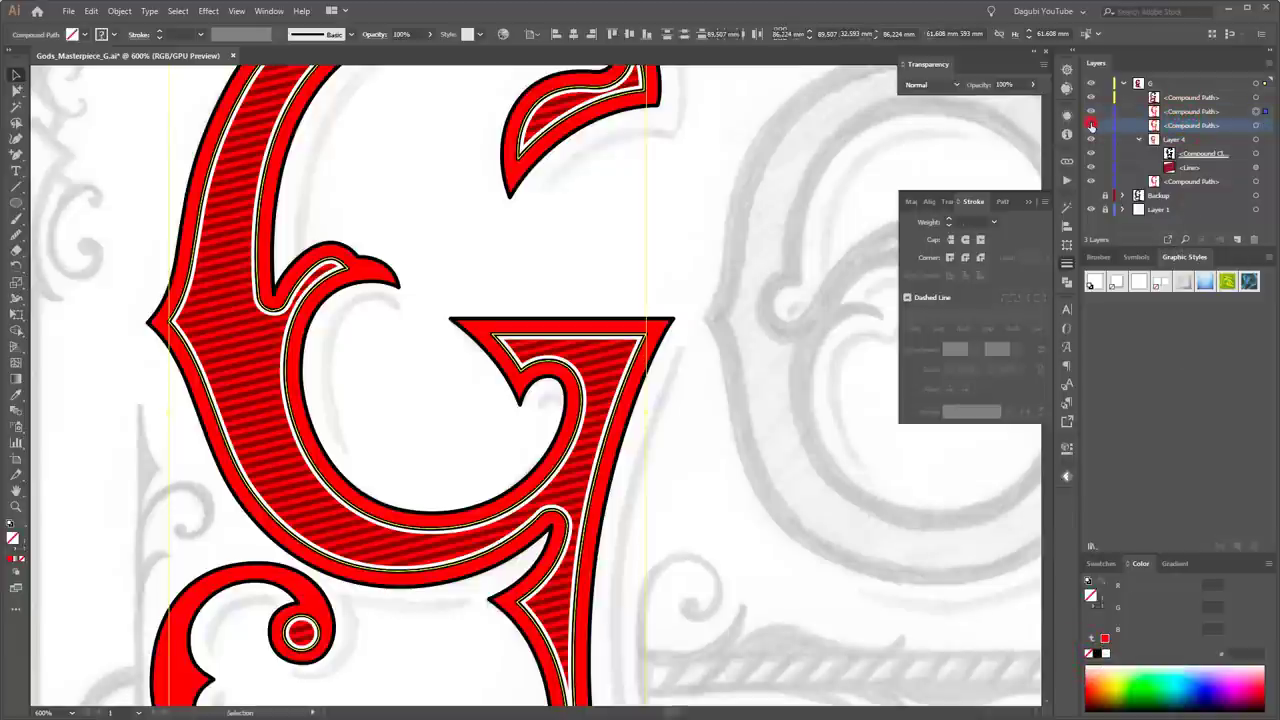
{"action": "left_click", "coordinate": [1090, 112]}
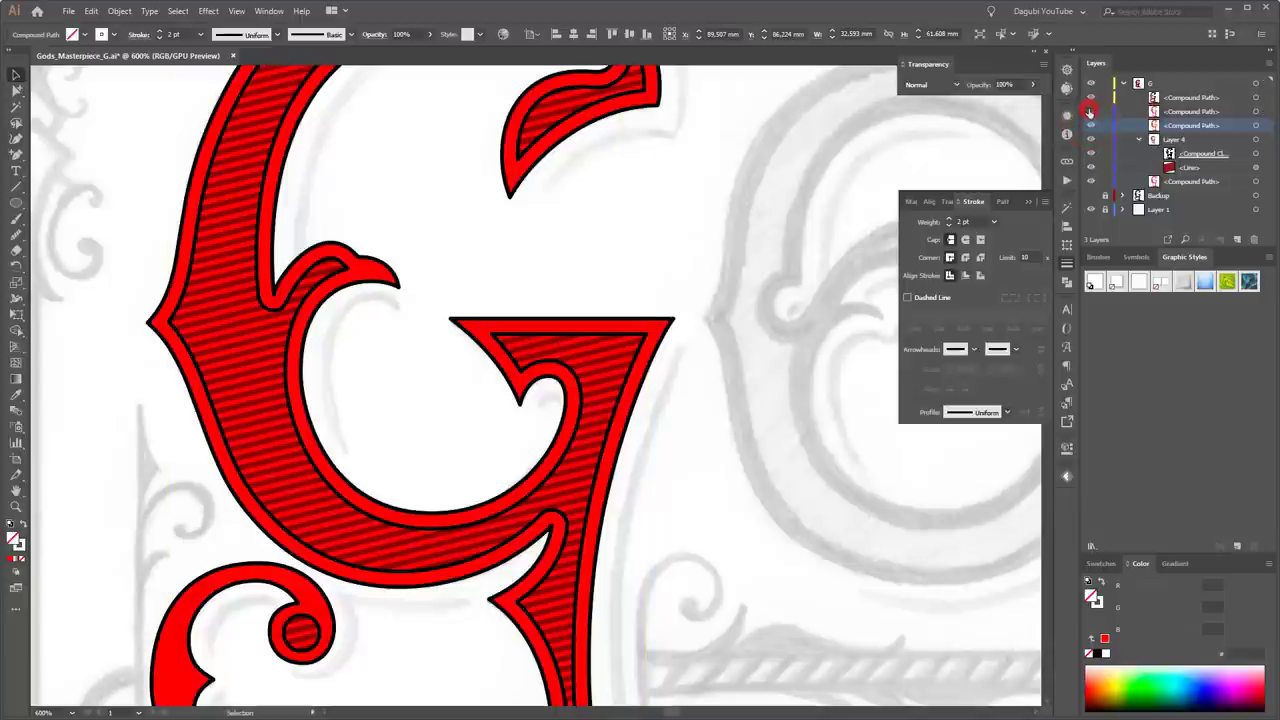
{"action": "left_click", "coordinate": [1257, 111]}
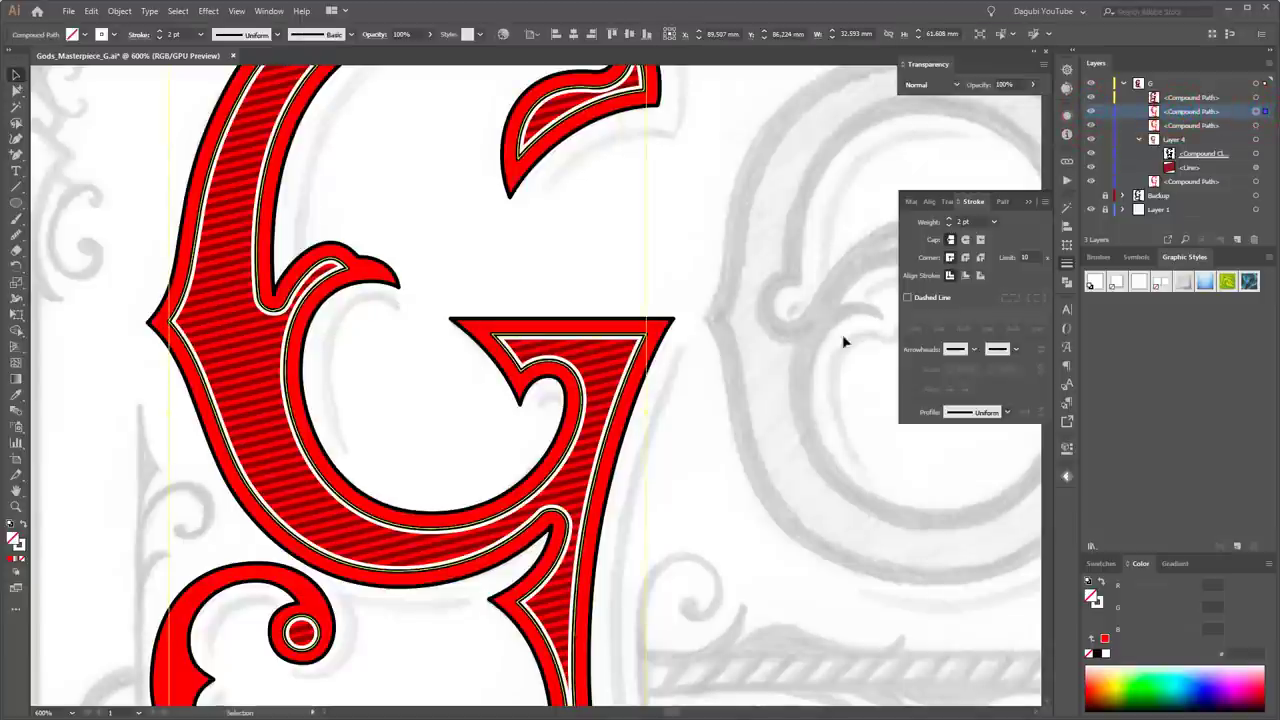
{"action": "left_click", "coordinate": [1176, 125]}
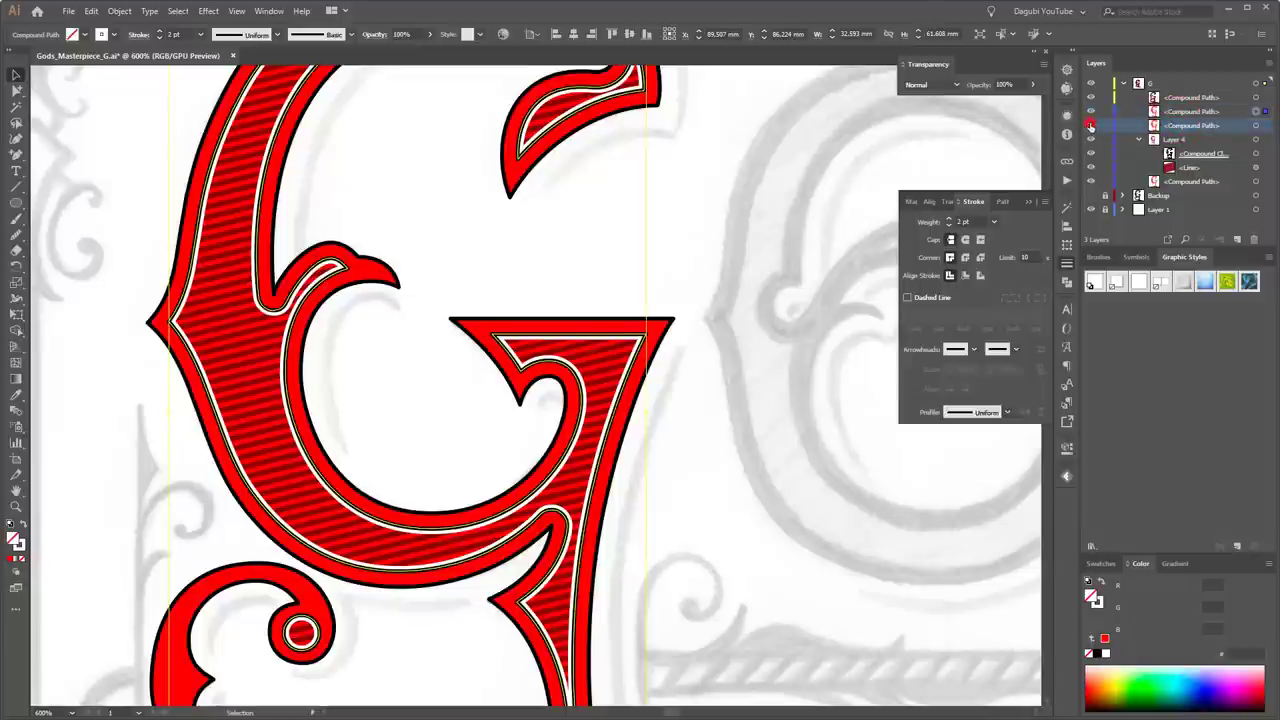
{"action": "left_click", "coordinate": [1256, 125]}
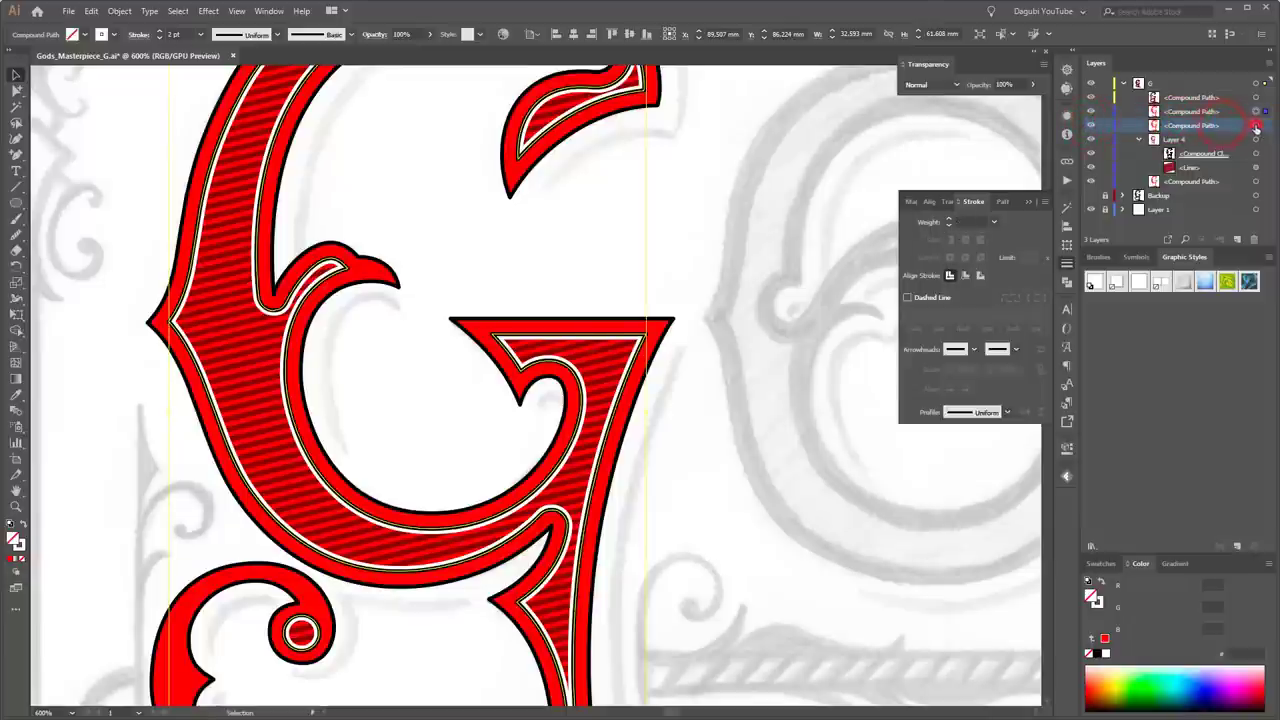
- Give the G outline copy a swatch-coloured 4 pt stroke with Multiply blending
{"action": "left_click", "coordinate": [1096, 598]}
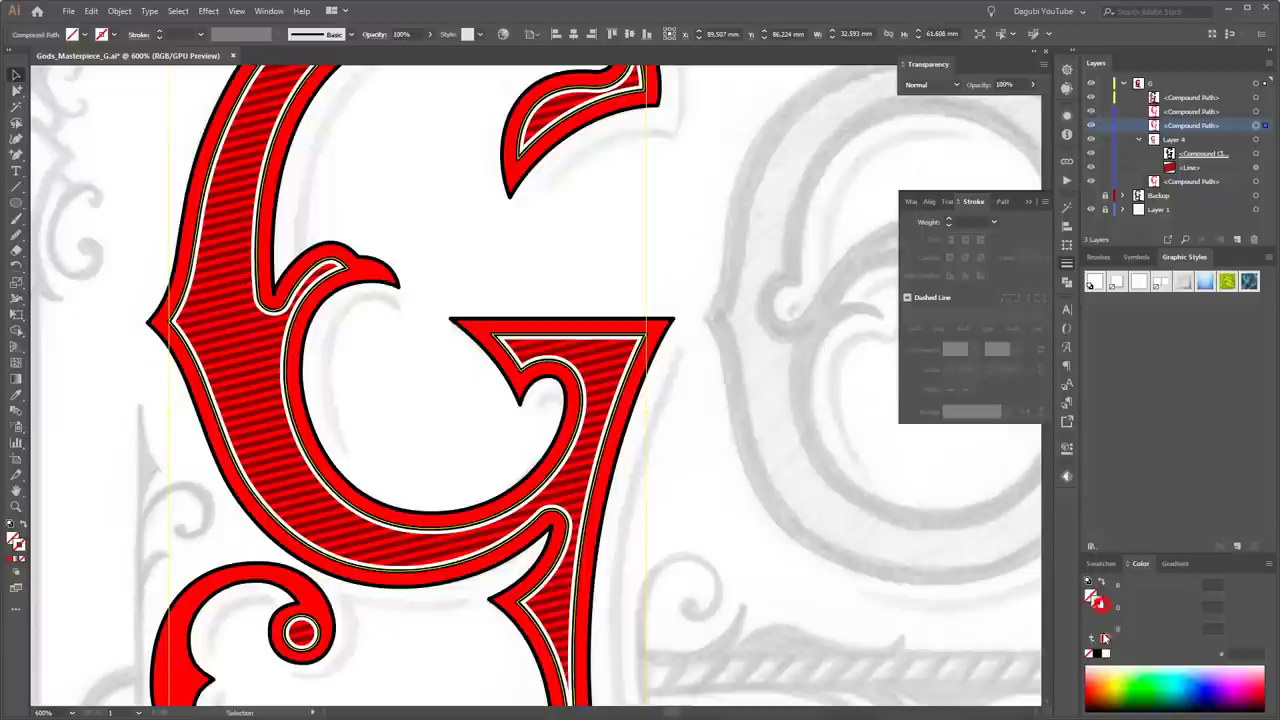
{"action": "left_click", "coordinate": [1100, 563]}
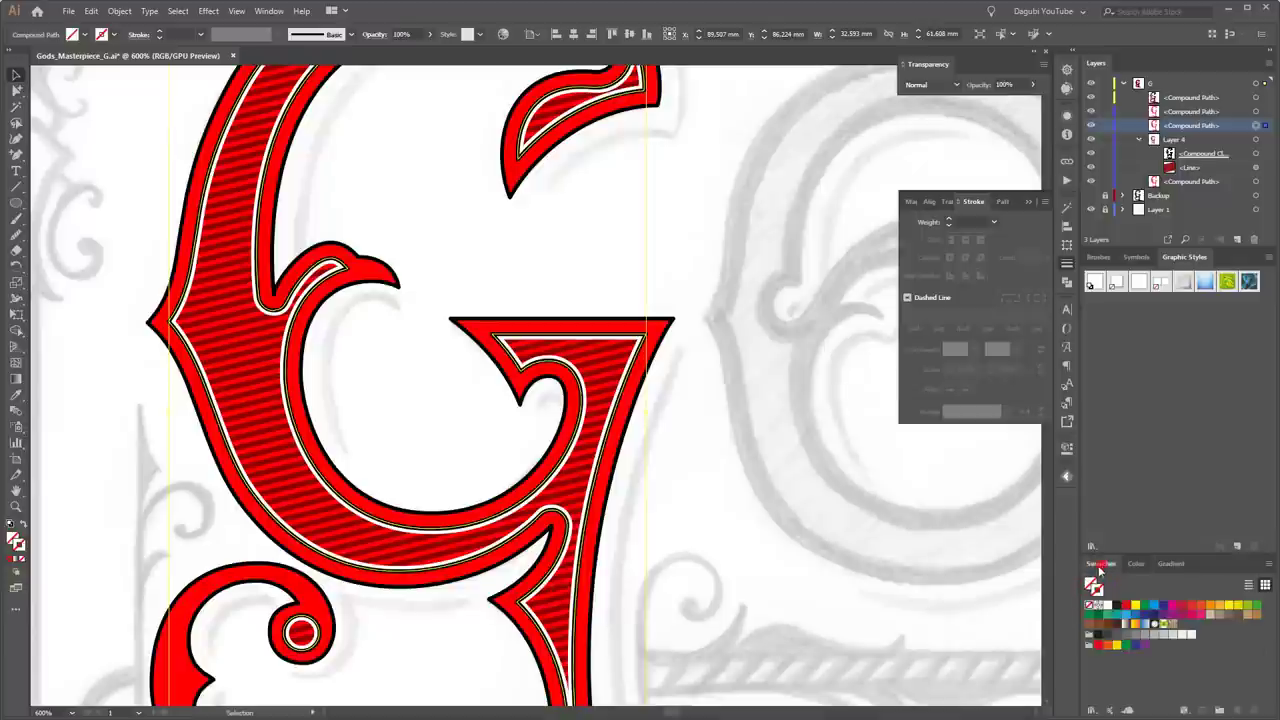
{"action": "left_click", "coordinate": [1218, 616]}
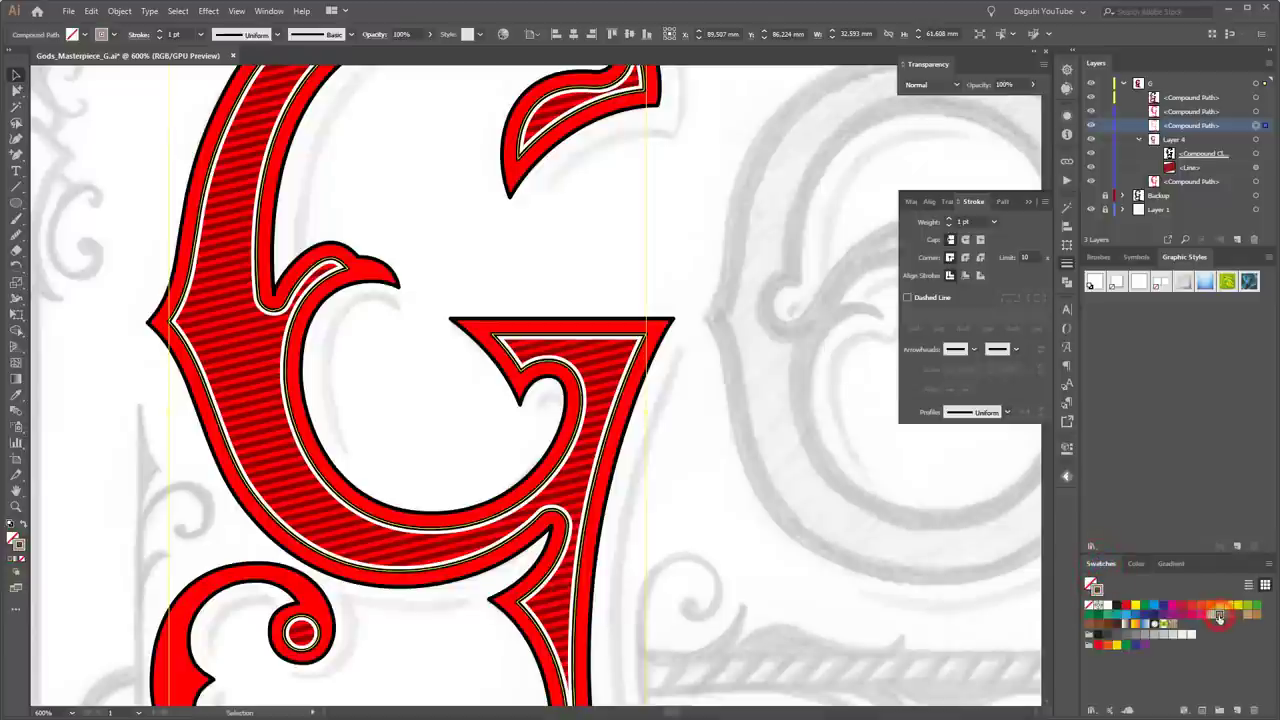
{"action": "left_click", "coordinate": [949, 219]}
{"action": "left_click", "coordinate": [949, 219]}
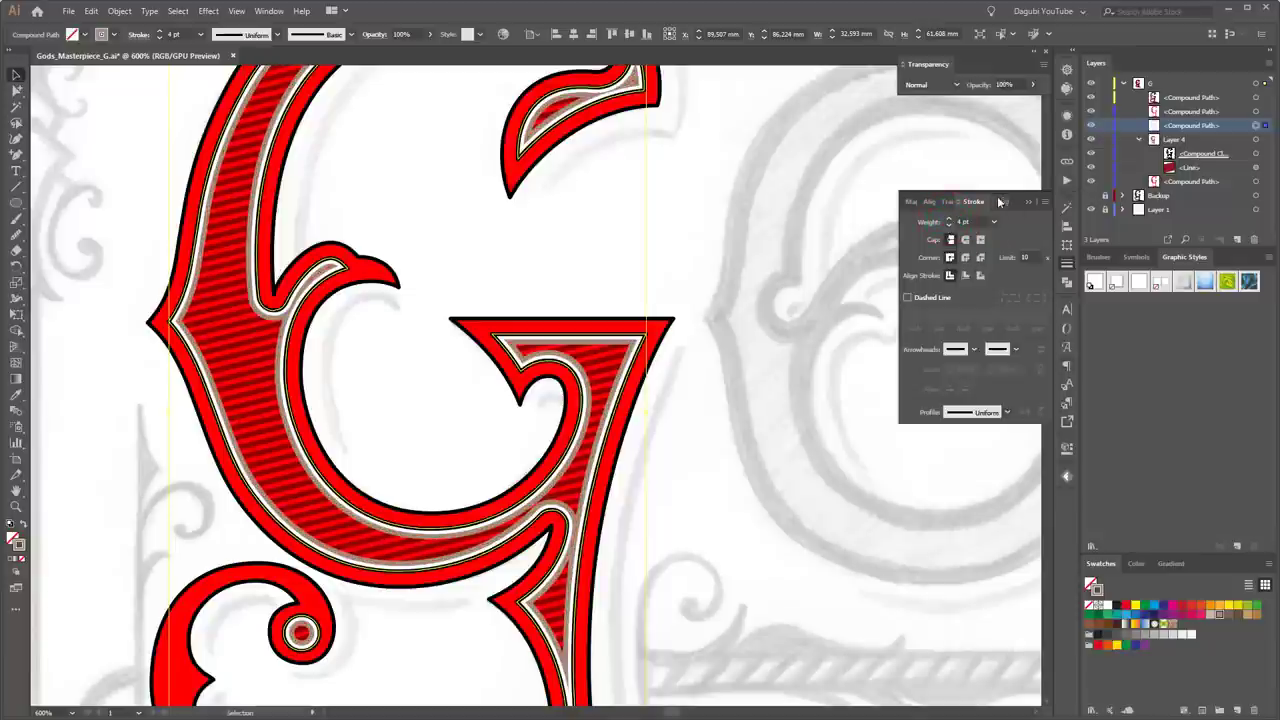
{"action": "left_click", "coordinate": [924, 86]}
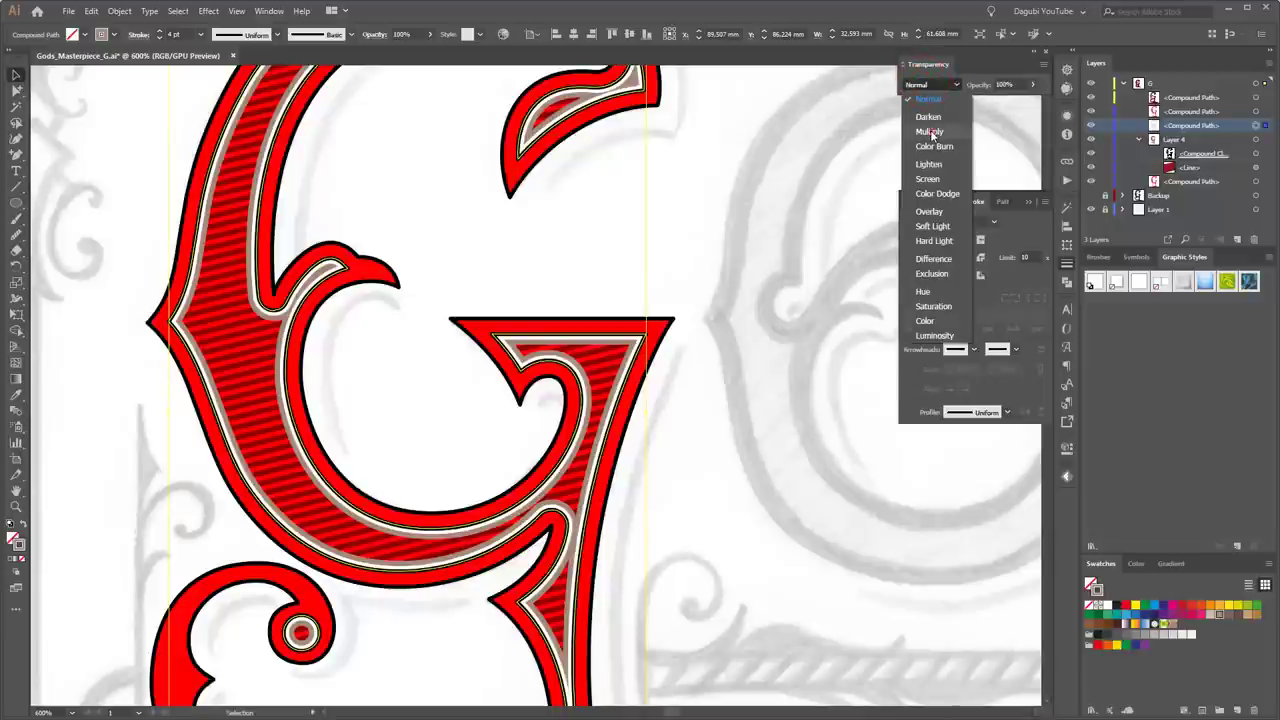
{"action": "left_click", "coordinate": [930, 132]}
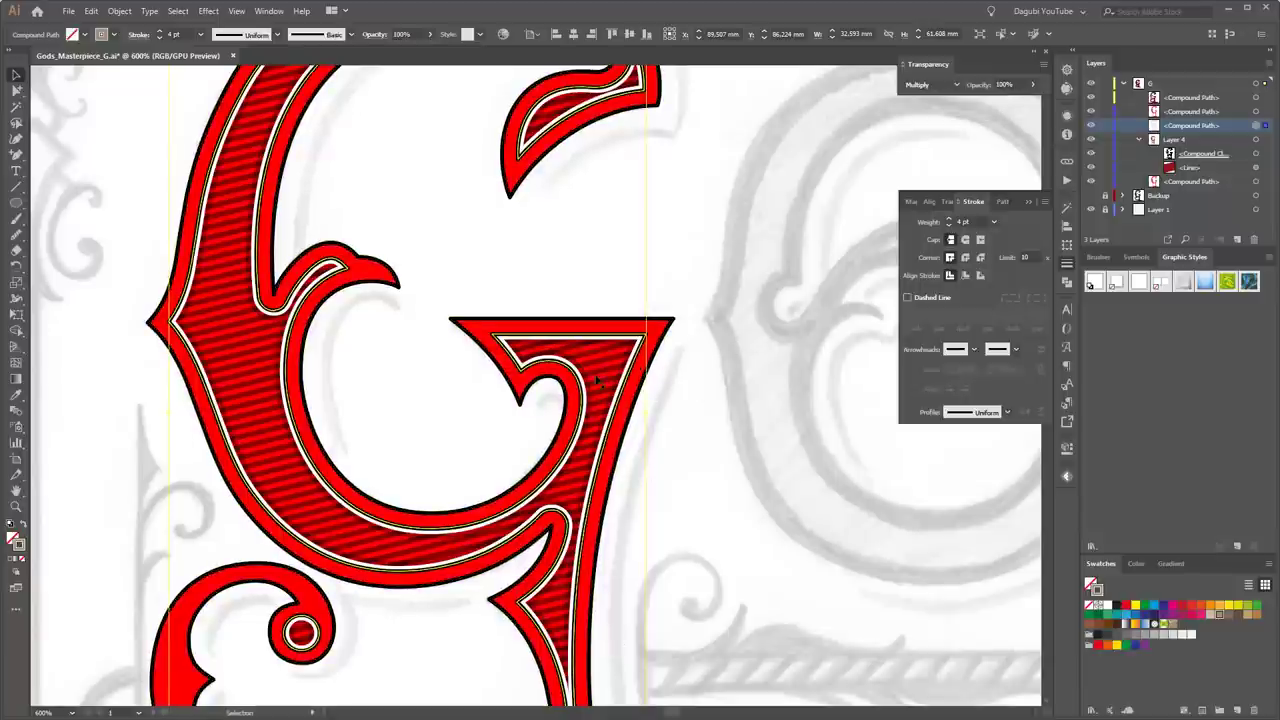
- Nudge the inner white outline slightly right and down, then view the whole G deselected
{"action": "scroll", "coordinate": [640, 354], "scroll_direction": "up", "scroll_amount": 1}
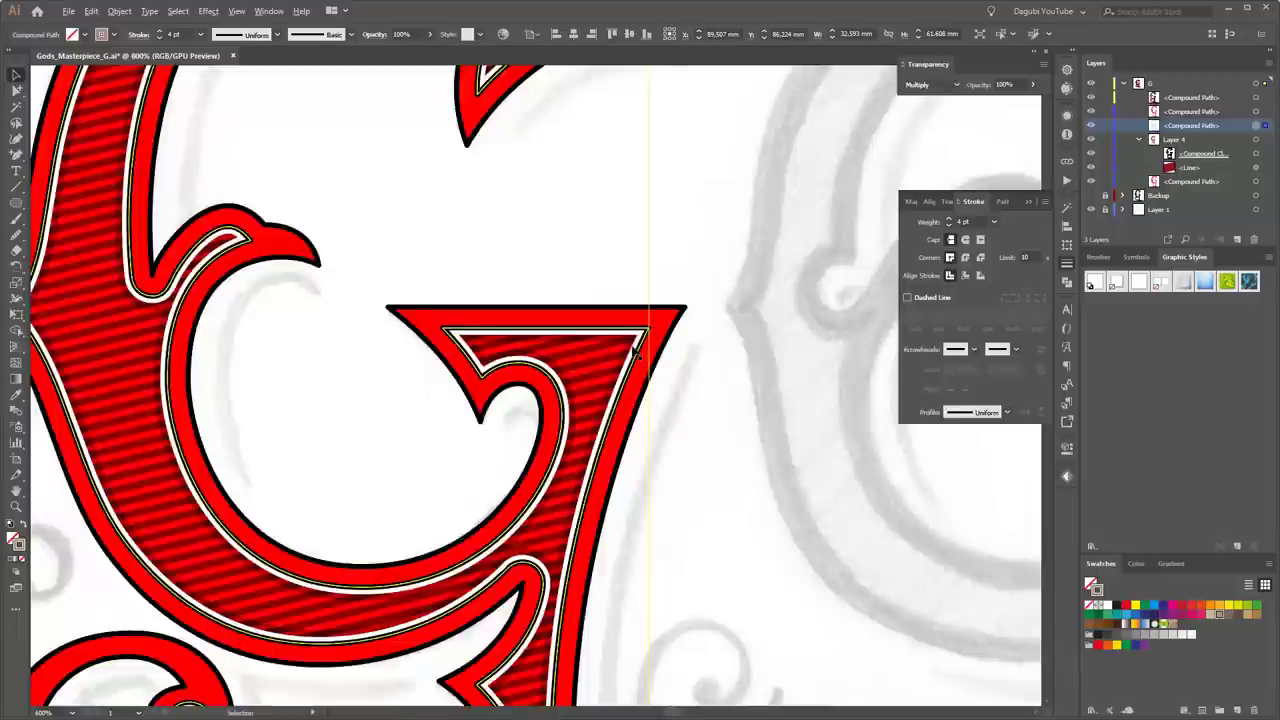
{"action": "scroll", "coordinate": [640, 354], "scroll_direction": "up", "scroll_amount": 3}
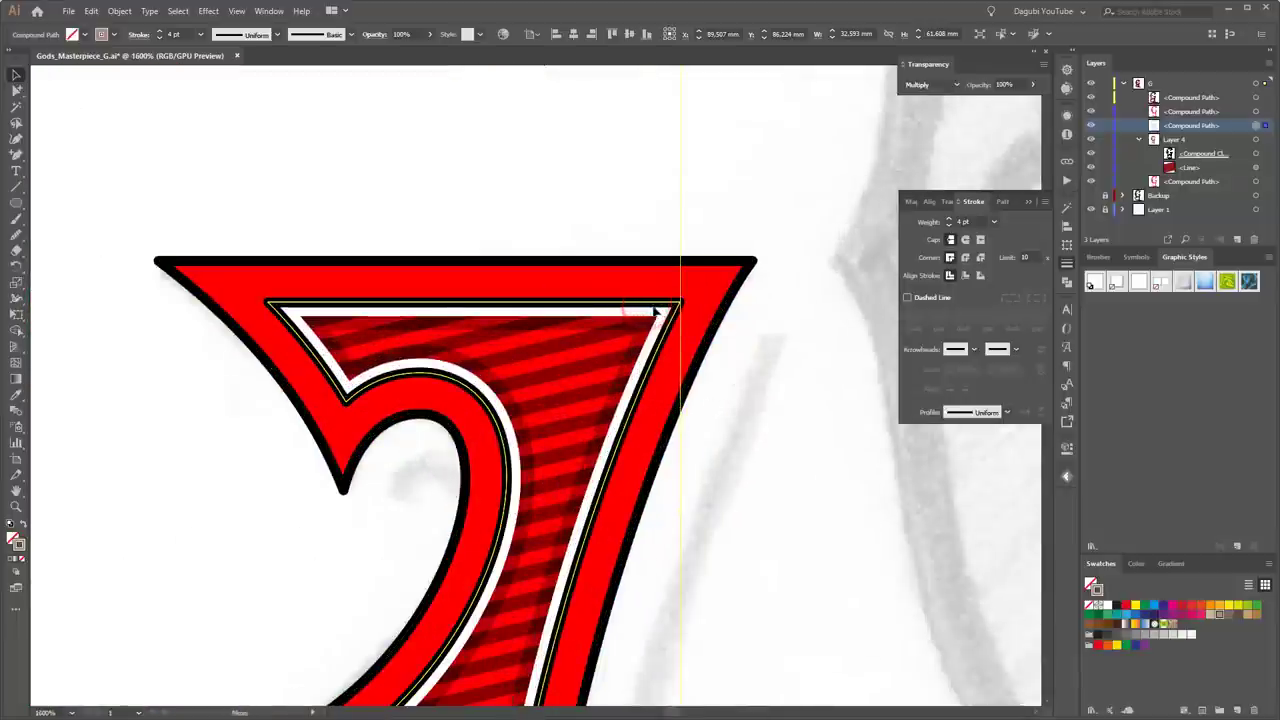
{"action": "left_click_drag", "start_coordinate": [652, 312], "coordinate": [665, 315]}
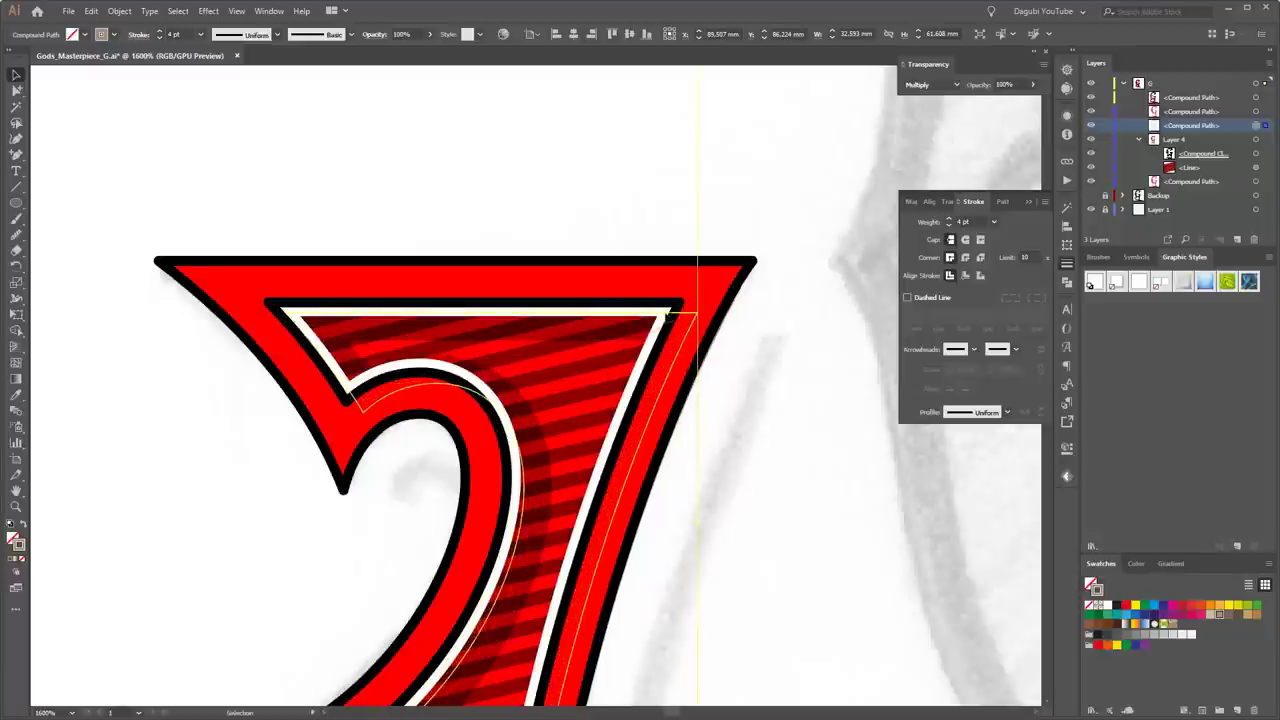
{"action": "key", "text": "ctrl+minus"}
{"action": "key", "text": "ctrl+minus"}
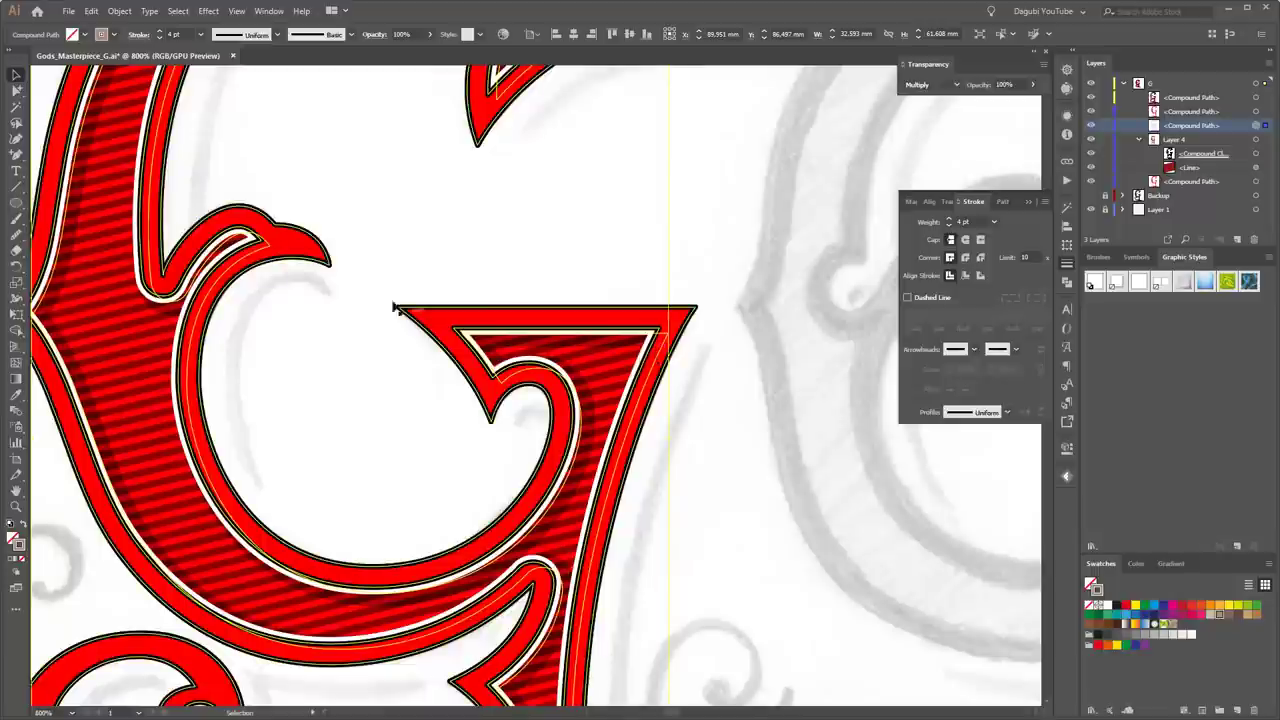
{"action": "mouse_move", "coordinate": [395, 310]}
{"action": "left_mouse_down"}
{"action": "mouse_move", "coordinate": [651, 423]}
{"action": "mouse_move", "coordinate": [608, 434]}
{"action": "mouse_move", "coordinate": [598, 223]}
{"action": "left_mouse_up"}
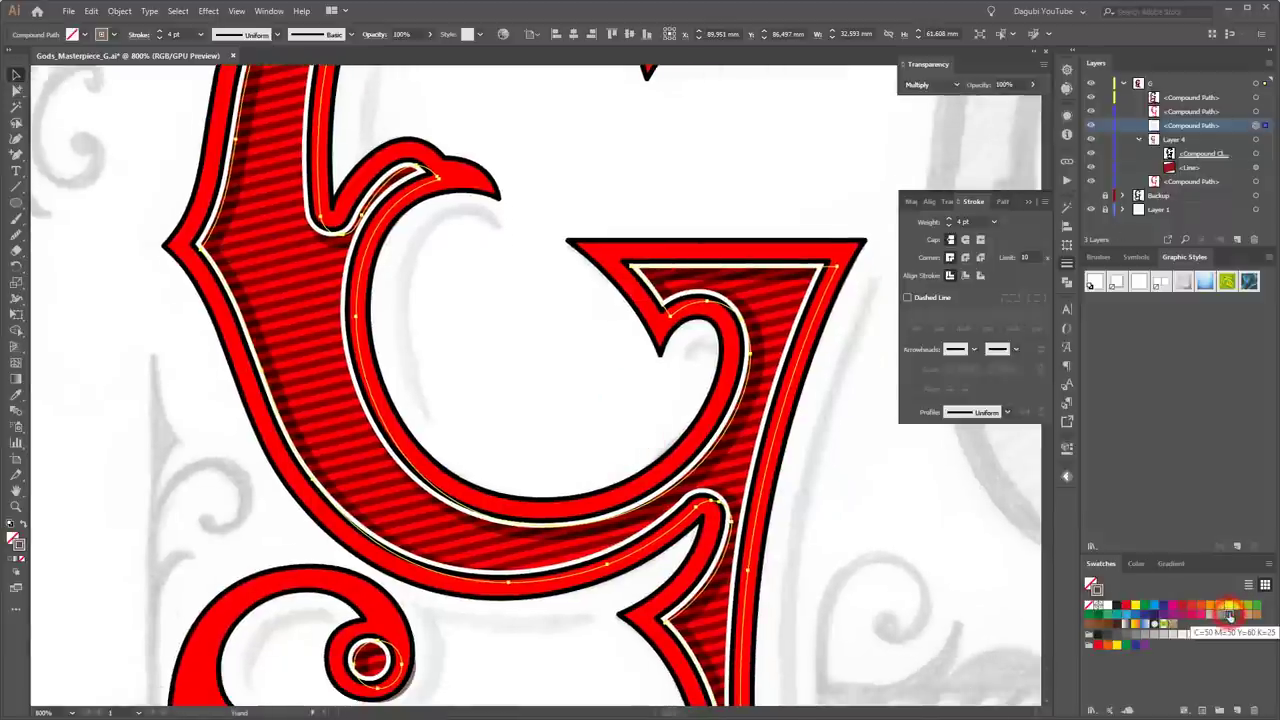
{"action": "left_click", "coordinate": [713, 217]}
{"action": "scroll", "coordinate": [713, 217], "scroll_direction": "down", "scroll_amount": 1}
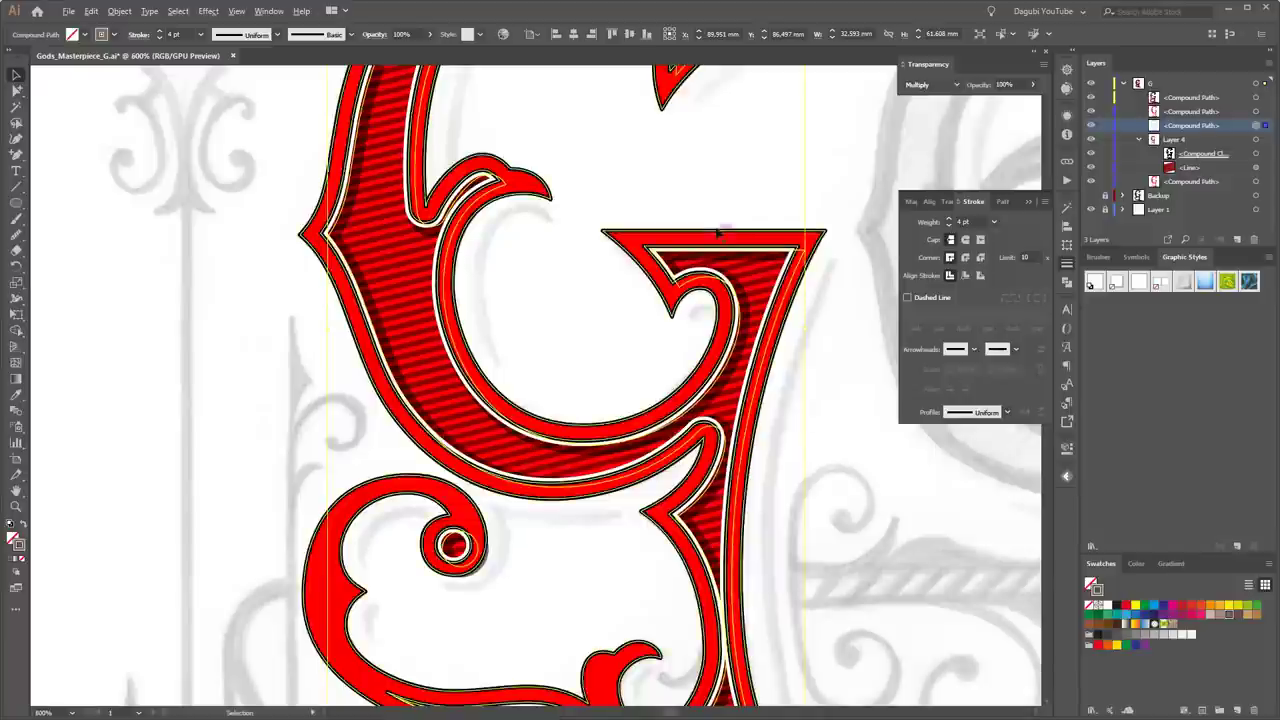
{"action": "left_click", "coordinate": [180, 313]}
{"action": "scroll", "coordinate": [690, 208], "scroll_direction": "down", "scroll_amount": 1}
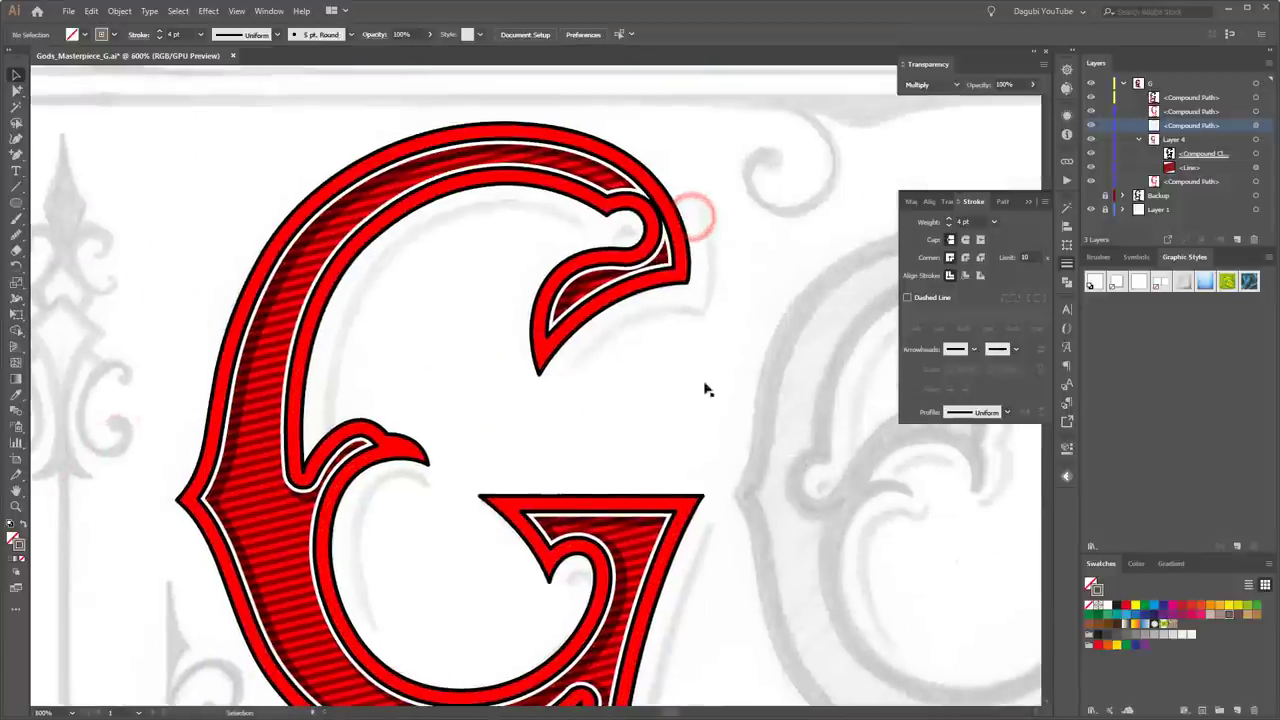
{"action": "scroll", "coordinate": [730, 440], "scroll_direction": "down", "scroll_amount": 1}
- Hide Layer 1's grey sketch template, leaving the hatched red G on white
{"action": "mouse_move", "coordinate": [800, 550]}
{"action": "left_mouse_down"}
{"action": "mouse_move", "coordinate": [718, 362]}
{"action": "mouse_move", "coordinate": [716, 432]}
{"action": "left_mouse_up"}
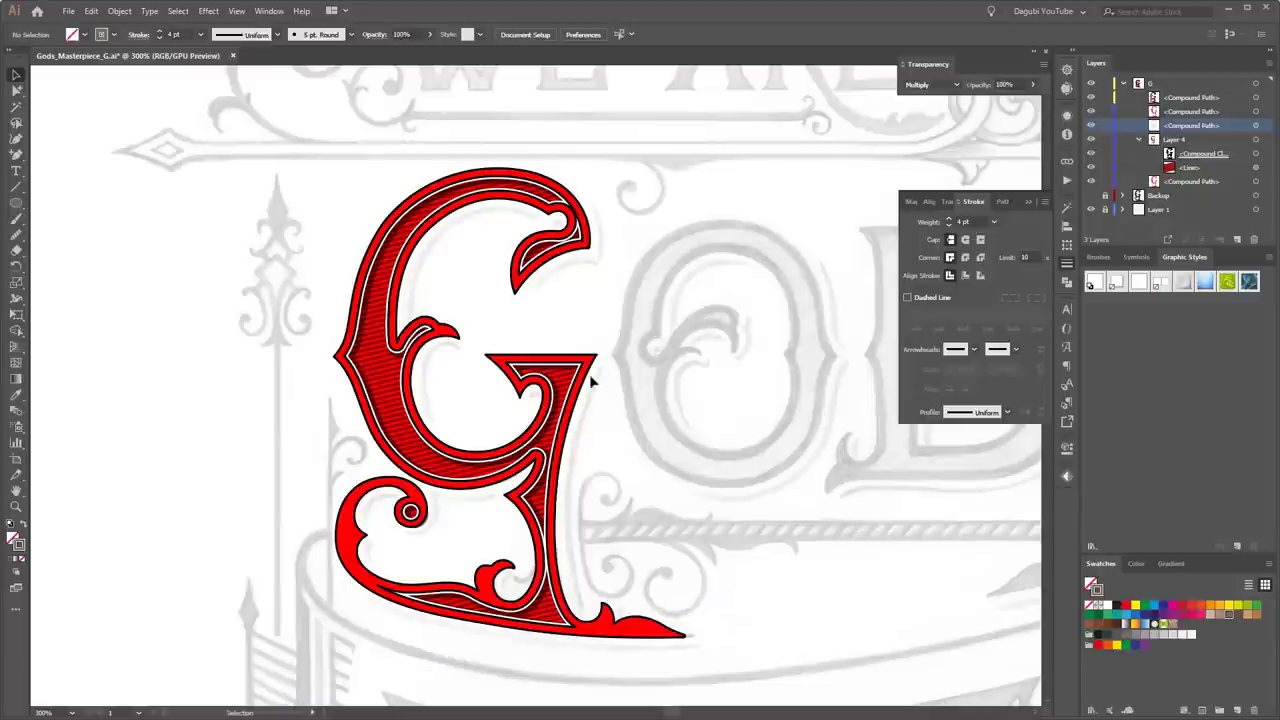
{"action": "left_click", "coordinate": [1090, 209]}
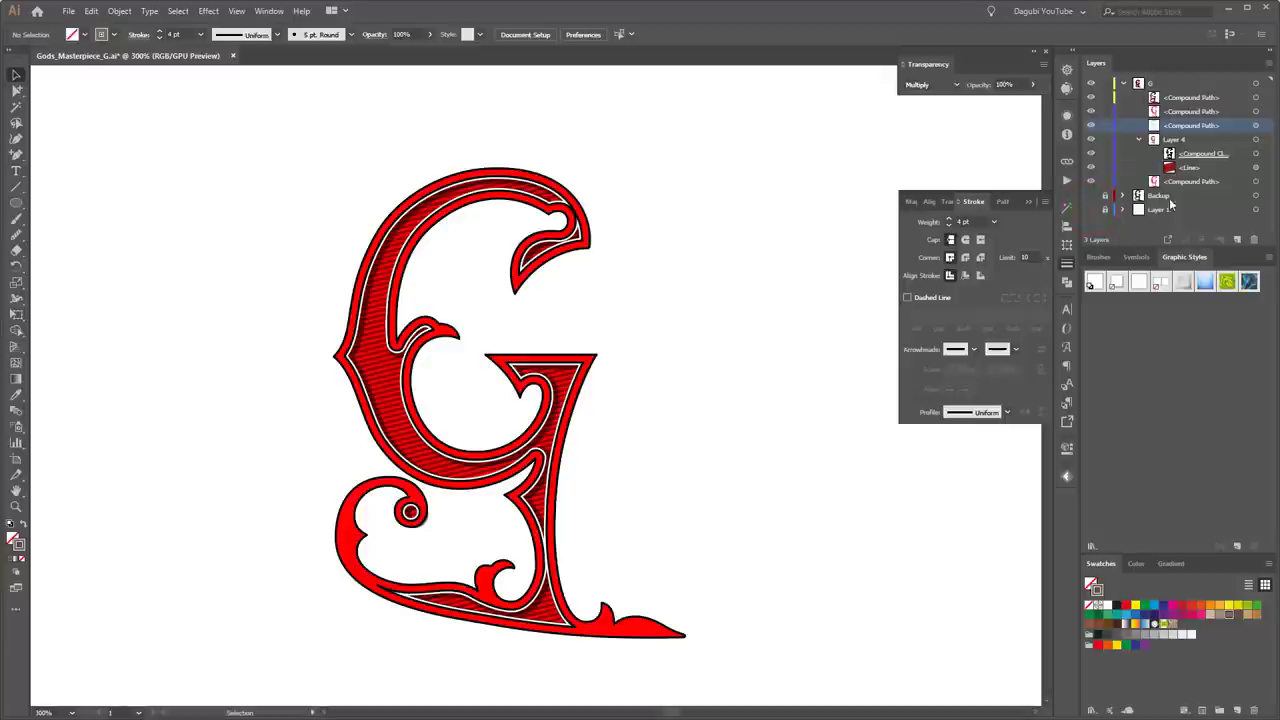
- Show the Backup layer and duplicate it as a Backup copy layer
{"action": "left_click", "coordinate": [1091, 196]}
{"action": "left_click", "coordinate": [1182, 196]}
{"action": "left_click_drag", "start_coordinate": [1175, 196], "coordinate": [1237, 240]}
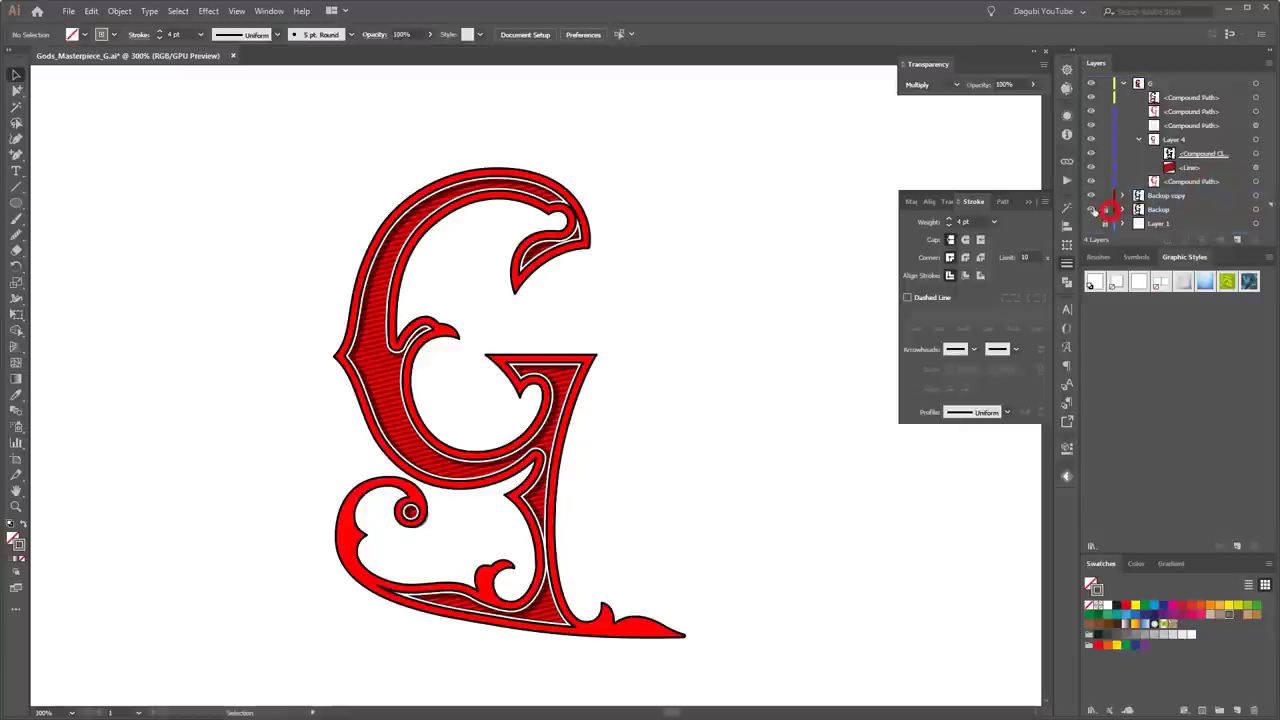
{"action": "left_click", "coordinate": [1123, 195]}
- Duplicate the G path in Backup copy and nudge the copy two steps right and one down
{"action": "left_click", "coordinate": [1177, 210]}
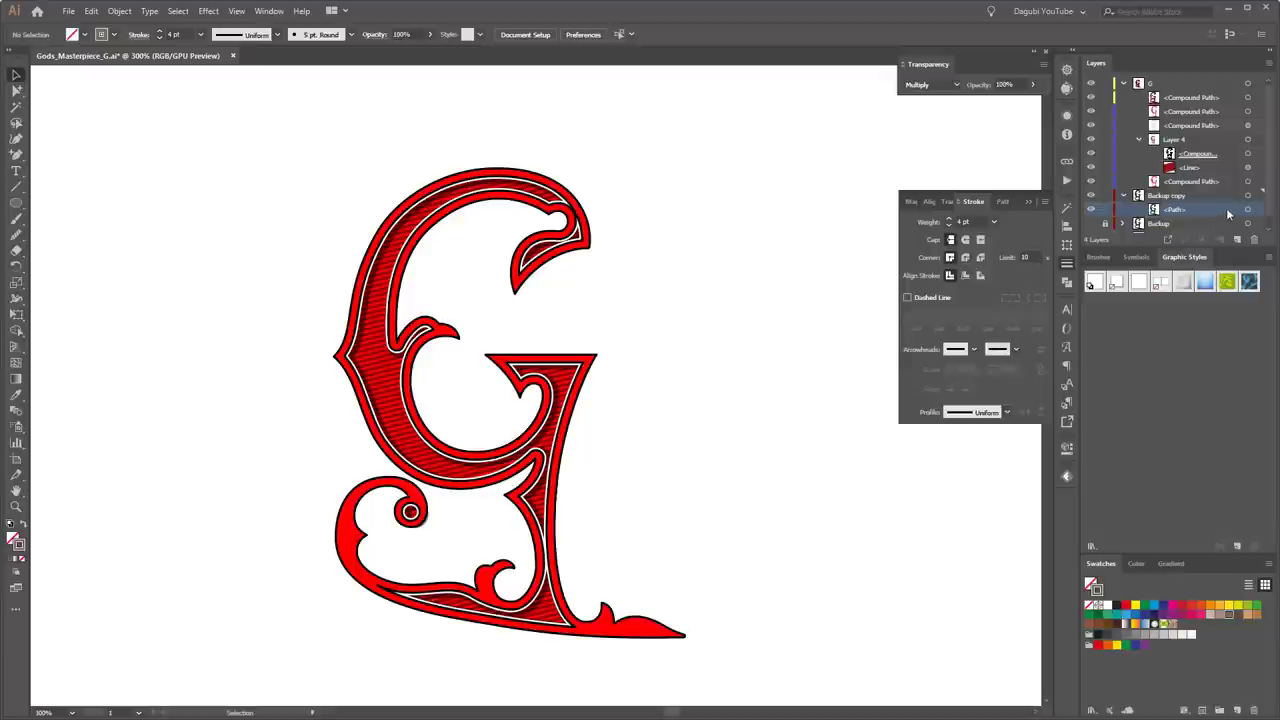
{"action": "scroll", "coordinate": [1226, 208], "scroll_direction": "down", "scroll_amount": 1}
{"action": "left_click_drag", "start_coordinate": [1238, 240], "coordinate": [1238, 240]}
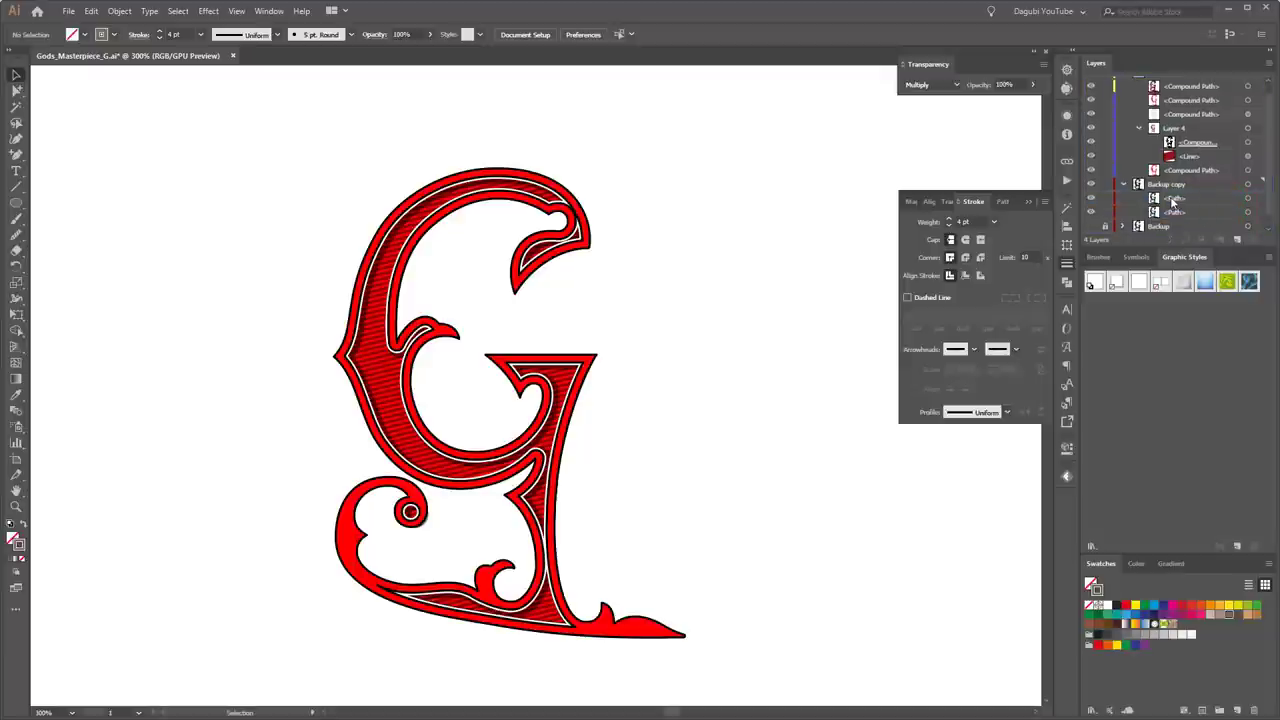
{"action": "left_click", "coordinate": [1249, 198]}
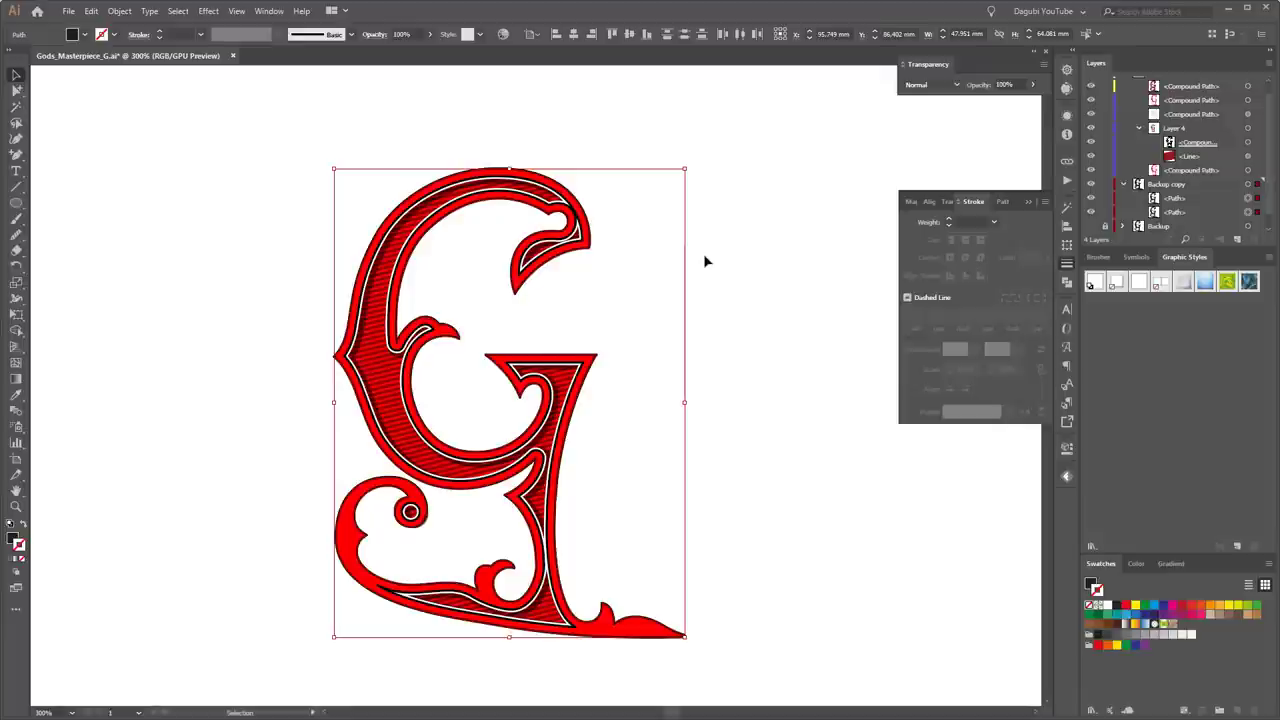
{"action": "key", "text": "Right"}
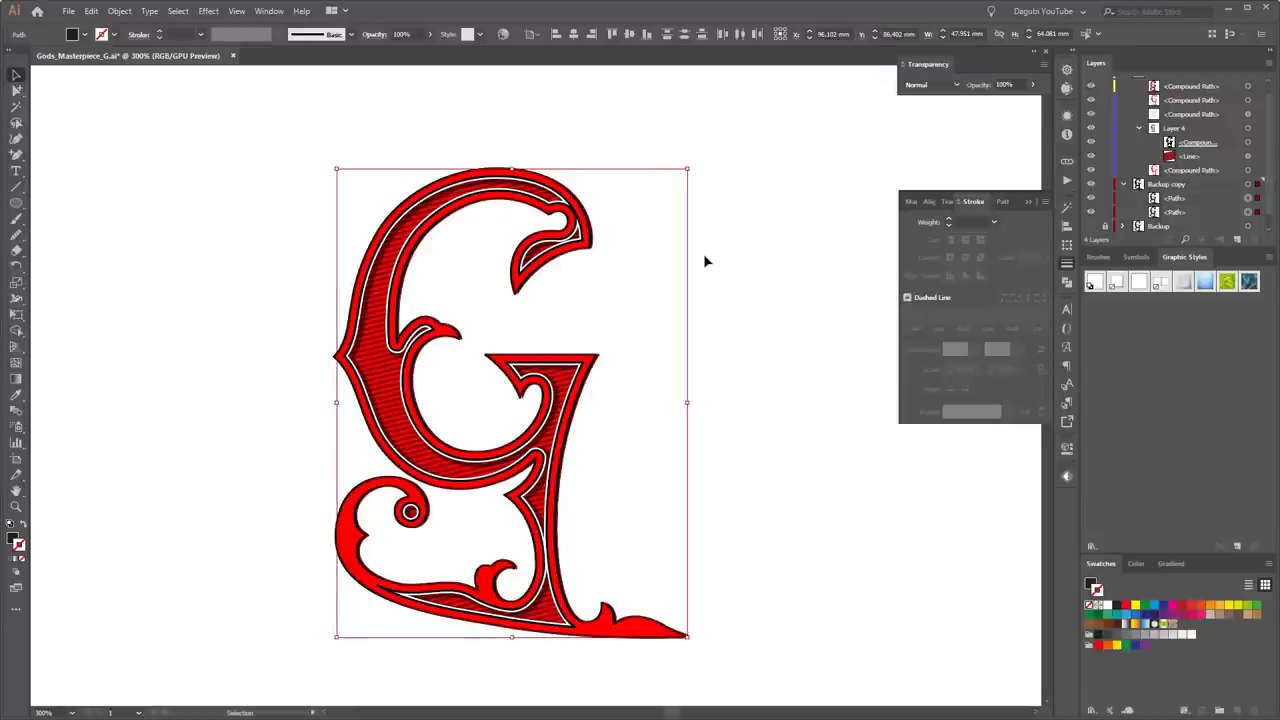
{"action": "key", "text": "Right"}
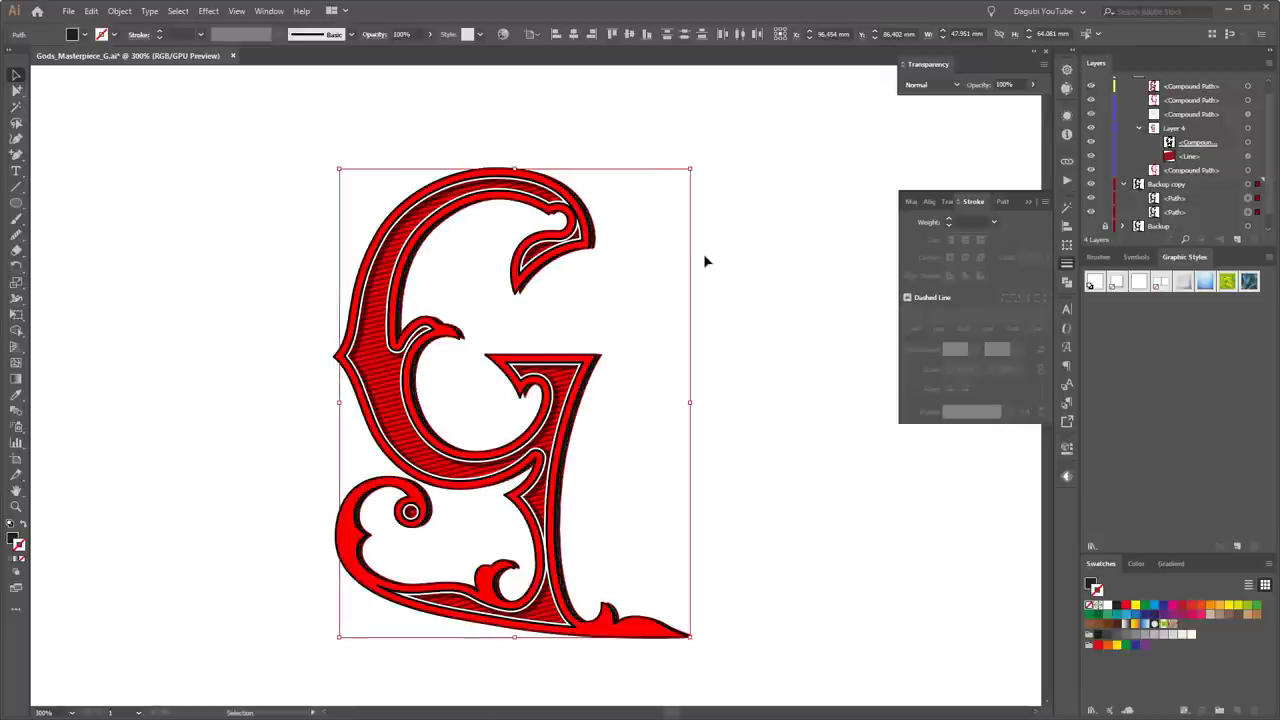
{"action": "key", "text": "Down"}
{"action": "key", "text": "Down"}
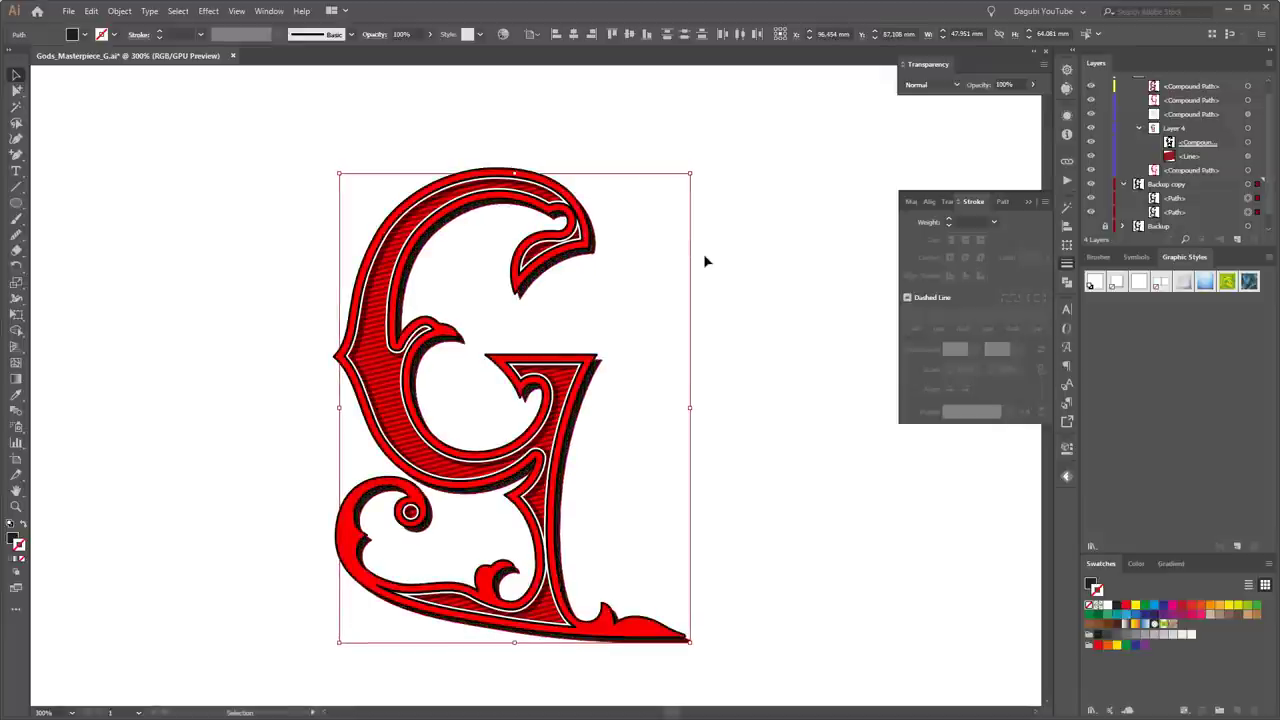
- Select both the lower offset shadow path and the upper G path together
{"action": "scroll", "coordinate": [596, 357], "scroll_direction": "up", "scroll_amount": 3}
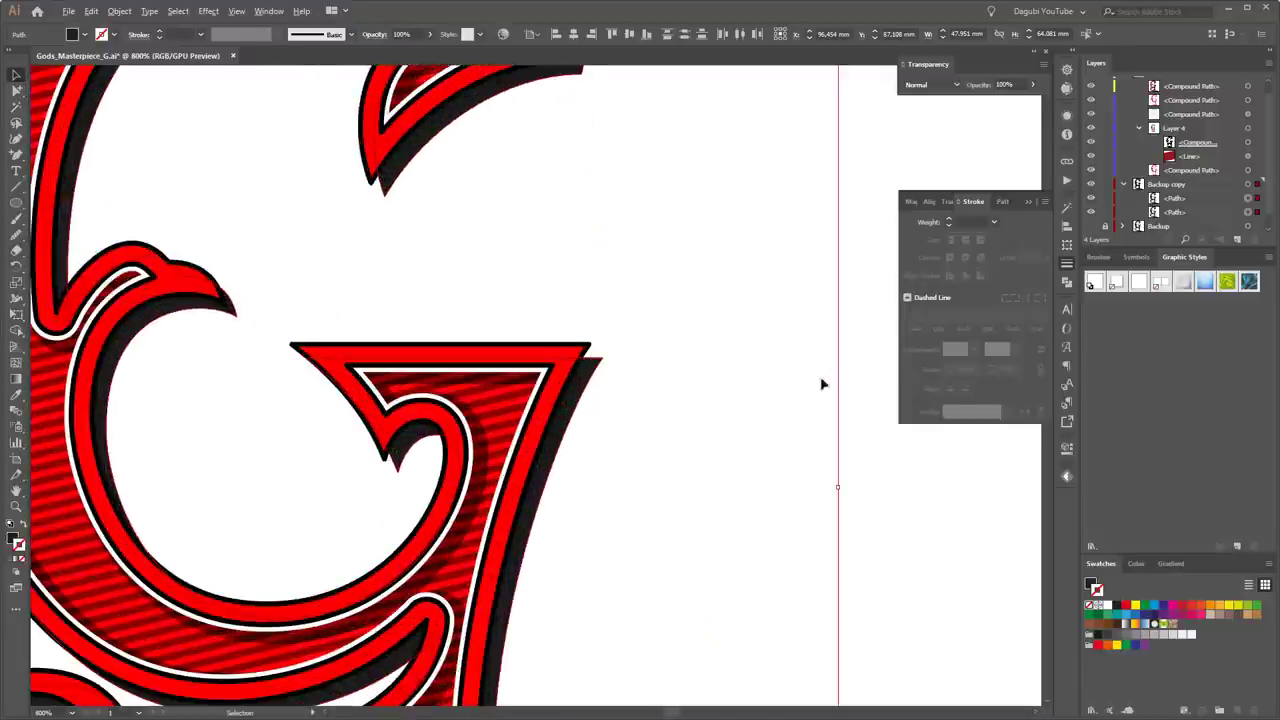
{"action": "left_click", "coordinate": [961, 530]}
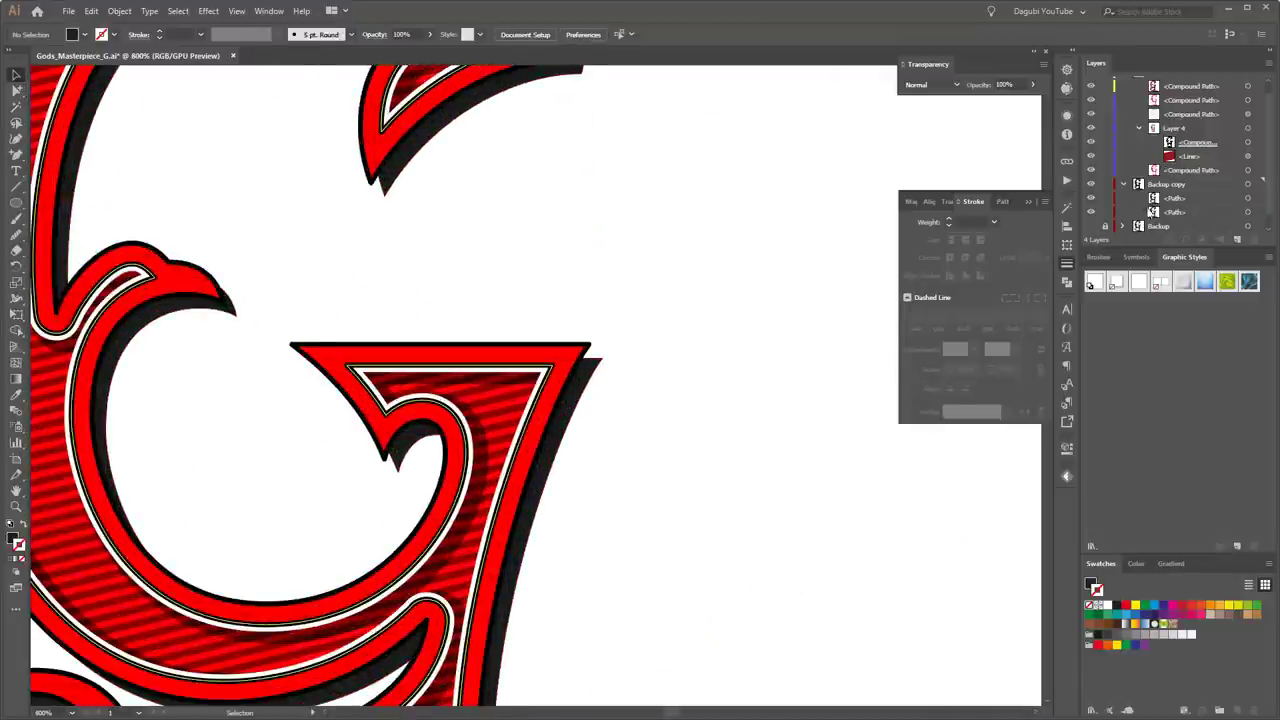
{"action": "left_click", "coordinate": [1091, 212]}
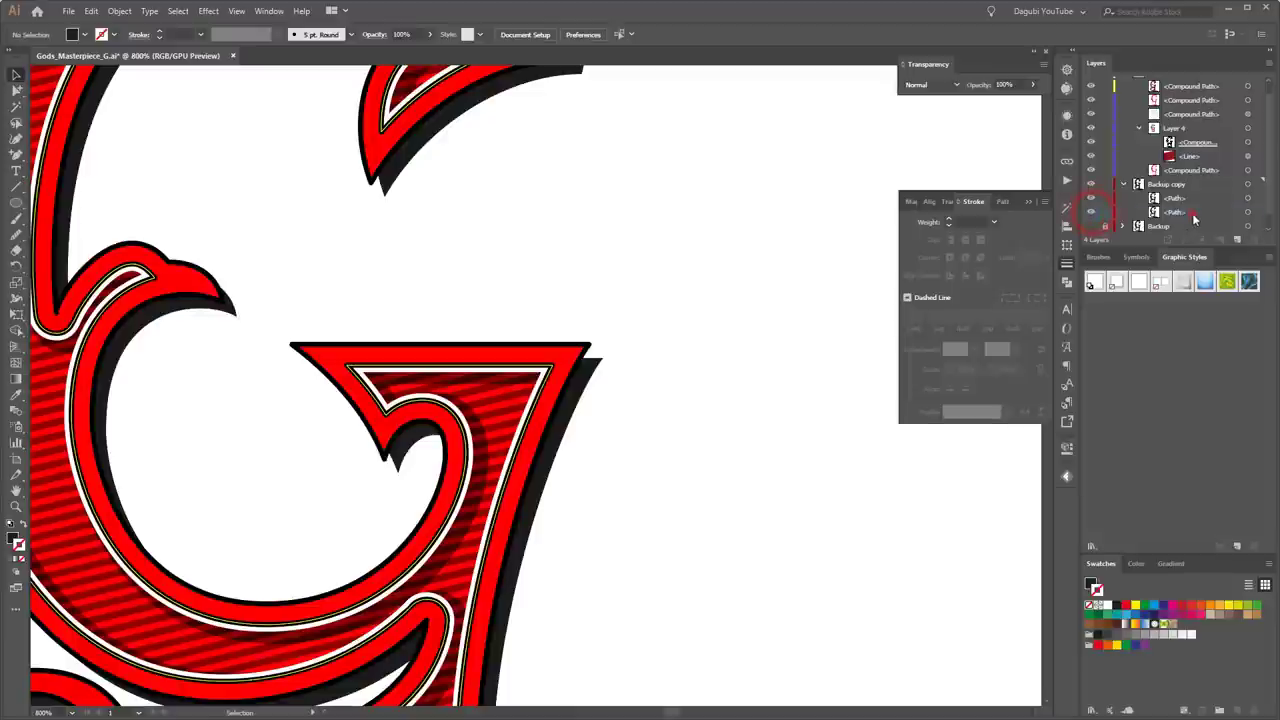
{"action": "left_click", "coordinate": [1195, 213]}
{"action": "left_click", "coordinate": [1248, 213]}
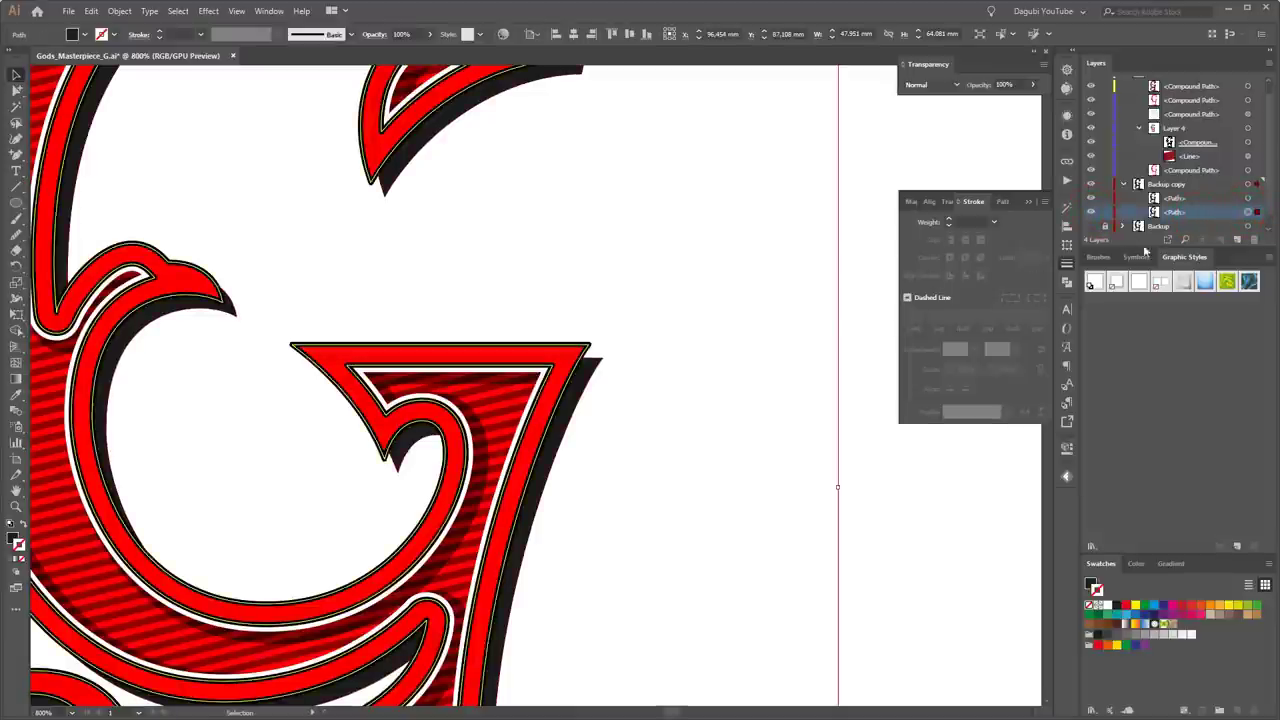
{"action": "left_click", "coordinate": [1091, 212]}
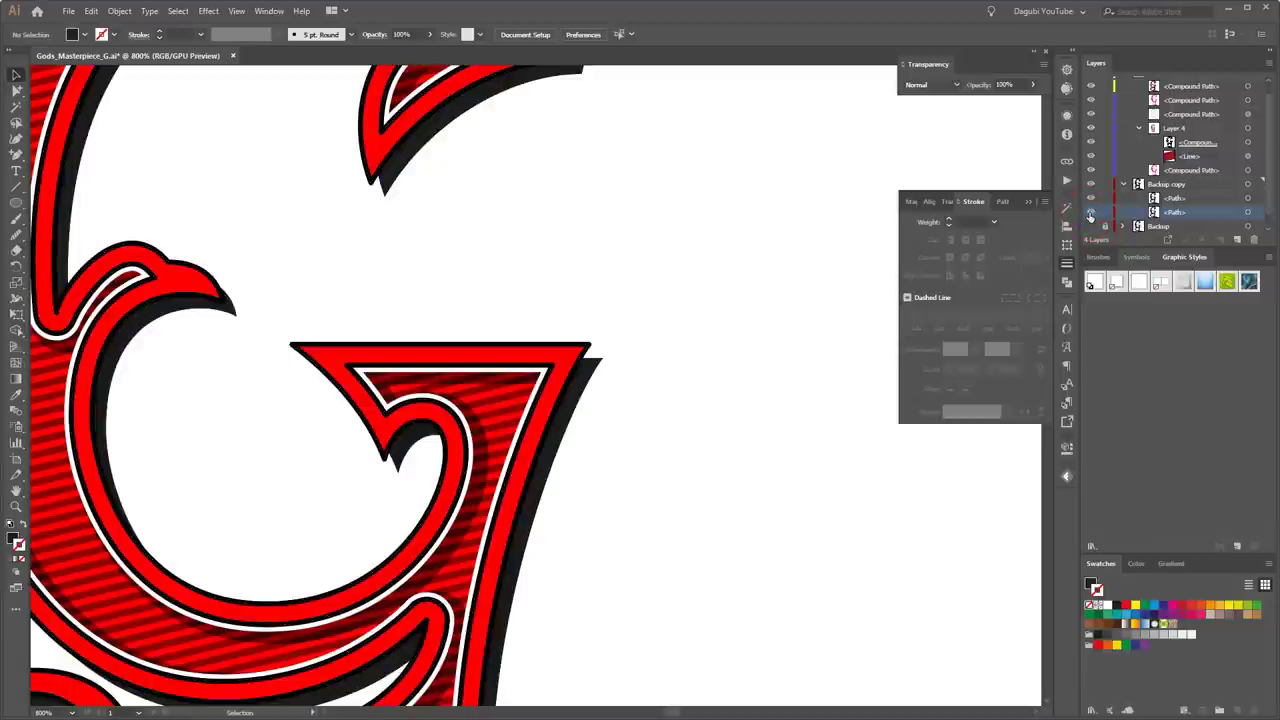
{"action": "left_click", "coordinate": [1247, 213]}
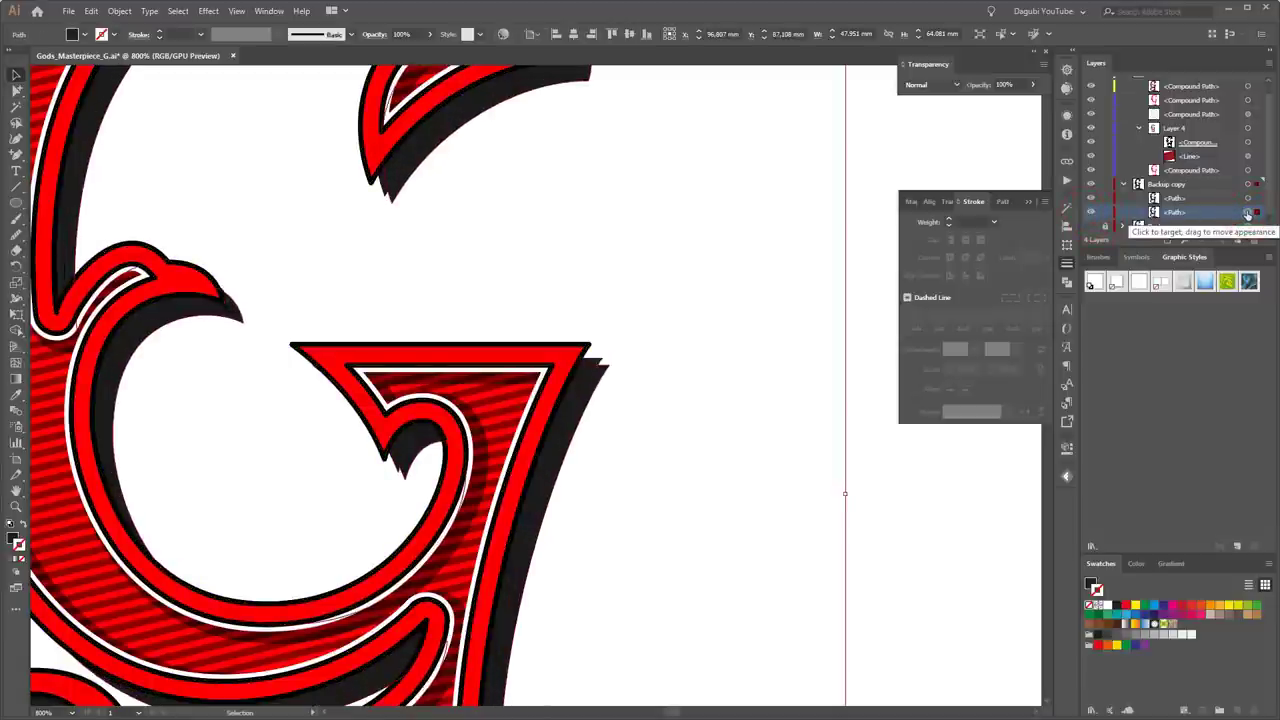
{"action": "scroll", "coordinate": [703, 308], "scroll_direction": "down", "scroll_amount": 4, "text": "alt"}
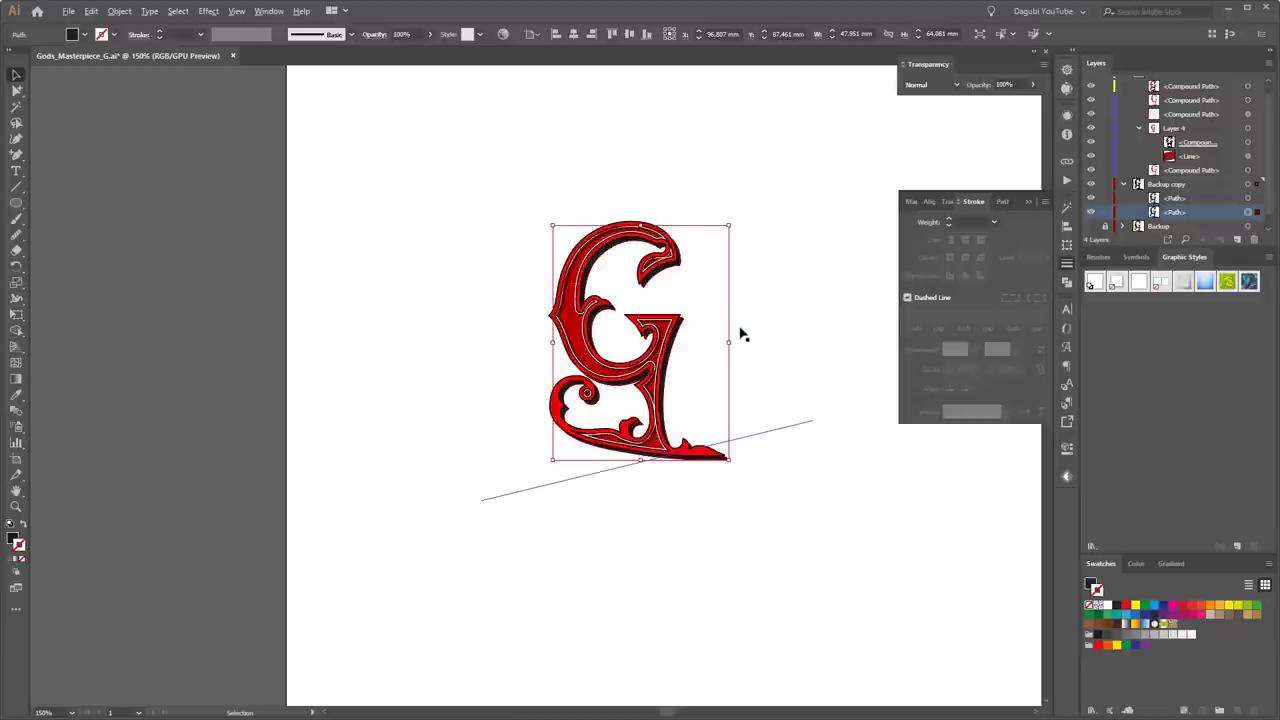
{"action": "scroll", "coordinate": [740, 331], "scroll_direction": "up", "scroll_amount": 1, "text": "alt"}
{"action": "scroll", "coordinate": [740, 331], "scroll_direction": "up", "scroll_amount": 1, "text": "alt"}
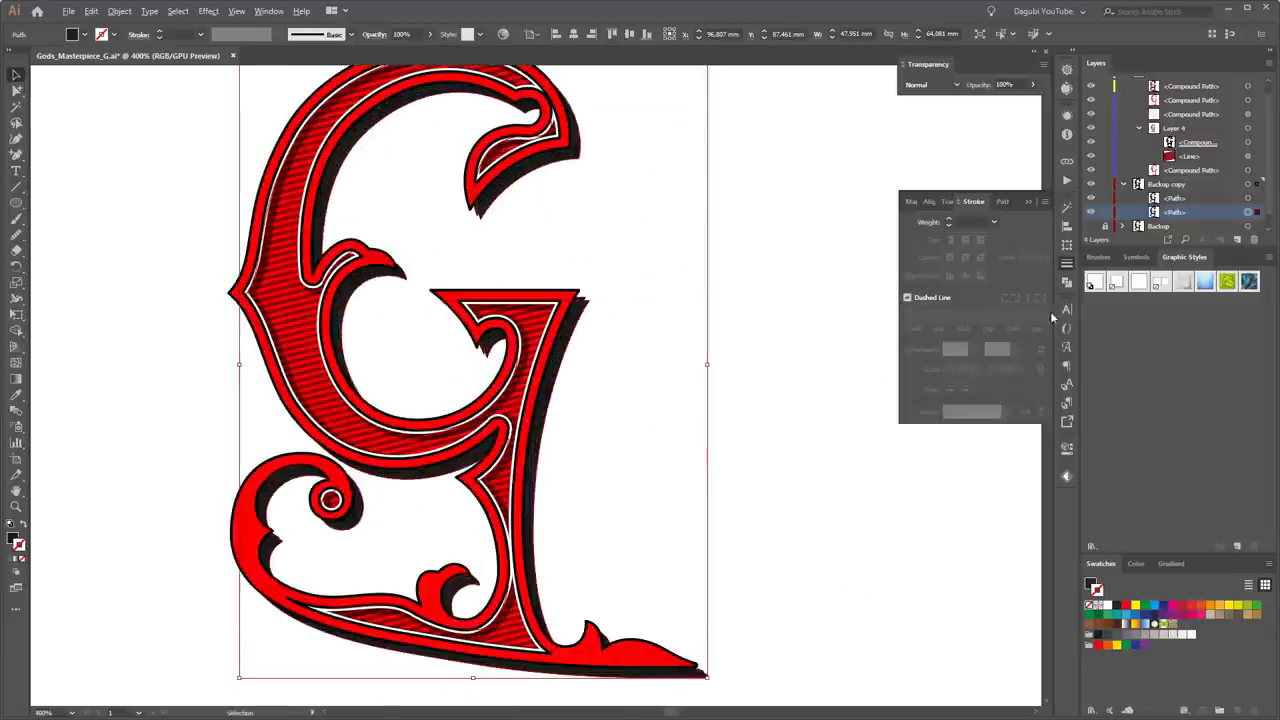
{"action": "left_click", "coordinate": [1248, 198], "text": "shift"}
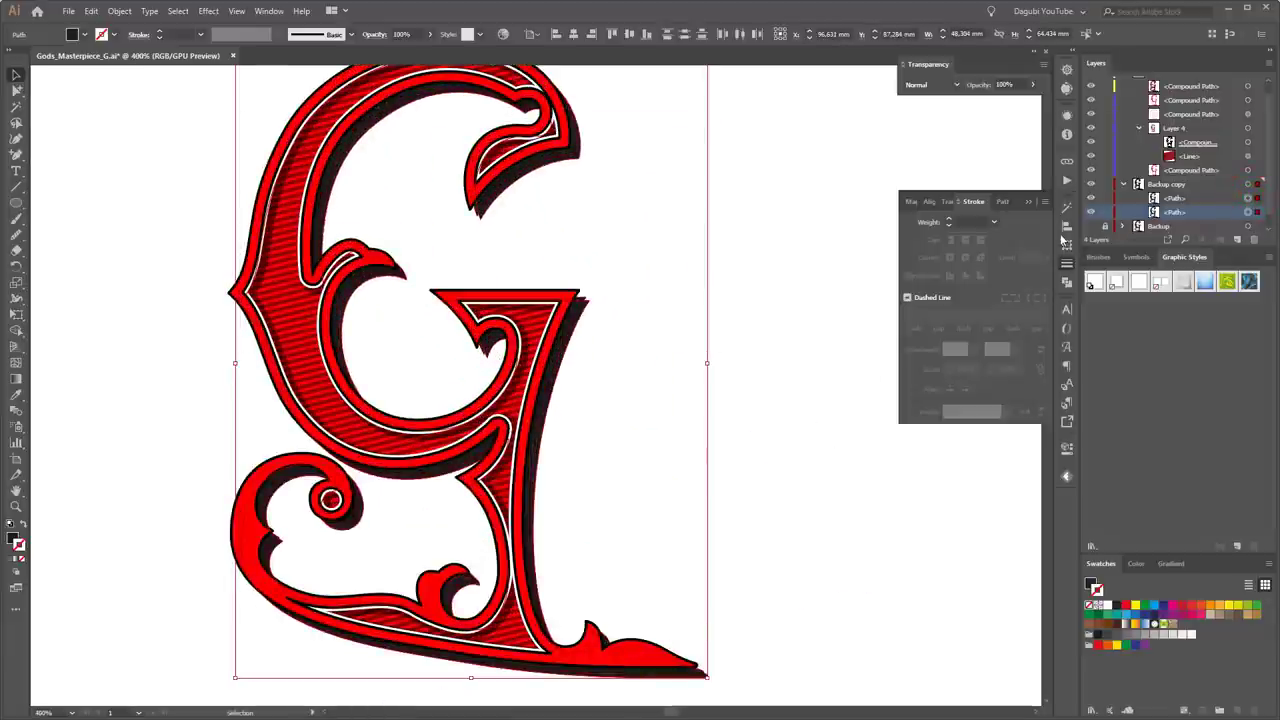
- Subtract the letter from the shadow with Pathfinder Minus Front
{"action": "left_click", "coordinate": [1066, 282]}
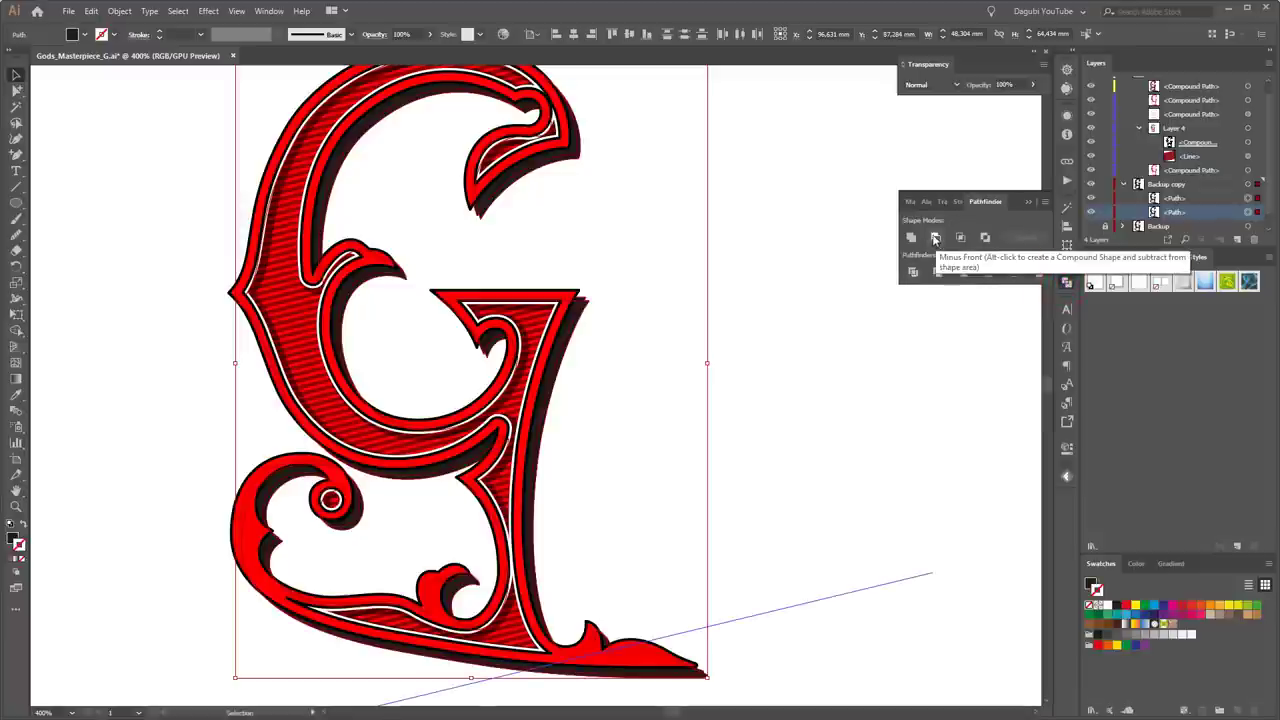
{"action": "left_click", "coordinate": [935, 238]}
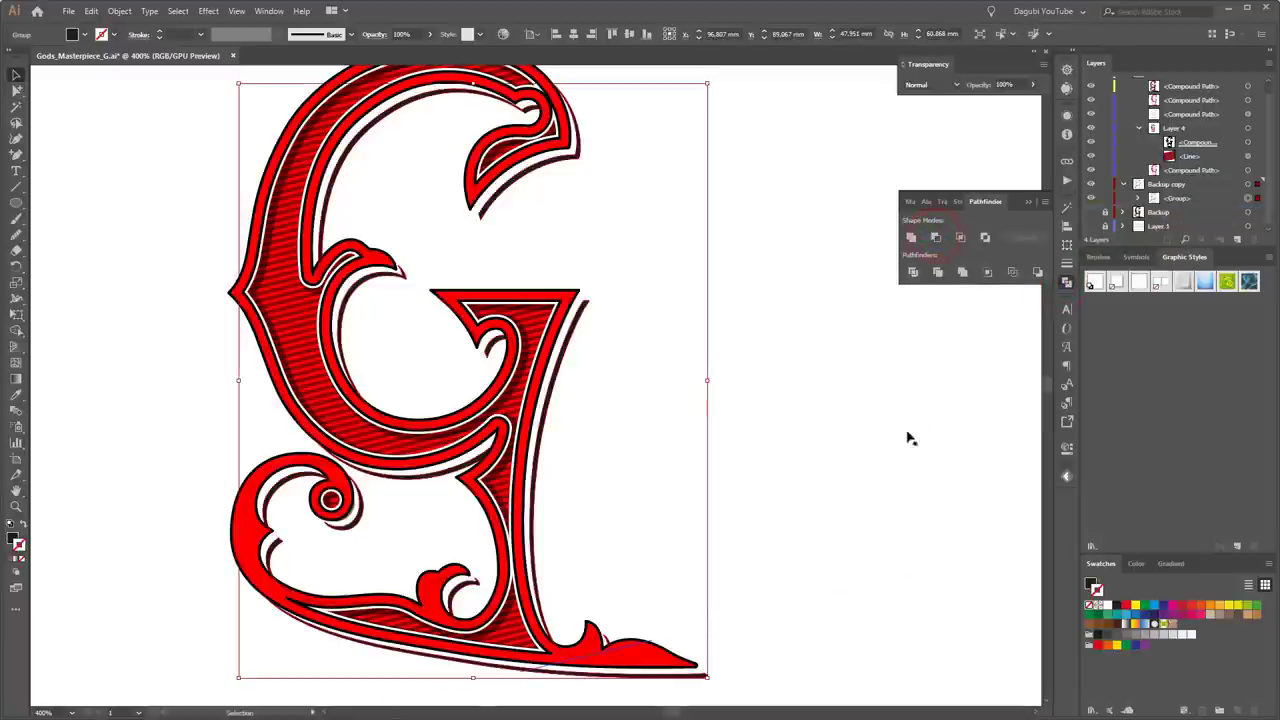
{"action": "scroll", "coordinate": [935, 392], "scroll_direction": "down", "scroll_amount": 1}
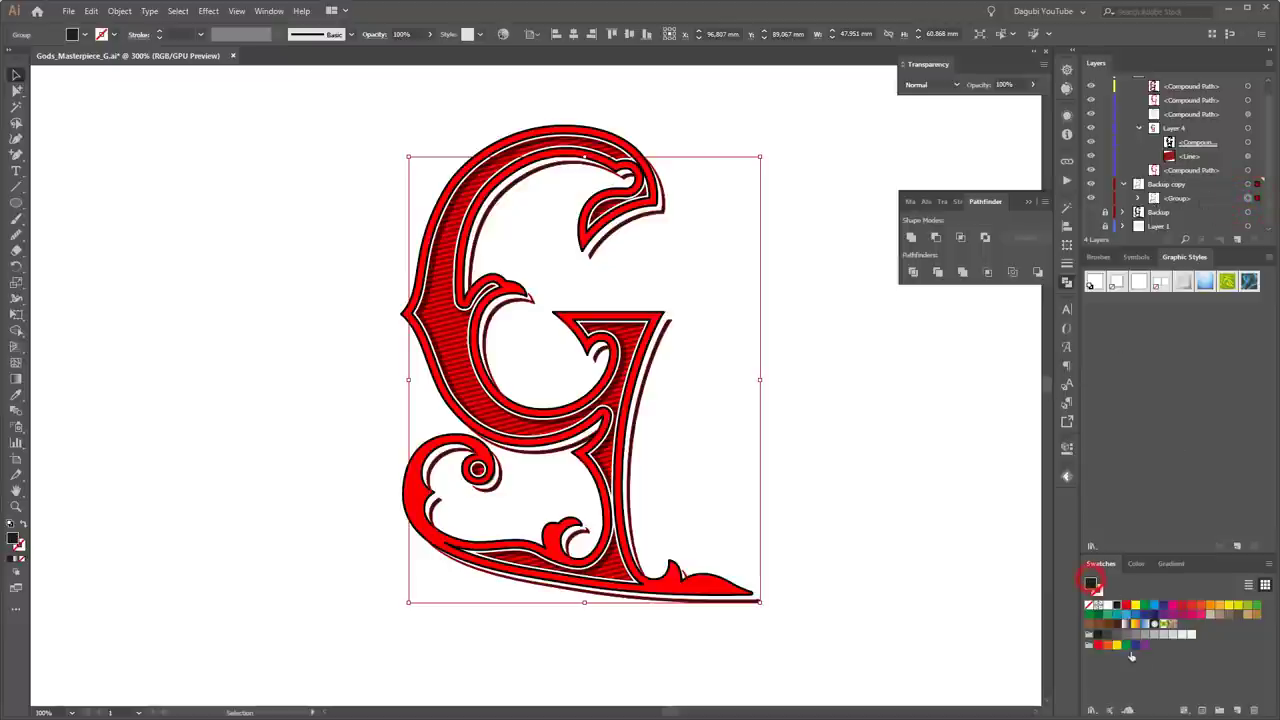
- Fill the trimmed shadow light grey, deselect, and fit the whole artboard in view
{"action": "left_click", "coordinate": [1135, 635]}
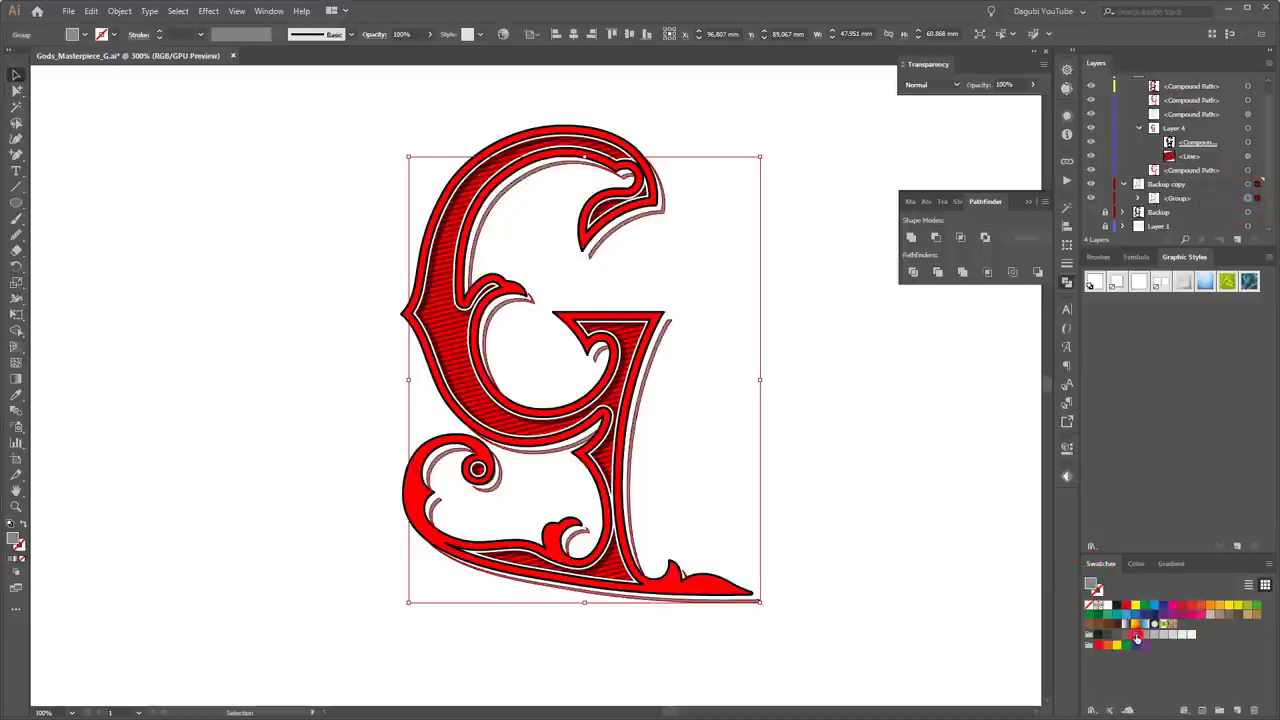
{"action": "left_click", "coordinate": [958, 442]}
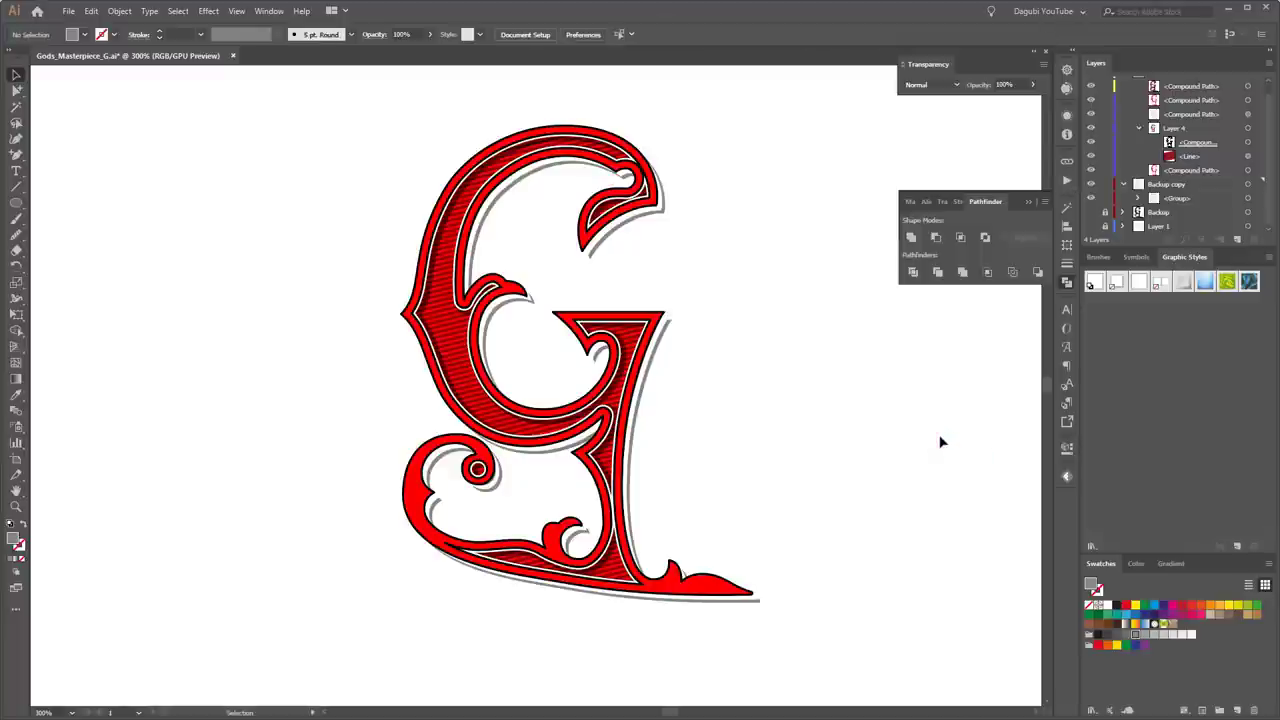
{"action": "scroll", "coordinate": [966, 452], "scroll_direction": "down", "scroll_amount": 1}
{"action": "scroll", "coordinate": [966, 452], "scroll_direction": "up", "scroll_amount": 1}
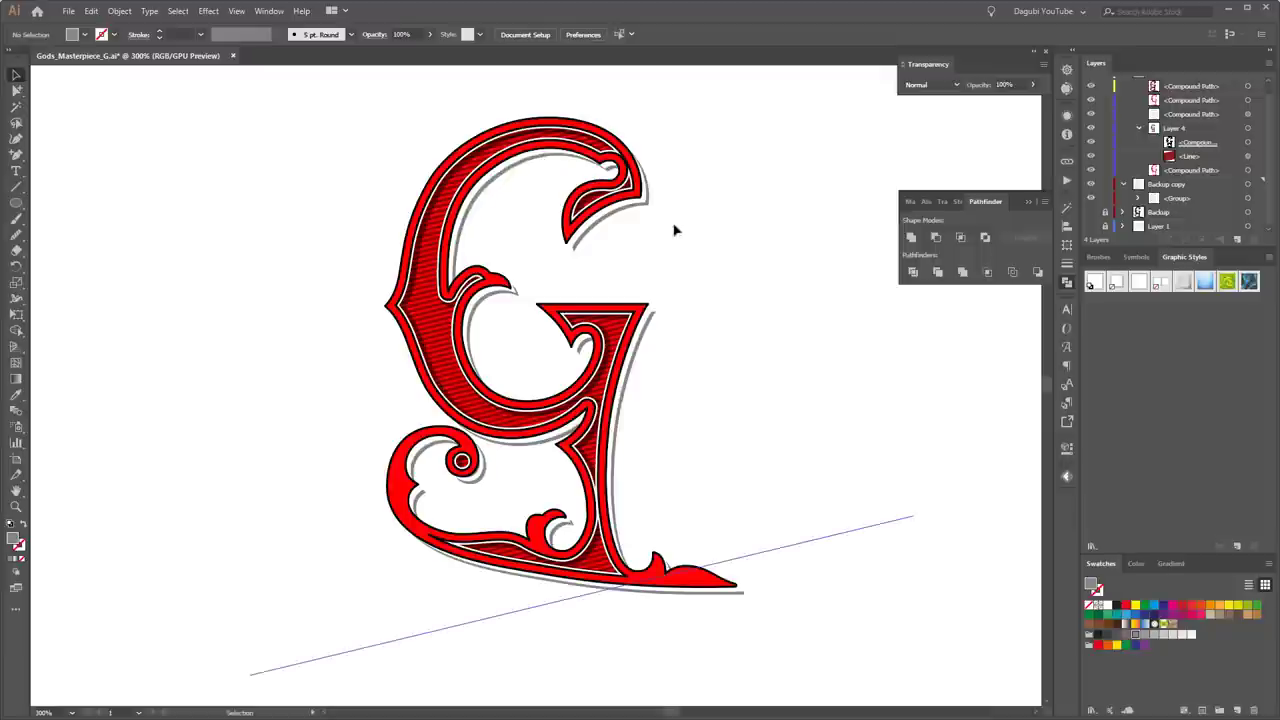
{"action": "key", "text": "ctrl+0"}
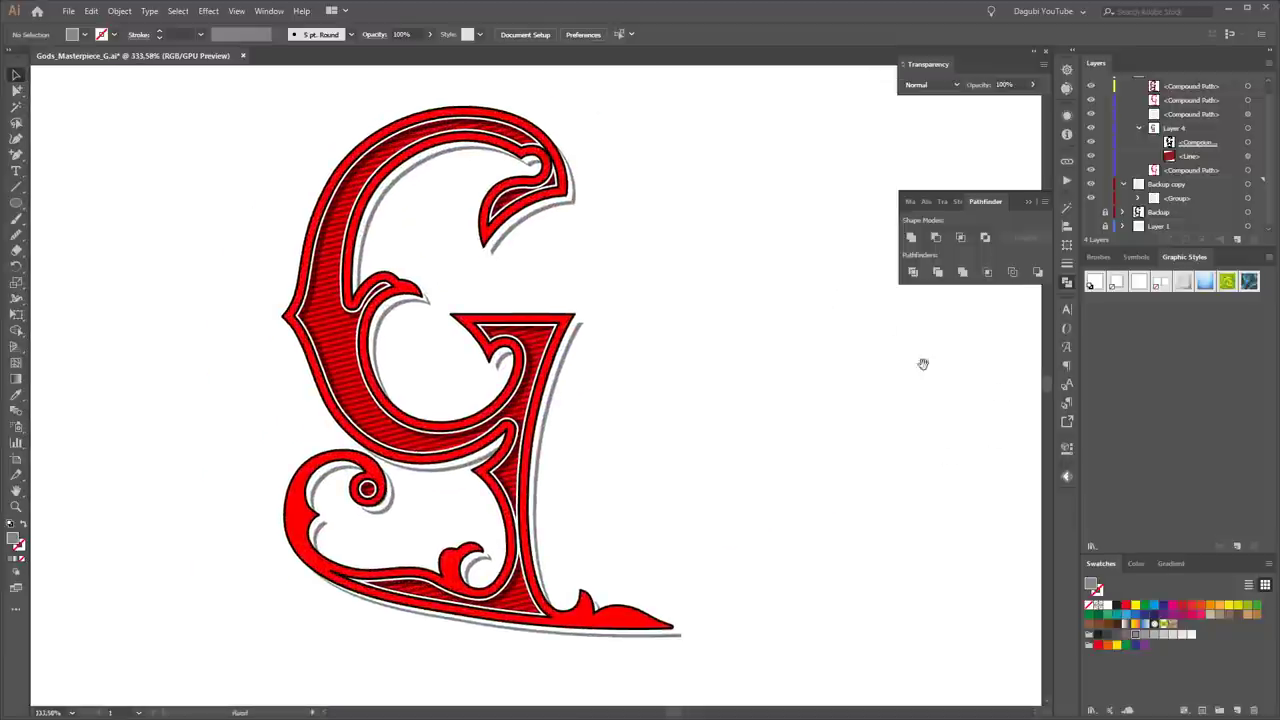
- Lock the G layer and set the G copy layer colour to Magenta
{"action": "left_click", "coordinate": [1255, 97]}
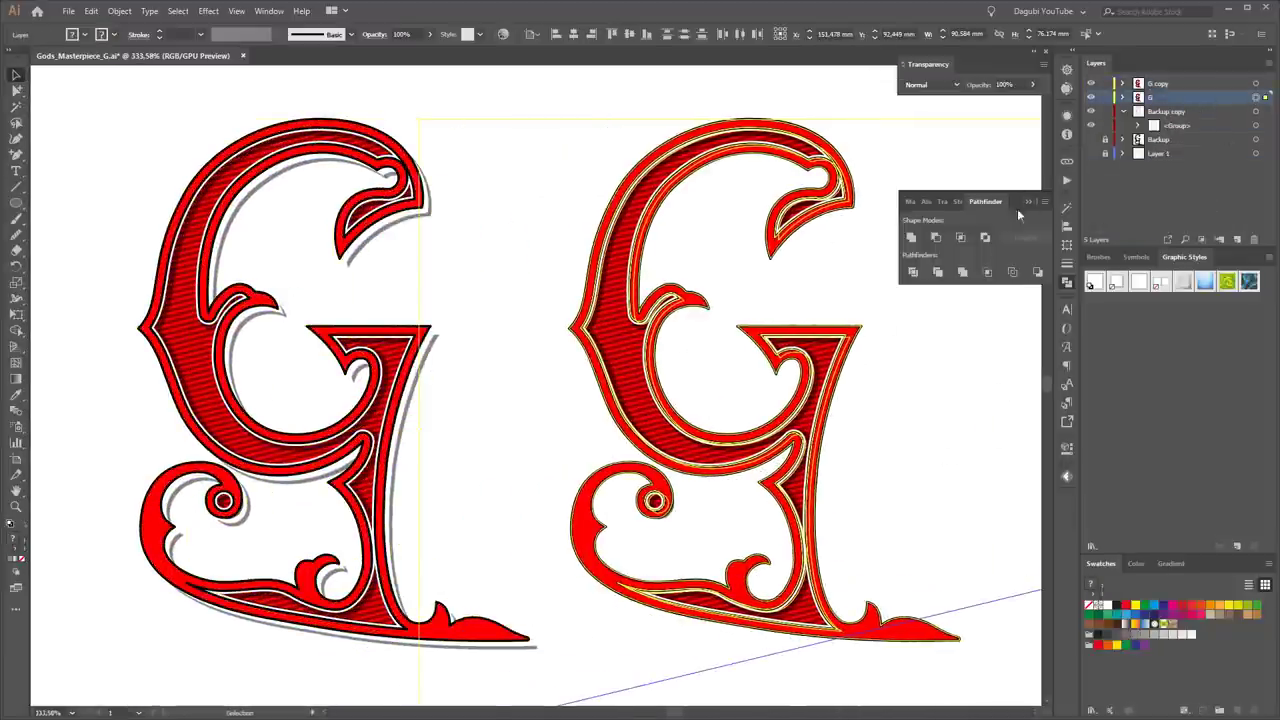
{"action": "left_click", "coordinate": [1105, 97]}
{"action": "double_click", "coordinate": [1160, 83]}
{"action": "left_click", "coordinate": [770, 159]}
{"action": "left_click", "coordinate": [776, 250]}
{"action": "left_click", "coordinate": [826, 250]}
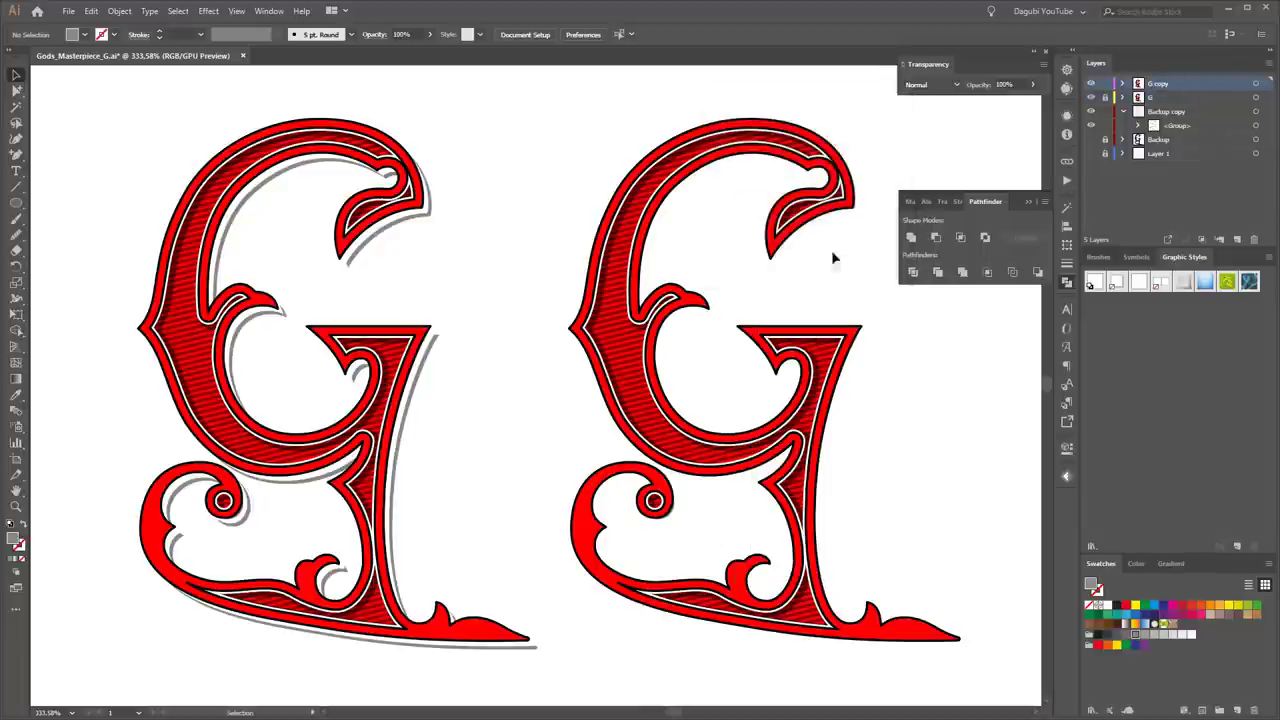
{"action": "double_click", "coordinate": [1160, 83]}
{"action": "left_click", "coordinate": [750, 189]}
{"action": "key", "text": "Escape"}
{"action": "key", "text": "Escape"}
- Load the Metals gradient library and apply a bronze gradient to a compound path of the left G
{"action": "left_click", "coordinate": [1124, 83]}
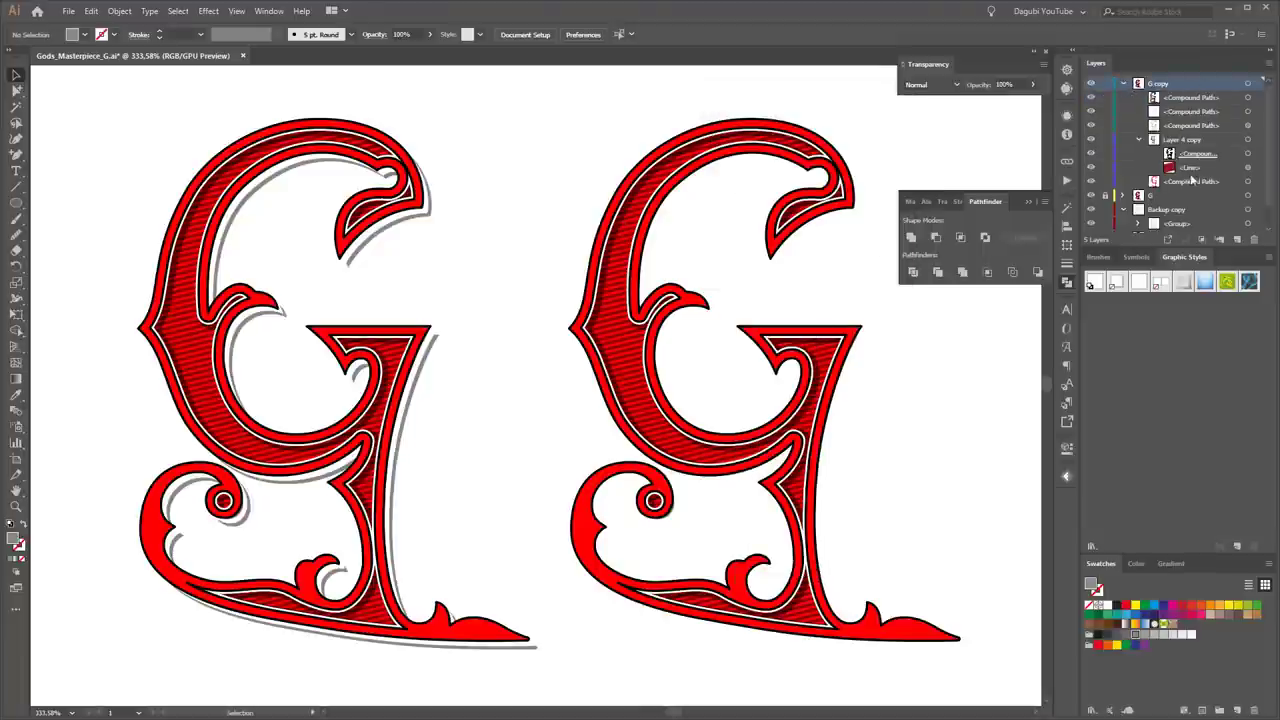
{"action": "left_click", "coordinate": [1256, 181]}
{"action": "left_click", "coordinate": [82, 34]}
{"action": "left_click", "coordinate": [14, 120]}
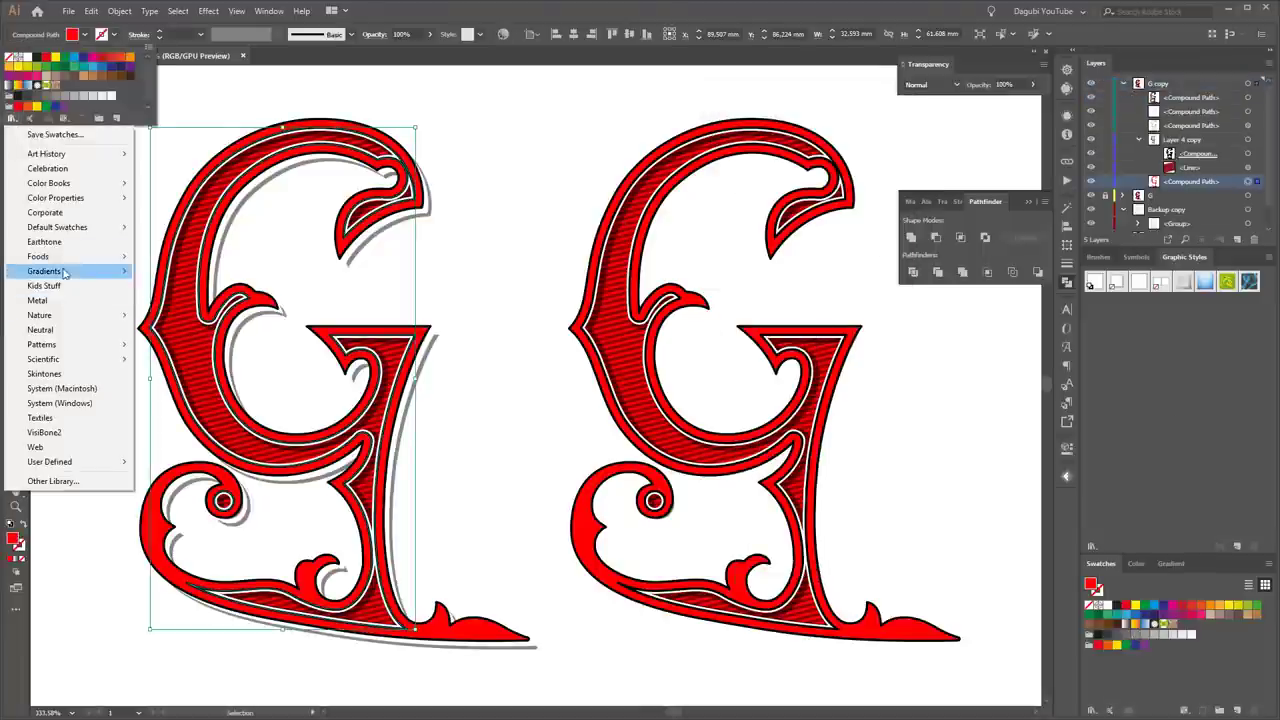
{"action": "left_click", "coordinate": [165, 392]}
{"action": "left_click_drag", "start_coordinate": [684, 365], "coordinate": [766, 241]}
{"action": "left_click_drag", "start_coordinate": [766, 194], "coordinate": [808, 187]}
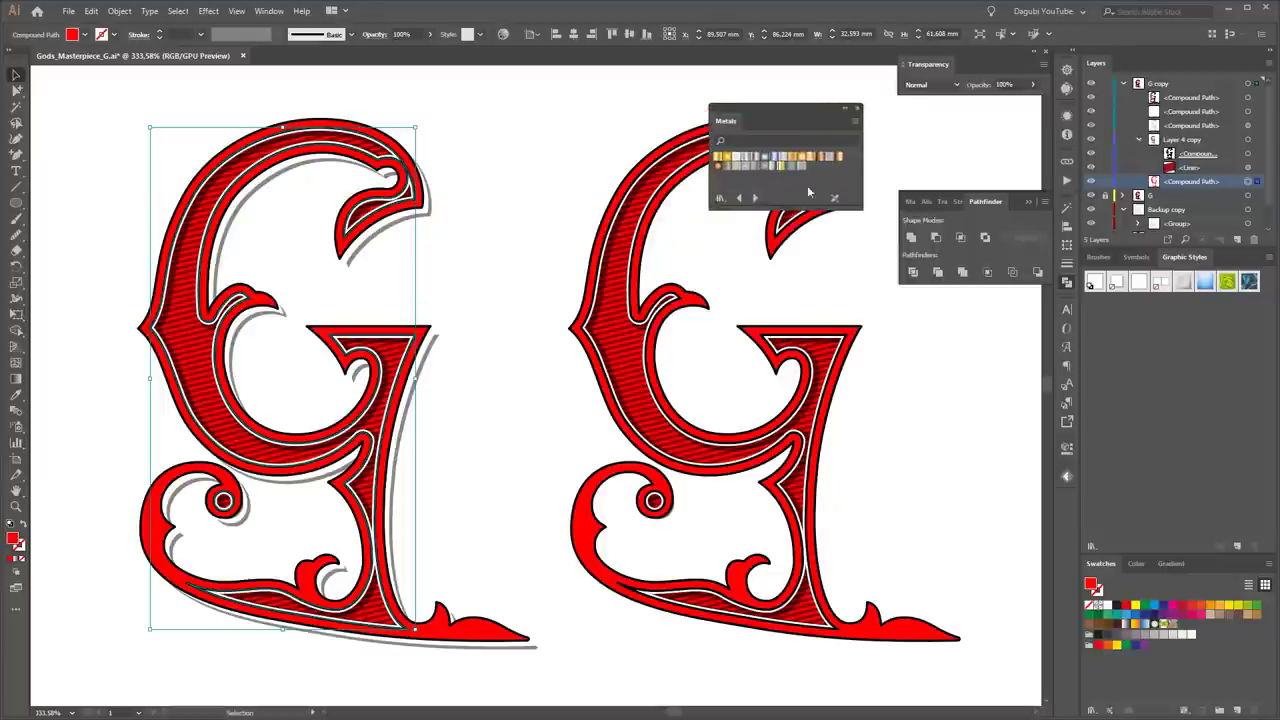
{"action": "left_click", "coordinate": [792, 157]}
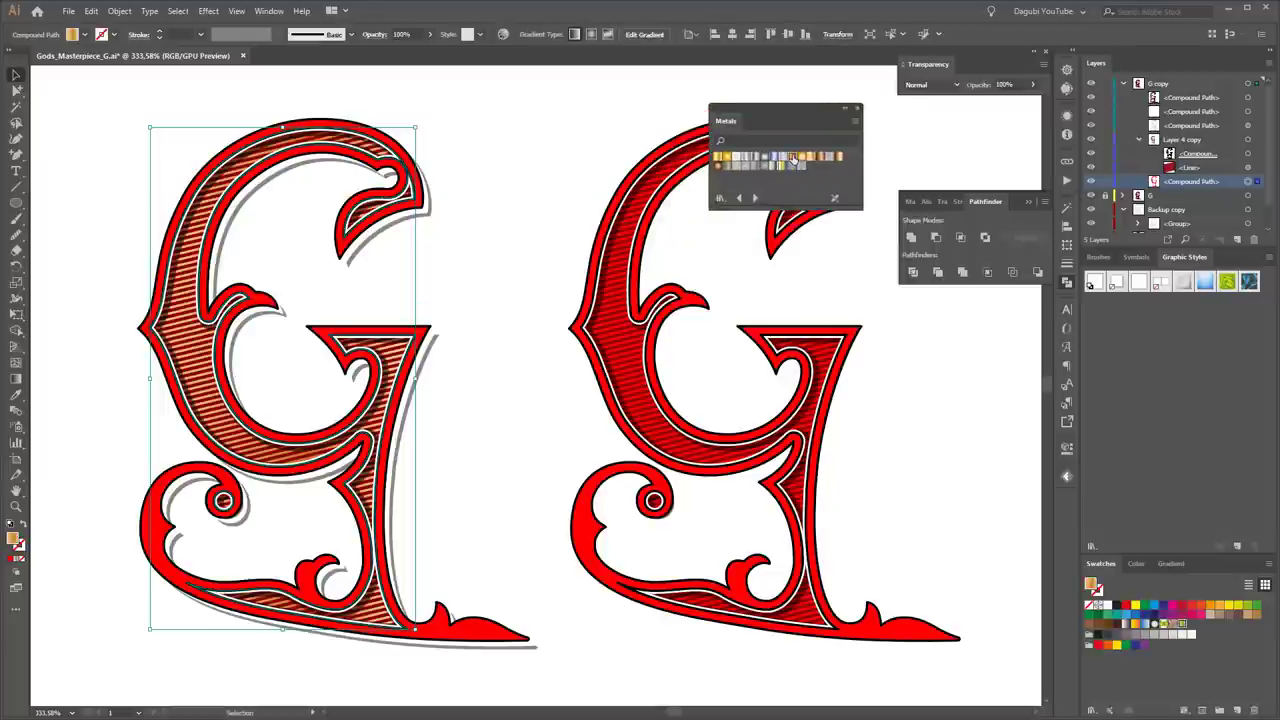
- Give the hatch lines a light gold gradient and the outer letter shape a lighter metal gradient
{"action": "left_click", "coordinate": [1256, 167]}
{"action": "left_click", "coordinate": [820, 158]}
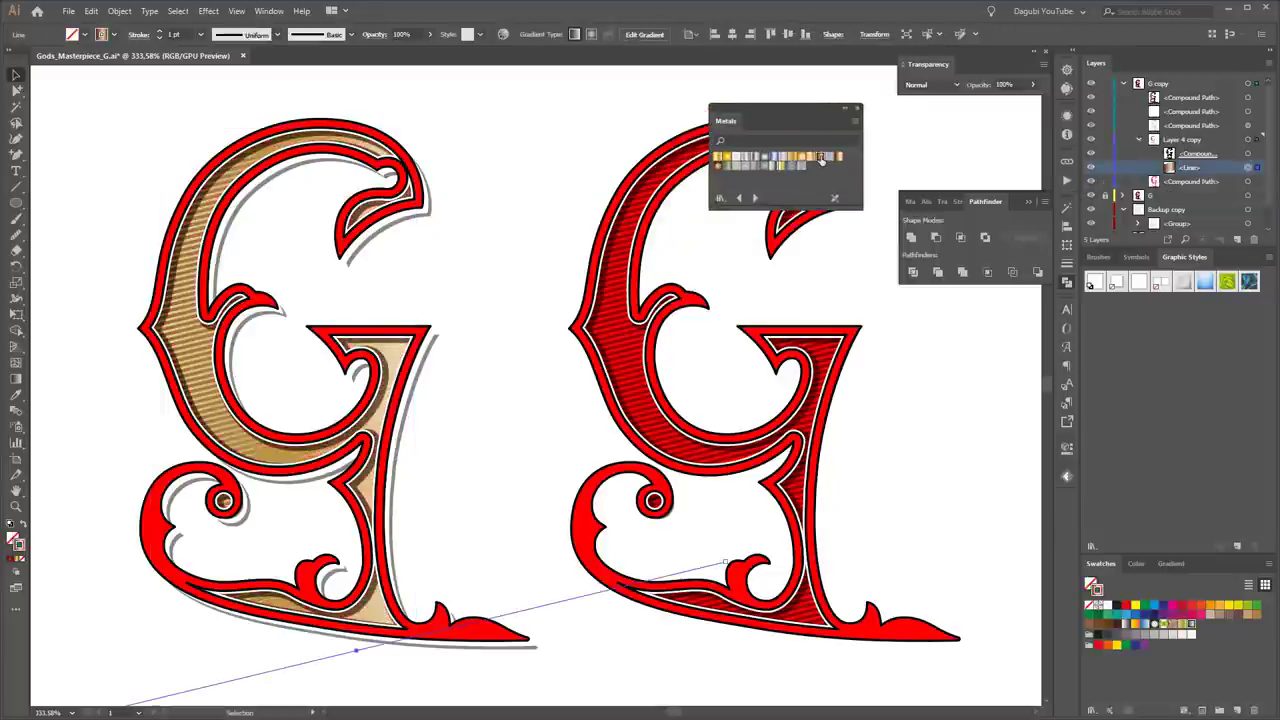
{"action": "left_click", "coordinate": [1198, 126]}
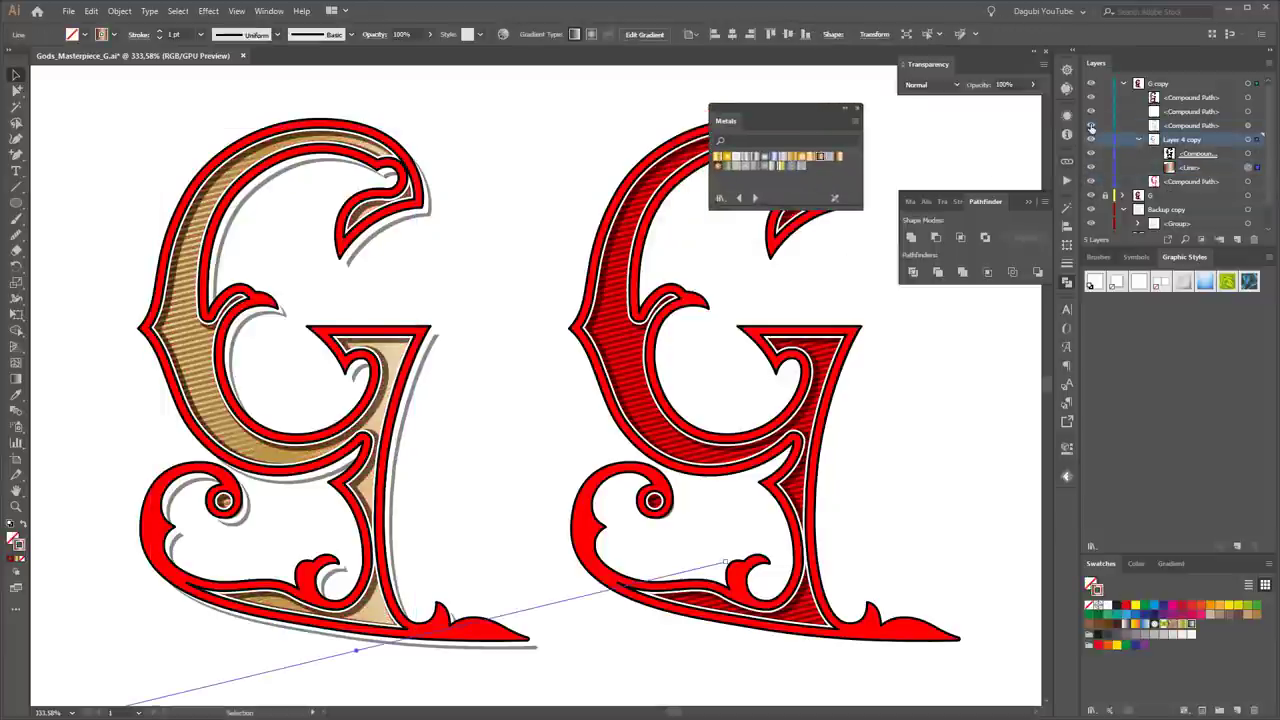
{"action": "left_click", "coordinate": [1231, 100]}
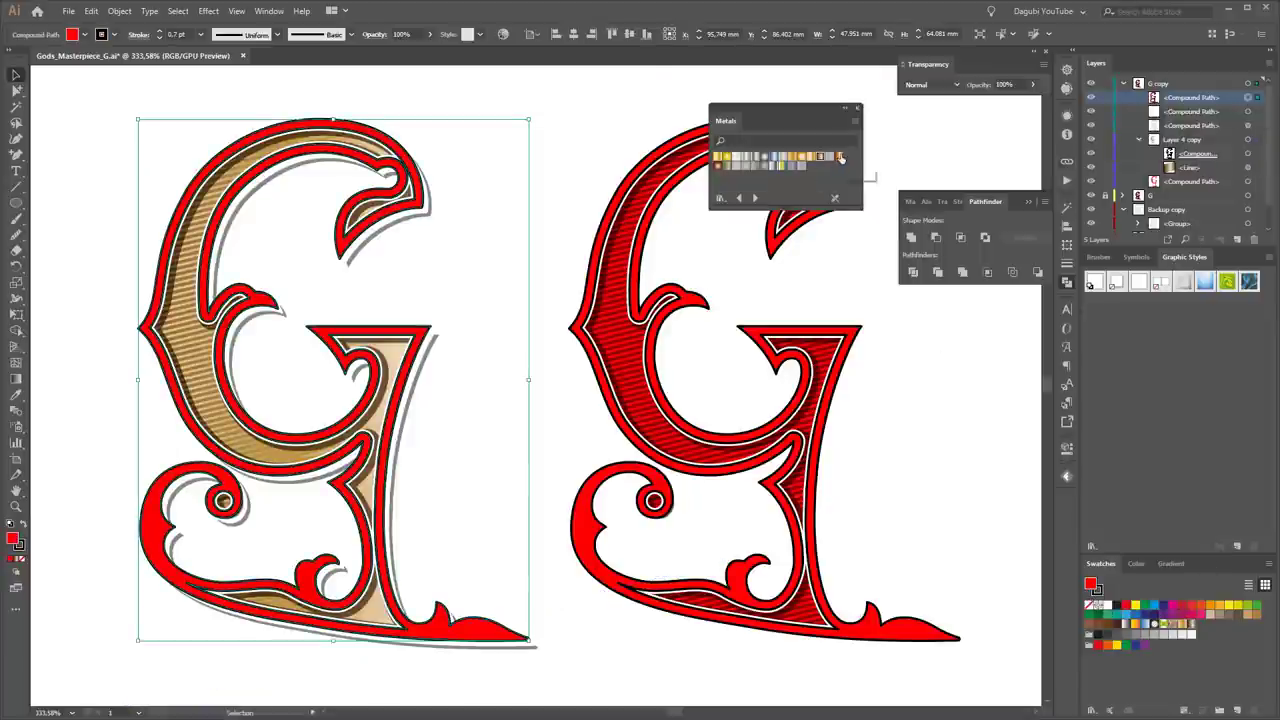
{"action": "left_click", "coordinate": [840, 158]}
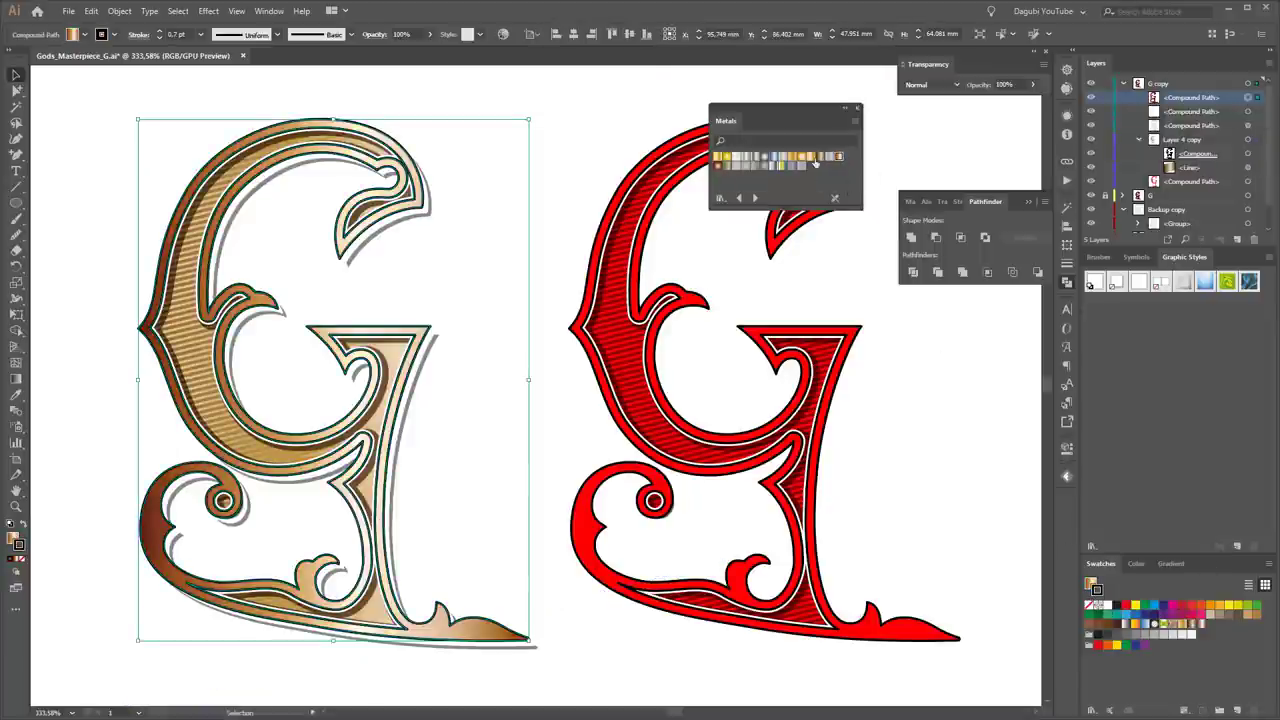
{"action": "left_click", "coordinate": [838, 158]}
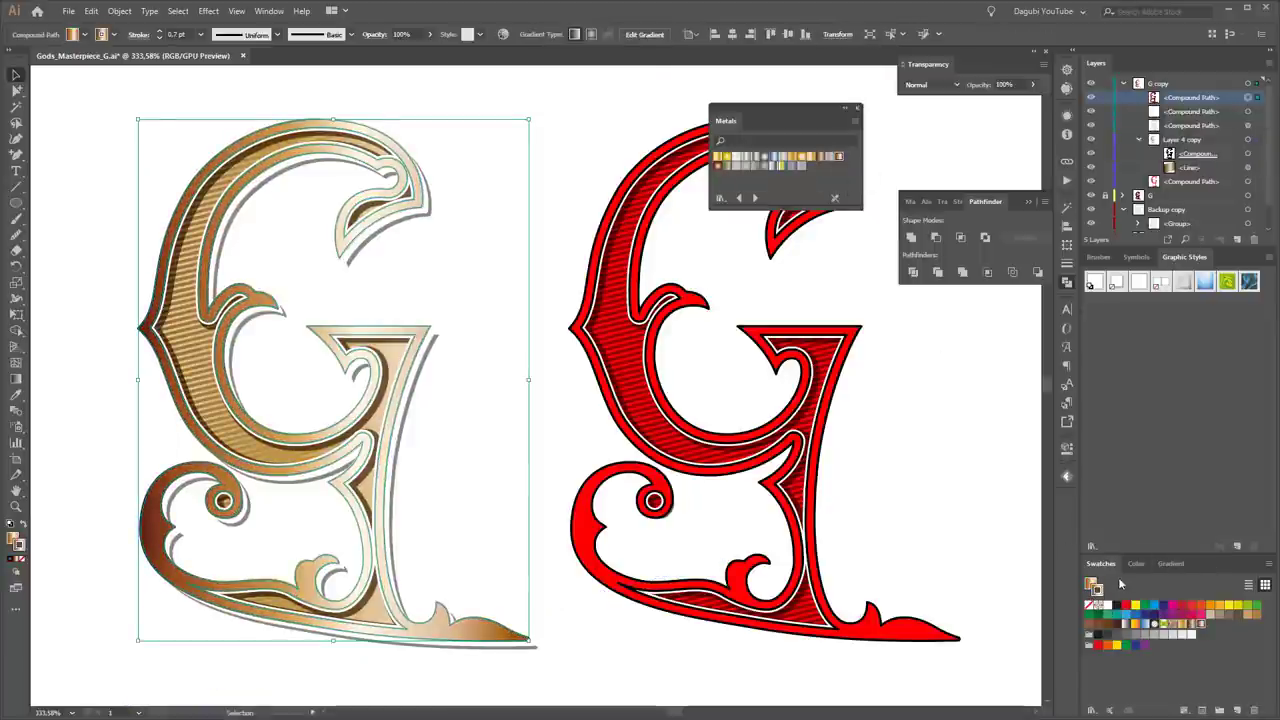
{"action": "left_click", "coordinate": [1170, 563]}
- Deepen the first gradient stop toward reddish brown and slightly darken the cream middle stop
{"action": "double_click", "coordinate": [1104, 673]}
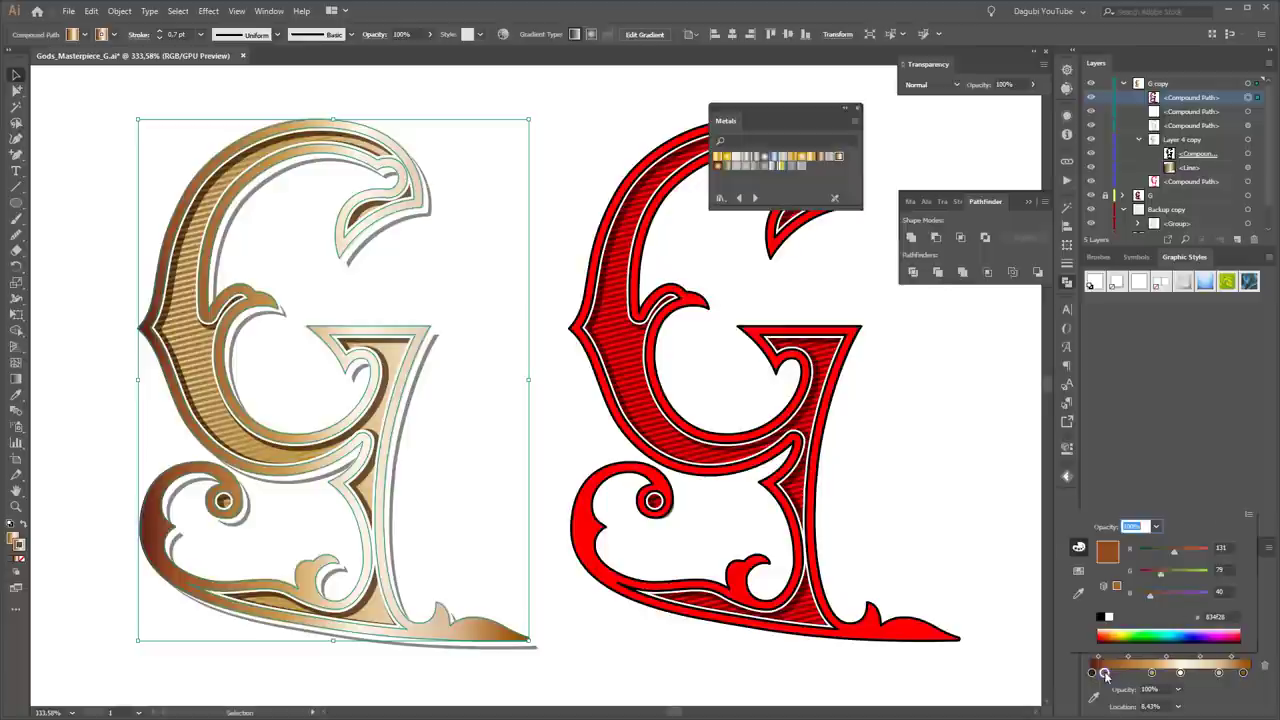
{"action": "left_click_drag", "start_coordinate": [1149, 597], "coordinate": [1144, 595]}
{"action": "left_click_drag", "start_coordinate": [1160, 575], "coordinate": [1139, 595]}
{"action": "double_click", "coordinate": [1243, 672]}
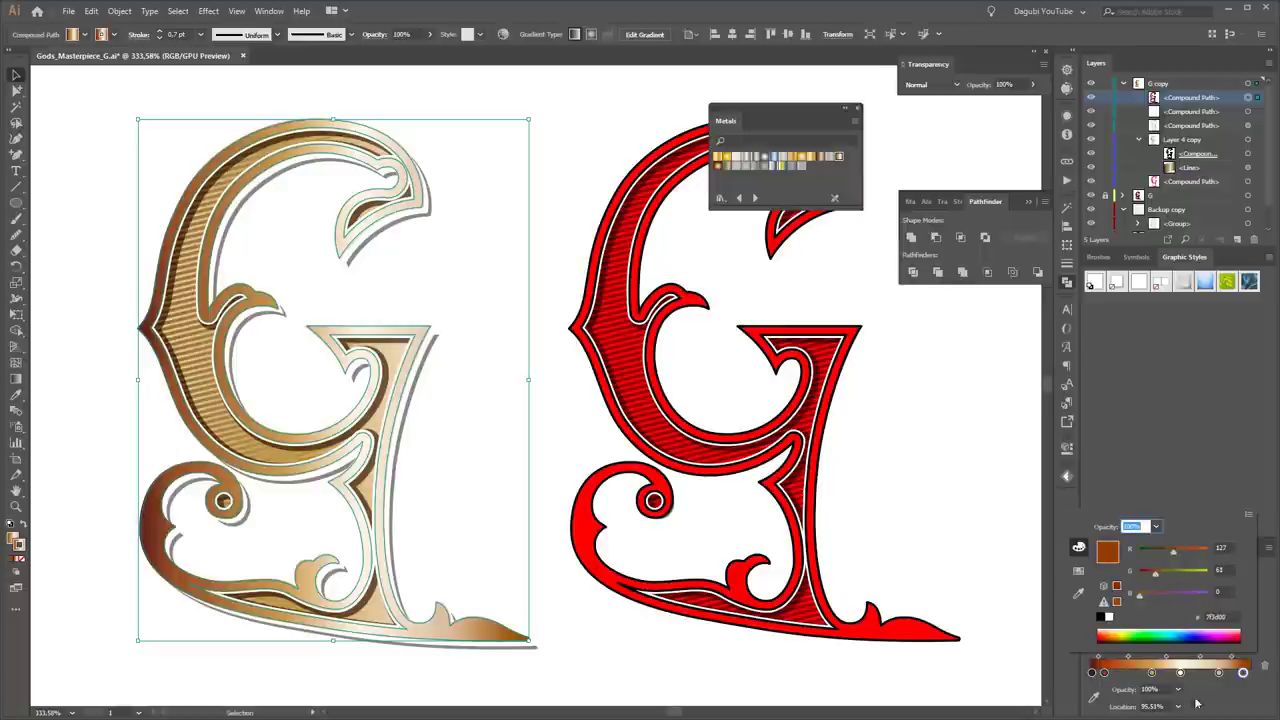
{"action": "double_click", "coordinate": [1180, 672]}
{"action": "left_click_drag", "start_coordinate": [1205, 571], "coordinate": [1199, 573]}
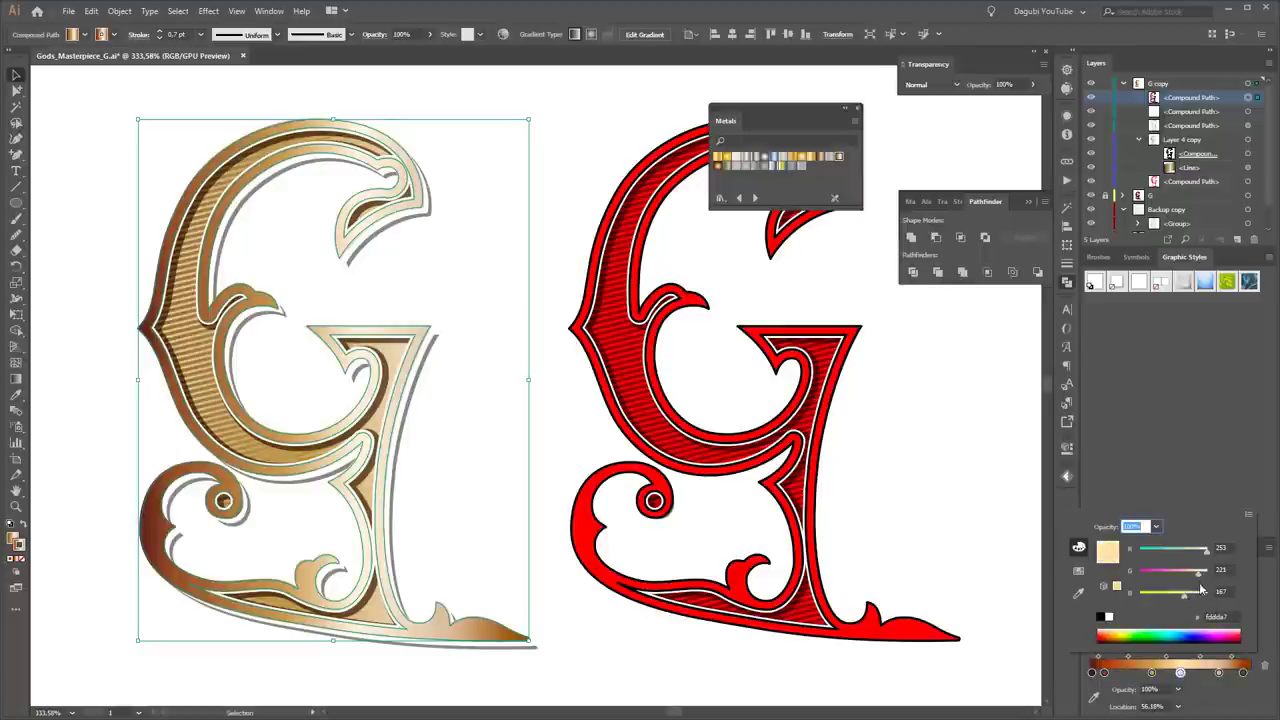
{"action": "left_click", "coordinate": [1257, 704]}
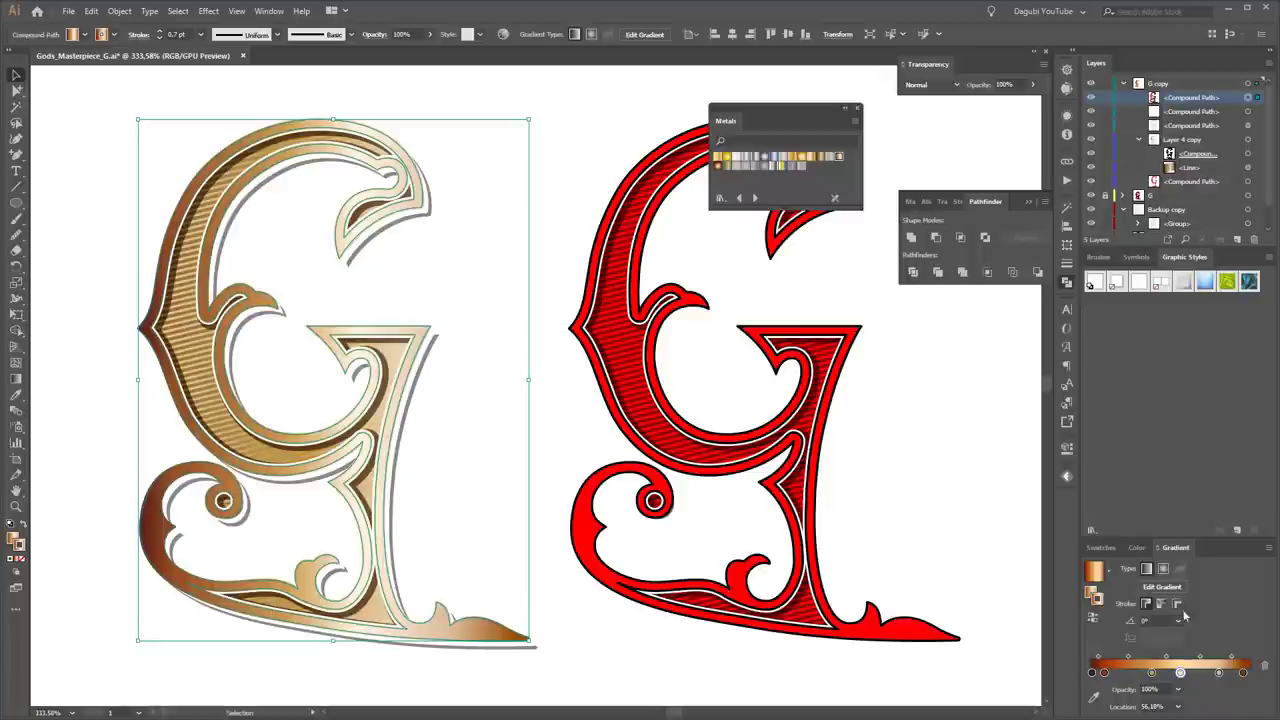
- Set a 45° gradient angle on the hatch lines and the outer letter shape
{"action": "left_click", "coordinate": [1247, 167]}
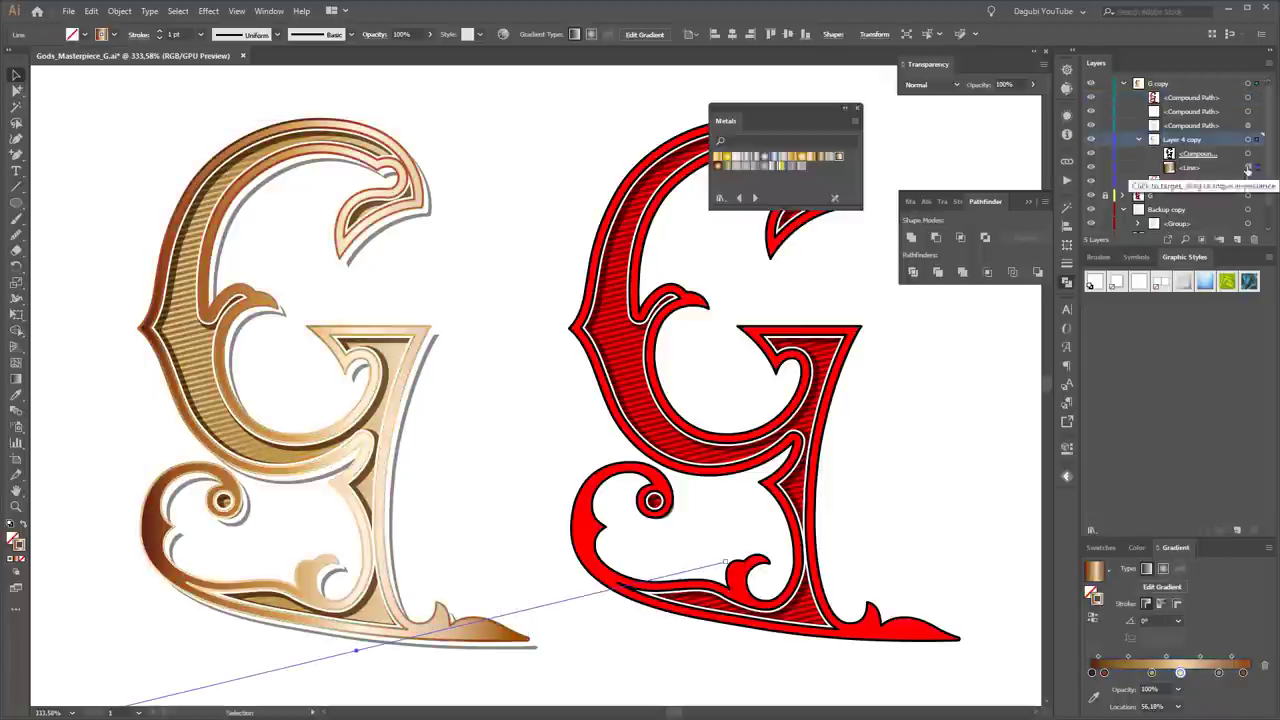
{"action": "left_click", "coordinate": [1178, 620]}
{"action": "left_click", "coordinate": [1201, 427]}
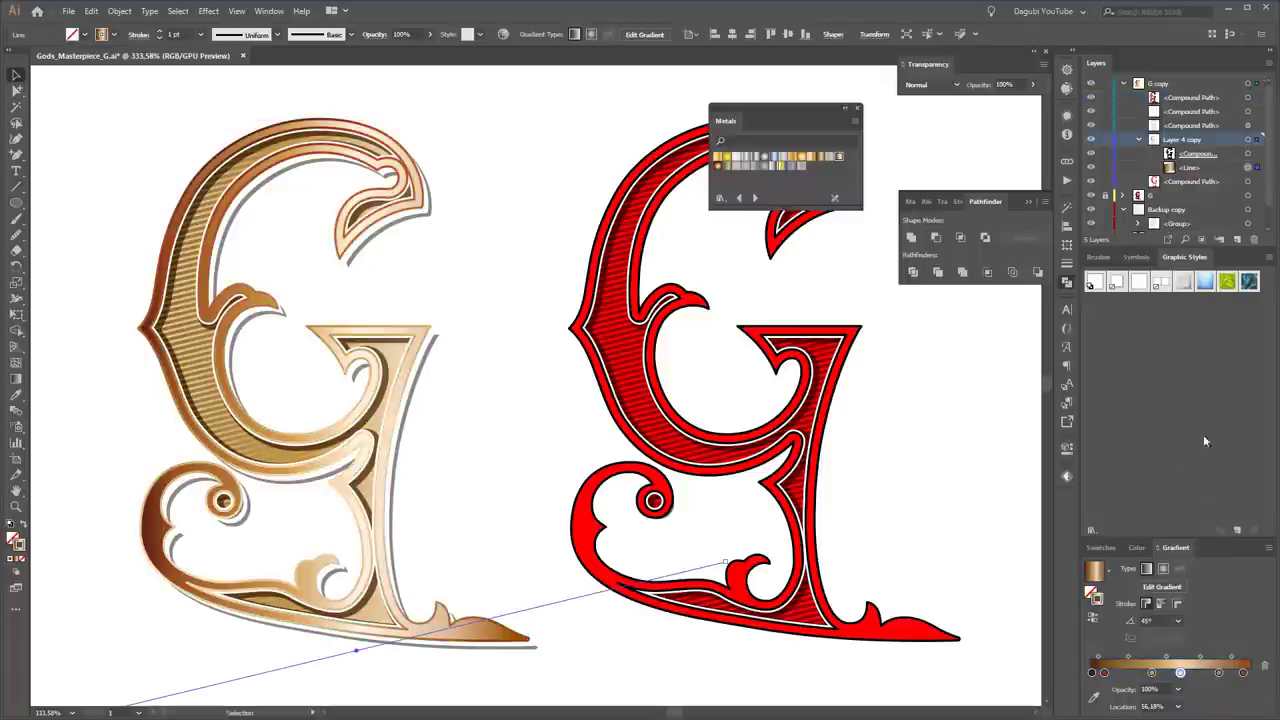
{"action": "left_click", "coordinate": [1247, 125]}
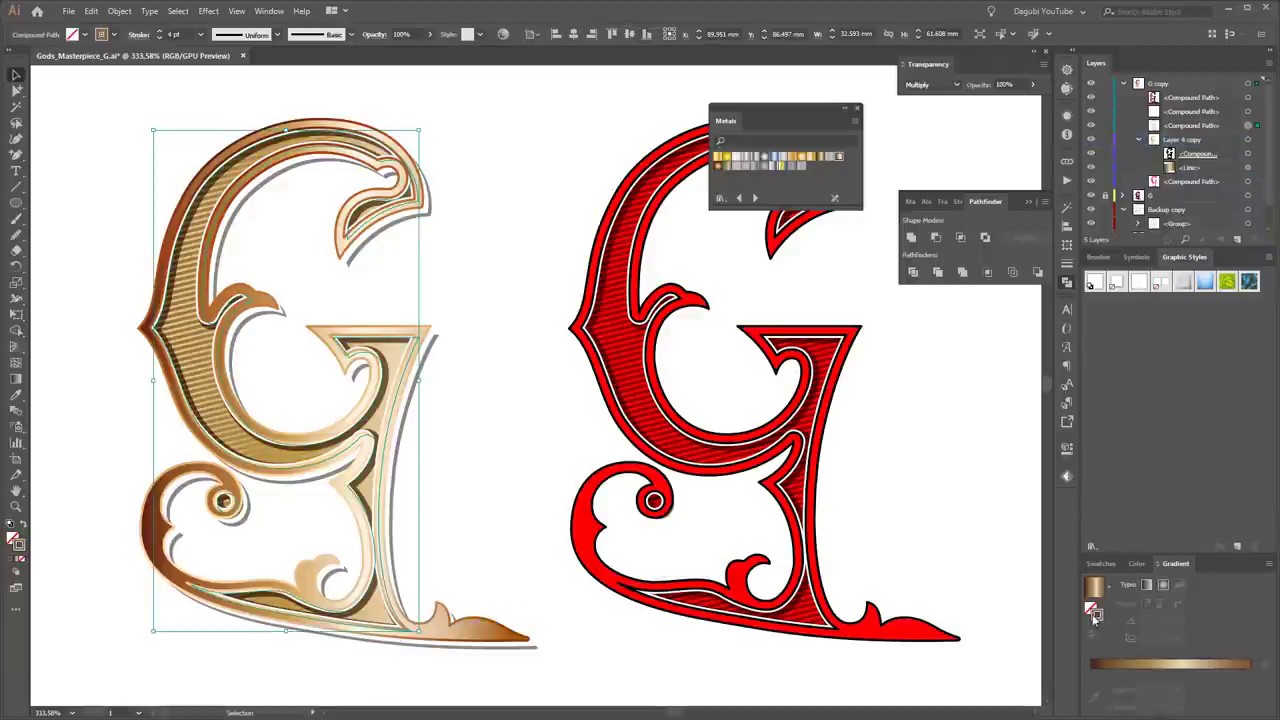
{"action": "left_click", "coordinate": [1247, 98]}
{"action": "left_click", "coordinate": [1178, 620]}
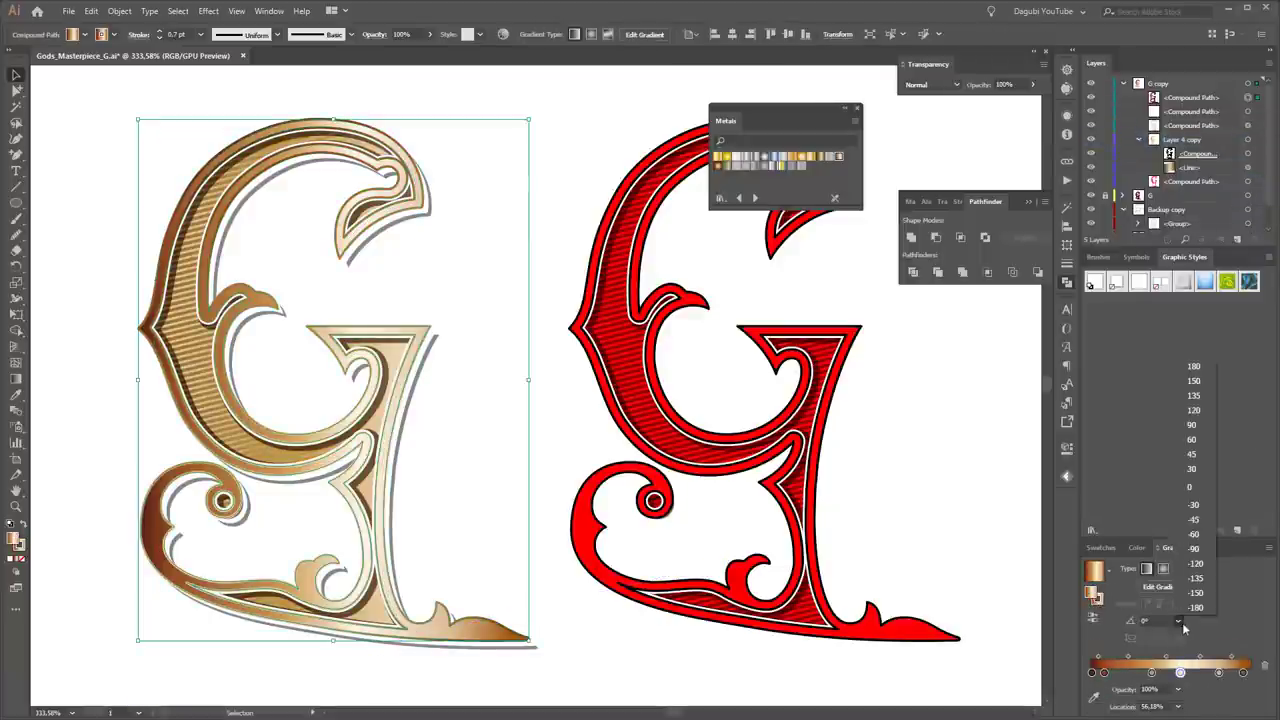
{"action": "left_click", "coordinate": [1198, 453]}
{"action": "left_click", "coordinate": [993, 418]}
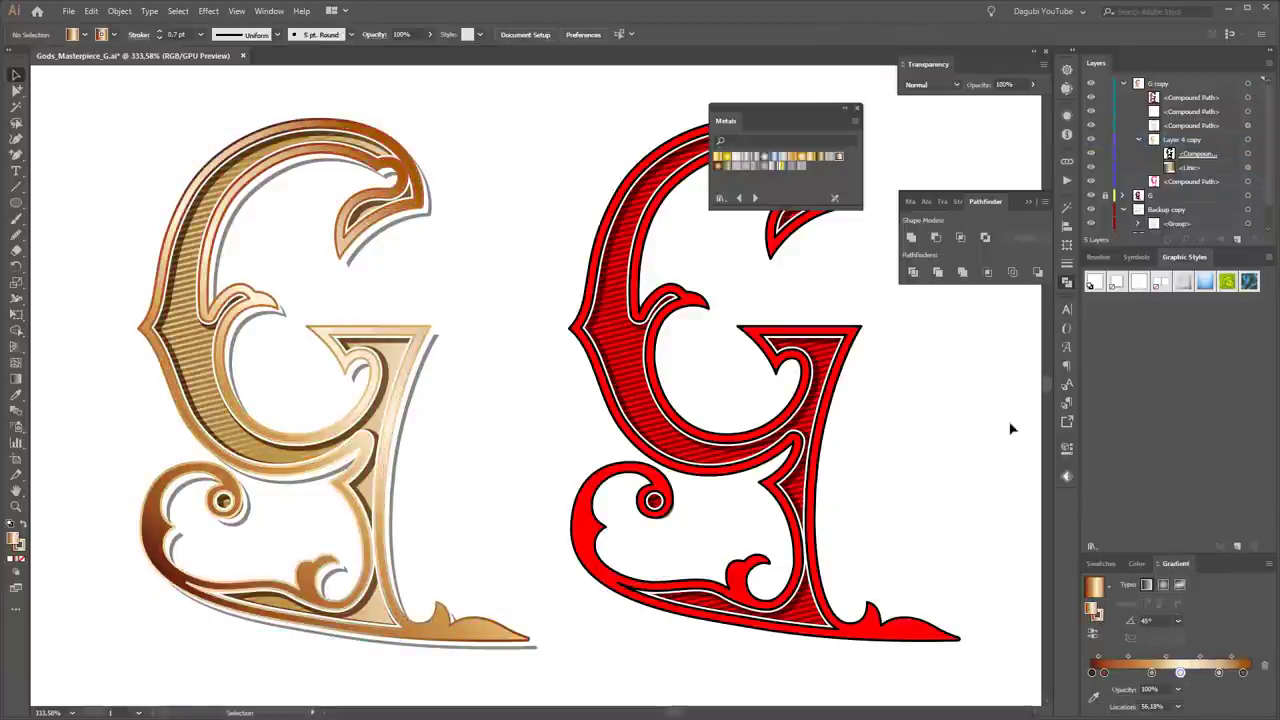